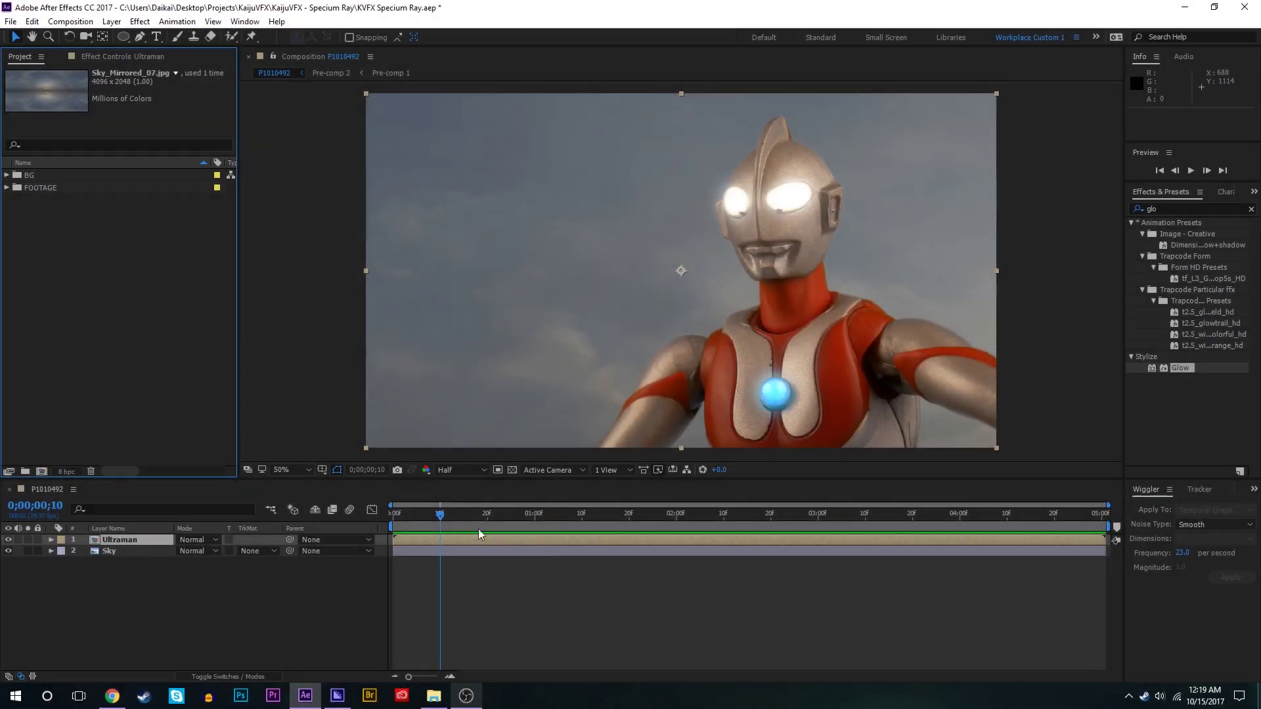
Scrub and preview the footage, then park the playhead at 0;00;02;02 on the firing pose.
left_click_drag(487, 517, 652, 515)
key("space")
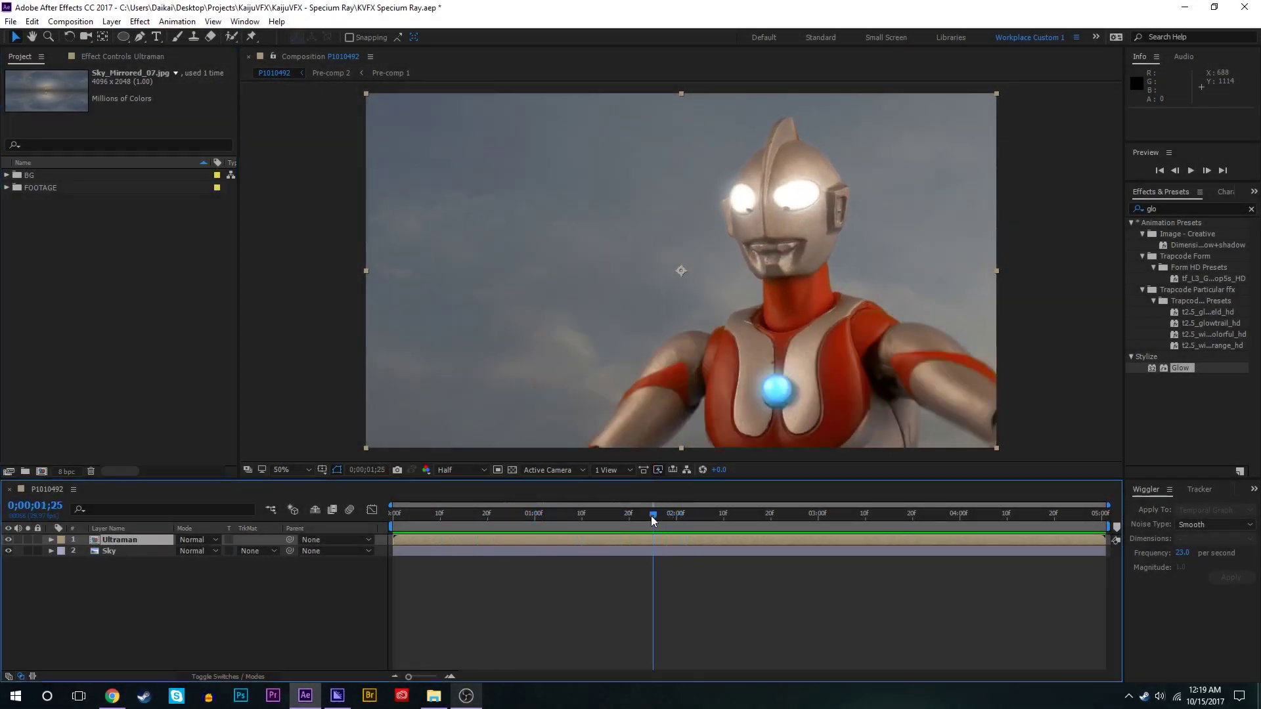
key("space")
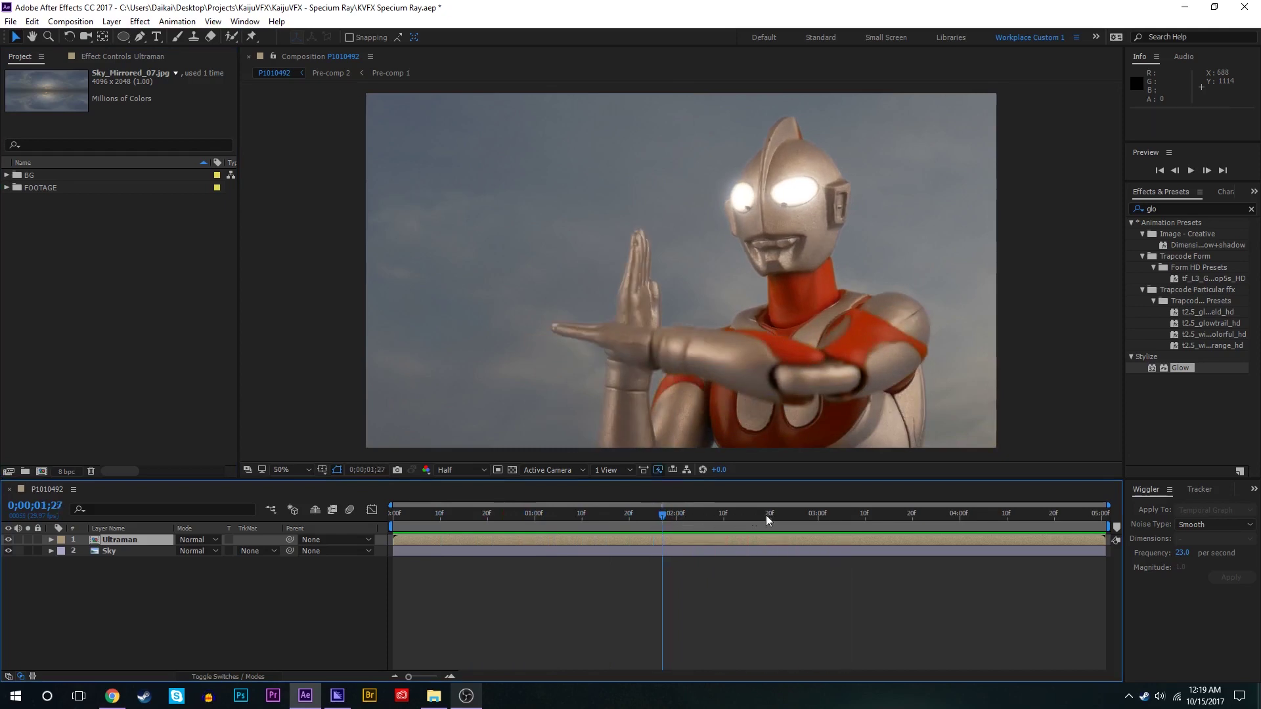
left_click_drag(718, 516, 563, 518)
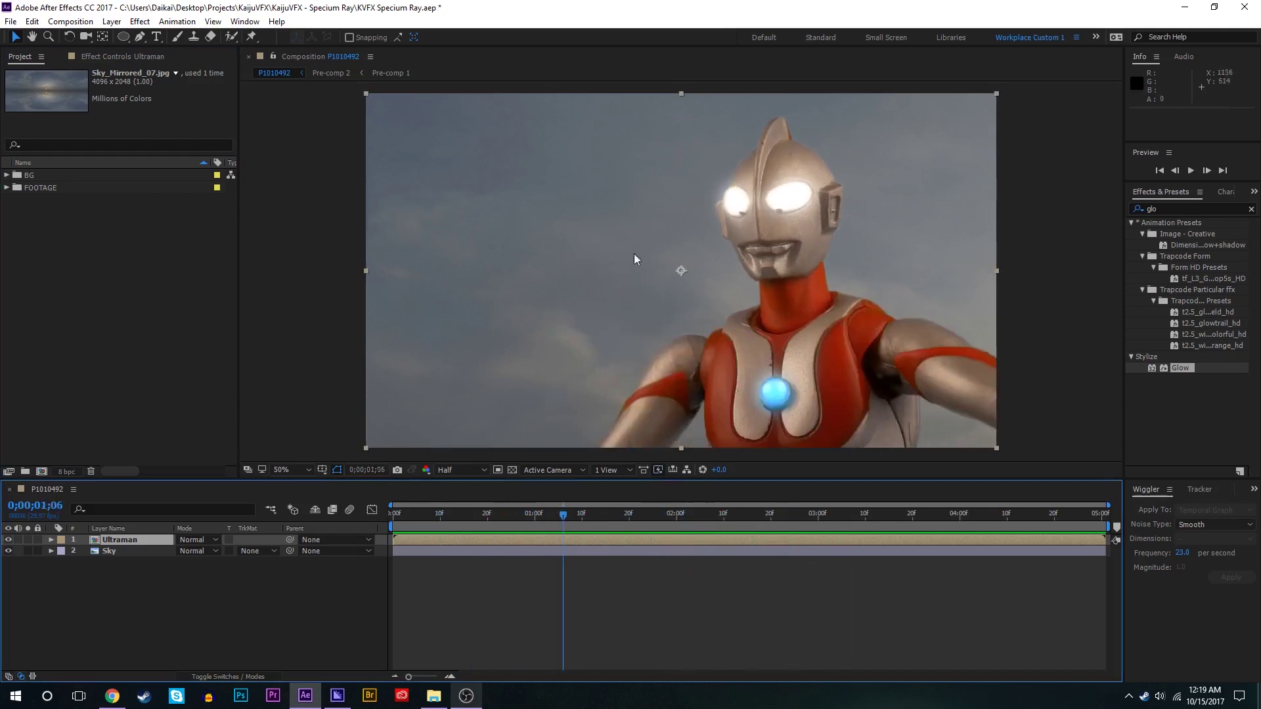
left_click(552, 551)
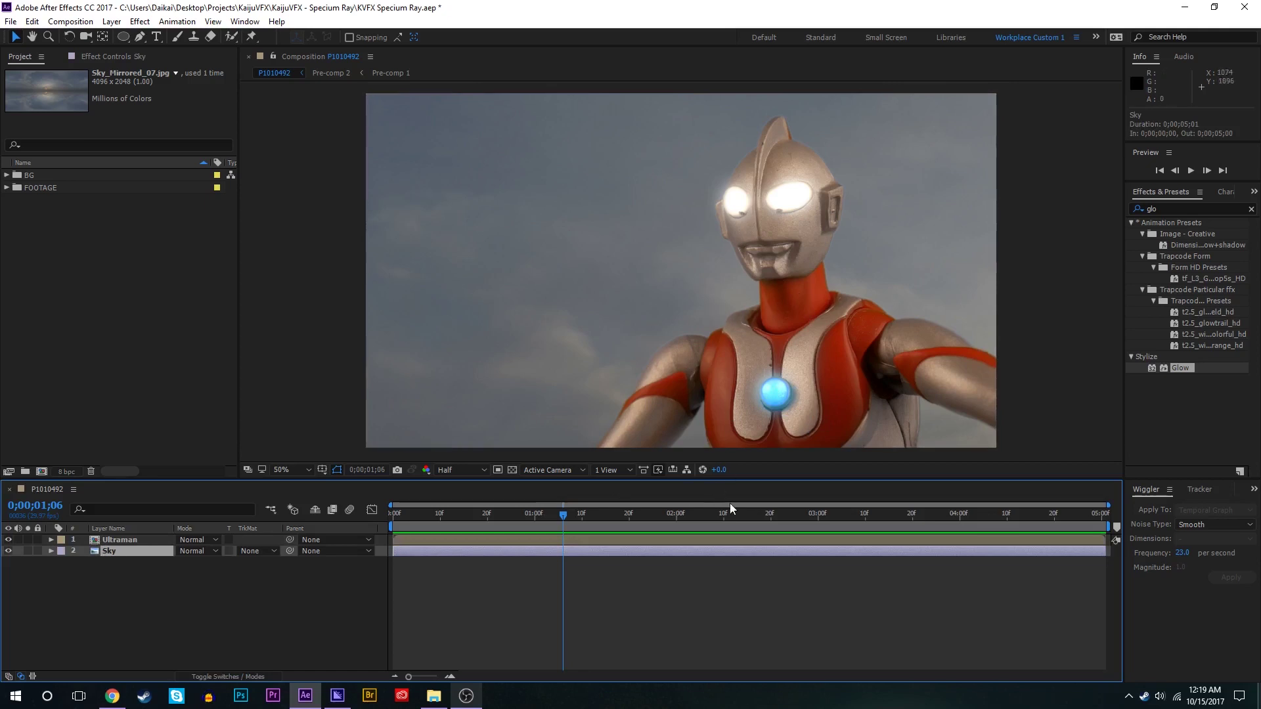
left_click(611, 517)
left_click_drag(622, 521, 685, 516)
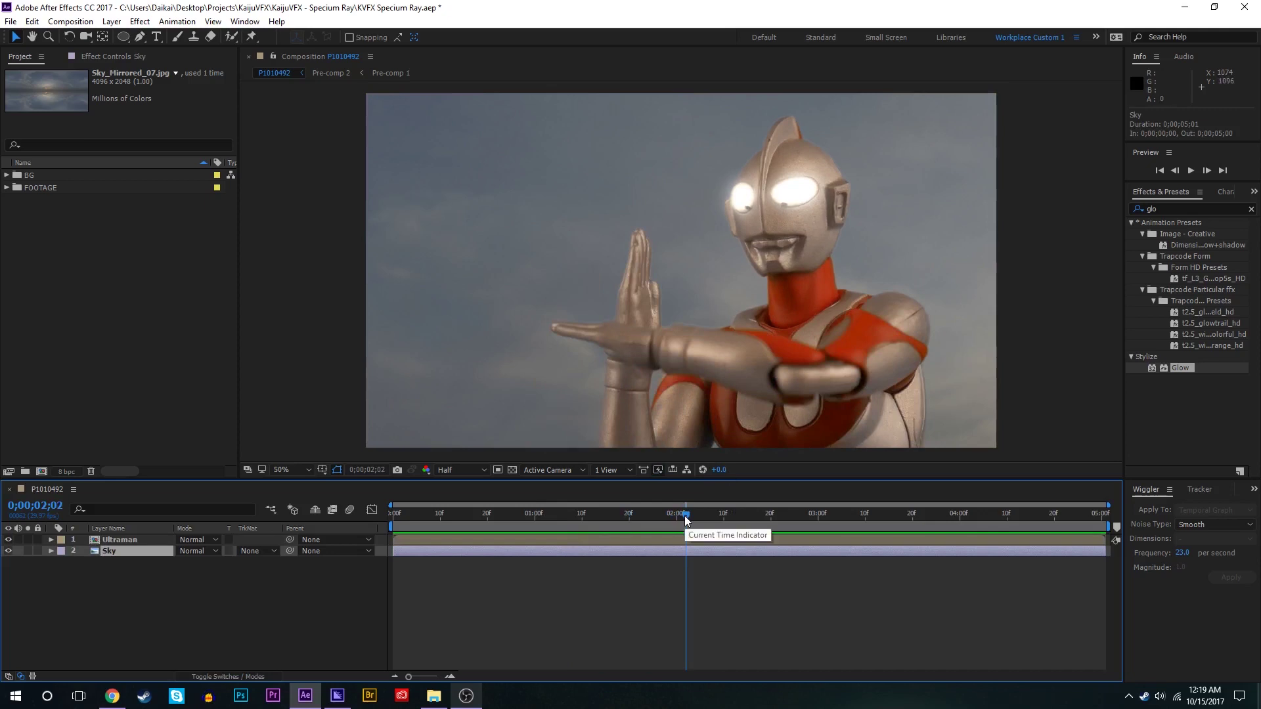
Create a black solid, move it to the top of the stack and name it Ray.
key("ctrl+y")
left_click(194, 267)
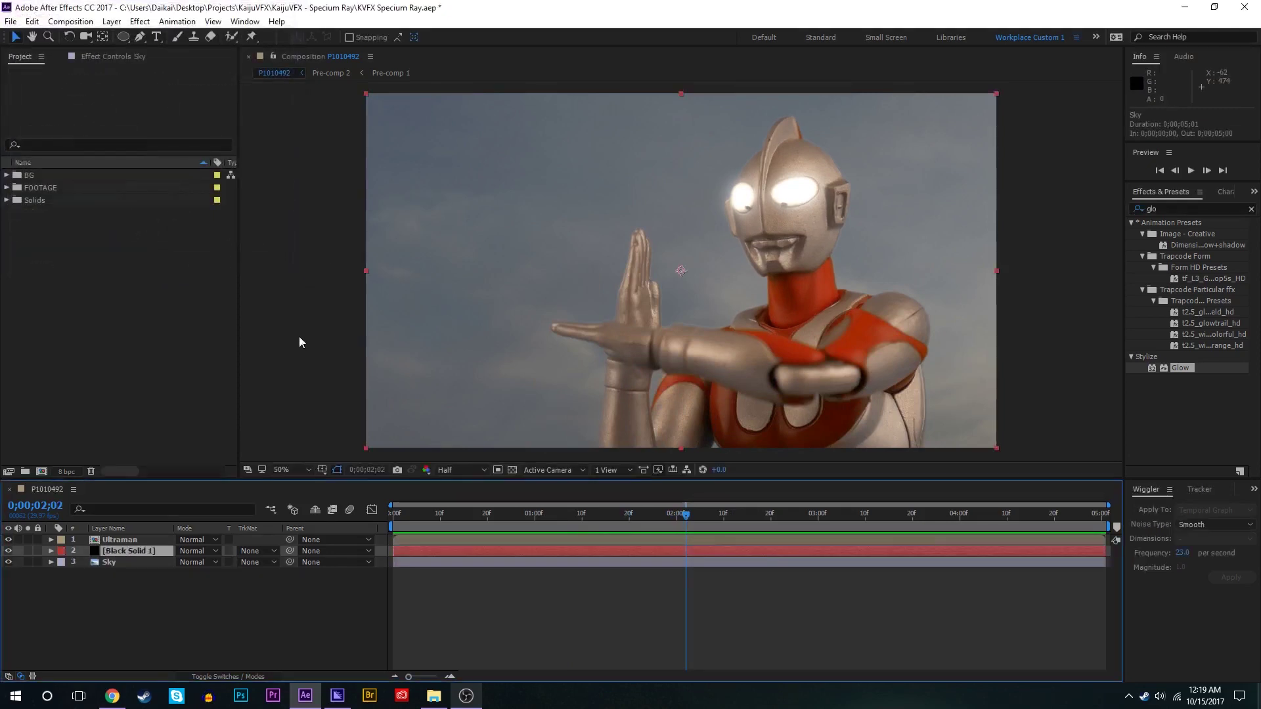
left_click(128, 540)
key("ctrl+z")
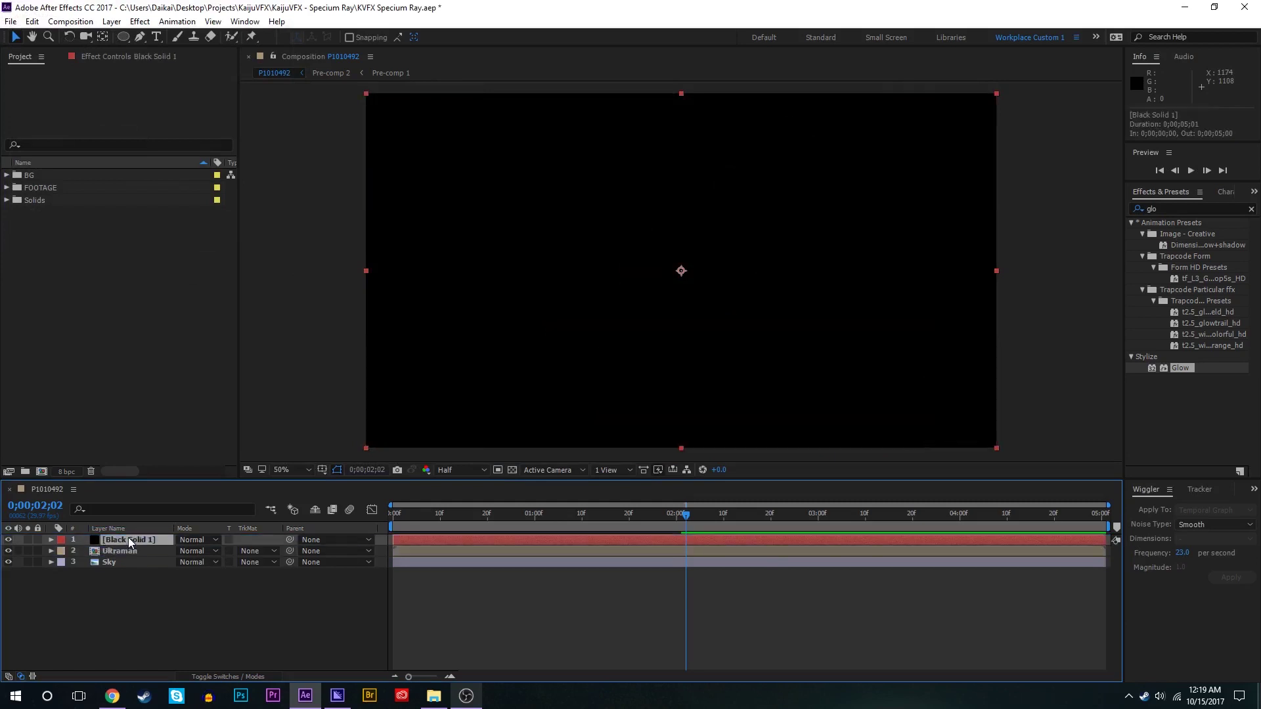
key("Return")
type("Ray")
key("Return")
Apply CC Particle World to Ray and place its emitter near Ultraman's hands.
left_click(1186, 208)
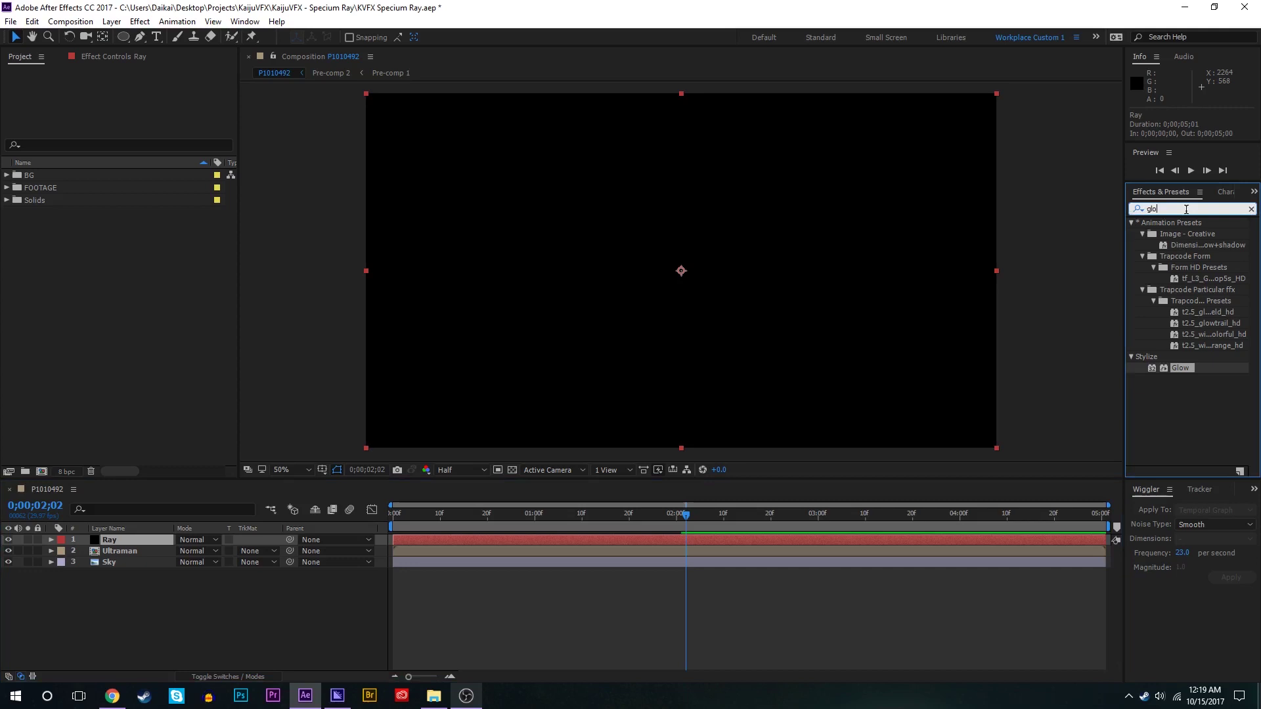
type("art")
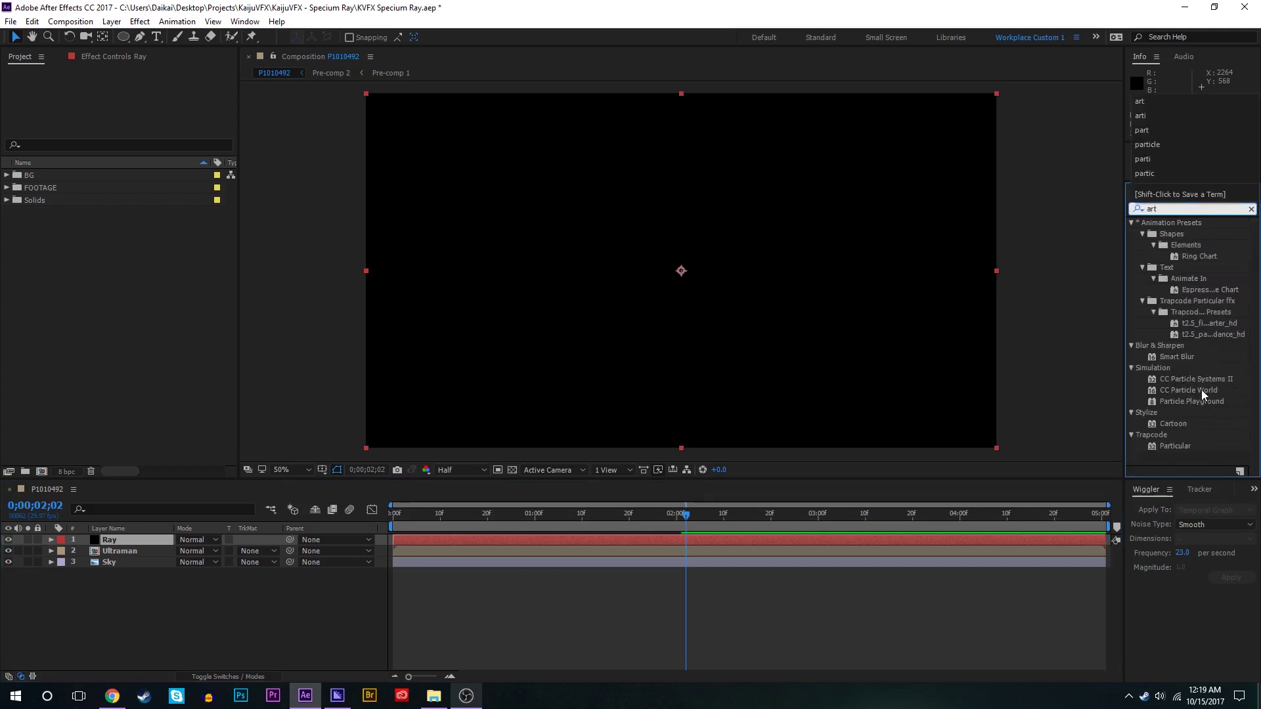
double_click(1186, 390)
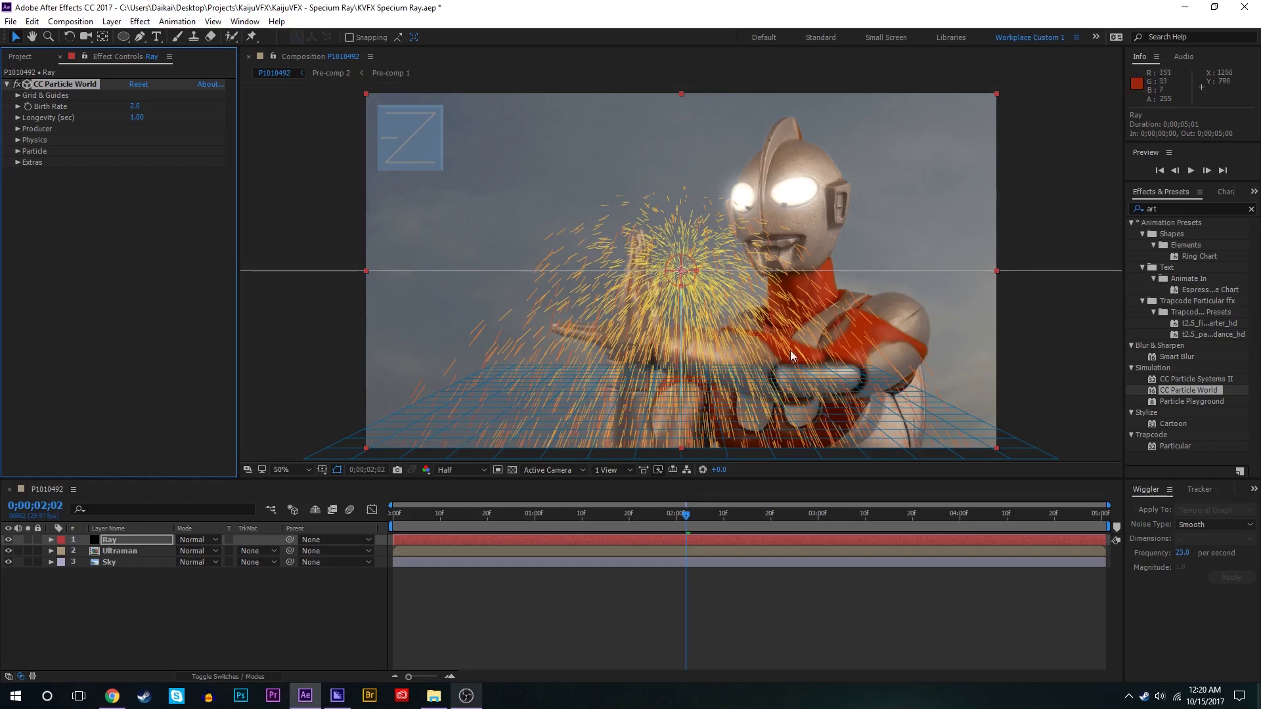
left_click_drag(683, 272, 840, 292)
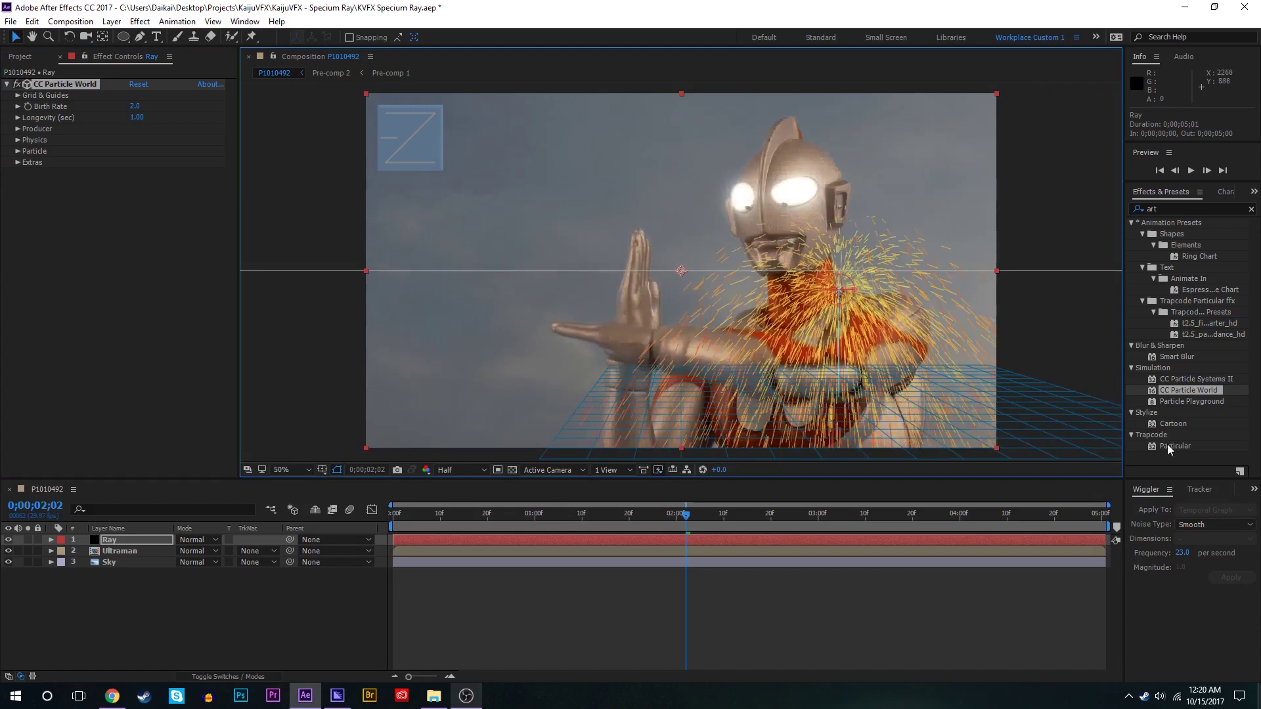
left_click_drag(841, 291, 763, 358)
left_click_drag(547, 282, 671, 287)
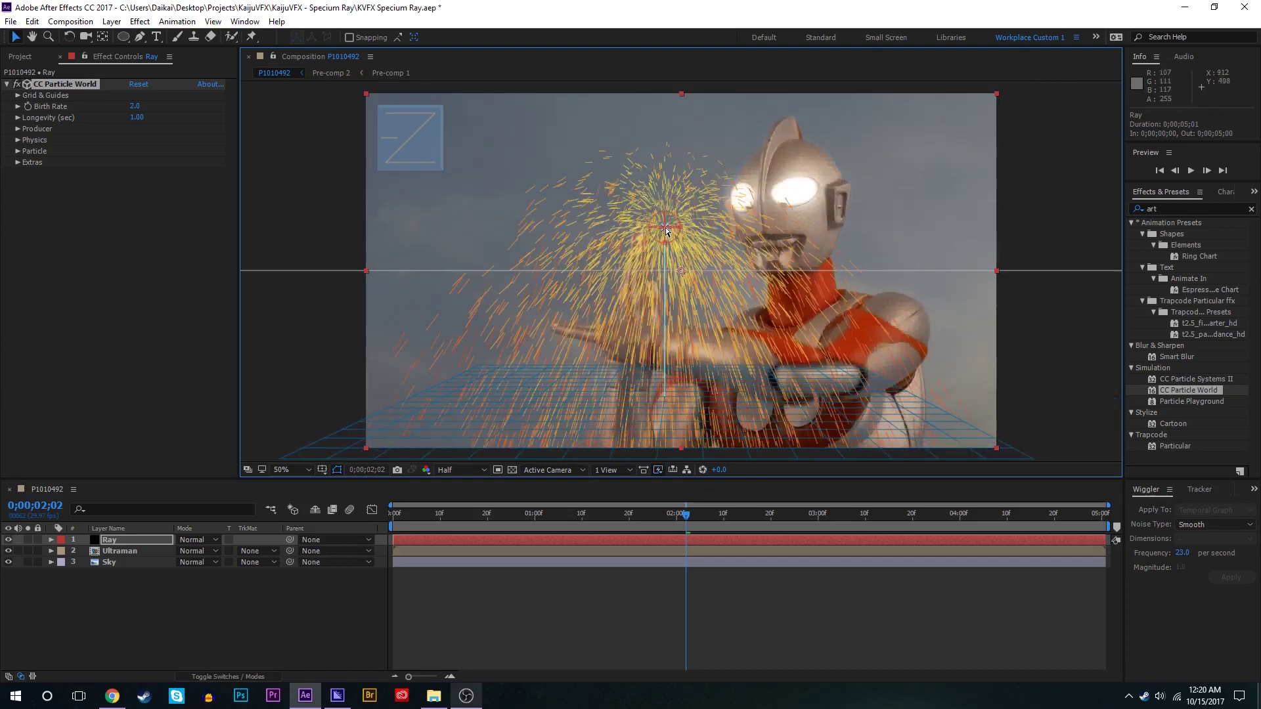
left_click_drag(665, 231, 628, 298)
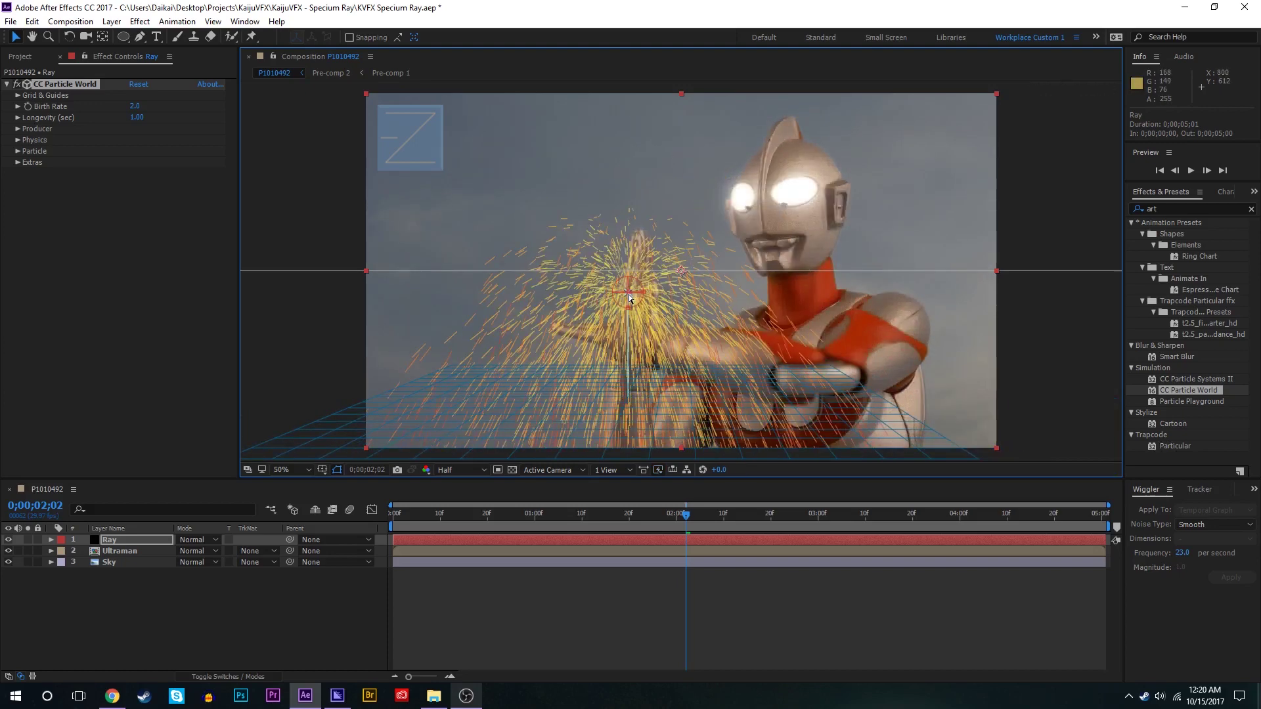
Switch the Physics animation to Fire and drag the emitter onto Ultraman's chest.
left_click(19, 140)
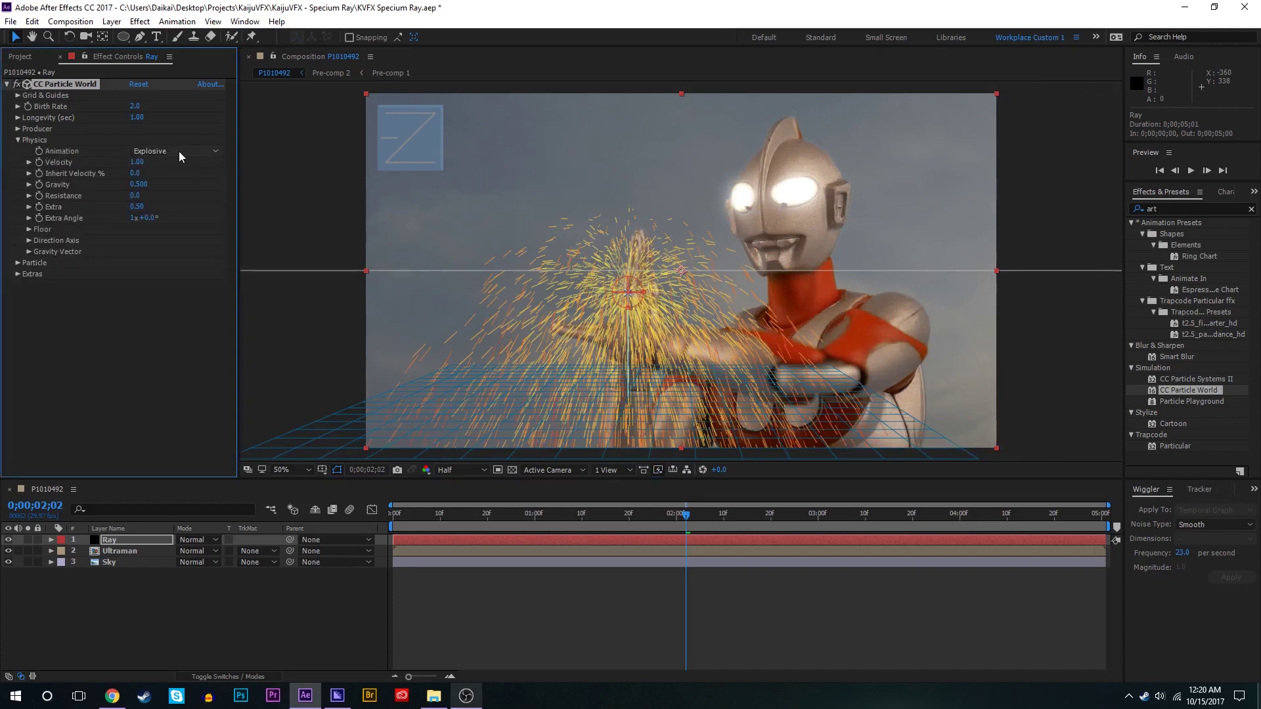
left_click(179, 151)
left_click(177, 271)
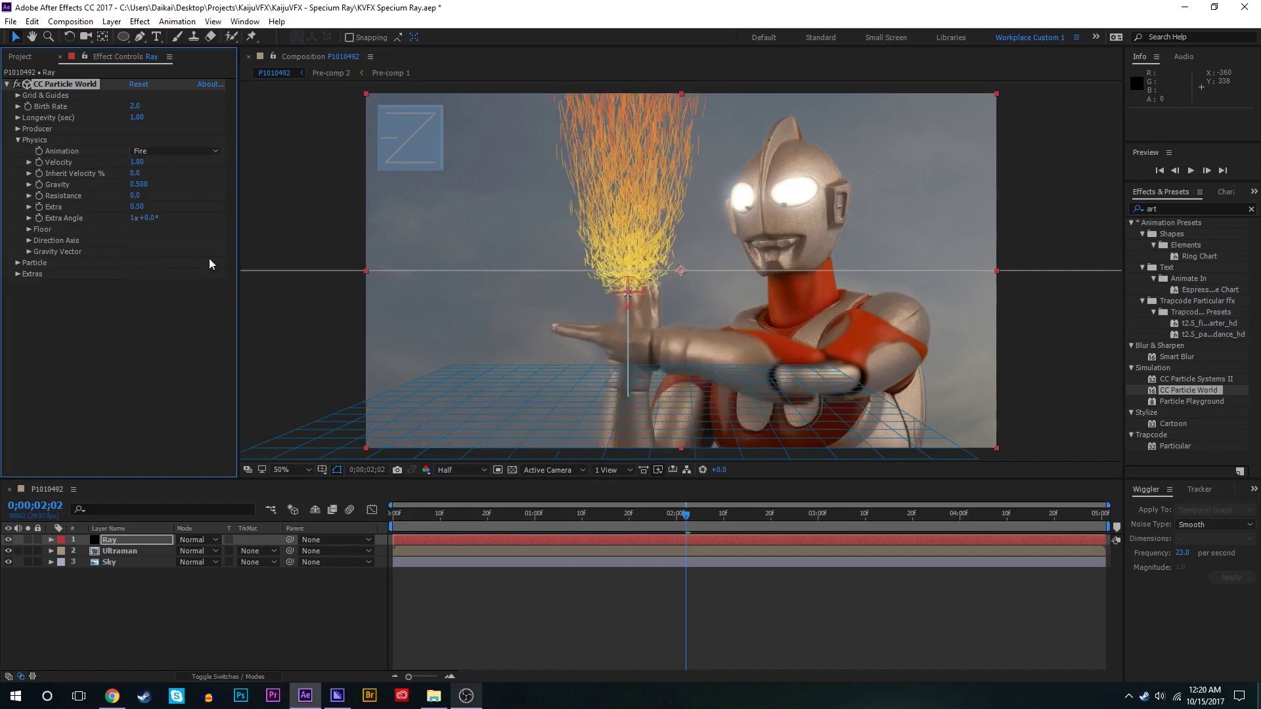
left_click_drag(624, 299, 729, 433)
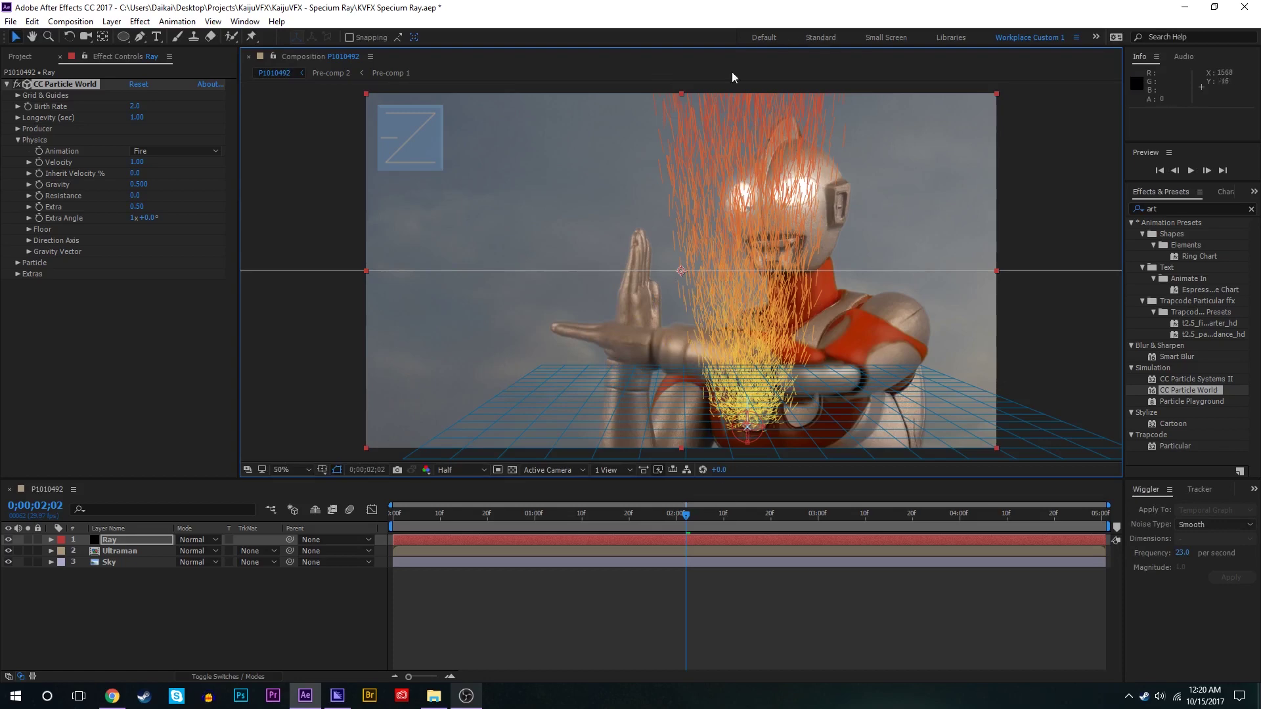
left_click_drag(748, 427, 754, 345)
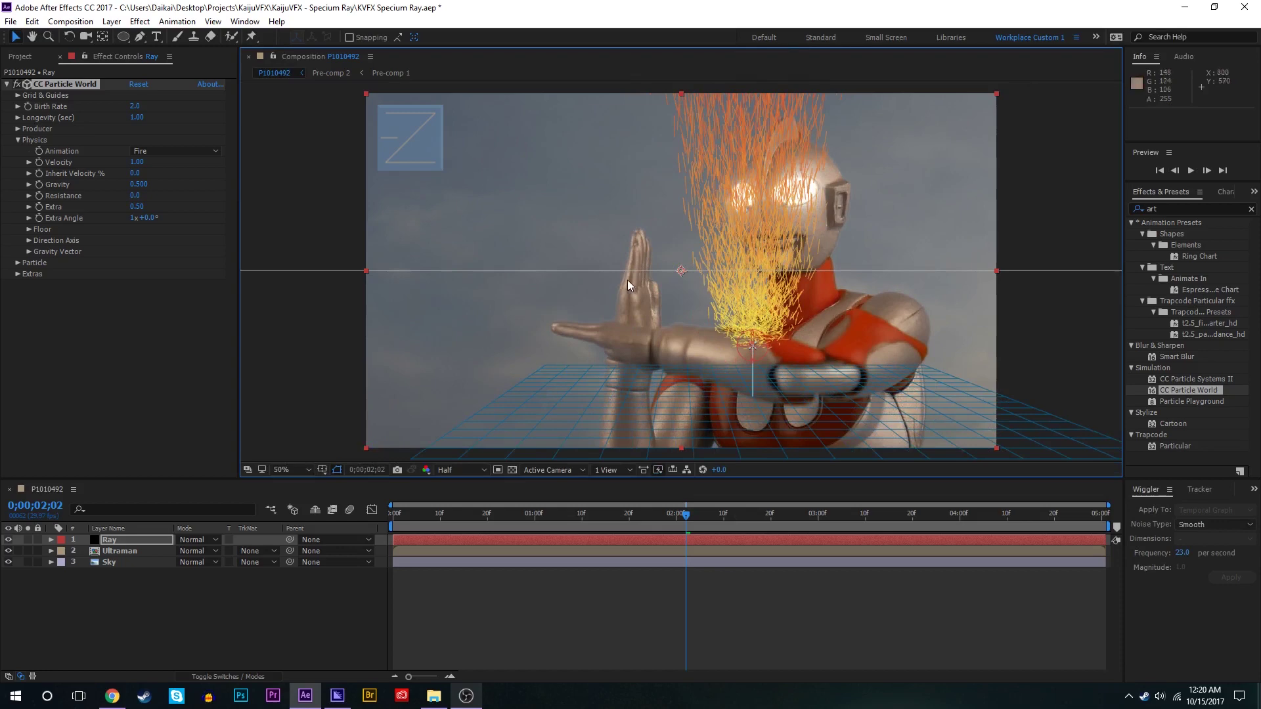
Set the particle Velocity to 0 for a straight column.
left_click(140, 163)
type("2")
key("Return")
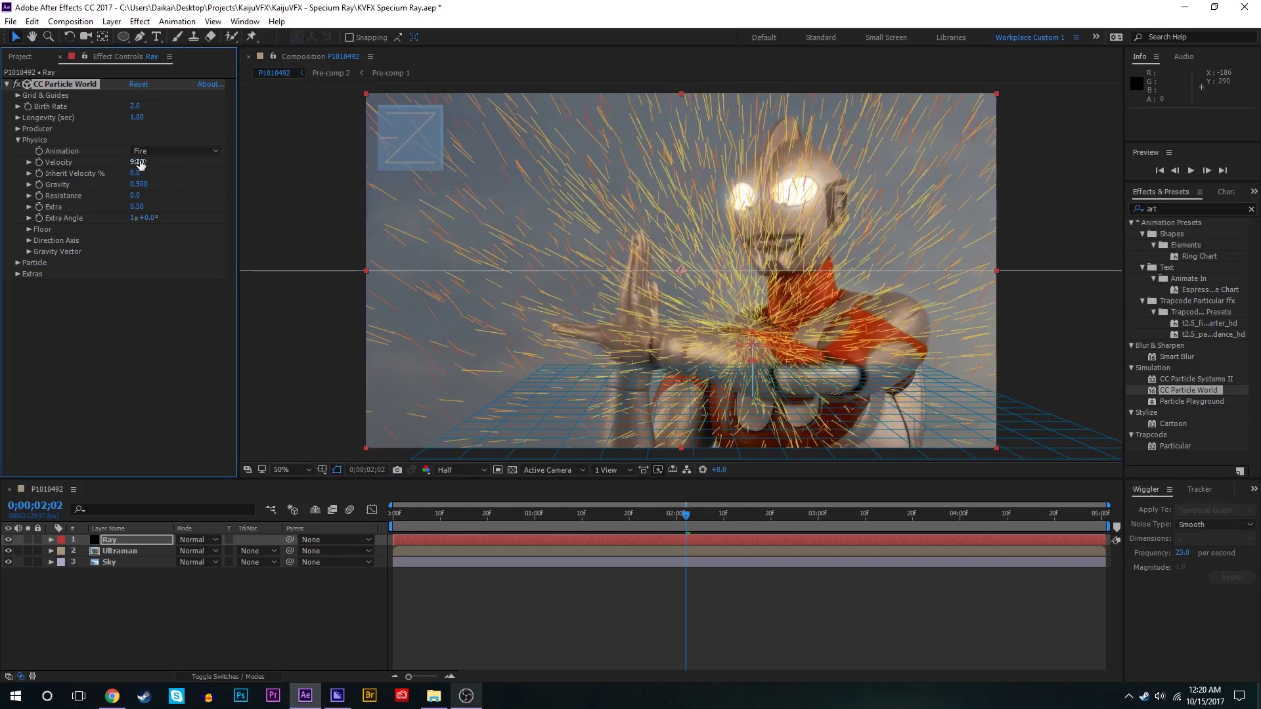
left_click(140, 161)
type("0")
key("Return")
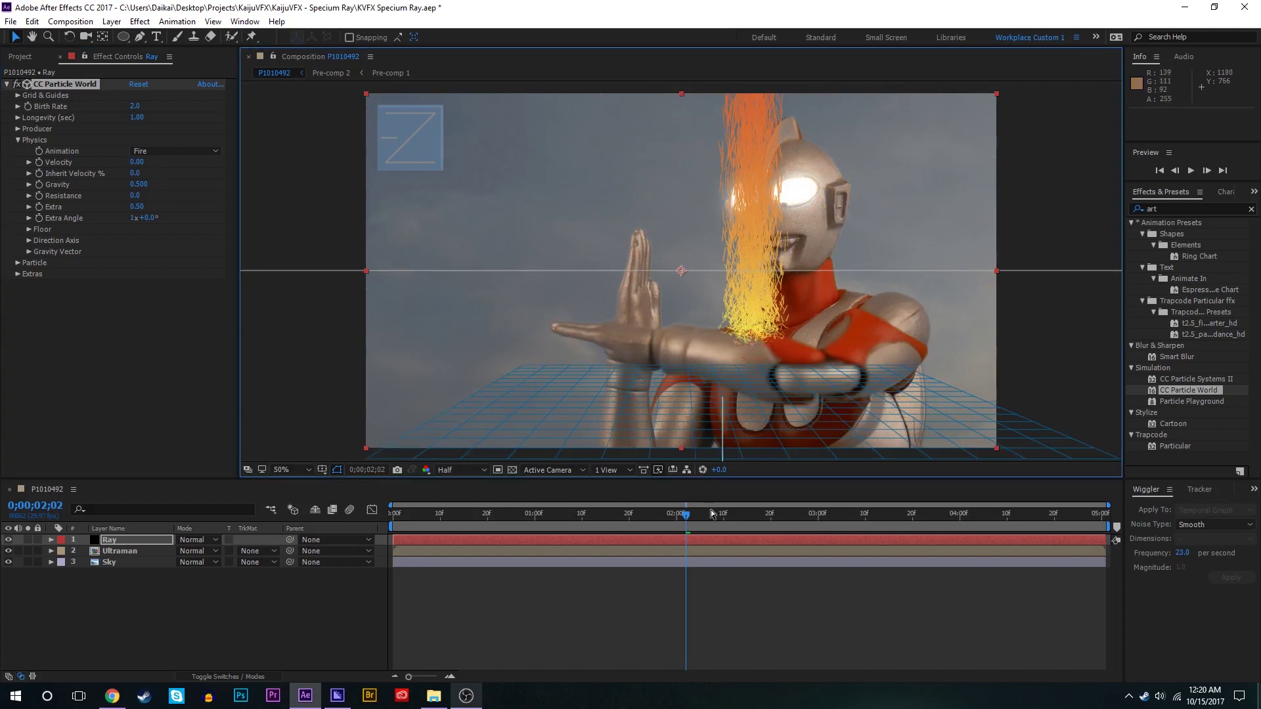
Set Extra to 0 and position the narrow fire column on Ultraman's hand.
left_click_drag(683, 389, 587, 305)
left_click(140, 207)
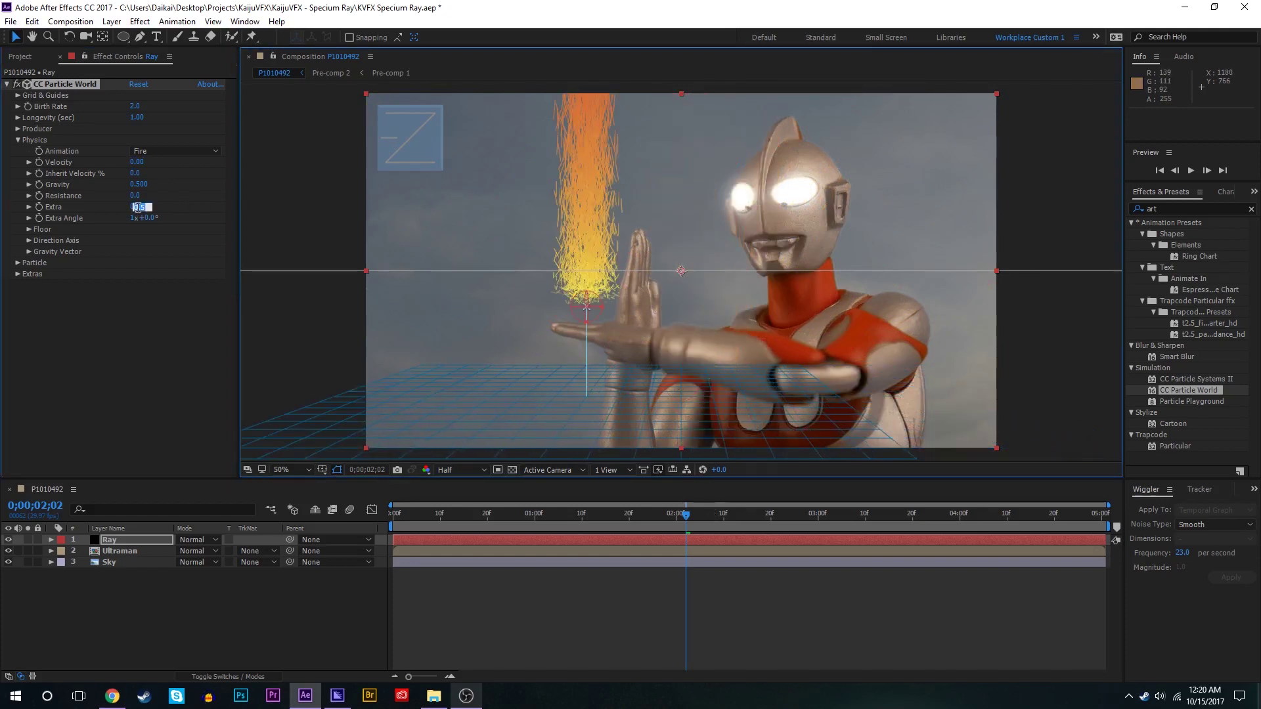
type("0")
key("Return")
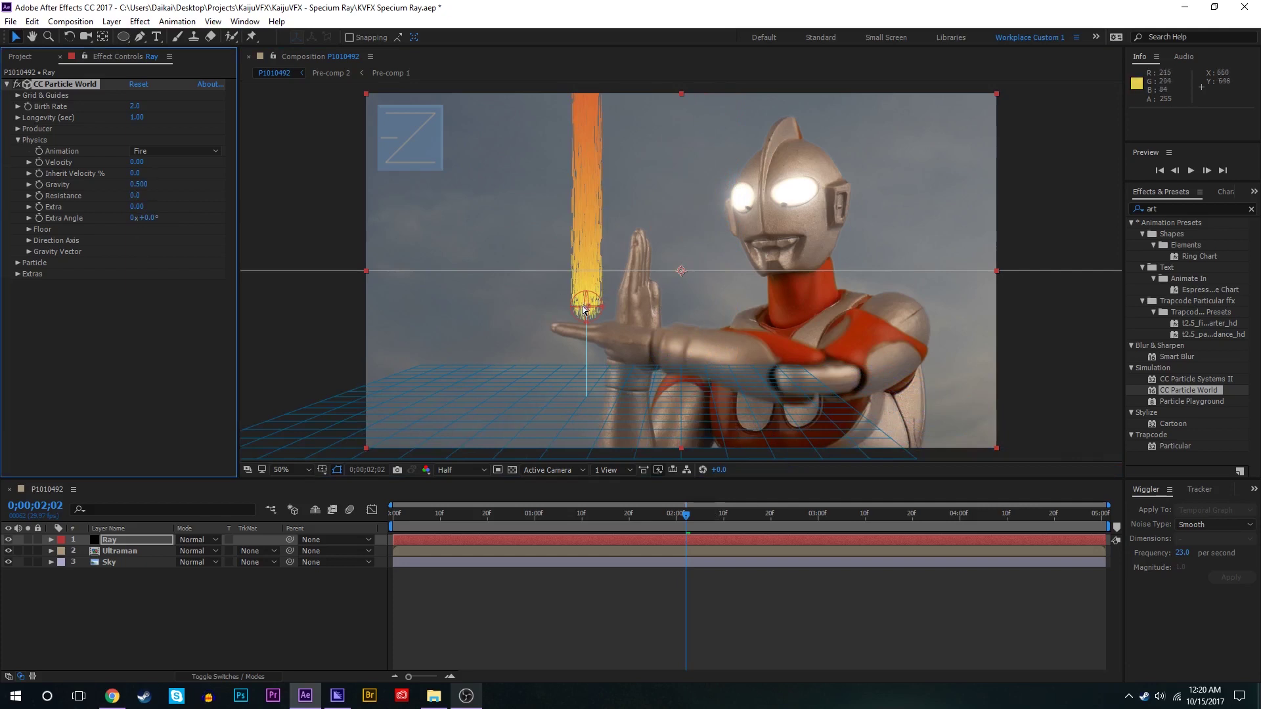
left_click_drag(583, 309, 615, 316)
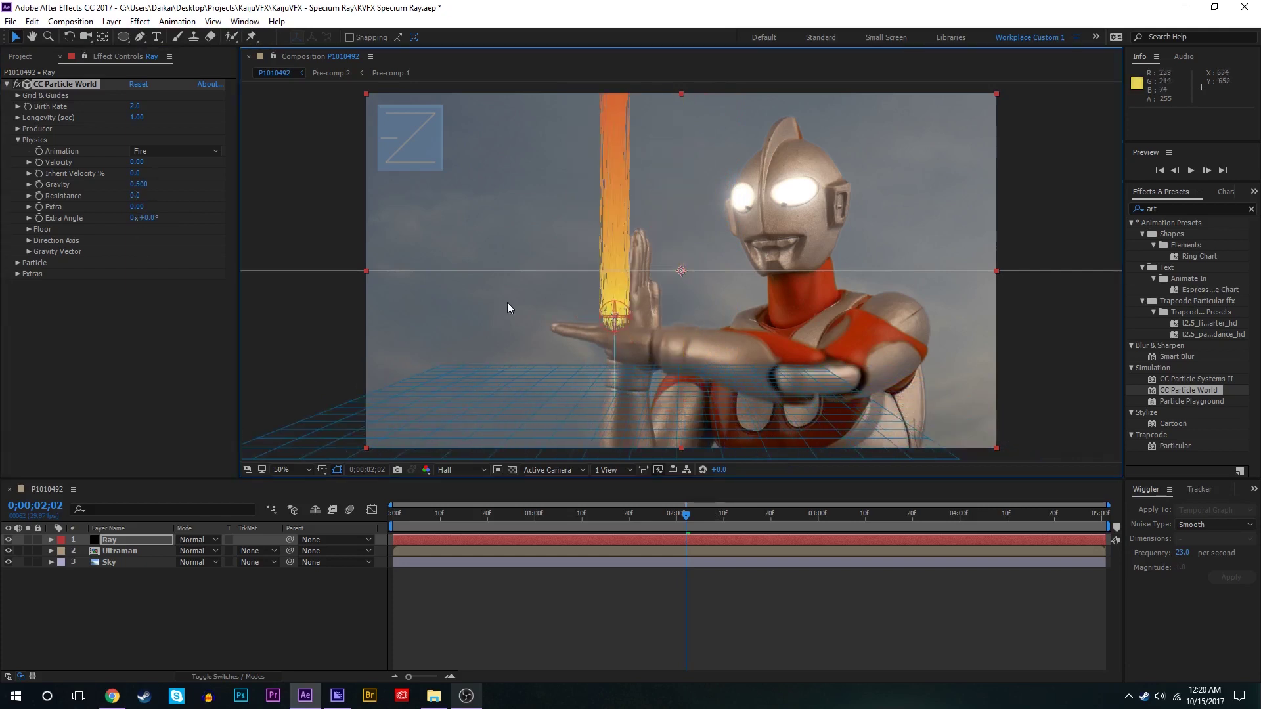
Set the Effect Camera Rotation Z to -85° and move the beam's origin back onto the hand.
left_click(16, 274)
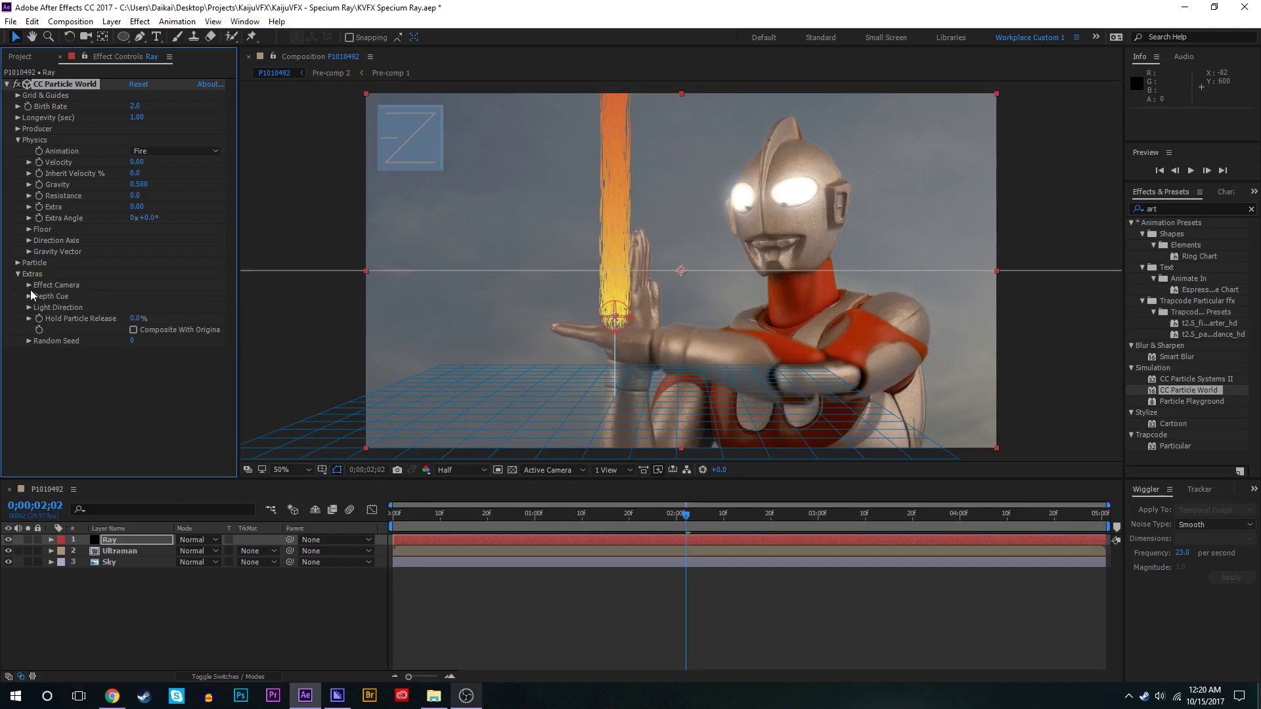
left_click(28, 285)
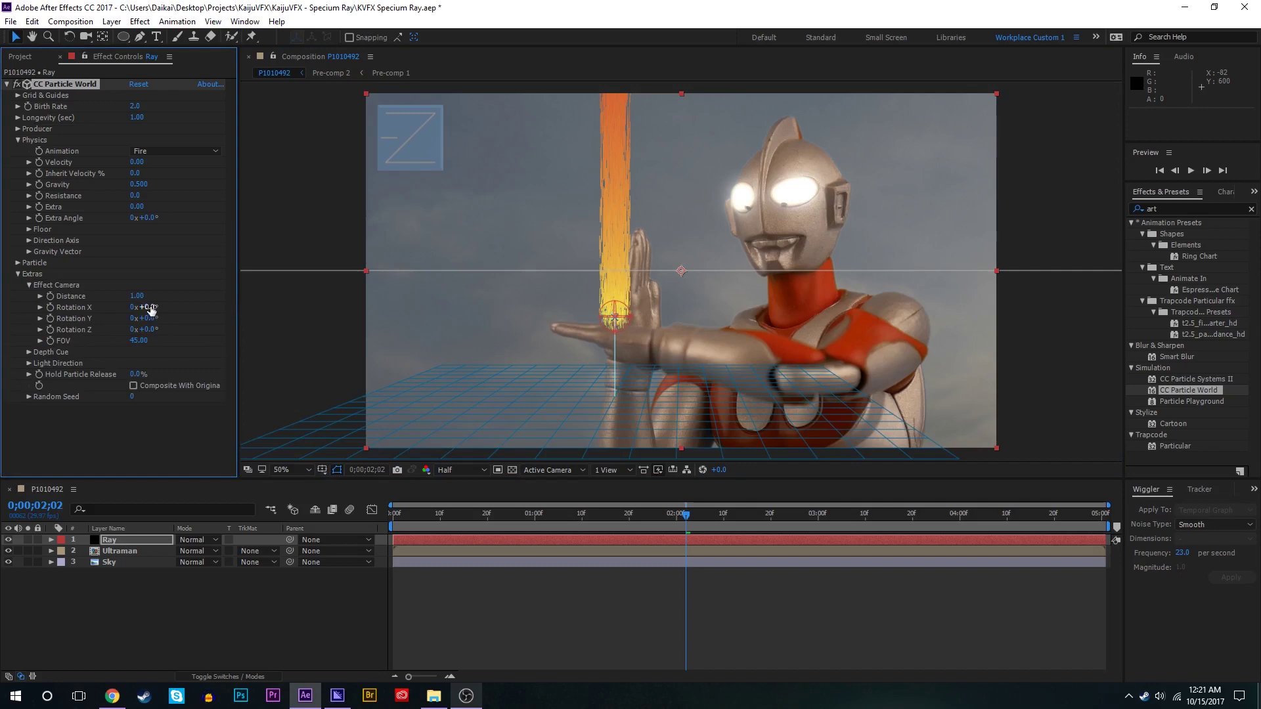
left_click(148, 329)
type("40")
key("Return")
left_click_drag(157, 325, 141, 372)
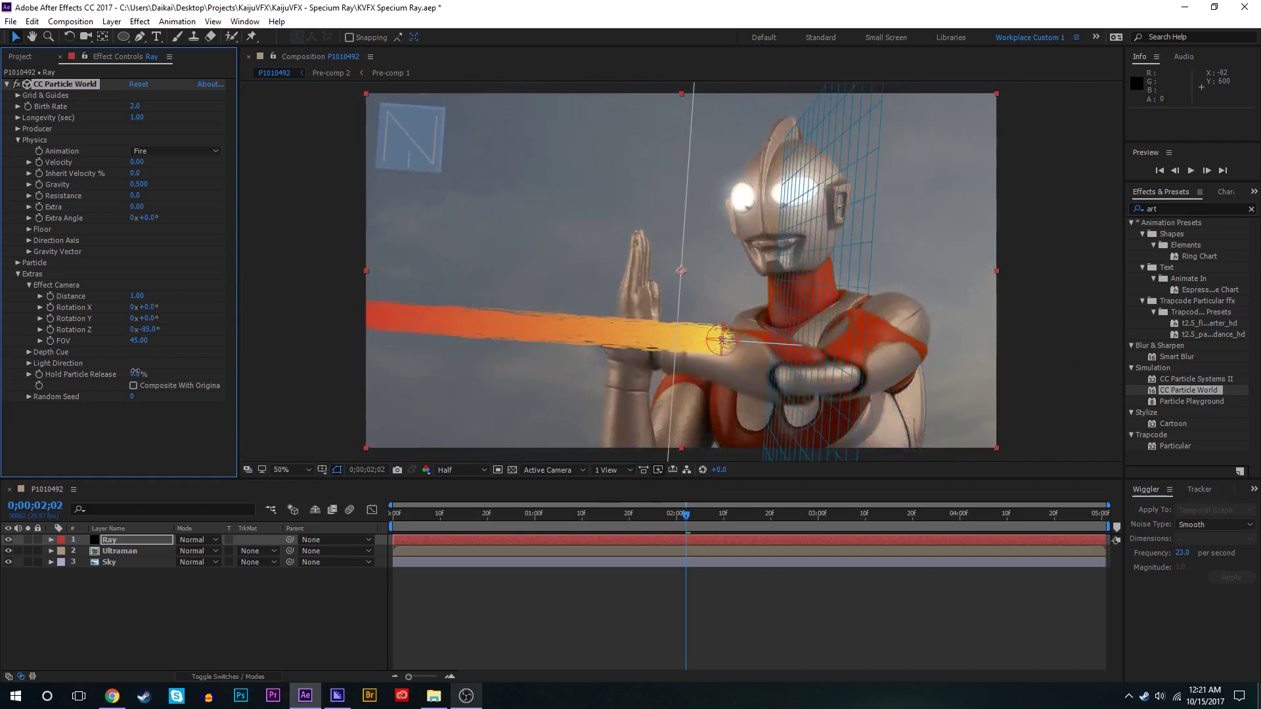
left_click_drag(720, 341, 640, 291)
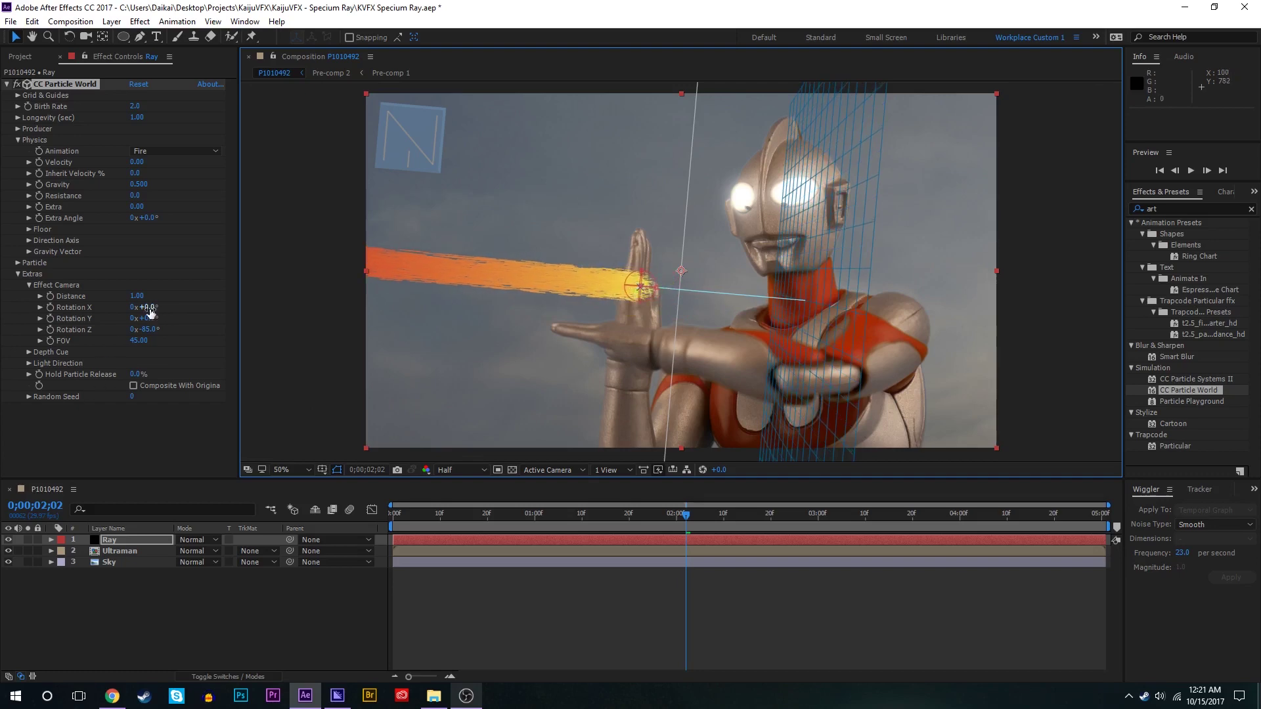
Tilt the Effect Camera to Rotation X 76° and nudge the beam origin up.
left_click_drag(146, 307, 196, 308)
mouse_move(667, 289)
left_mouse_down()
mouse_move(669, 271)
mouse_move(684, 291)
mouse_move(665, 287)
left_mouse_up()
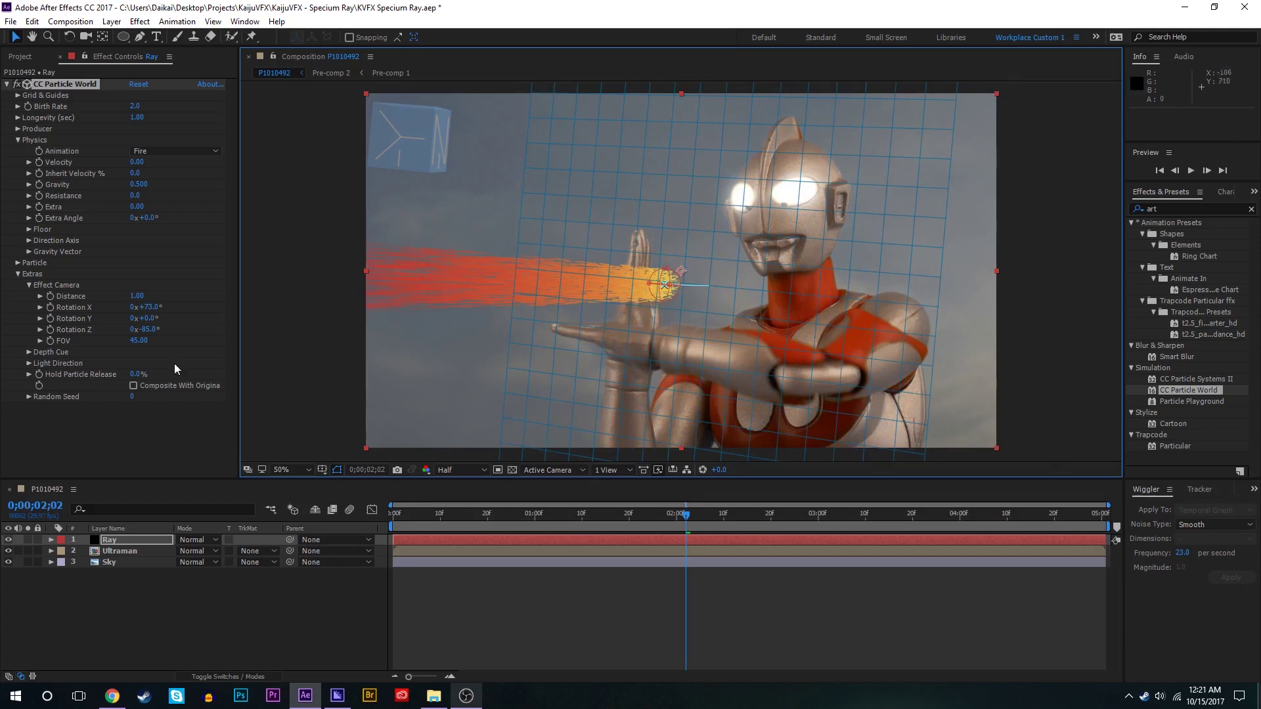
left_click_drag(147, 306, 153, 307)
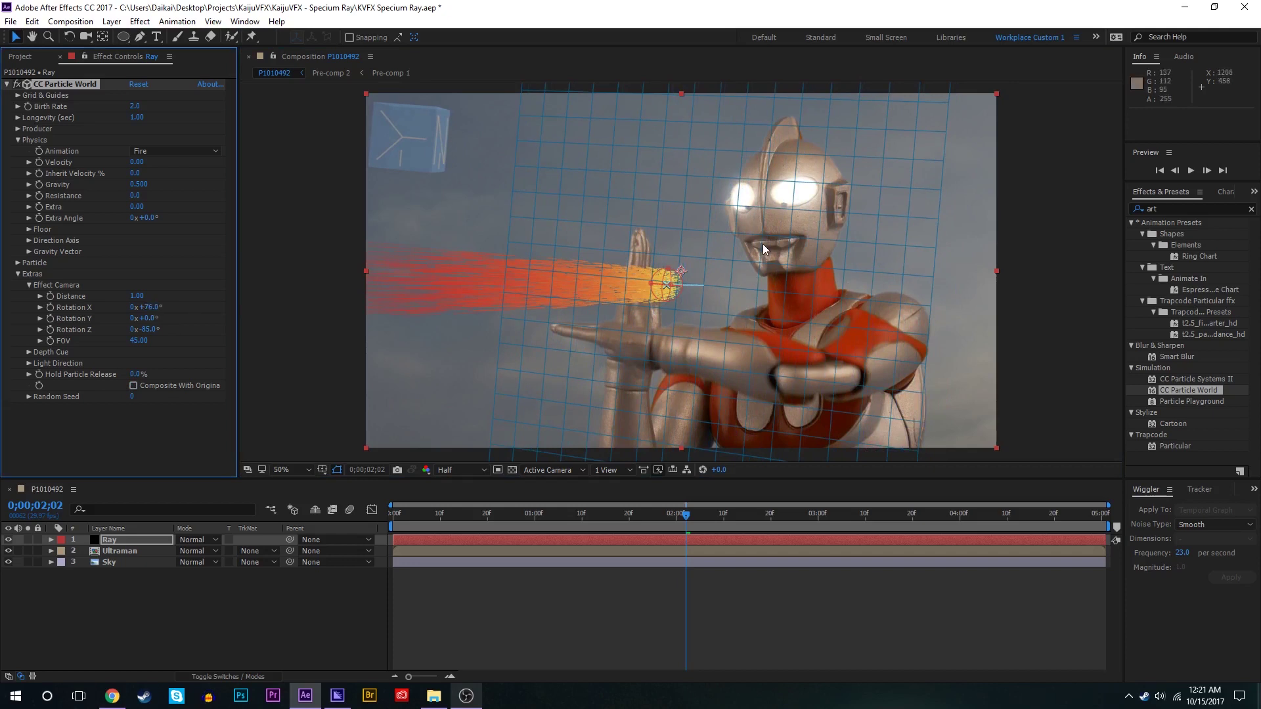
Adjust the Producer's Radius X spread and nudge the emitter on Ultraman's hand.
left_click(18, 129)
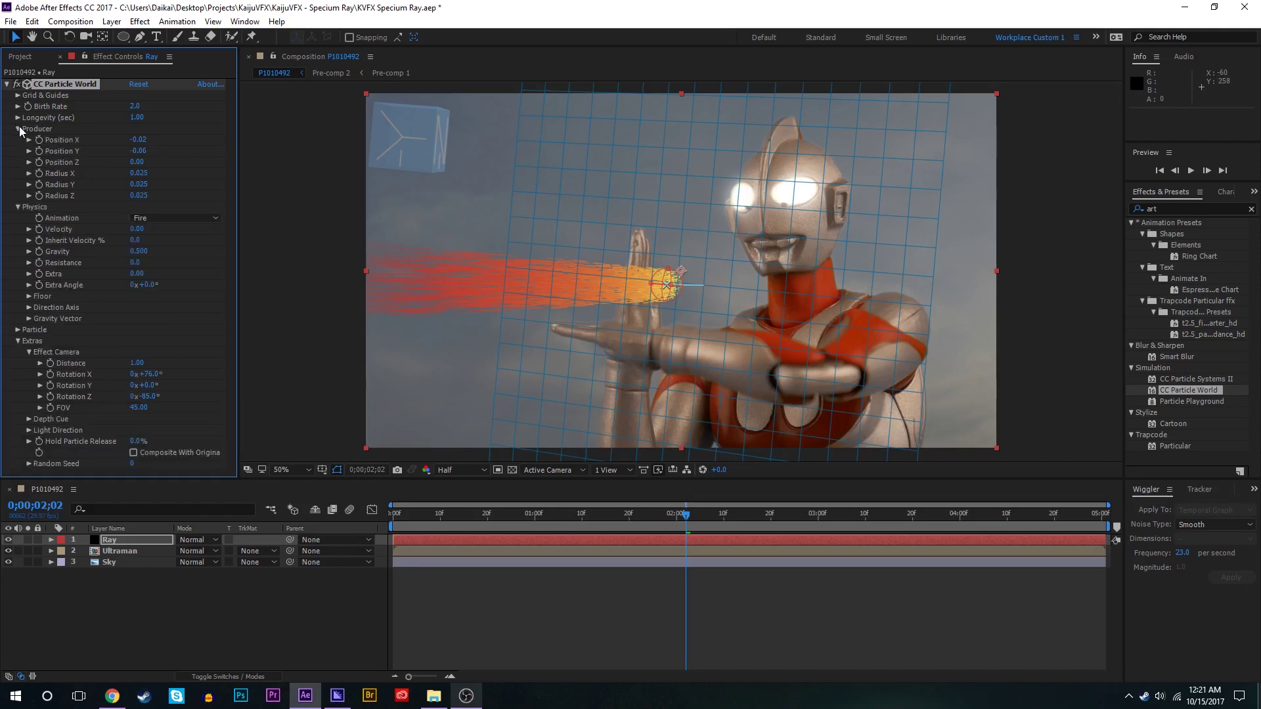
left_click_drag(142, 196, 144, 197)
key("ctrl+z")
left_click_drag(140, 178, 138, 175)
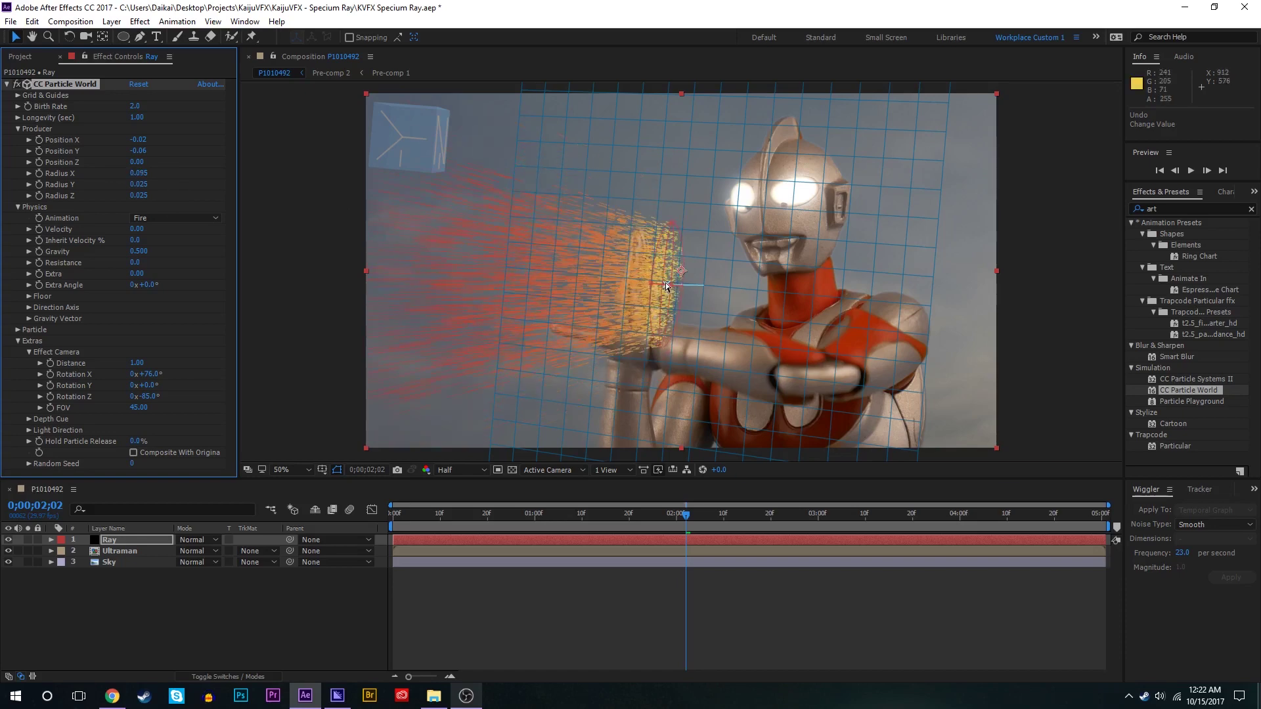
left_click_drag(140, 174, 136, 175)
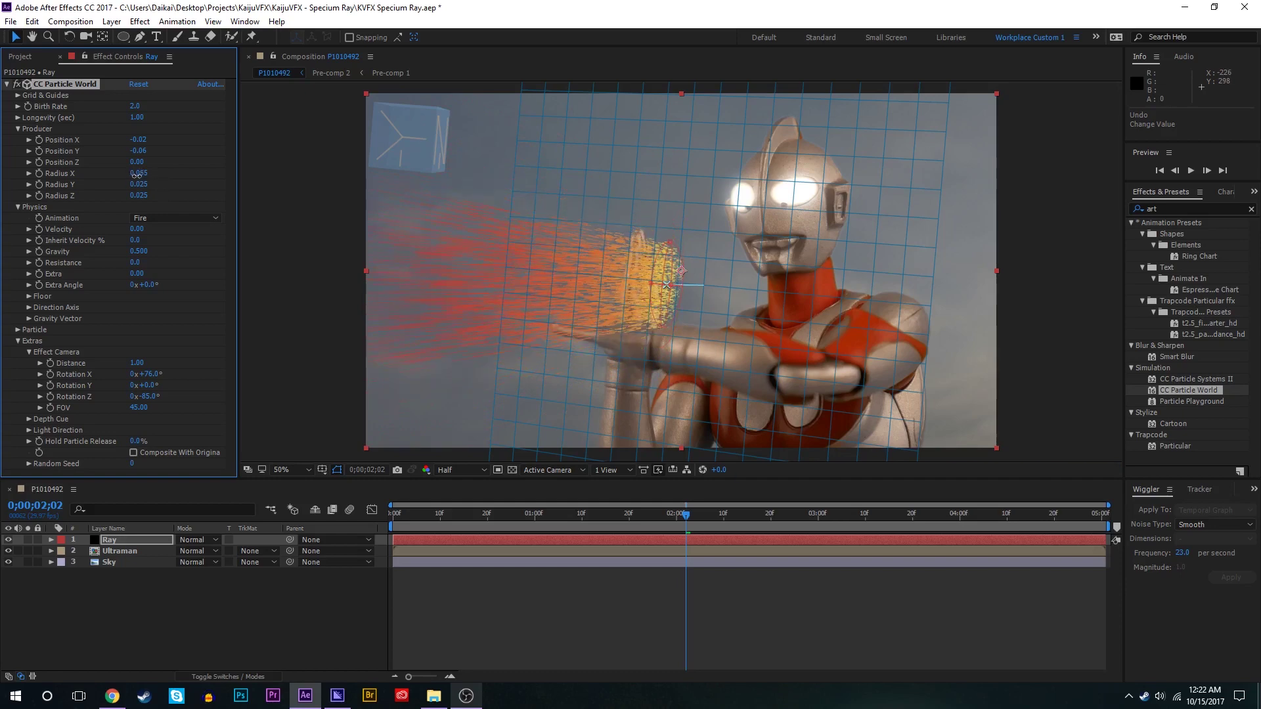
left_click_drag(667, 283, 666, 280)
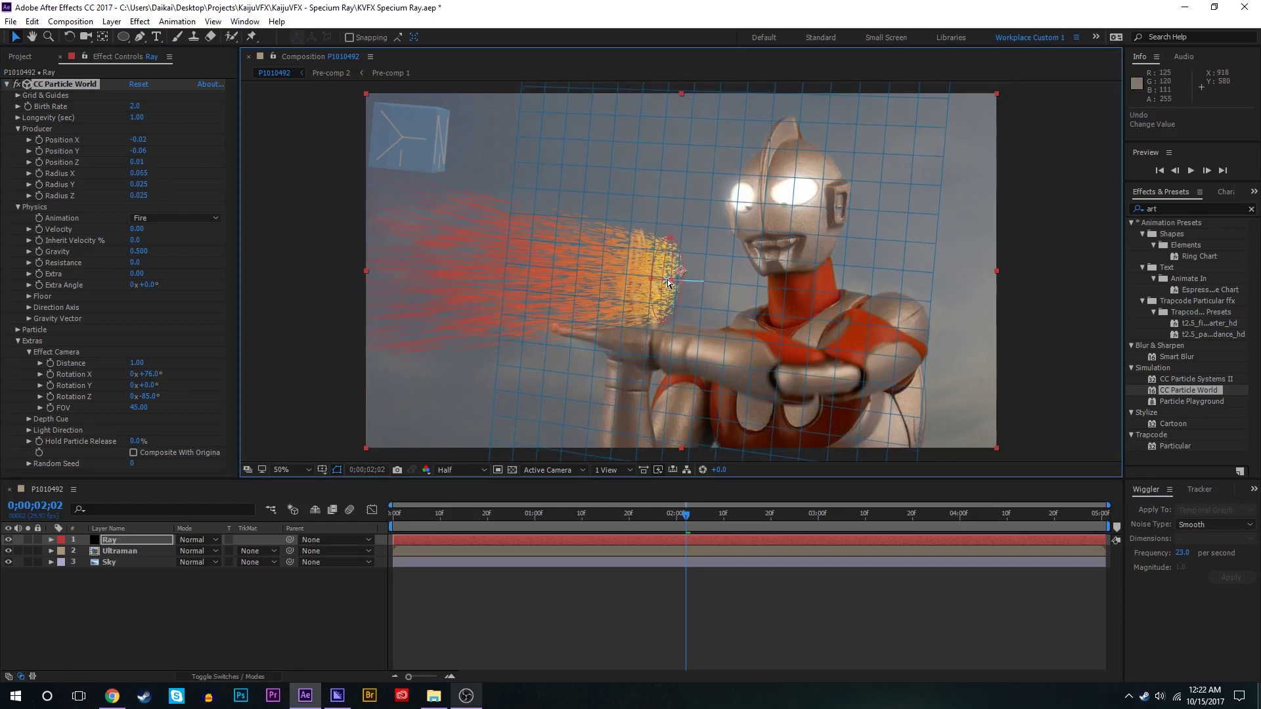
Enter Radius X 0.055, then bring Radius Z and Radius Y down to 0.000.
left_click(139, 174)
type(".0")
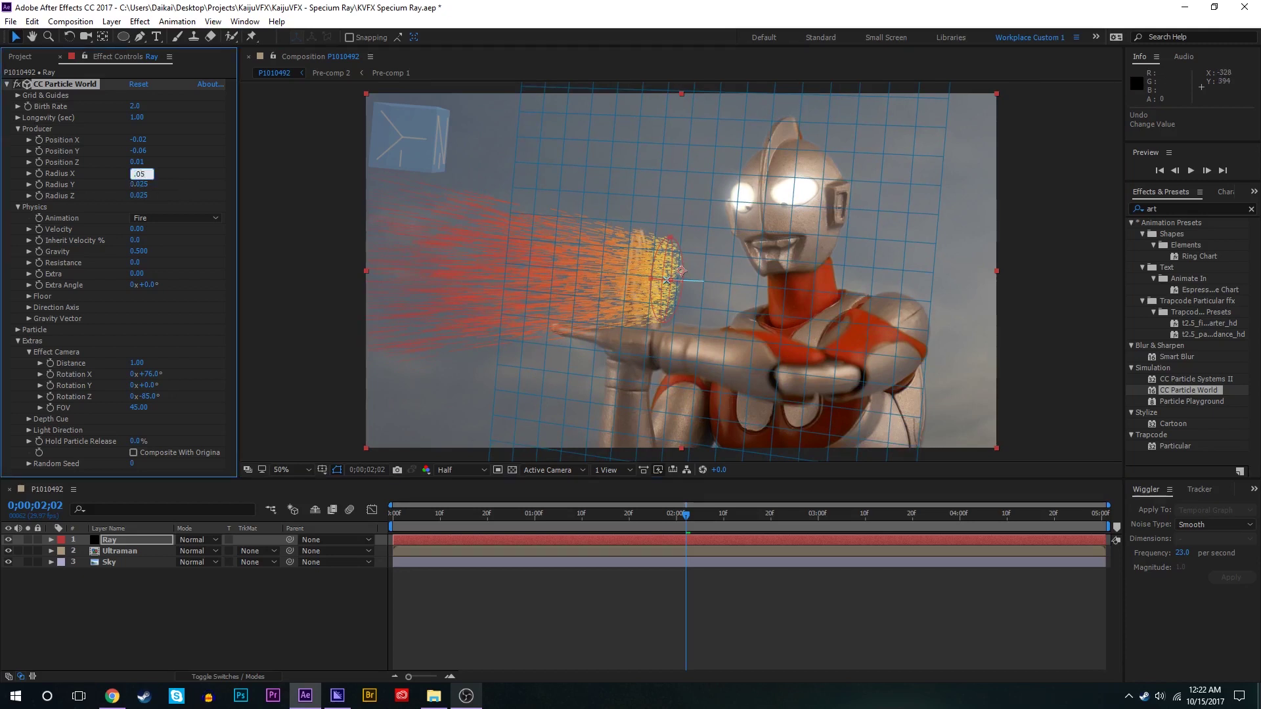
left_click(735, 269)
left_click(667, 281)
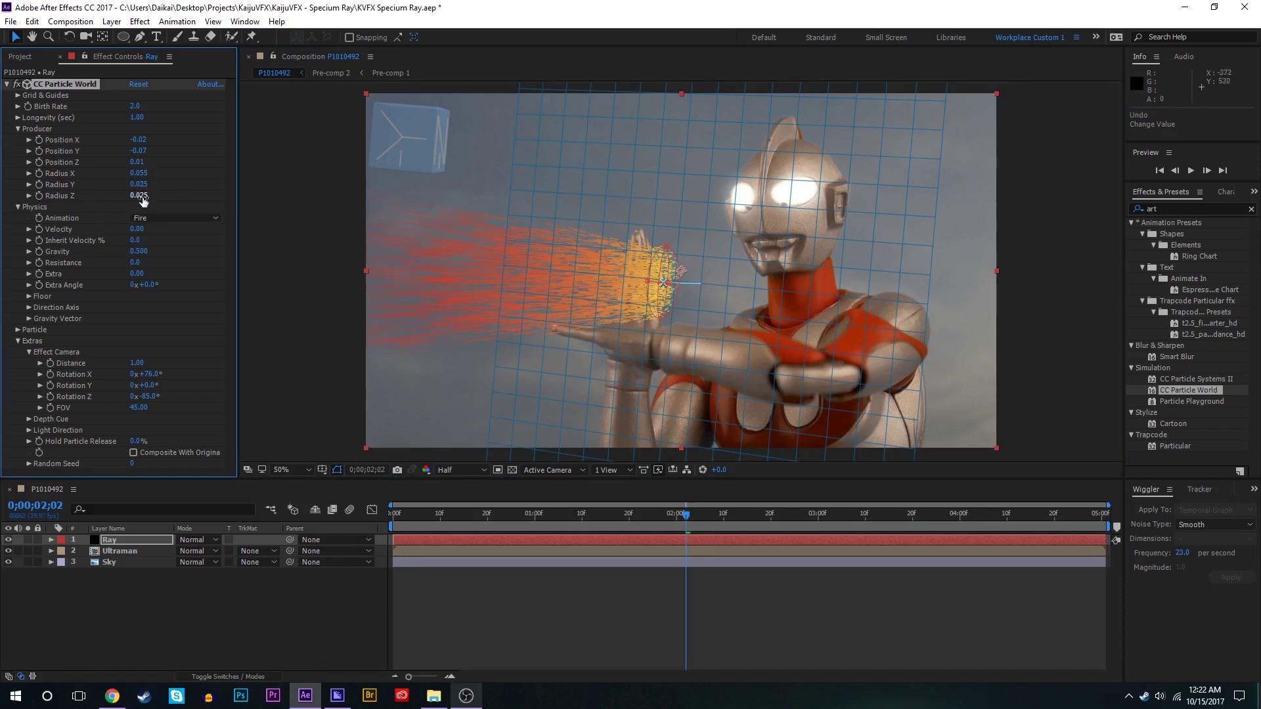
left_click_drag(144, 199, 41, 197)
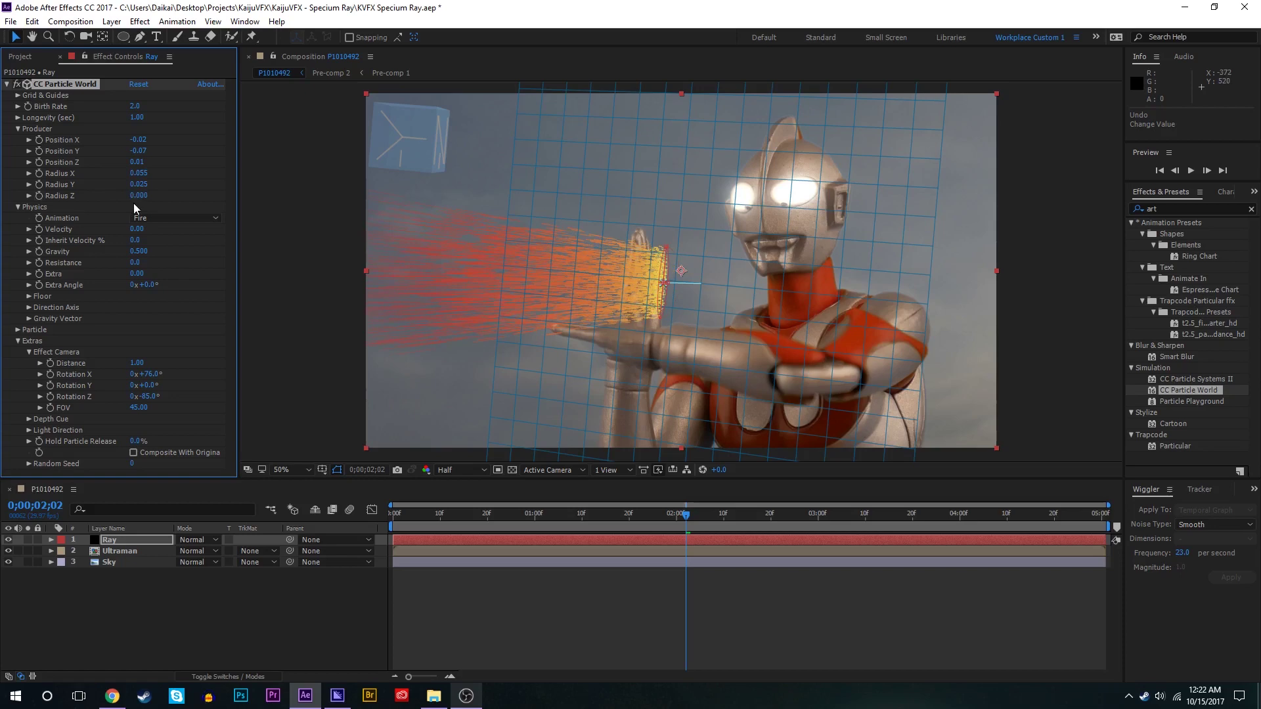
left_click_drag(144, 185, 91, 191)
Set the preview to Full resolution, inspect the beam close up, then fit the composition in view.
left_click(630, 528)
scroll(614, 302, "up", 2)
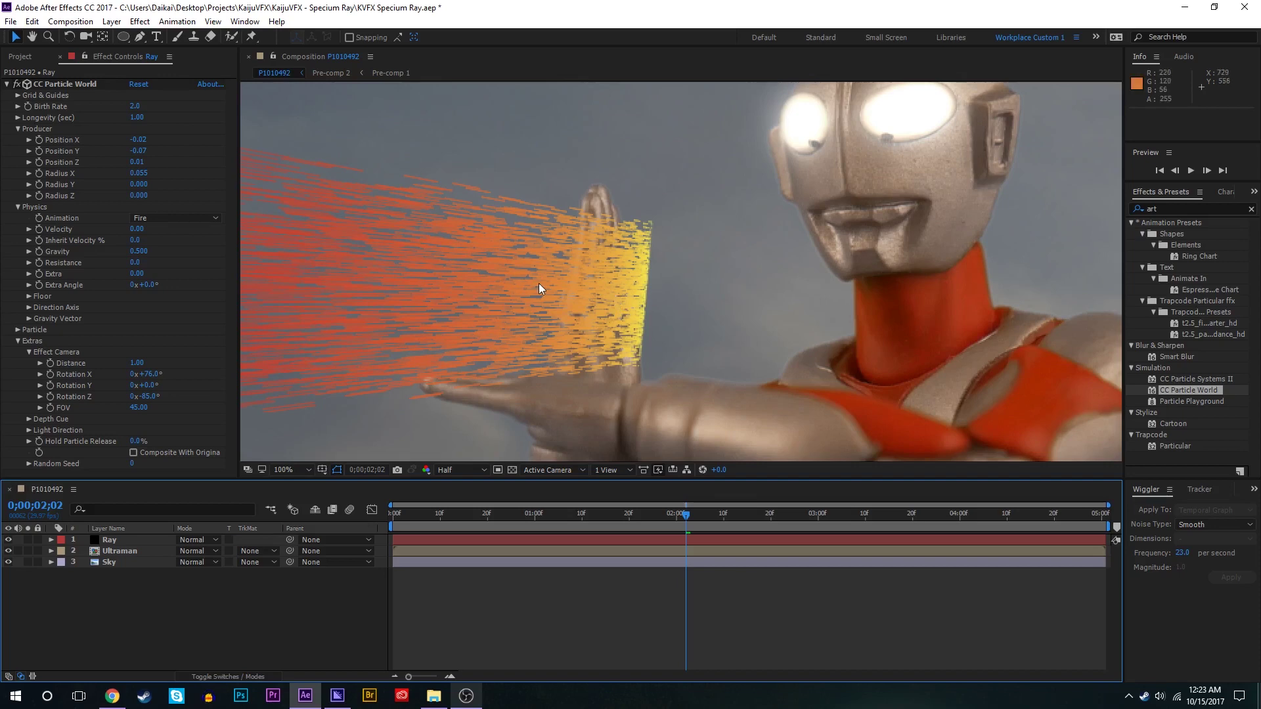
scroll(539, 282, "down", 2)
left_click(463, 470)
left_click(463, 486)
scroll(577, 326, "up", 2)
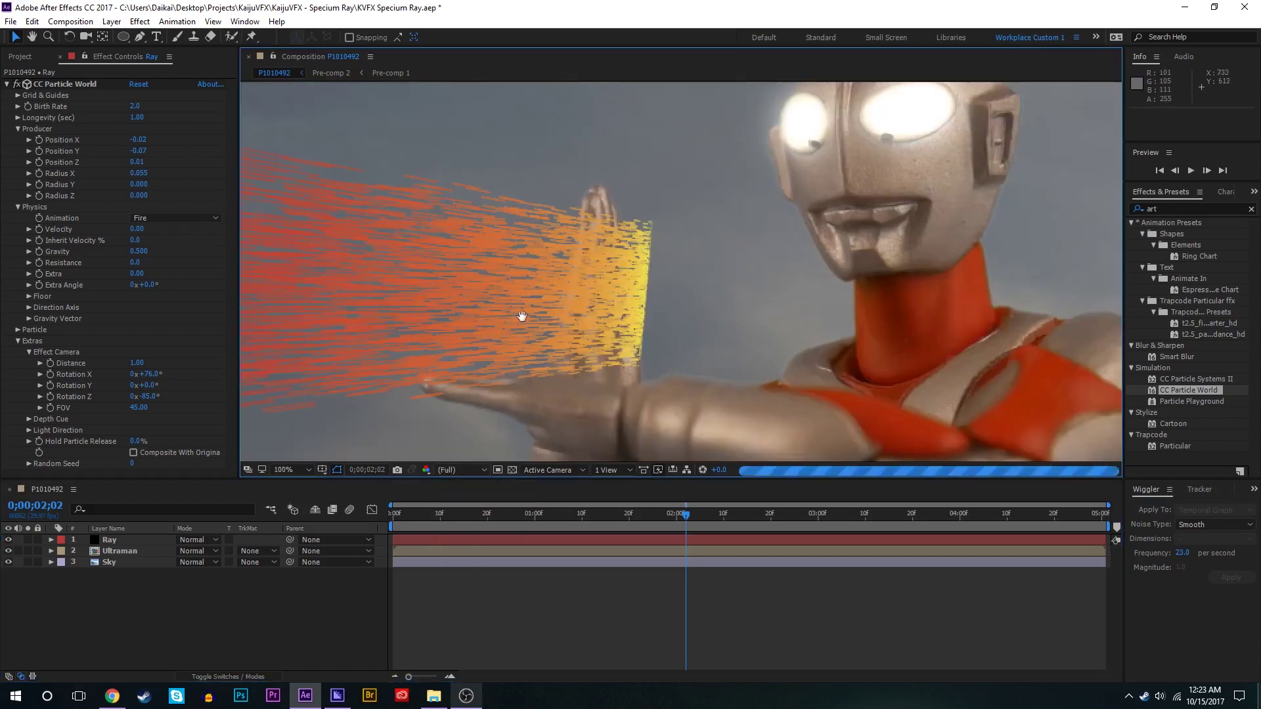
key("h")
left_click_drag(523, 316, 733, 314)
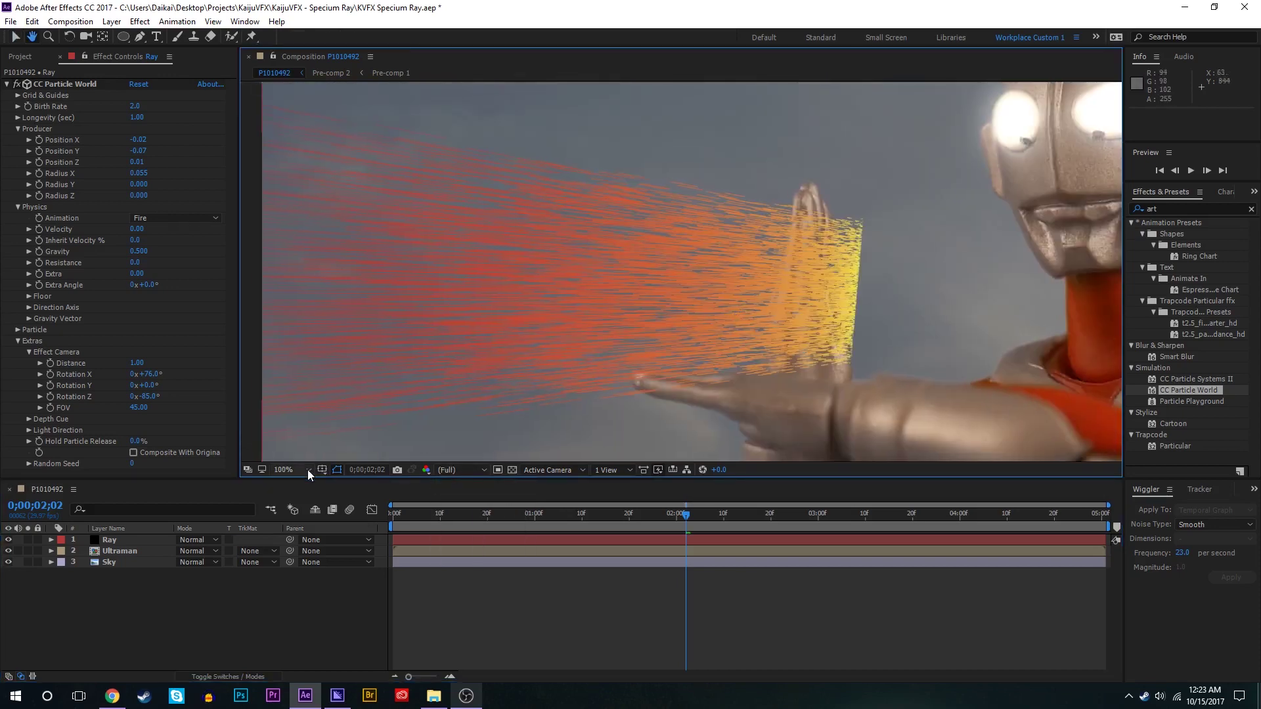
left_click(307, 470)
left_click(312, 249)
Try a new Effect Camera Rotation X tilt, then undo it.
left_click_drag(147, 375, 153, 375)
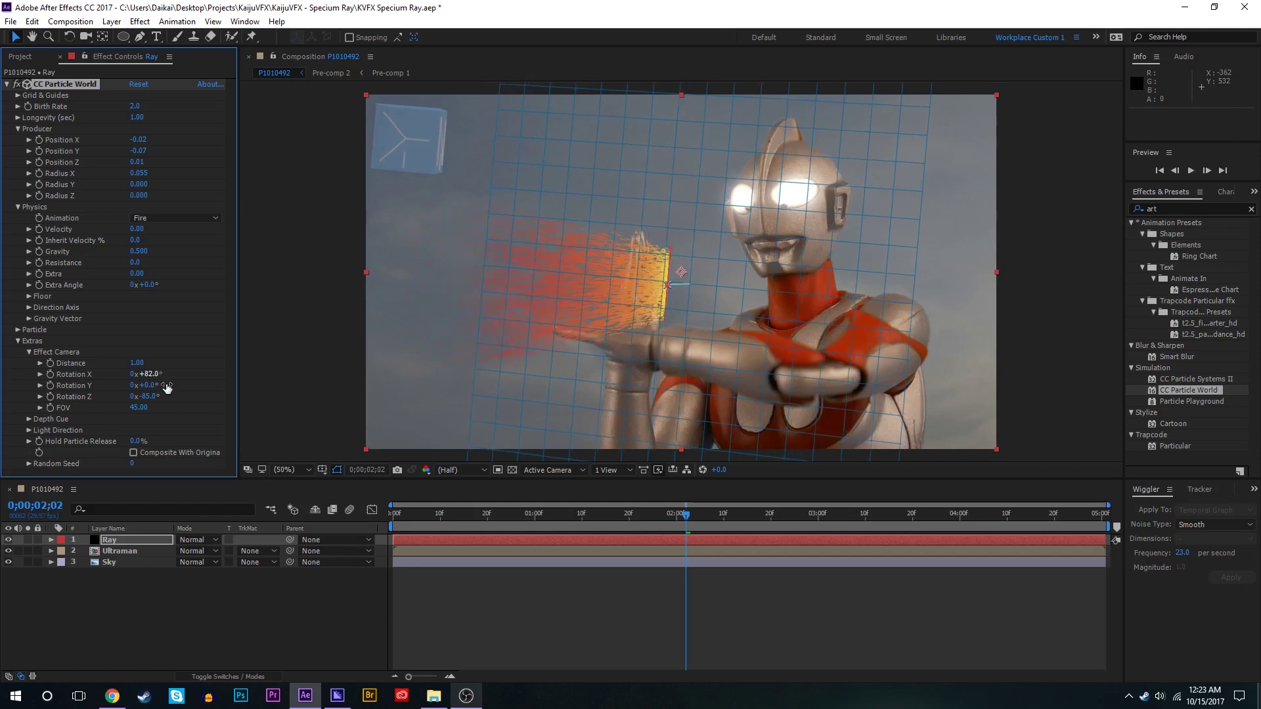
left_click(720, 613)
key("ctrl+z")
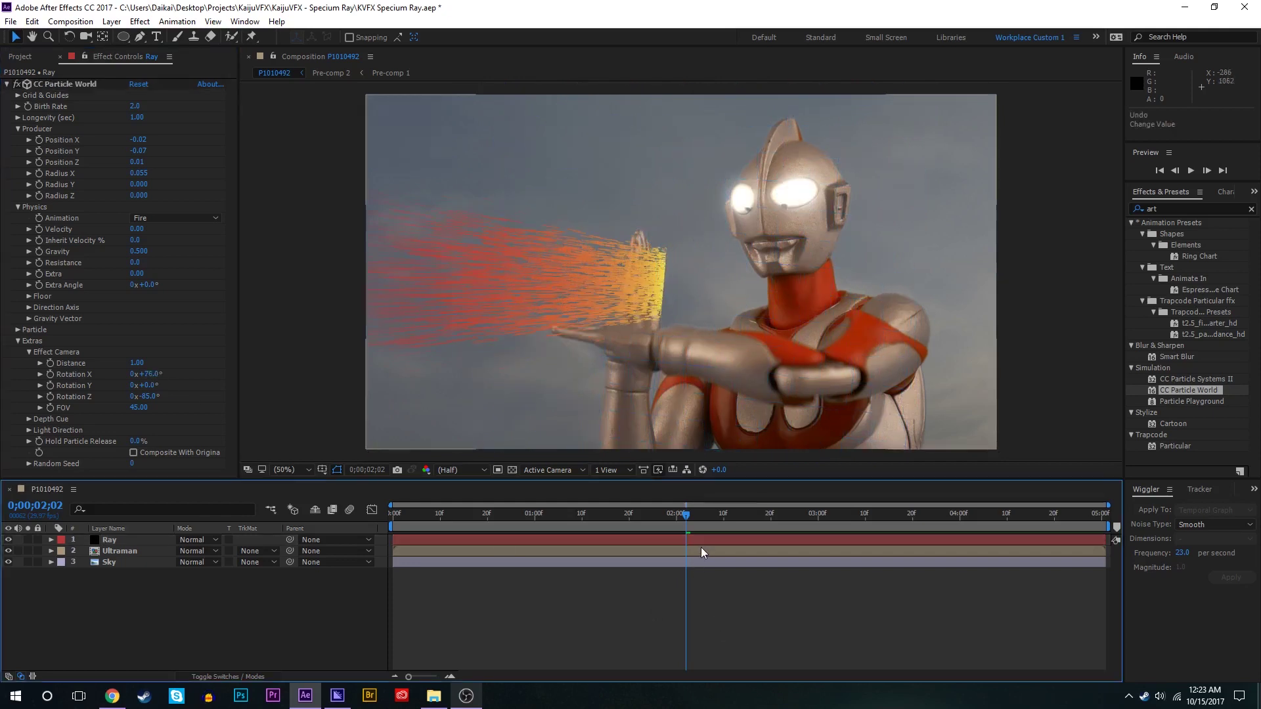
scroll(696, 314, "down", 2)
scroll(696, 314, "up", 2)
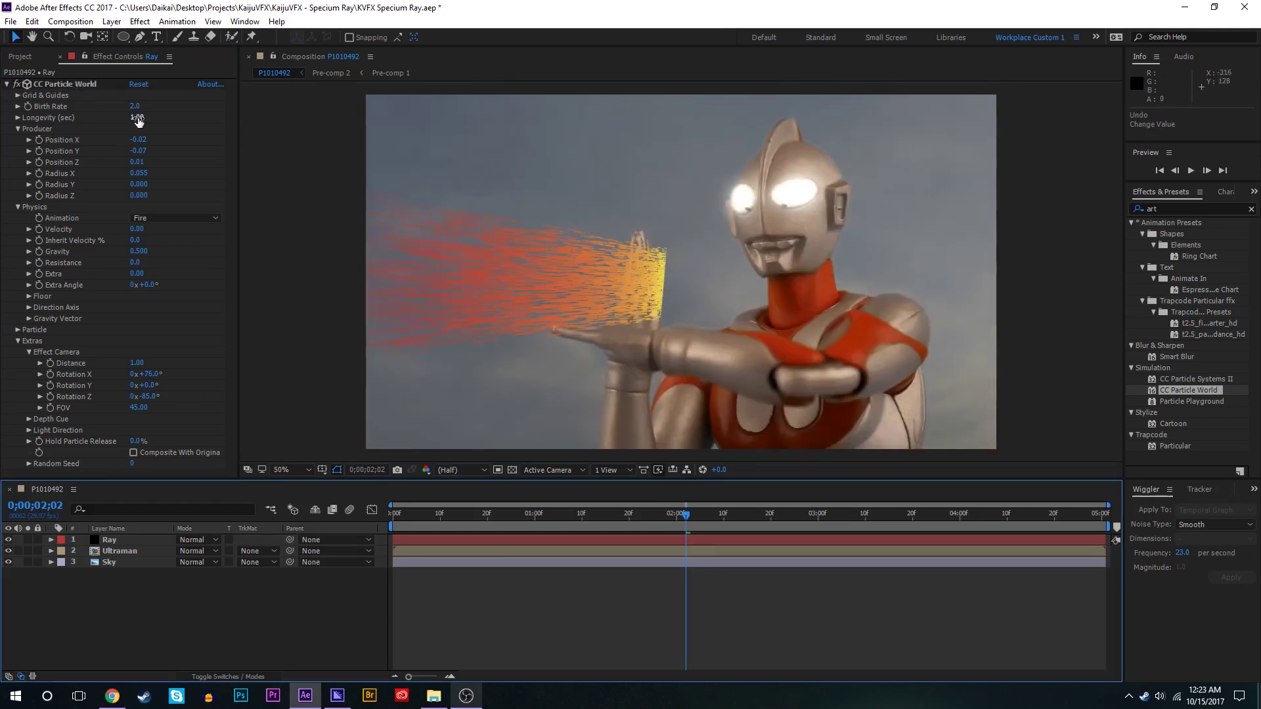
Lengthen particle Longevity to 3.11 and nudge the emitter back onto the hand.
left_click_drag(138, 118, 162, 124)
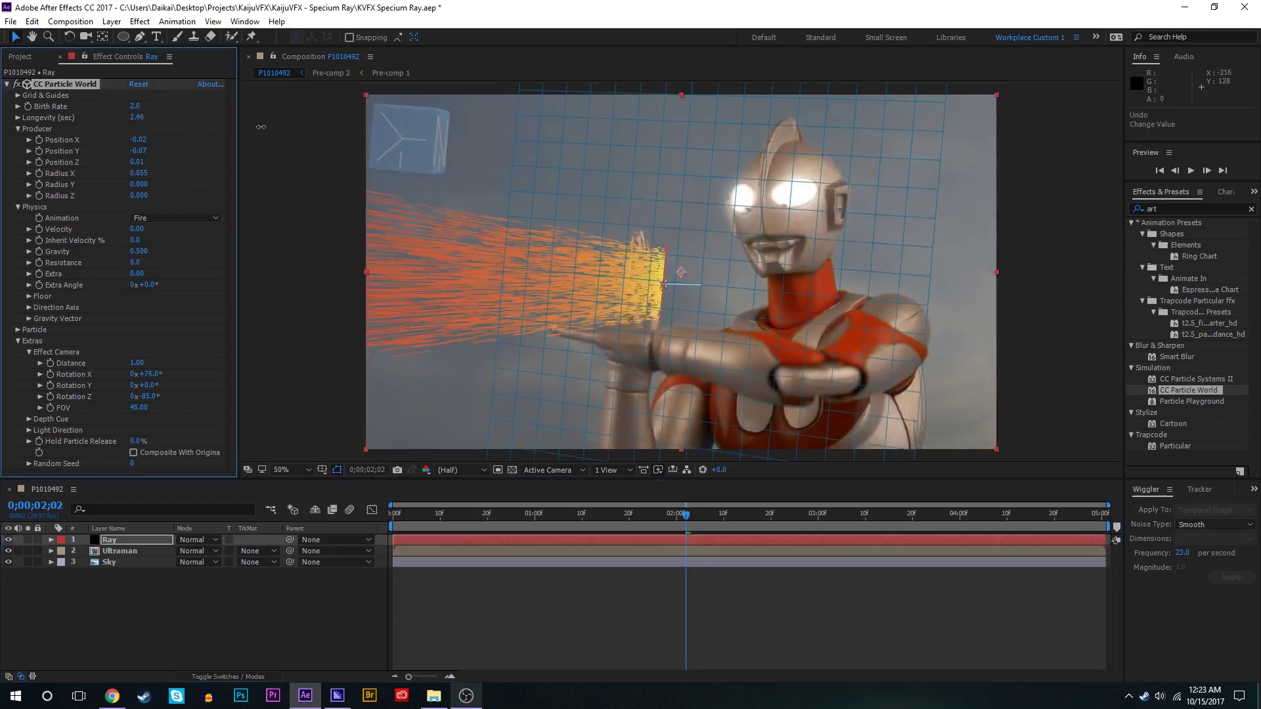
left_click_drag(261, 126, 281, 122)
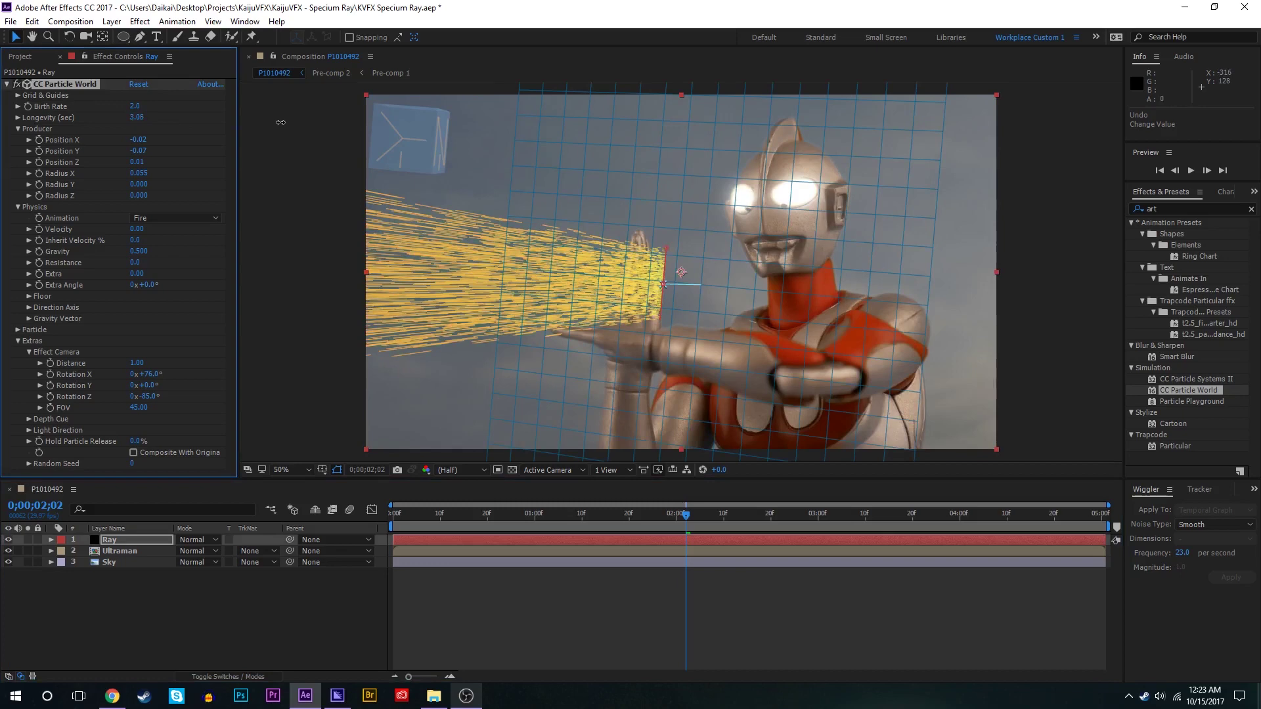
left_click(650, 589)
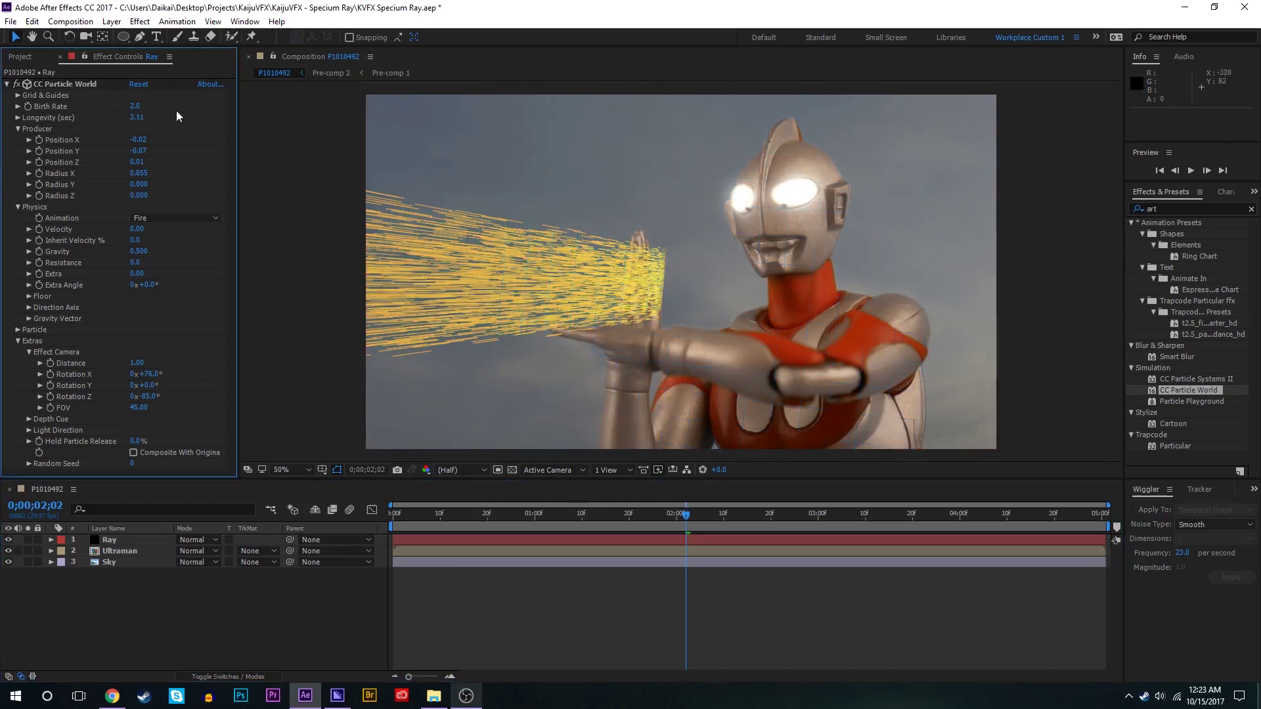
left_click(108, 81)
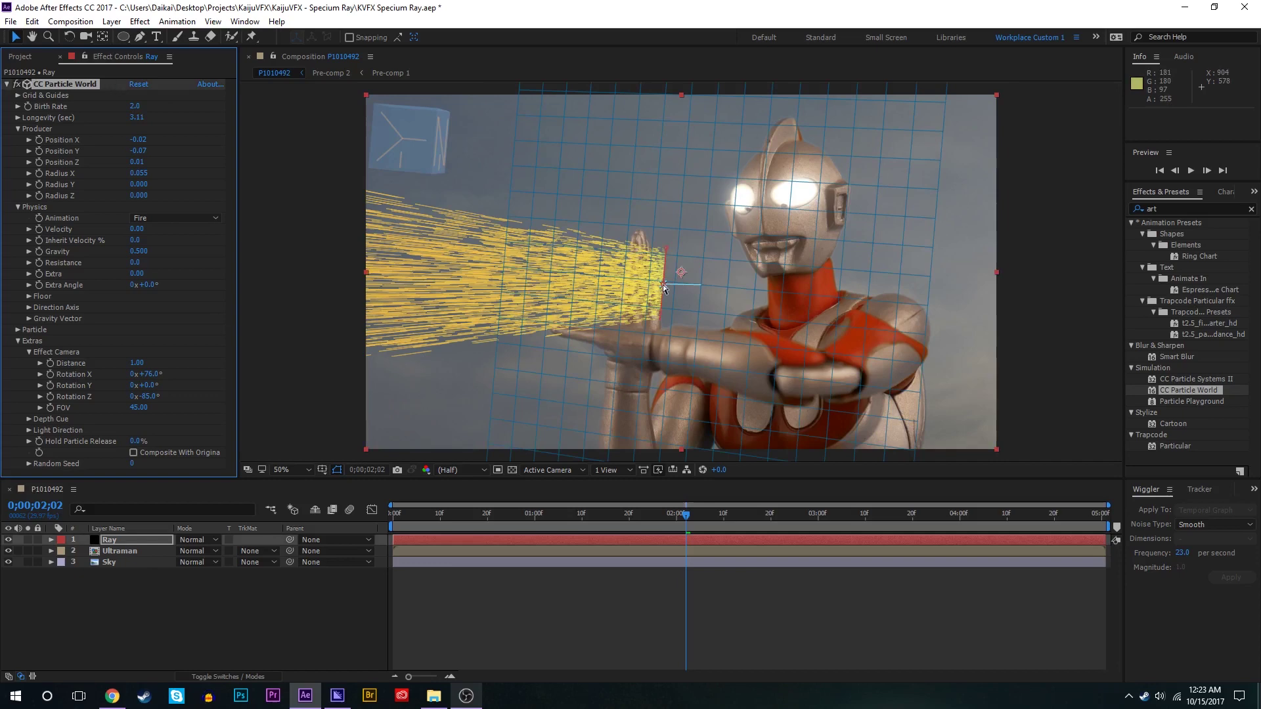
left_click_drag(667, 288, 666, 283)
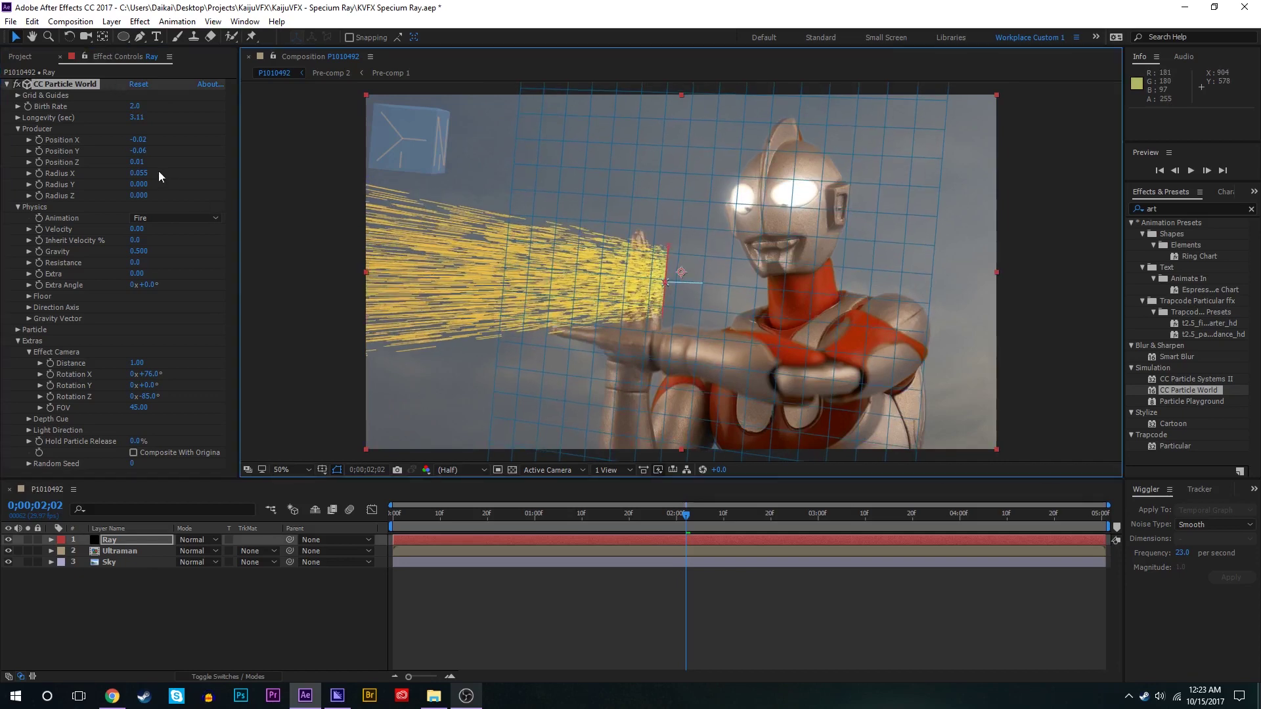
Set Producer Radius X to 0.050 and tilt the Effect Camera Rotation X to about 79°.
left_click(144, 173)
type(".0")
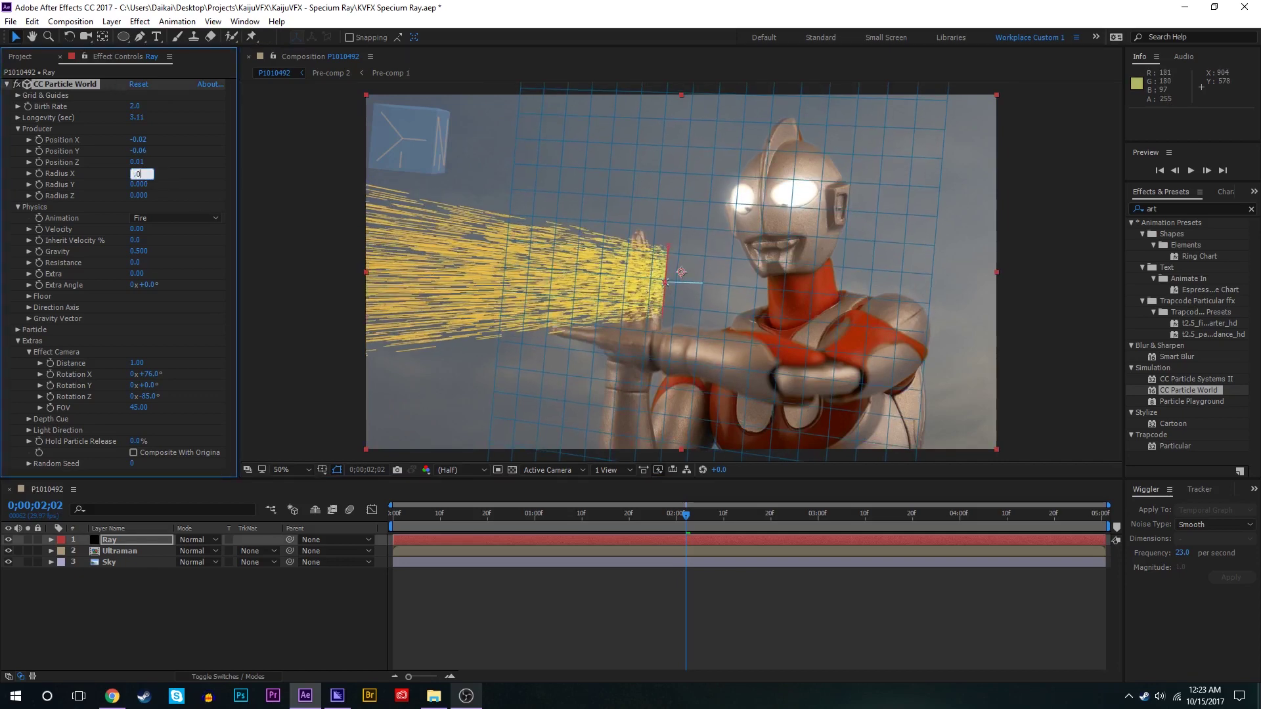
key("Return")
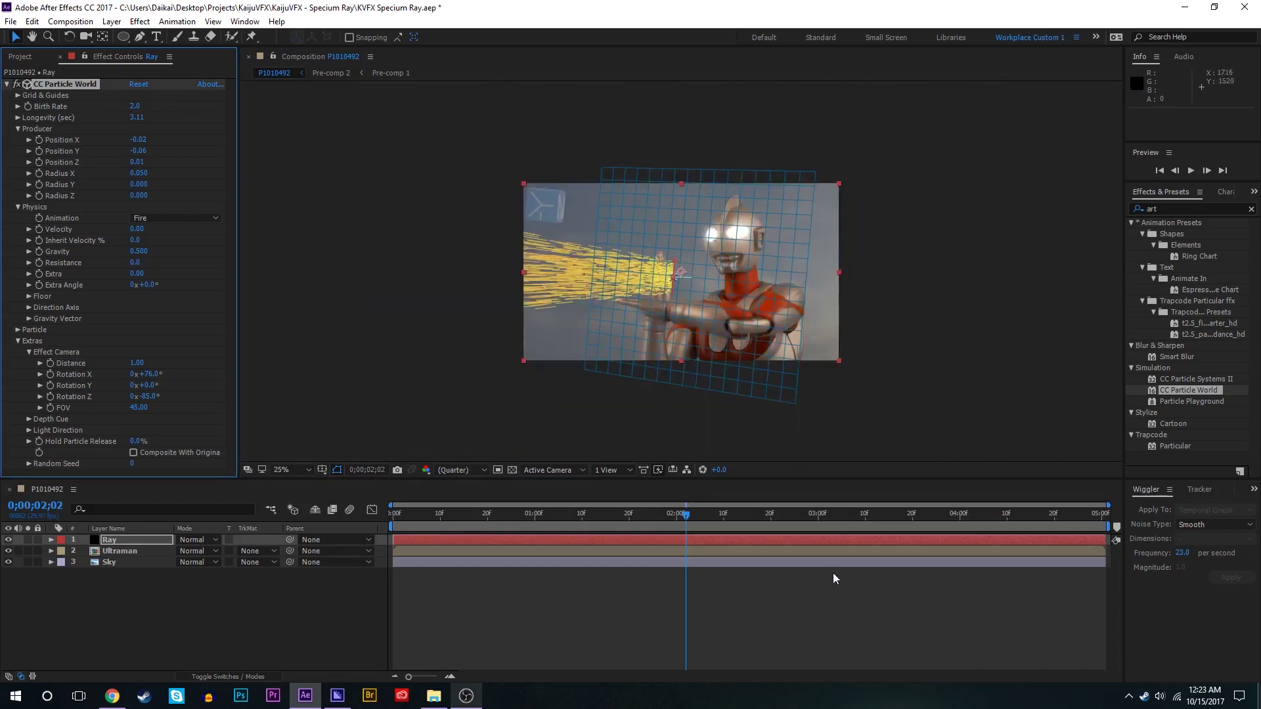
left_click(833, 574)
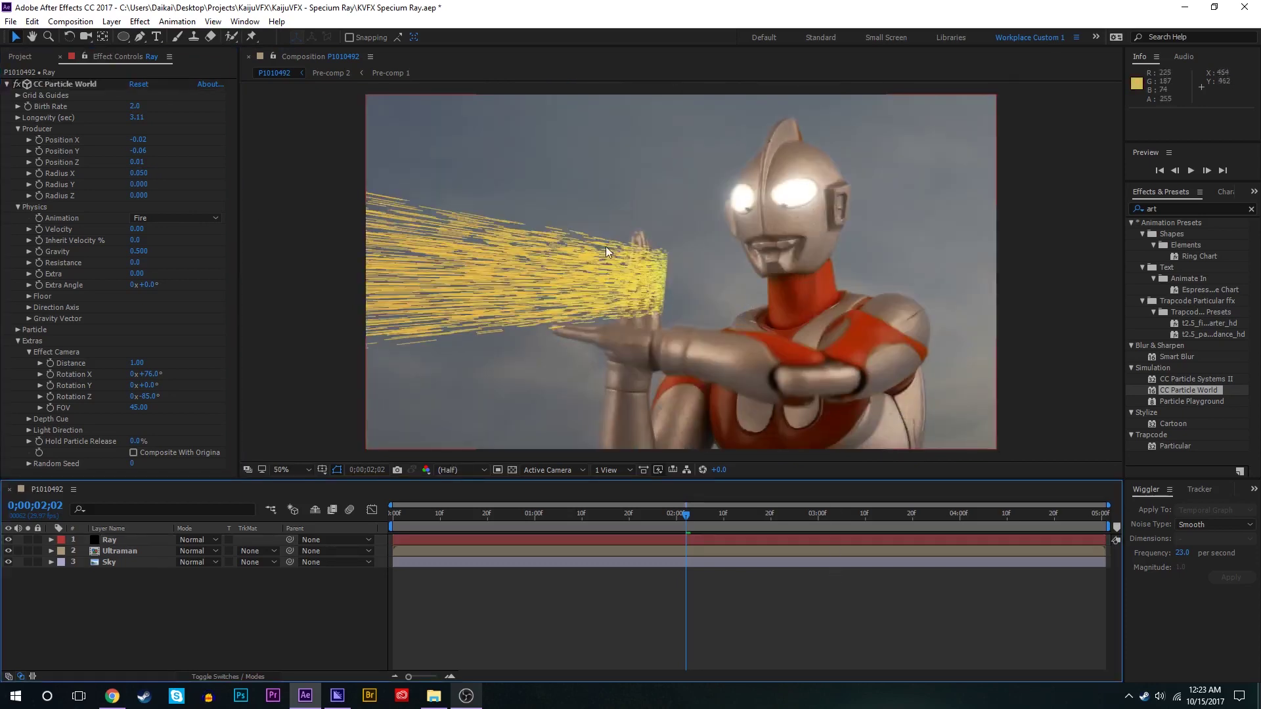
left_click_drag(153, 374, 156, 374)
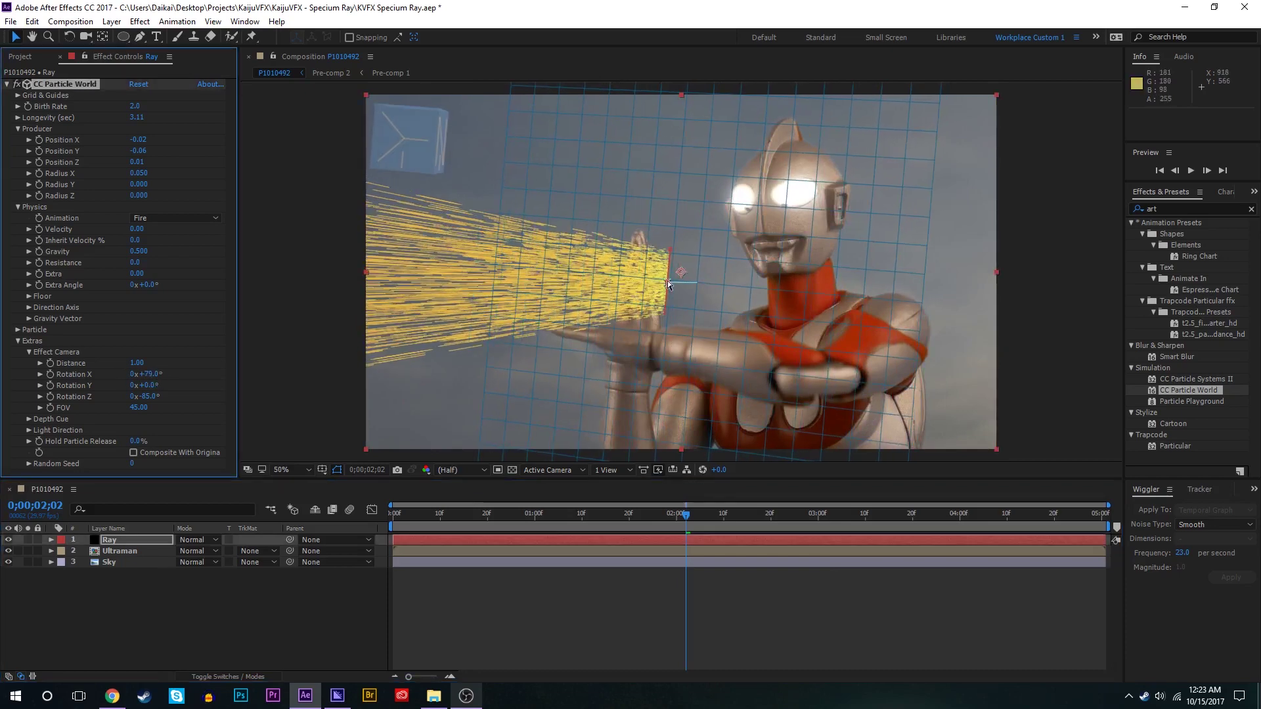
left_click_drag(668, 282, 664, 283)
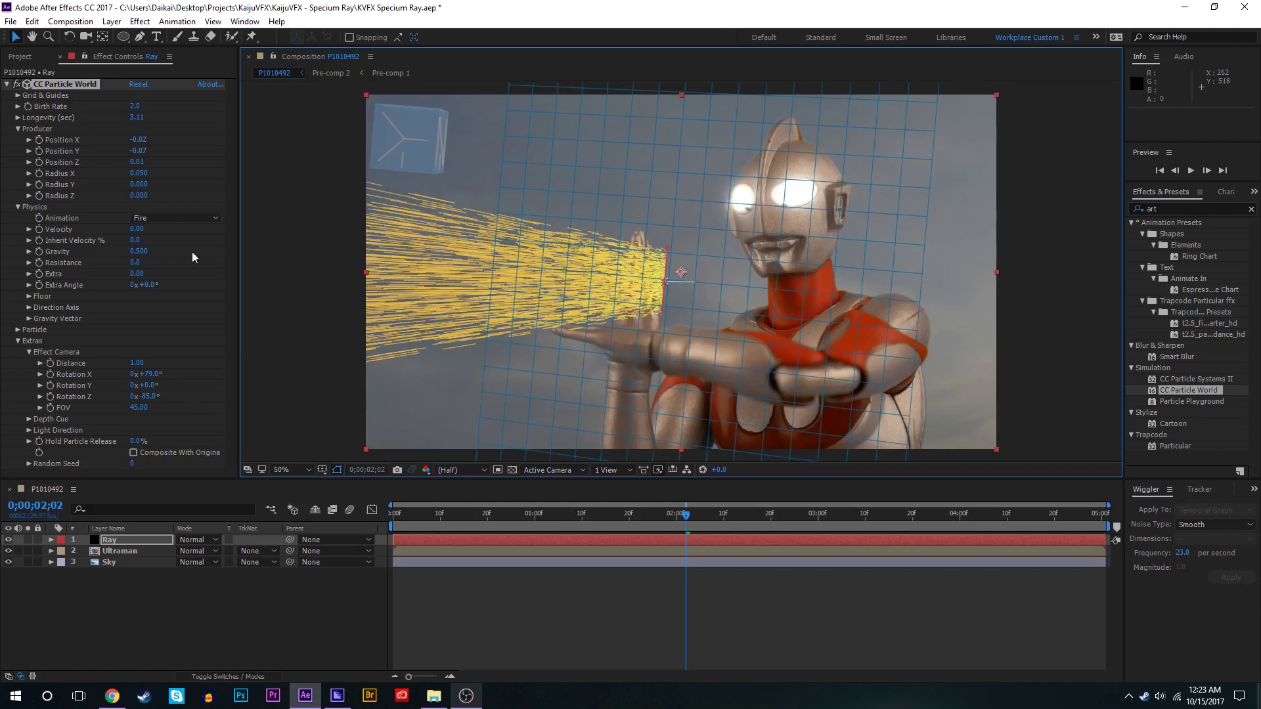
left_click(18, 334)
Raise the particles' Max Opacity to 100% and set the Birth Color to cyan.
scroll(92, 300, "down", 2)
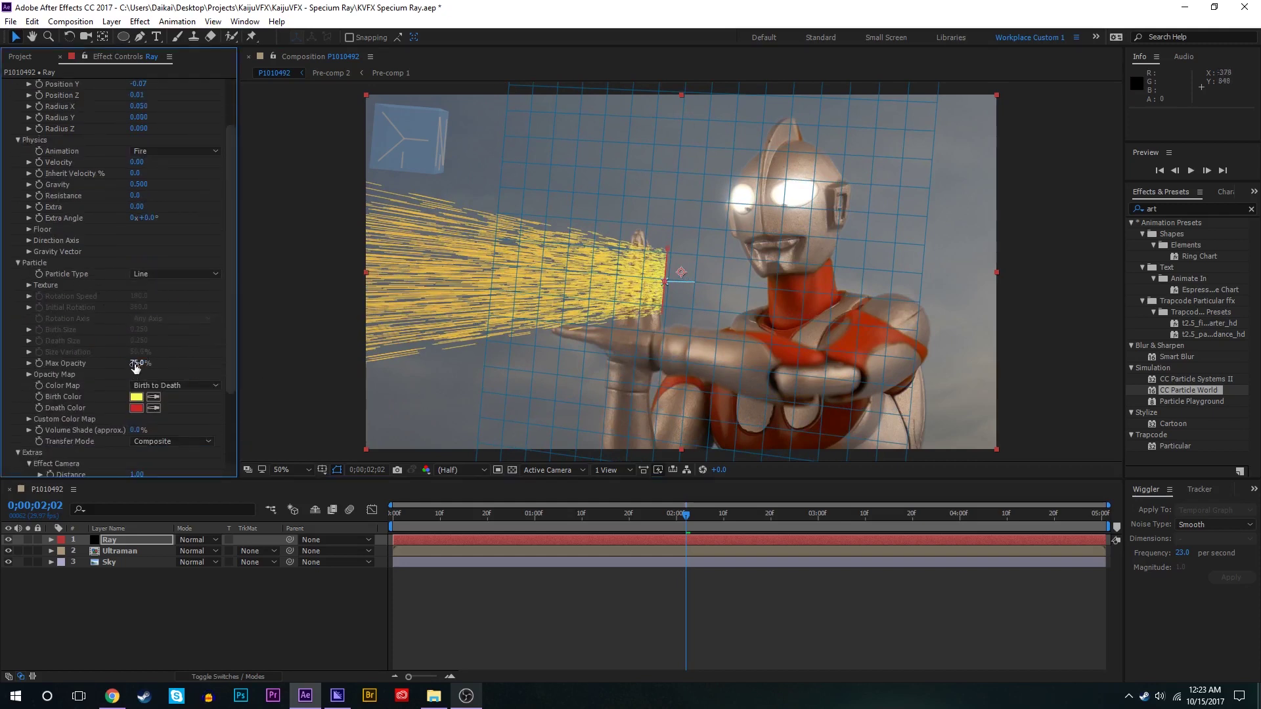
left_click_drag(136, 367, 155, 365)
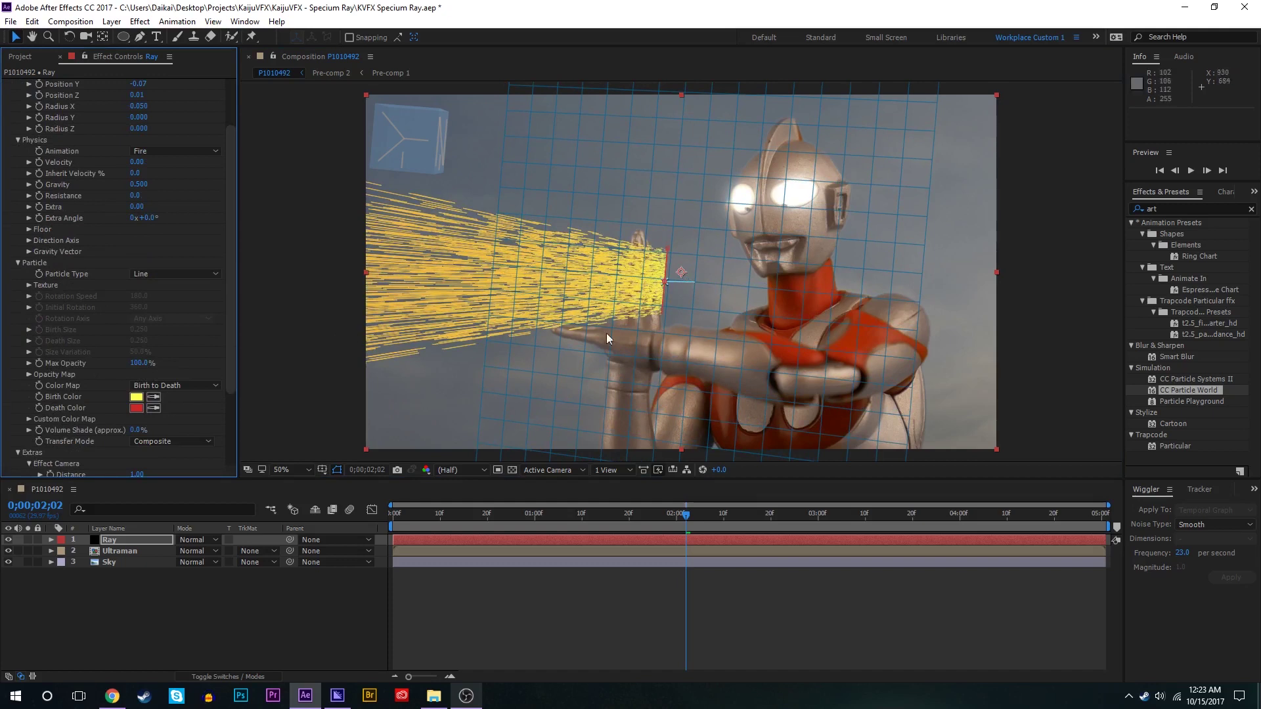
scroll(178, 357, "down", 1)
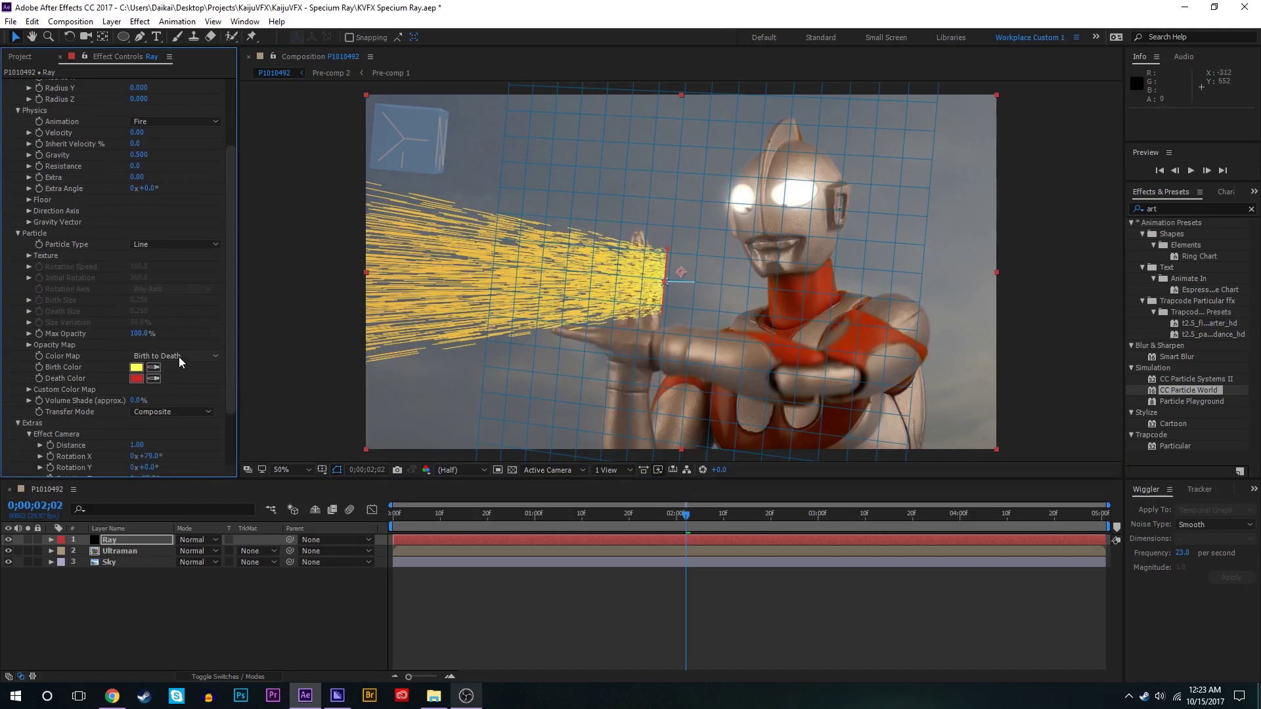
left_click(136, 368)
left_click(201, 113)
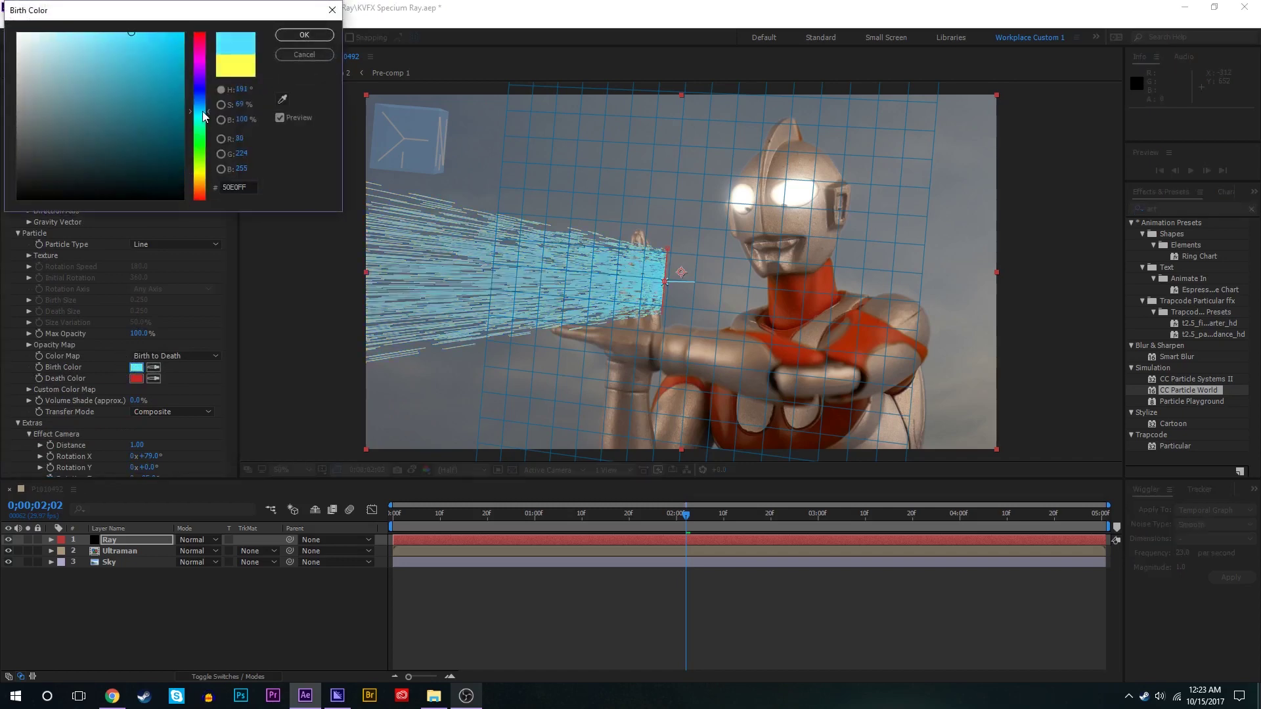
left_click(299, 36)
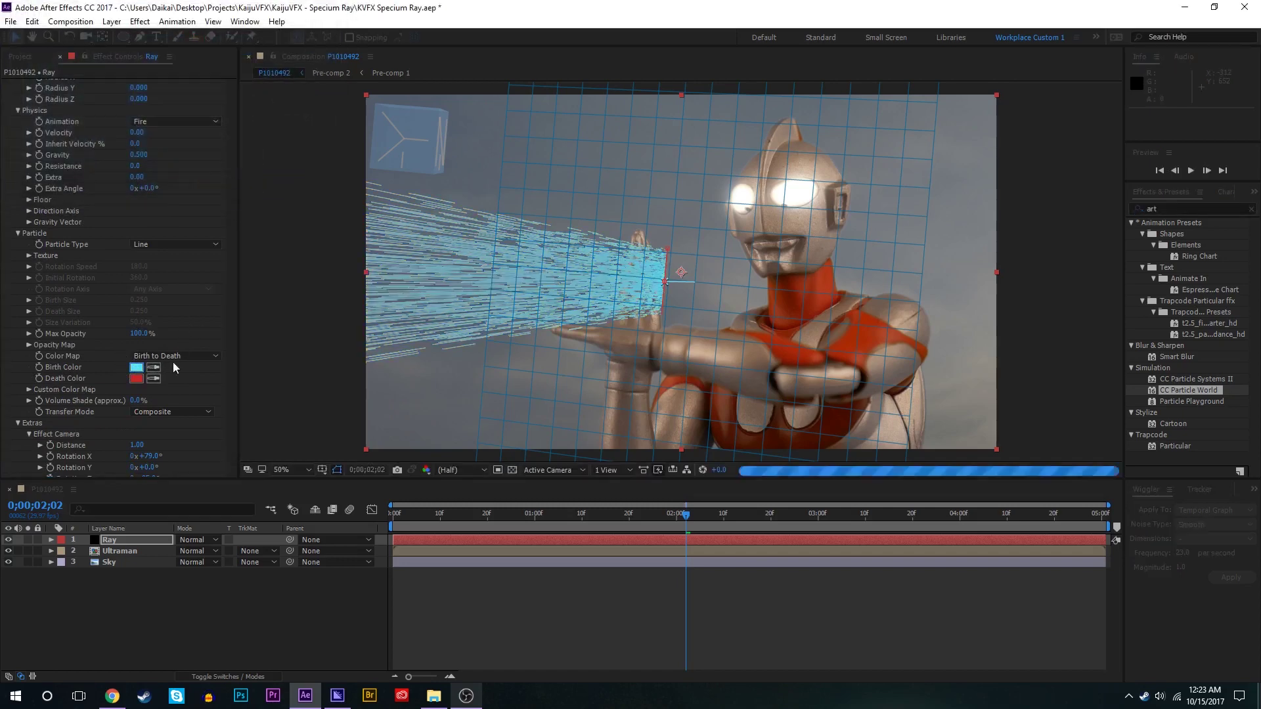
Set the Death Color to cyan and change the Transfer Mode to Add.
left_click(140, 377)
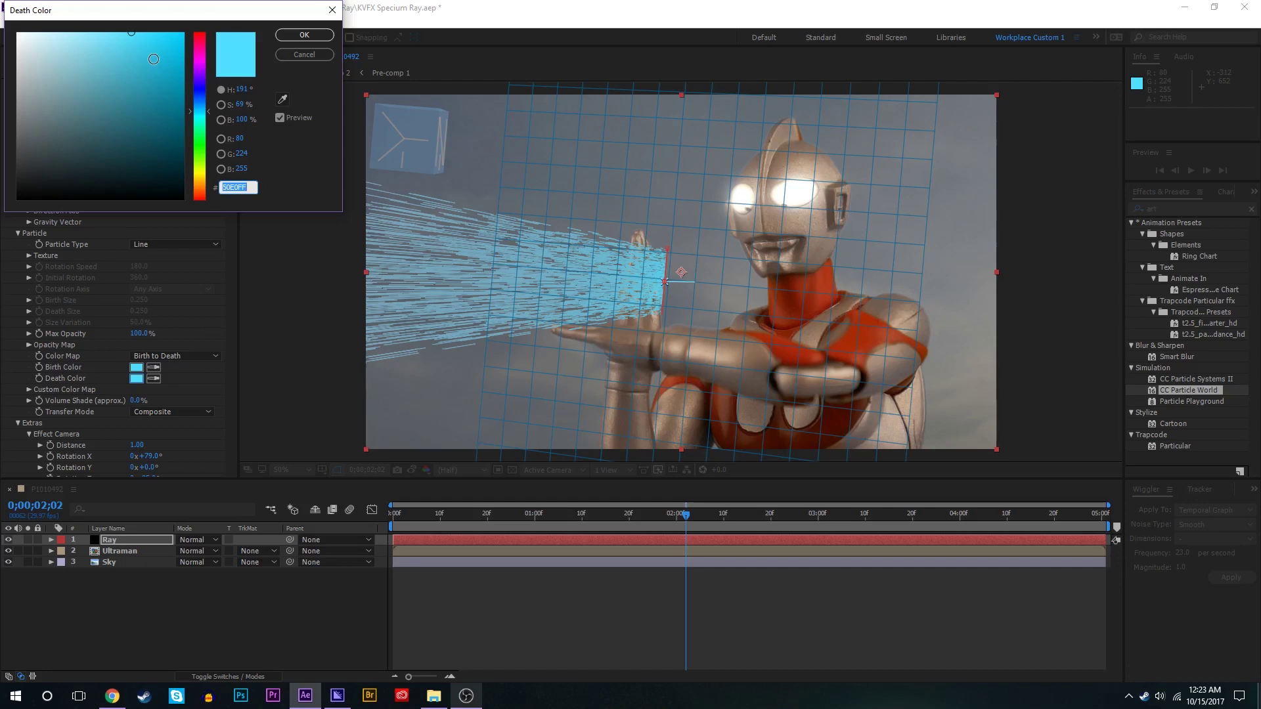
left_click(153, 58)
left_click(303, 36)
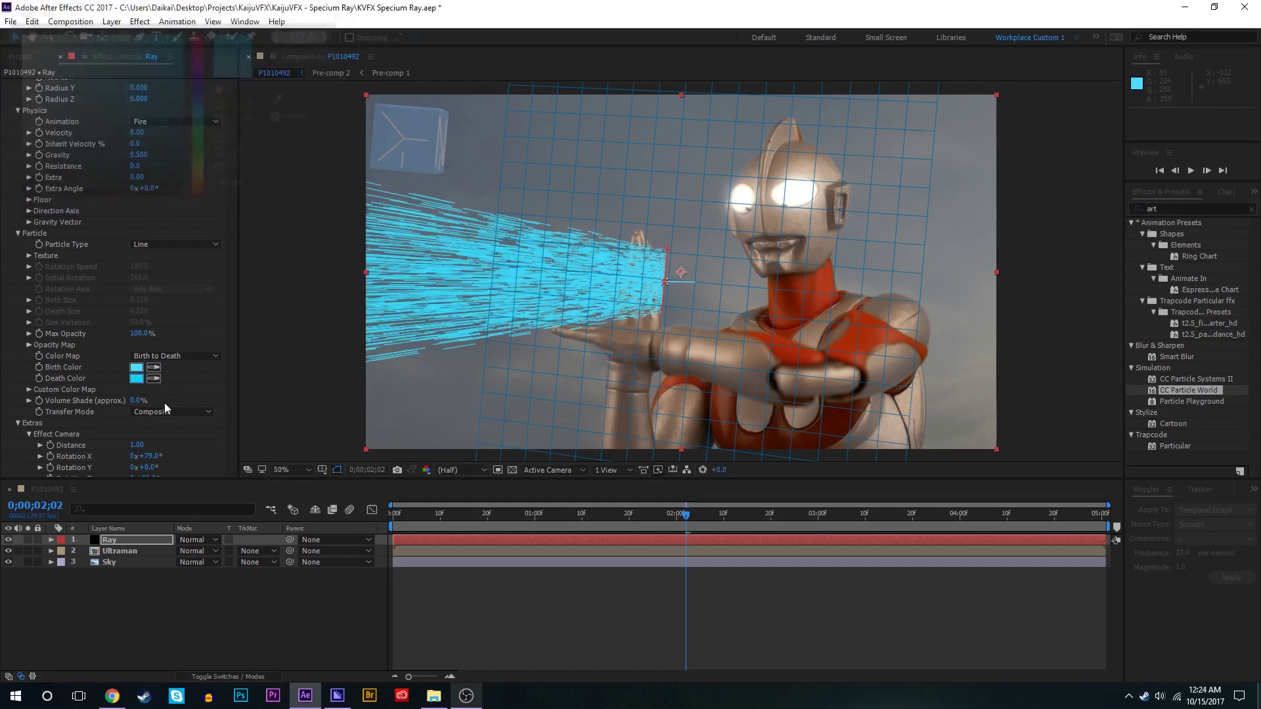
left_click(187, 414)
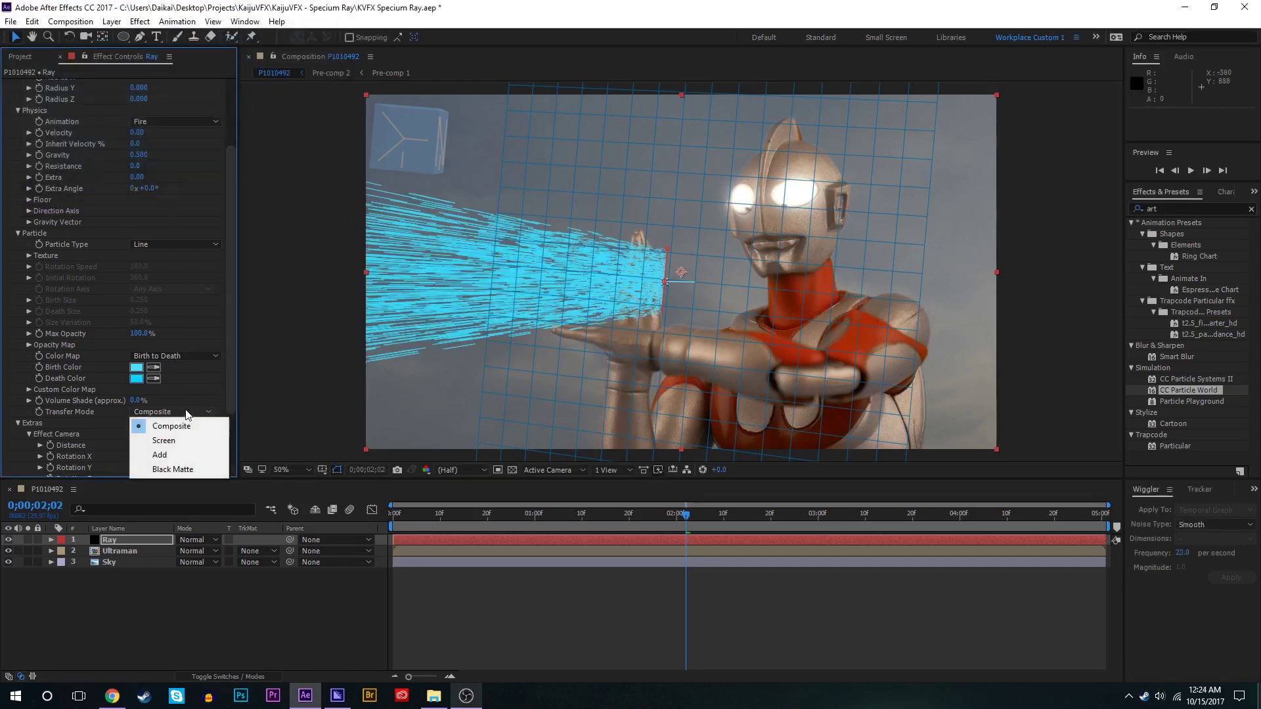
left_click(175, 456)
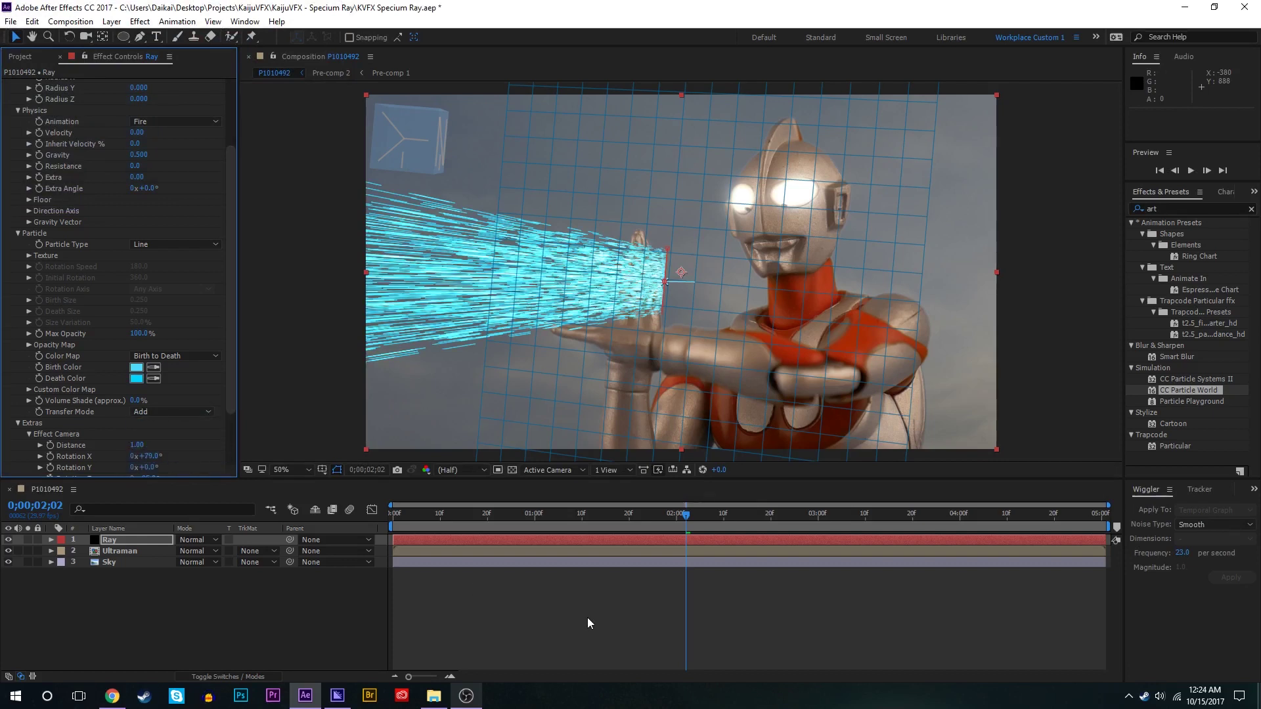
left_click(154, 379)
left_click(137, 372)
Select the Ray layer, scrub the particle Birth Rate down from 2.0, then undo that change.
left_click(244, 384)
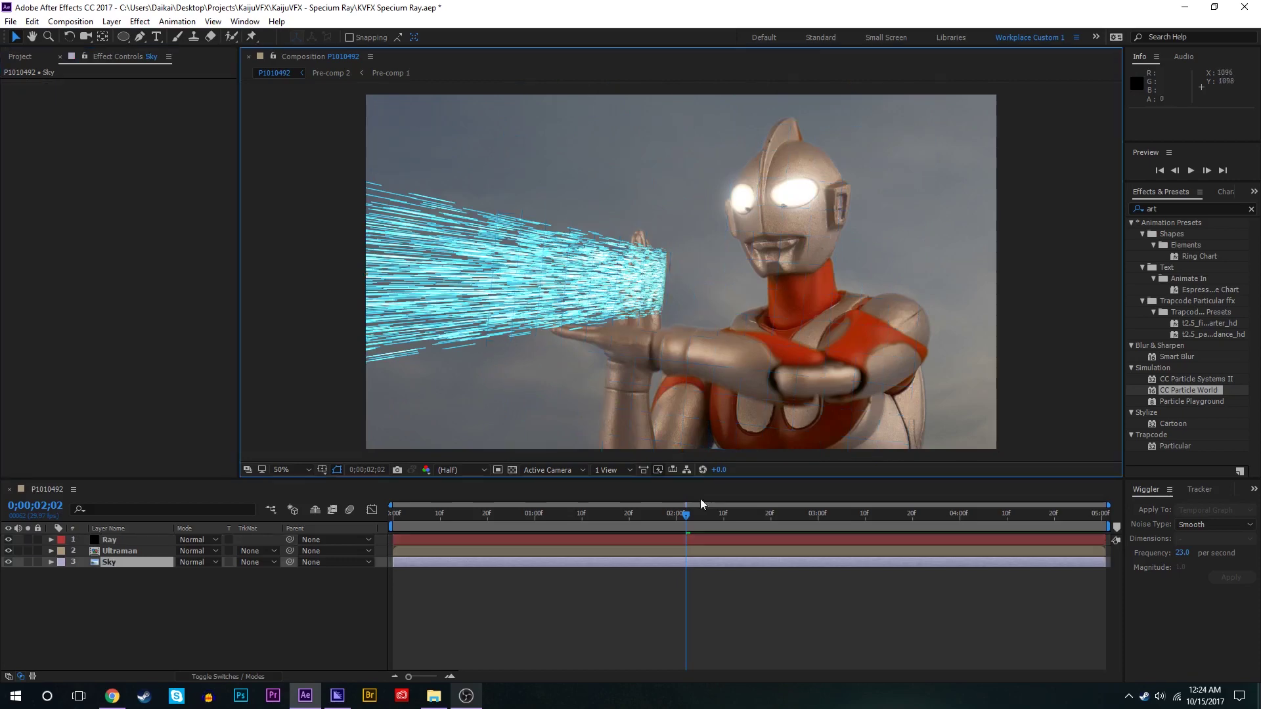
left_click(685, 540)
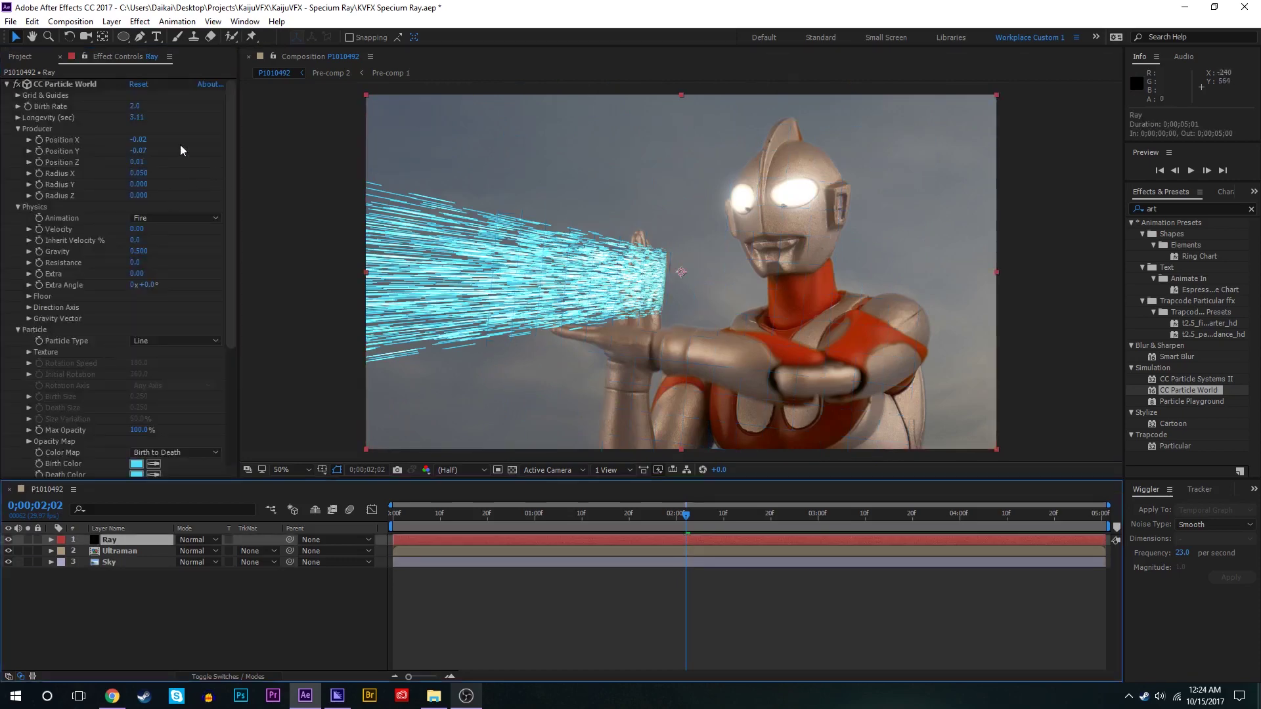
mouse_move(134, 111)
left_mouse_down()
mouse_move(115, 115)
mouse_move(141, 123)
left_mouse_up()
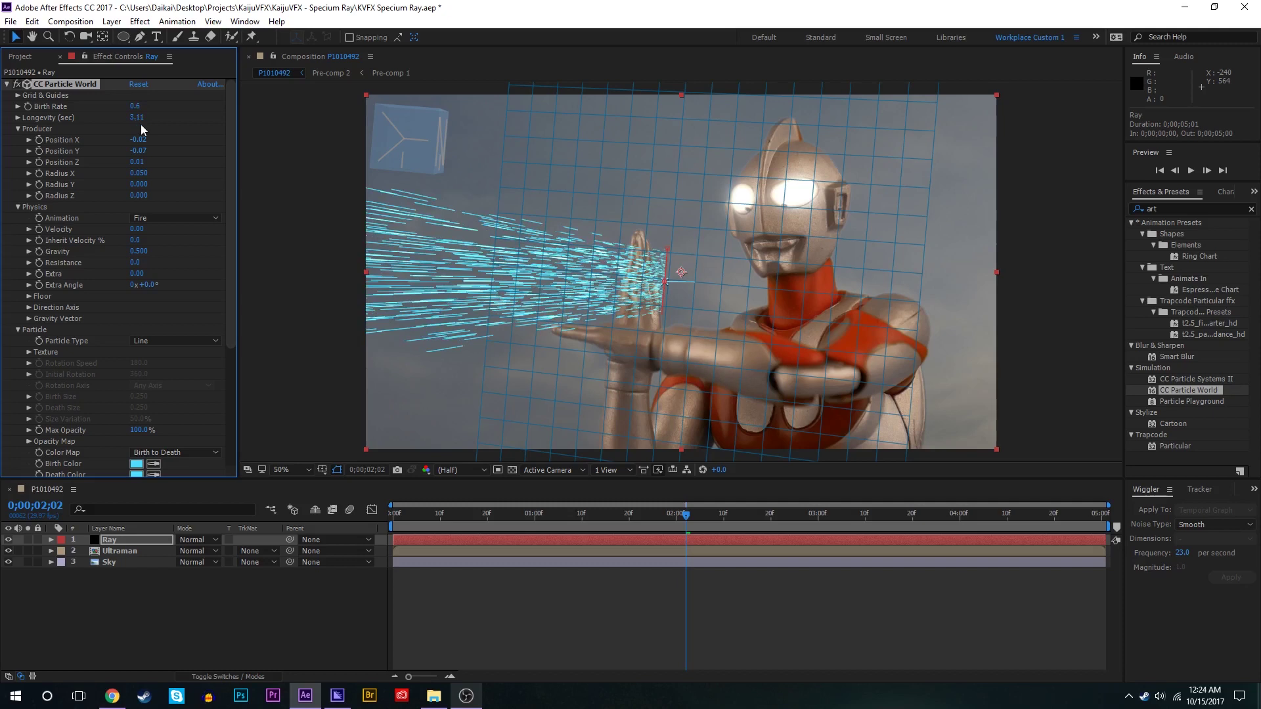
key("ctrl+z")
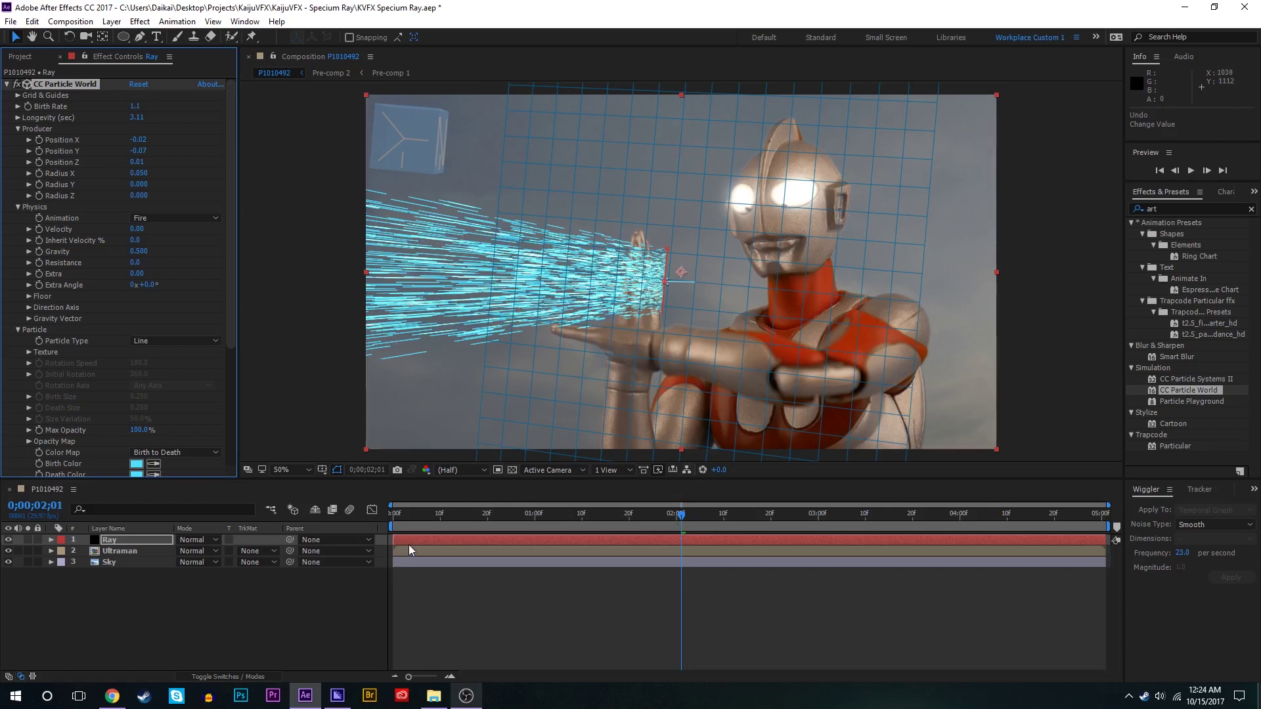
Slide the Ray layer bar in the timeline so it starts at 1;17.
left_click_drag(412, 542, 677, 538)
left_click_drag(664, 518, 676, 521)
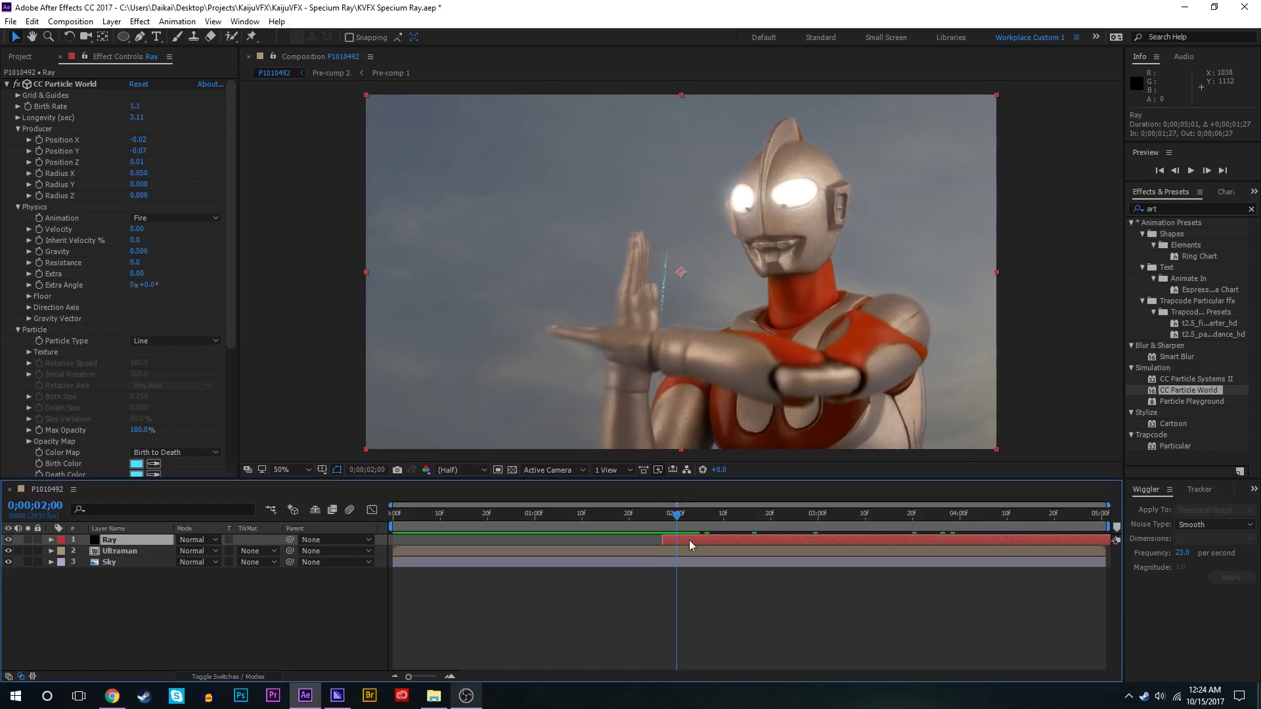
left_click_drag(688, 540, 612, 549)
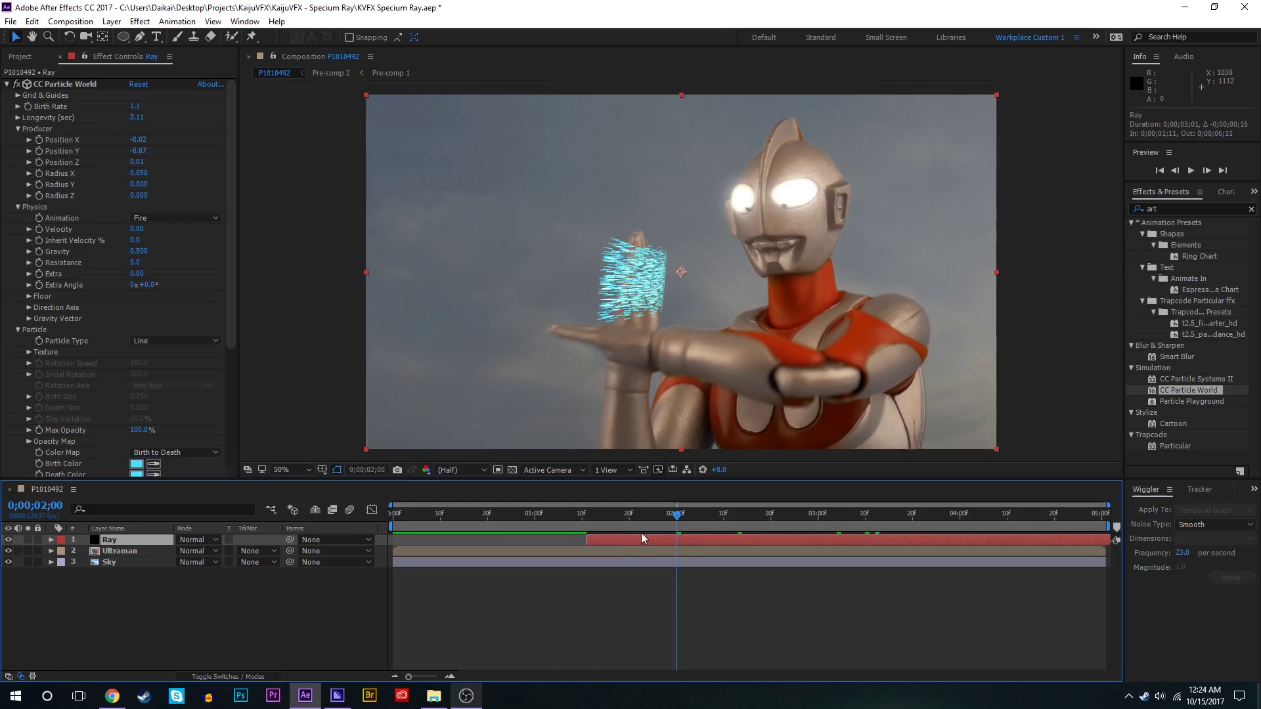
Solo the Ray layer and preview the particle beam, stopping around 2;18.
left_click(28, 540)
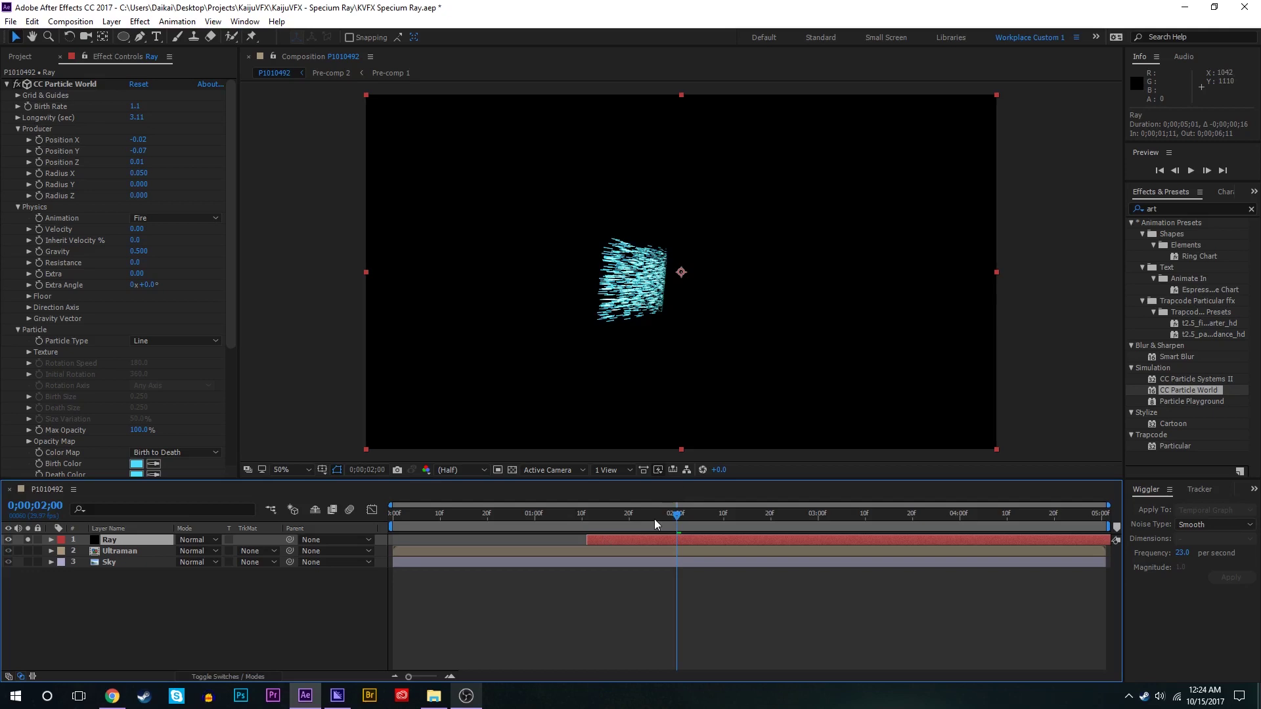
key("space")
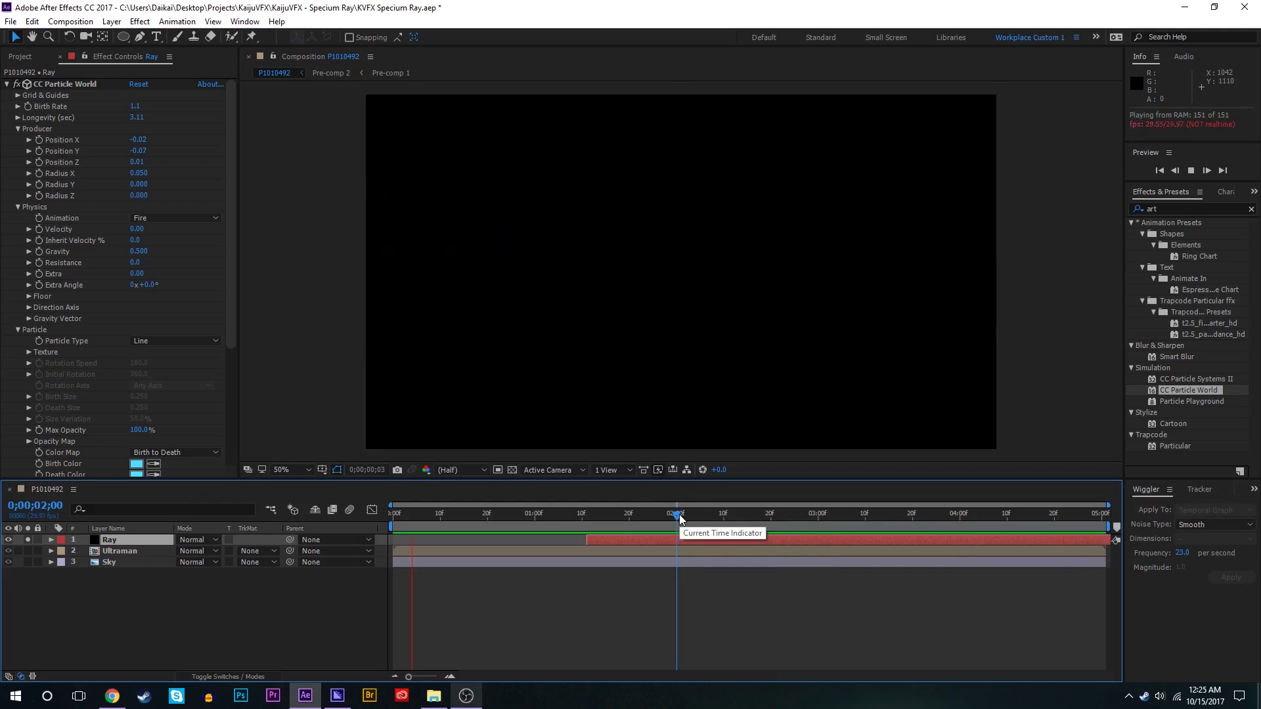
mouse_move(679, 519)
left_mouse_down()
mouse_move(725, 519)
mouse_move(676, 519)
left_mouse_up()
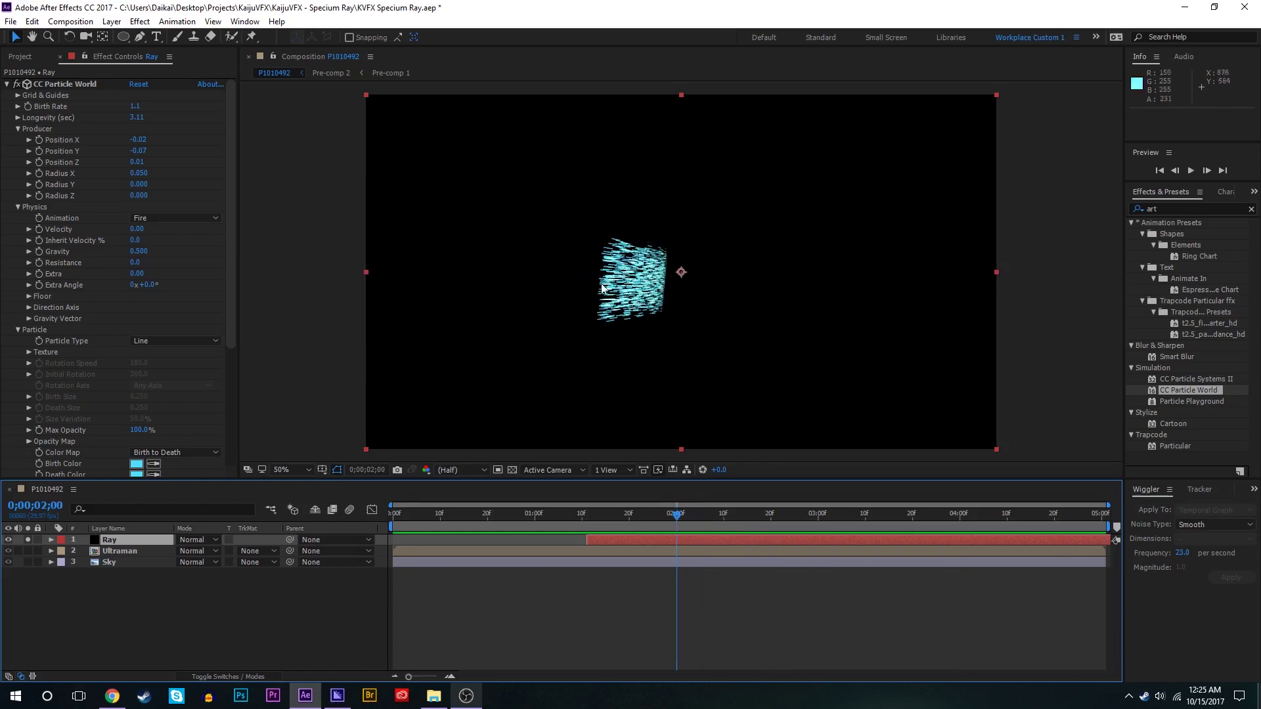
key("space")
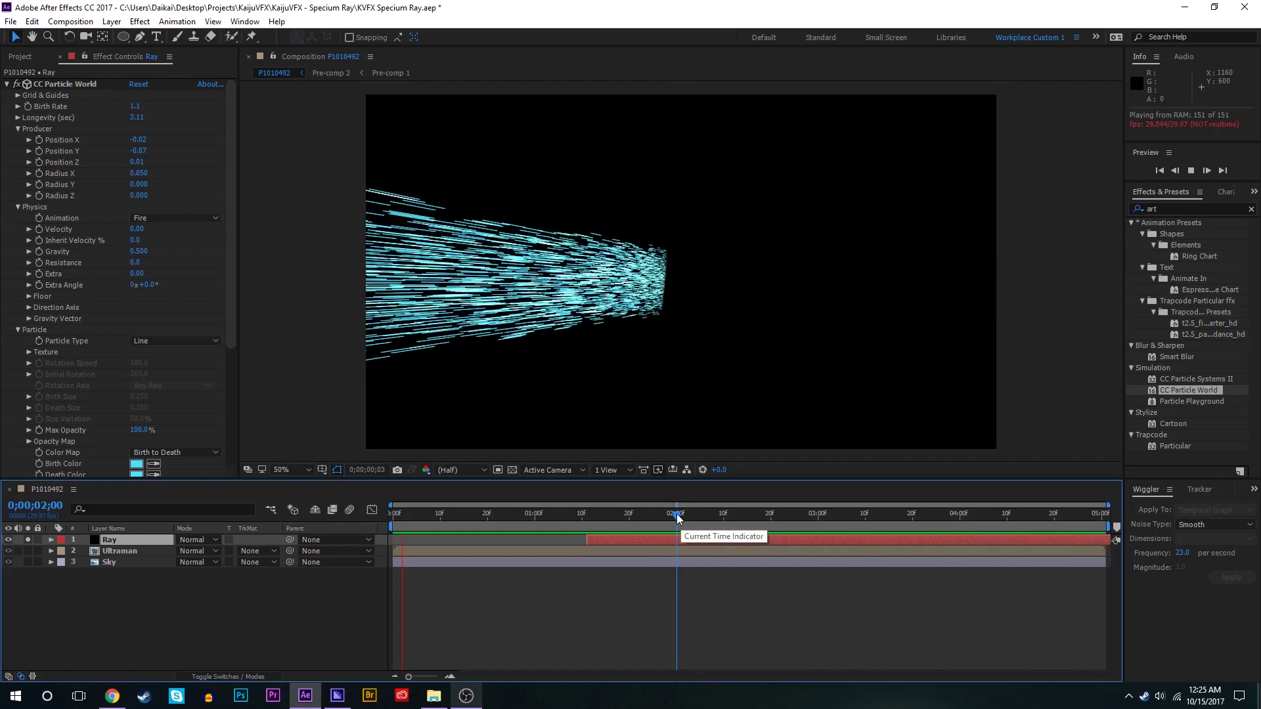
left_click_drag(678, 515, 776, 523)
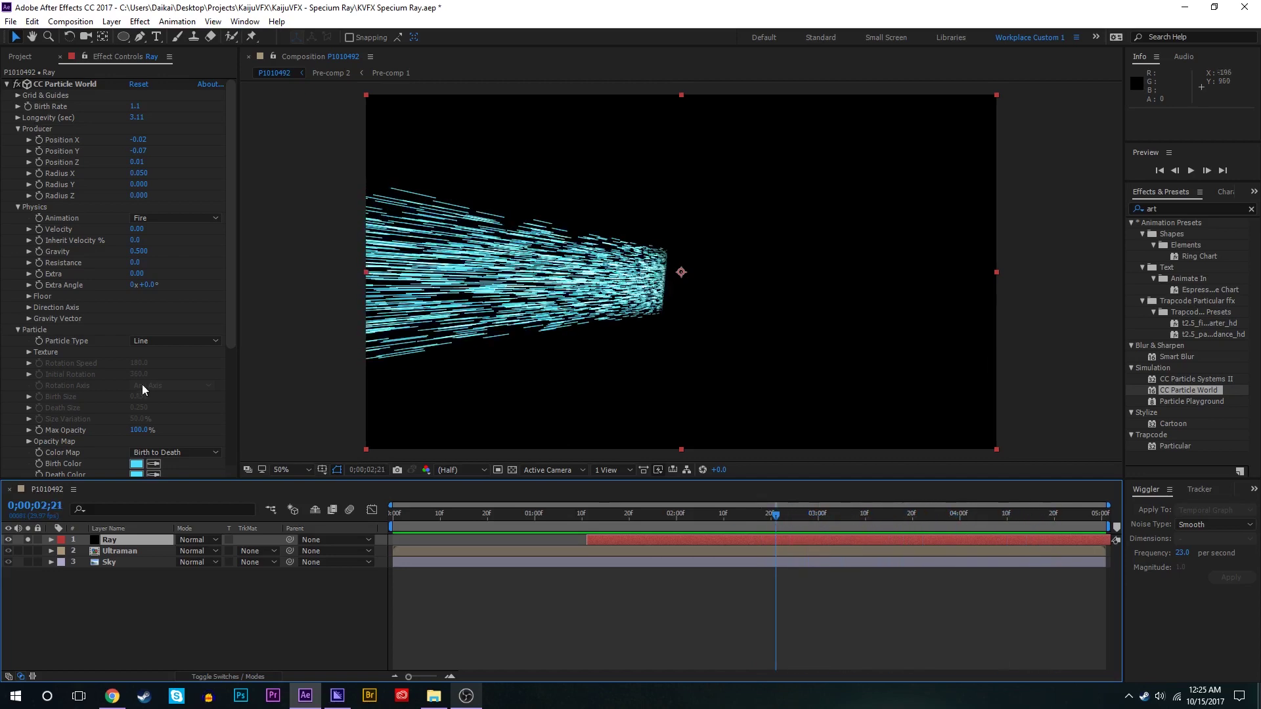
Raise particle Gravity to 4.230, preview from 2;04, and show the layer switch columns.
left_click(163, 258)
left_click_drag(144, 256, 318, 247)
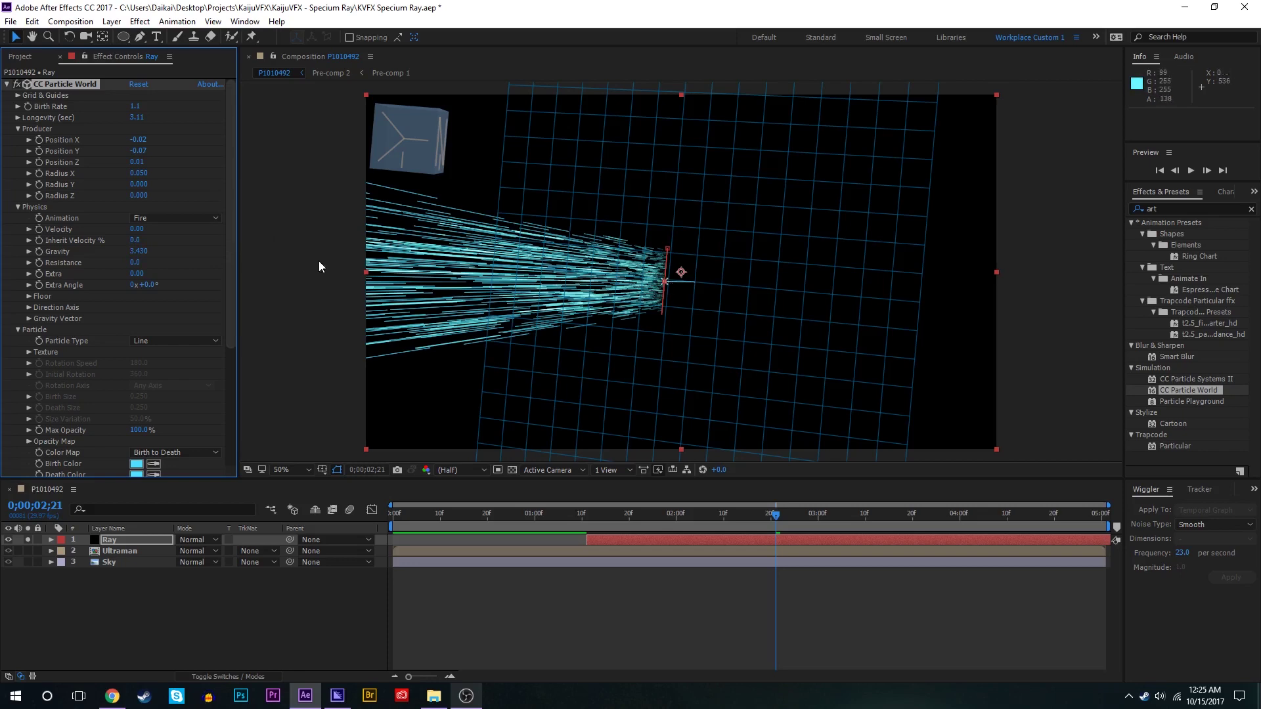
left_click(696, 519)
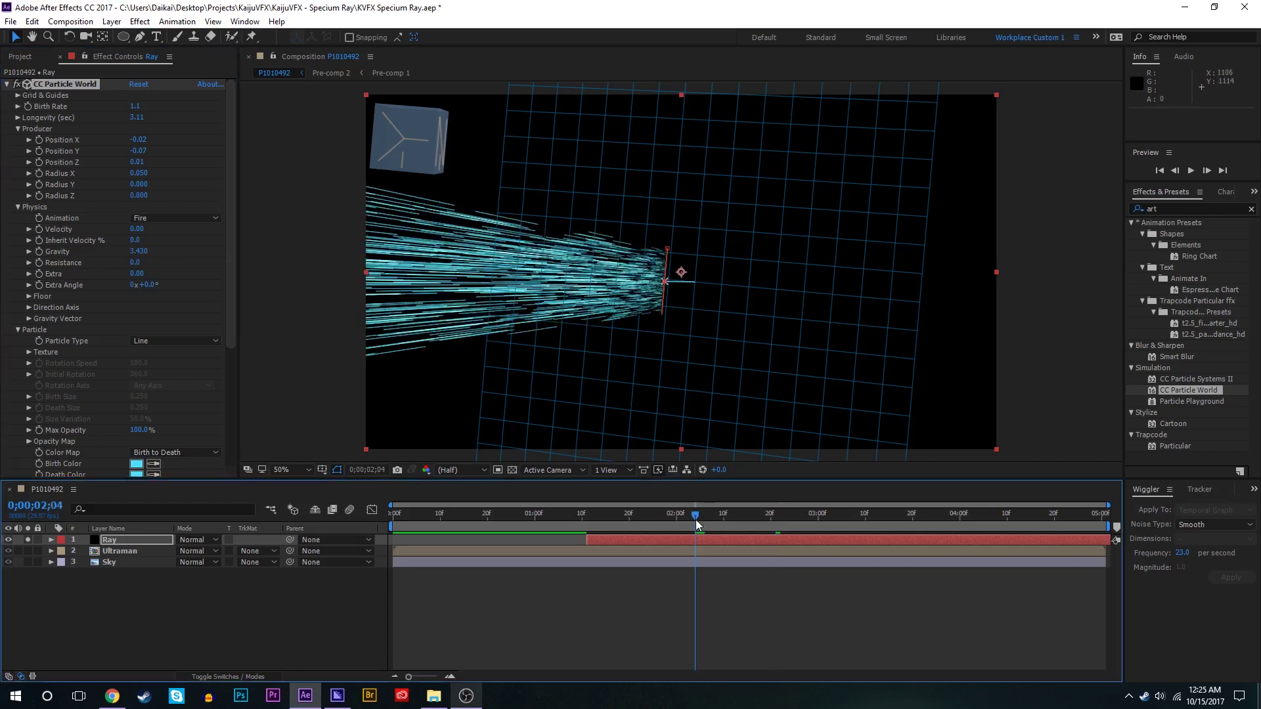
key("space")
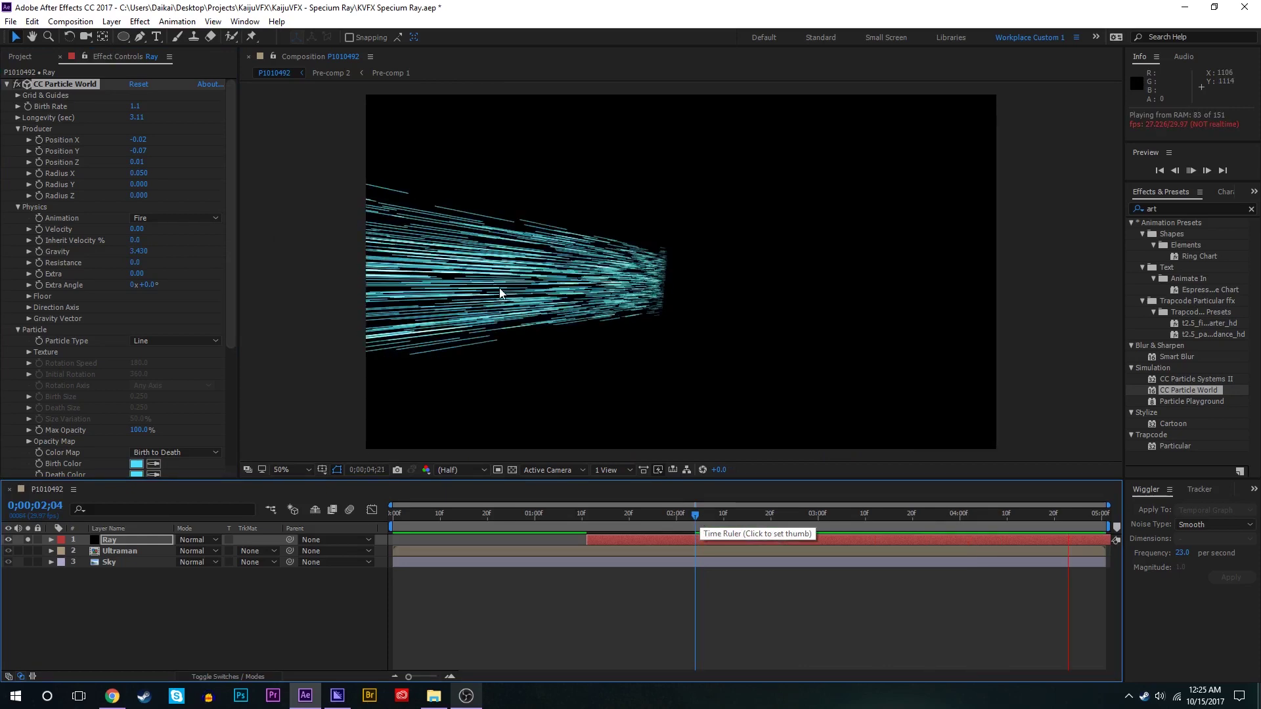
key("F4")
left_click_drag(691, 521, 738, 509)
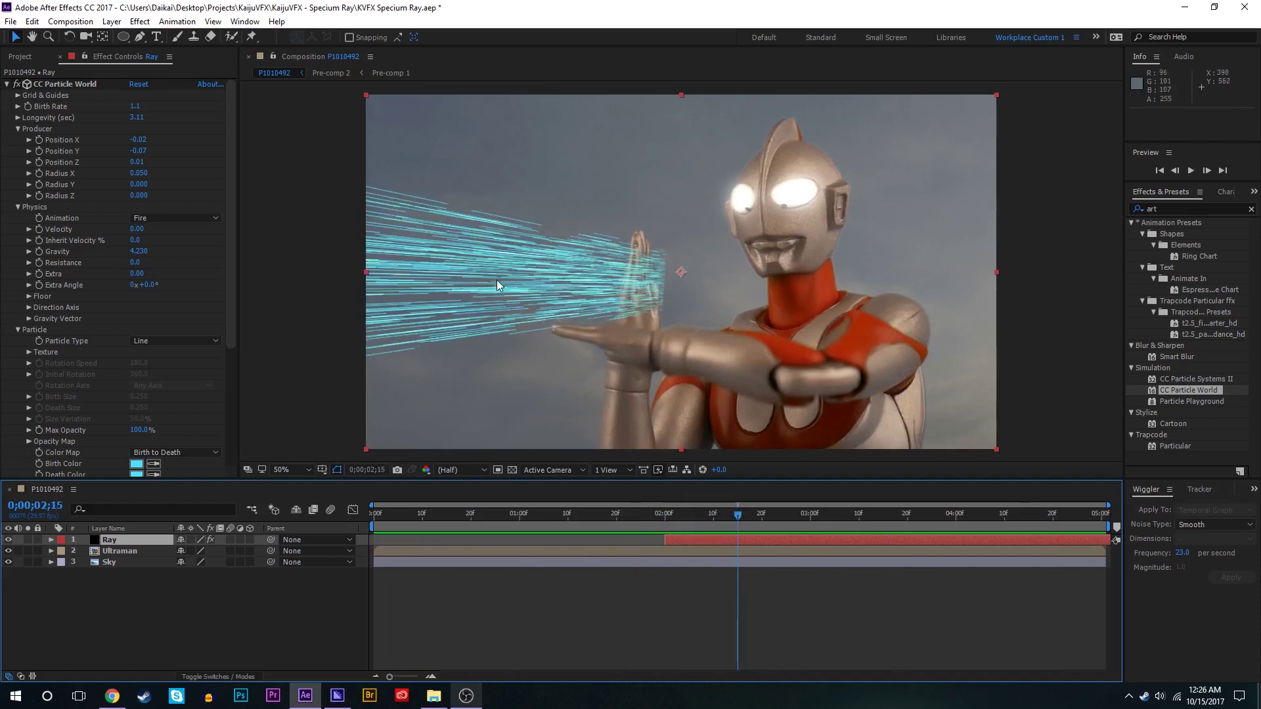
Zoom in and pan along the beam streaks, then fit the whole frame in the viewer.
scroll(496, 280, "up", 2)
key("space")
left_click_drag(598, 304, 612, 312)
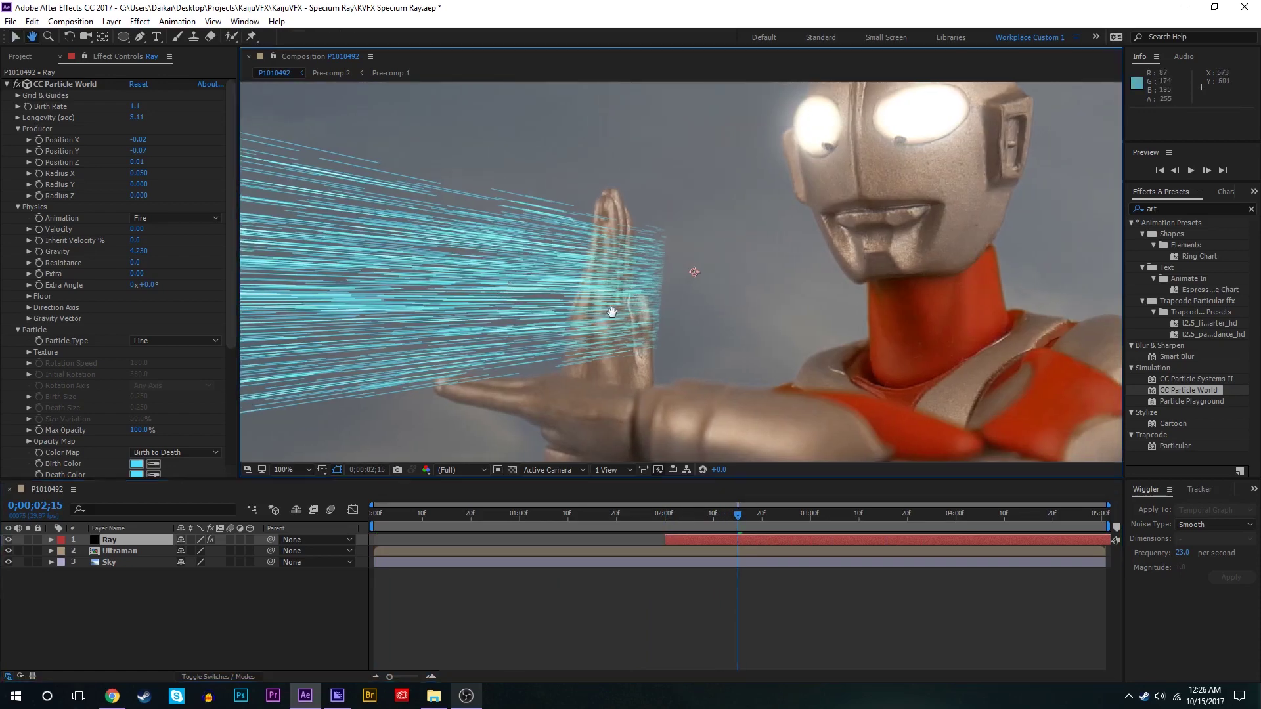
scroll(612, 312, "up", 2)
left_click_drag(762, 216, 697, 304)
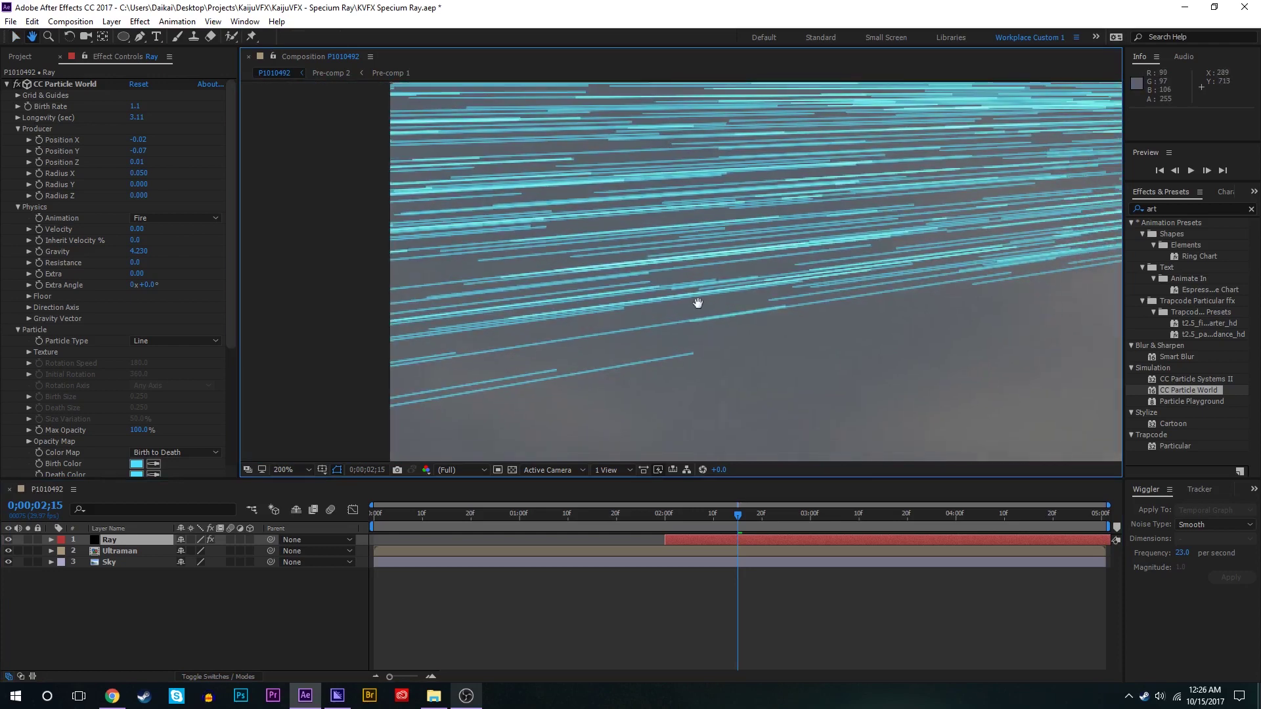
left_click(295, 470)
left_click(339, 245)
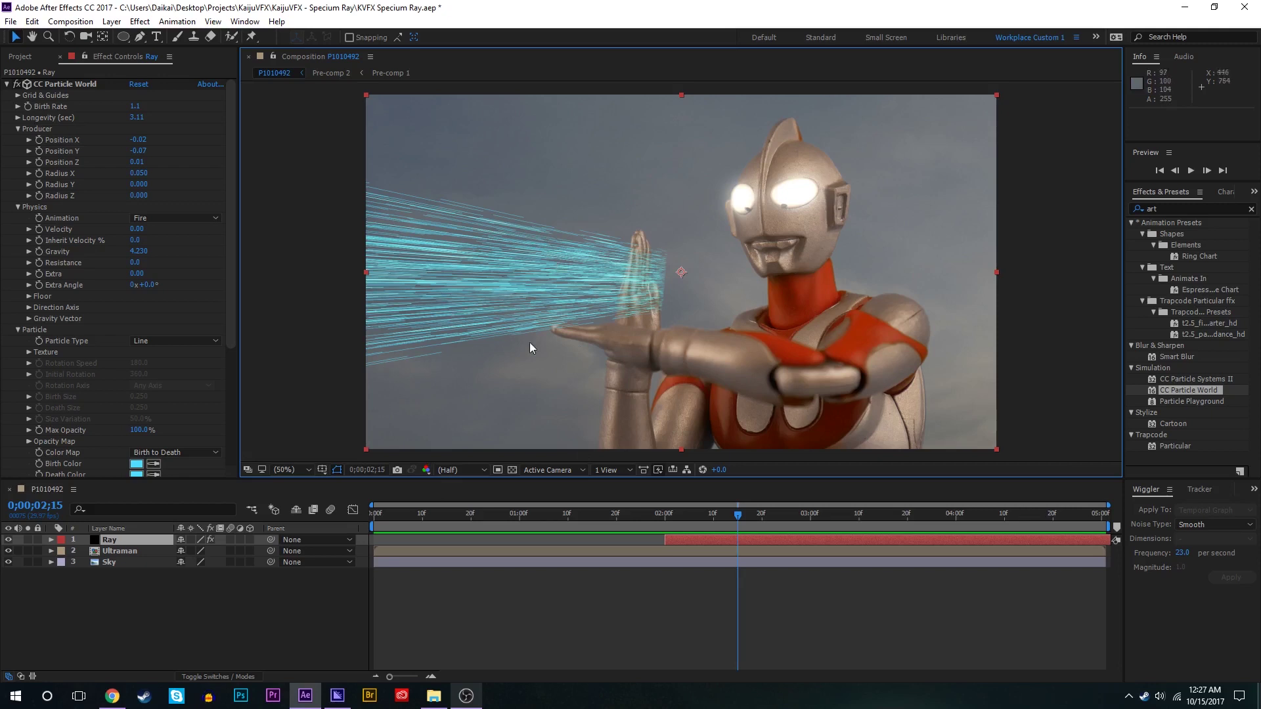
Enable comp and Ray-layer motion blur, raise Birth Rate to about 2.2, and move to 2;23.
left_click(331, 509)
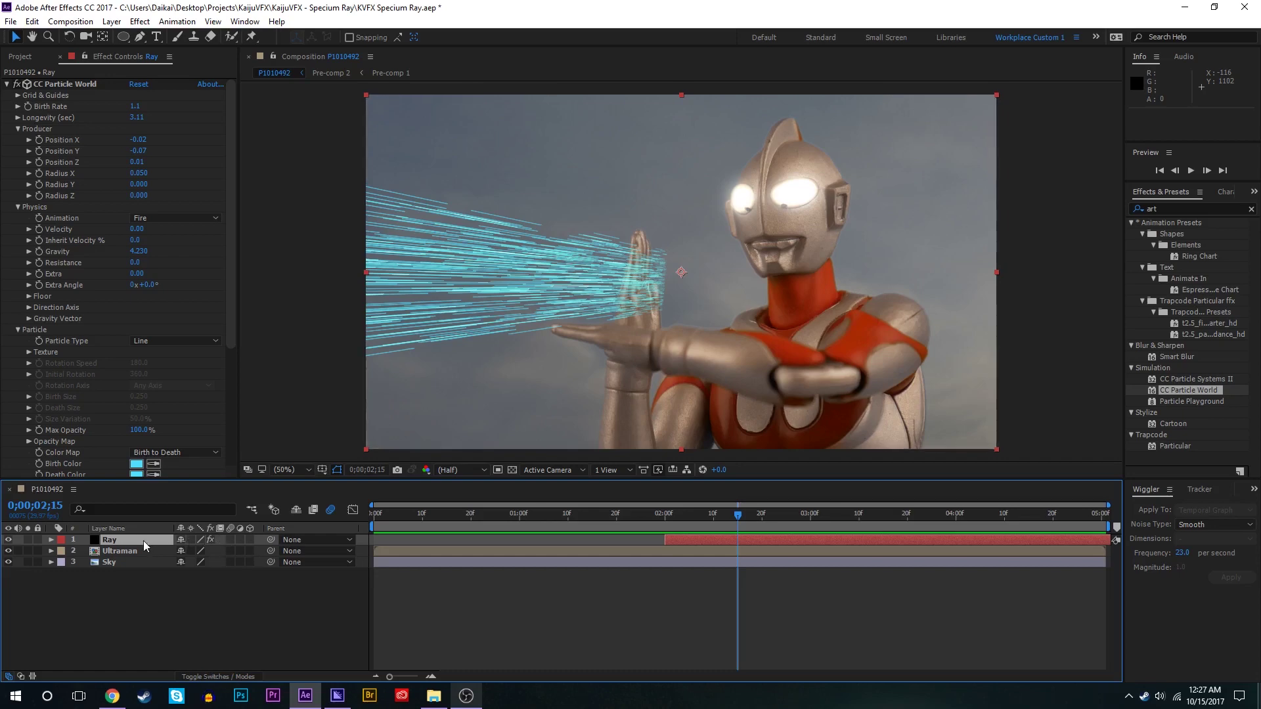
left_click(229, 540)
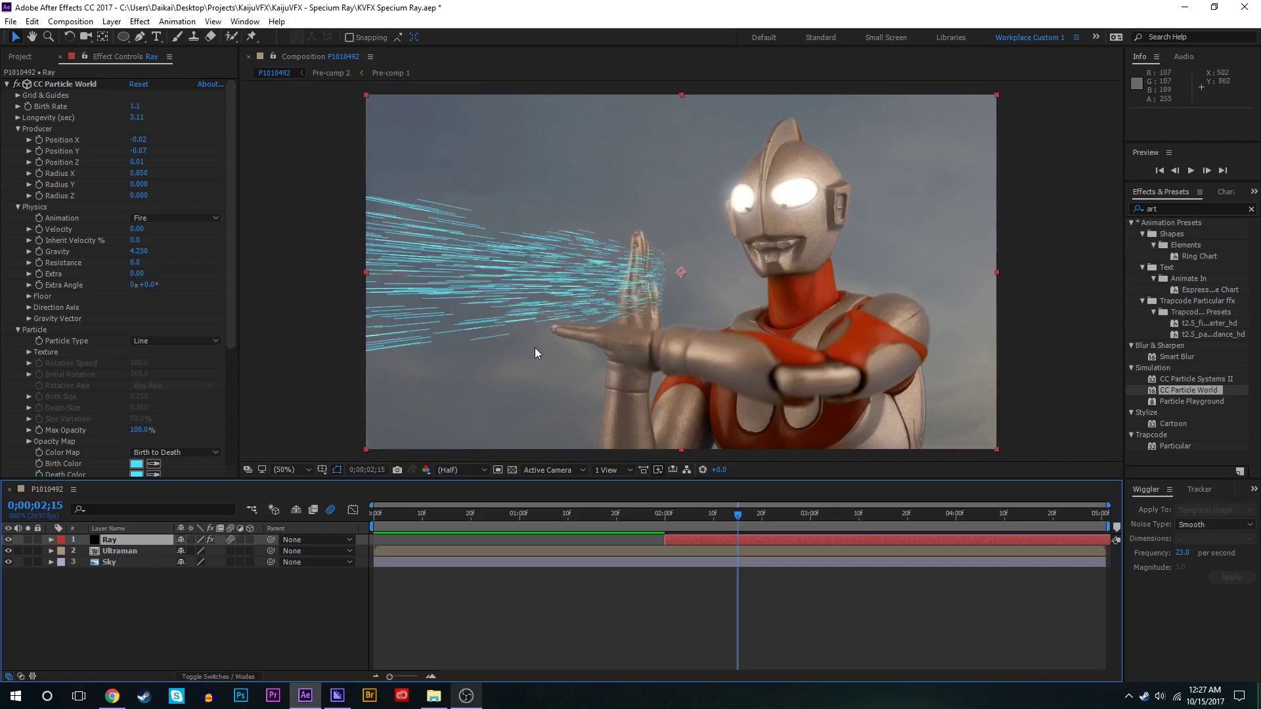
scroll(504, 293, "up", 1)
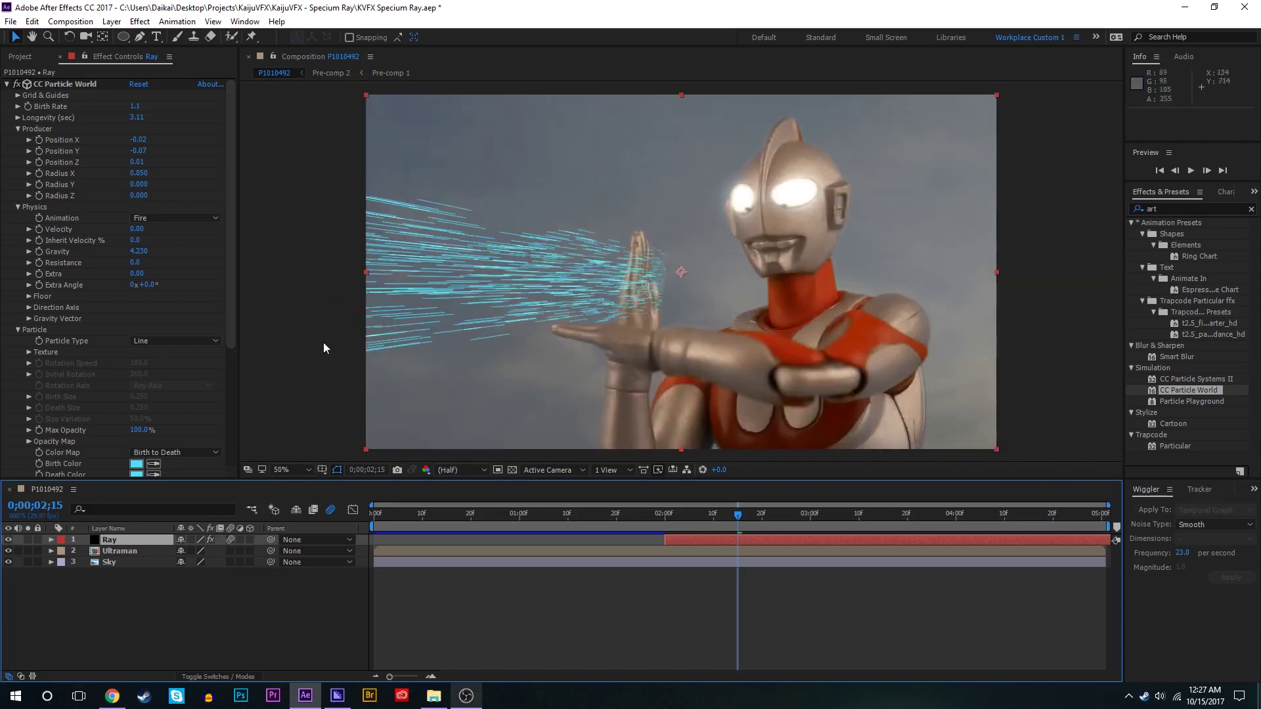
scroll(70, 364, "down", 5)
scroll(77, 349, "up", 3)
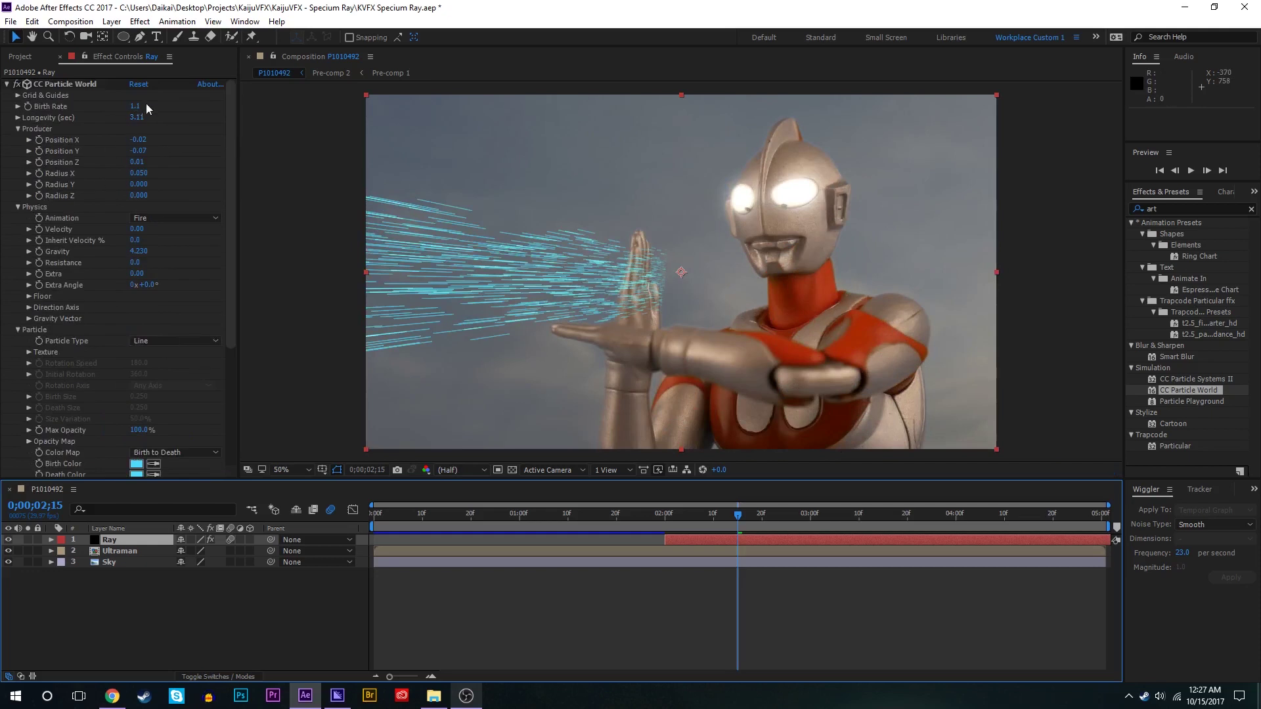
left_click_drag(136, 105, 132, 108)
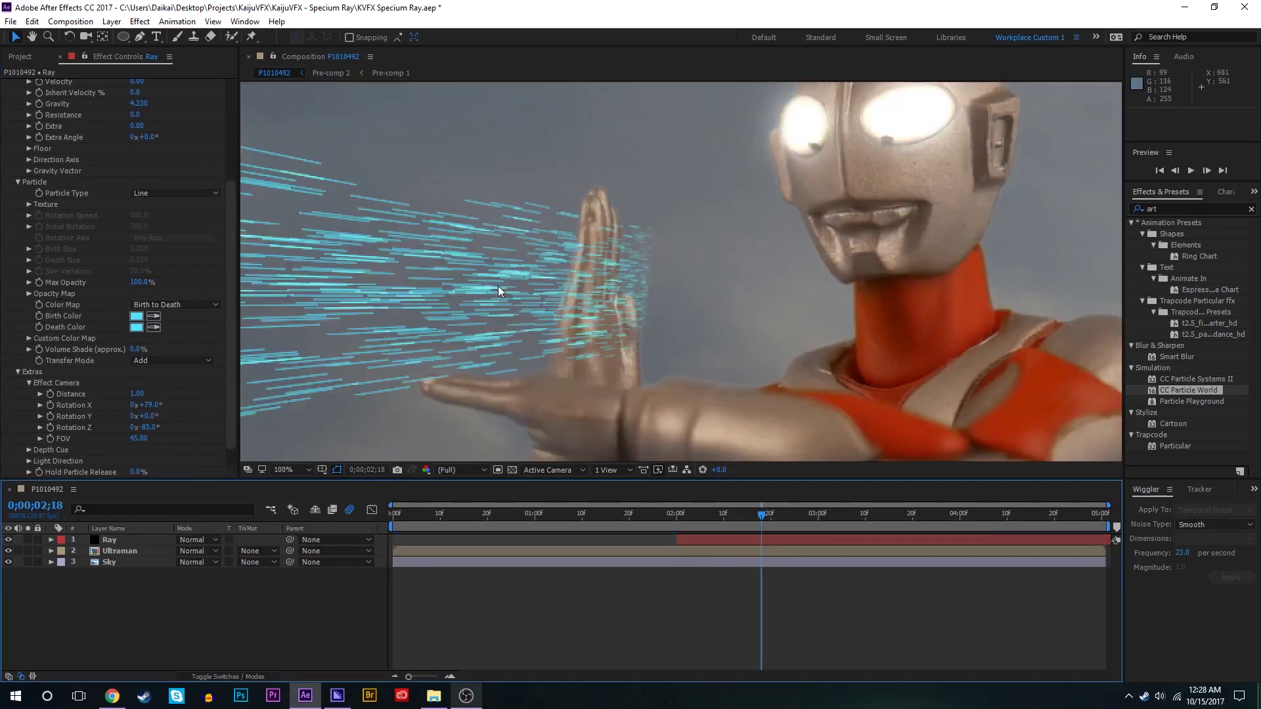
key("comma")
key("comma")
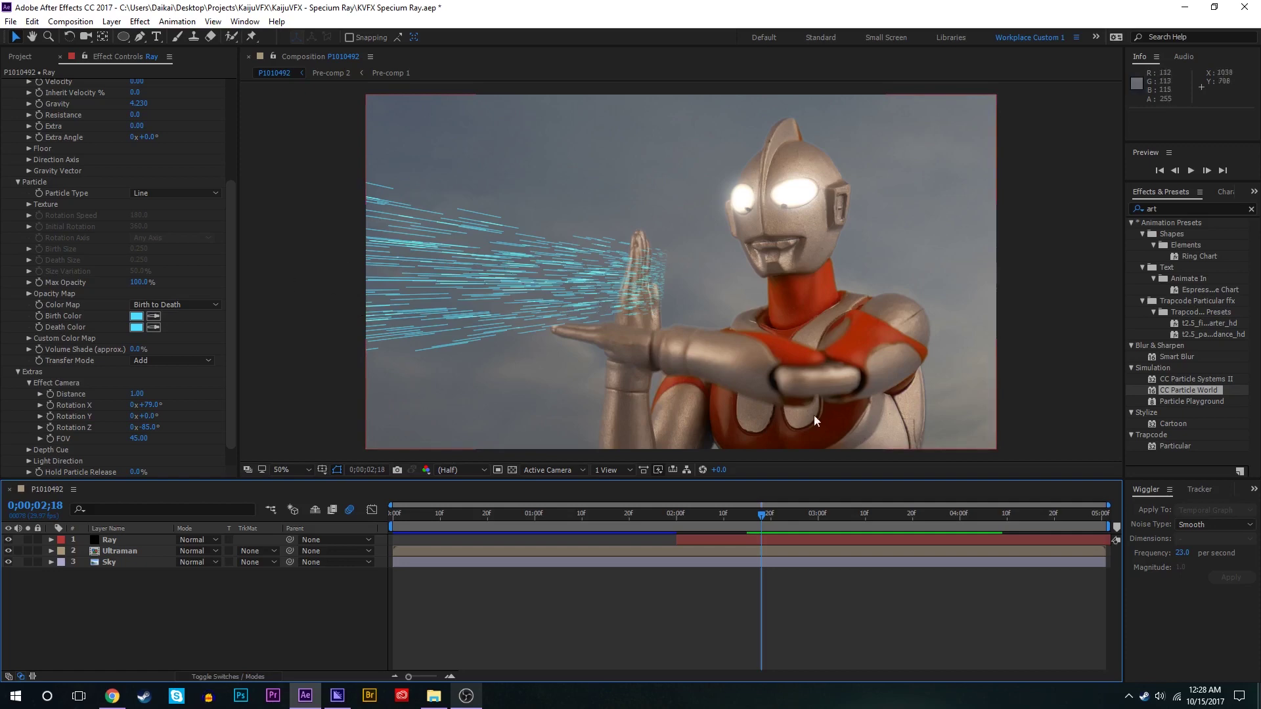
left_click_drag(748, 515, 799, 513)
Pre-compose the Ray layer into Ray Comp 1, moving all attributes into it.
right_click(774, 539)
left_click(831, 422)
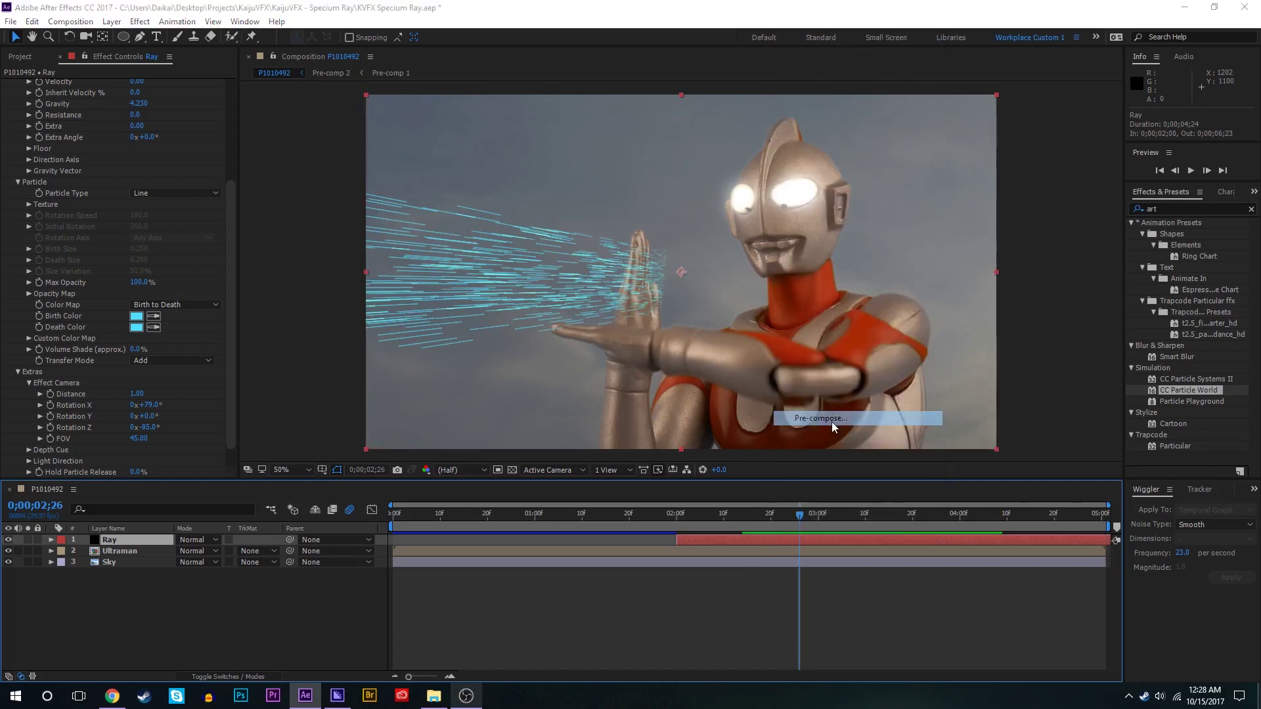
left_click(140, 112)
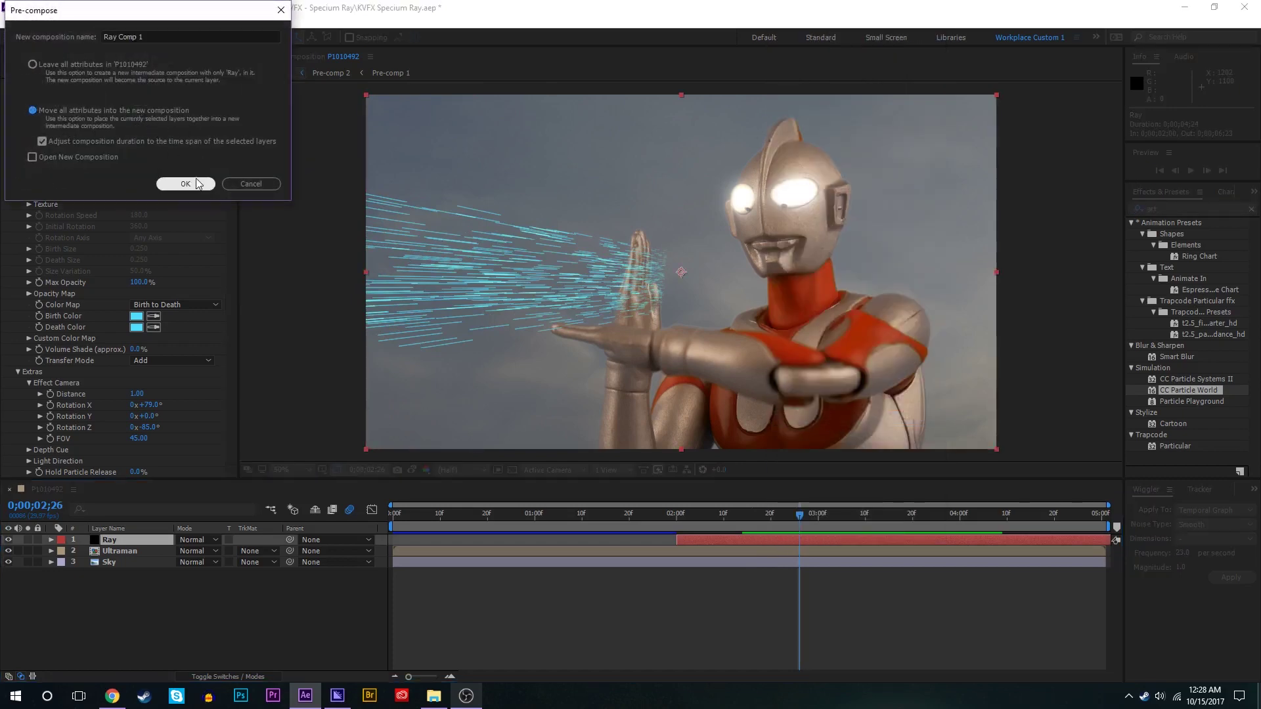
left_click(186, 184)
Trace a closed mask on Ray Comp 1 around Ultraman's raised hand and head.
key("period")
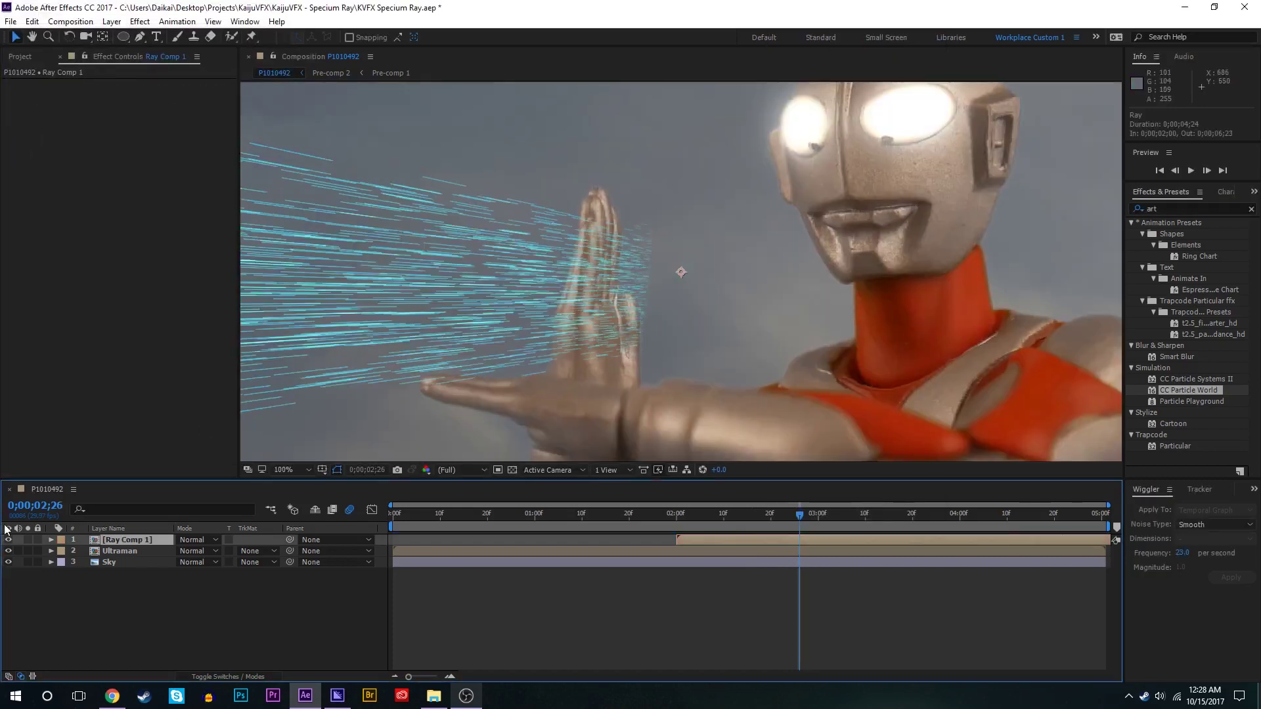
left_click(8, 541)
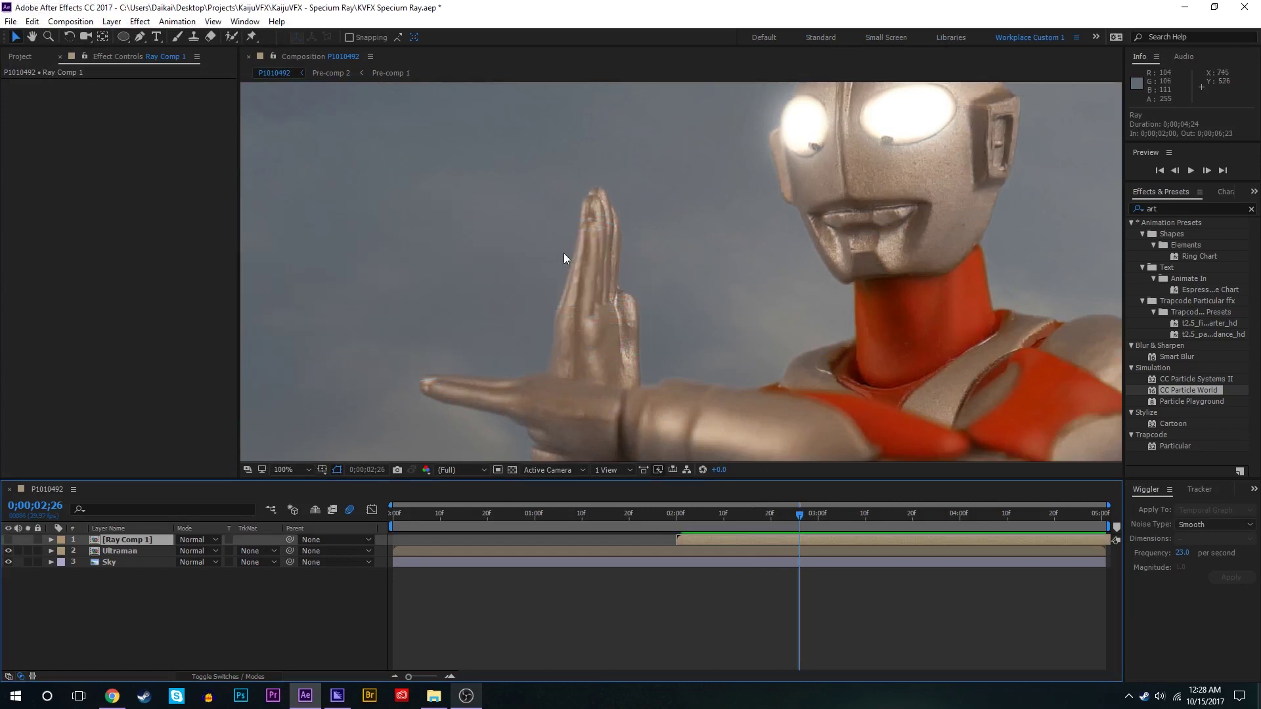
key("g")
left_click(600, 145)
left_click(592, 192)
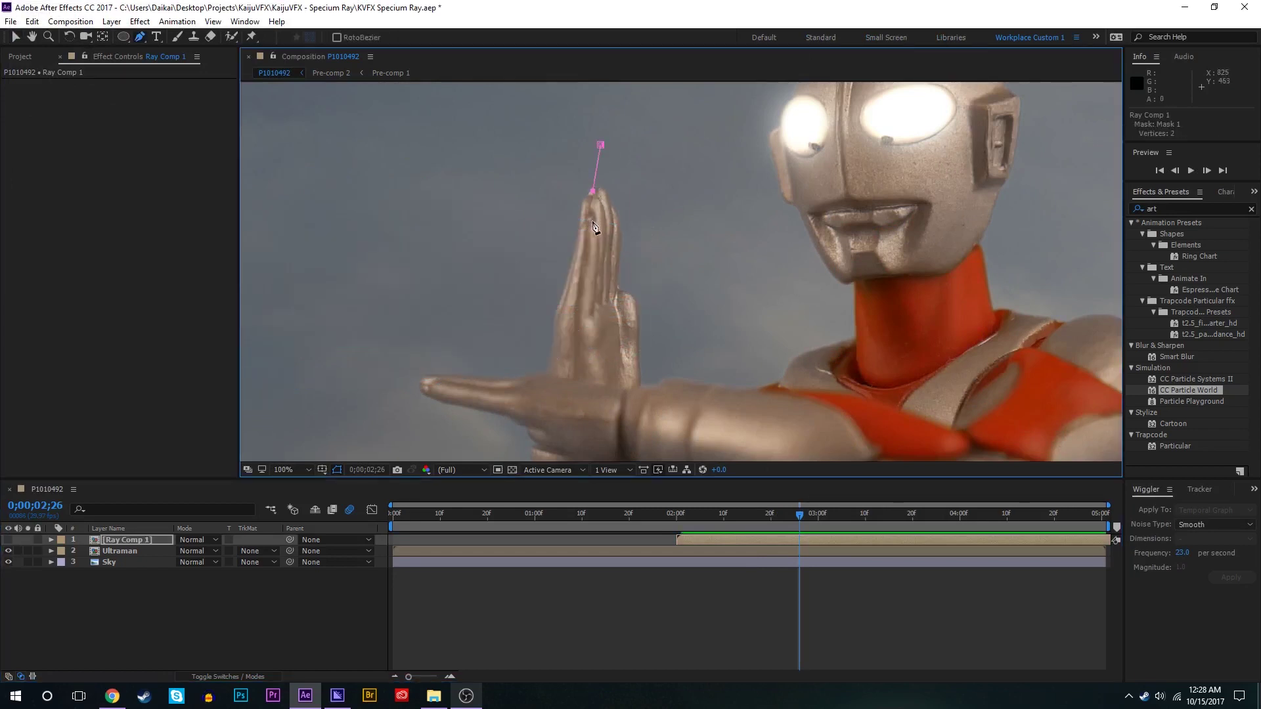
left_click(592, 221)
left_click(594, 245)
left_click(593, 264)
left_click(595, 286)
left_click(587, 321)
left_click(585, 366)
left_click(589, 390)
left_click(580, 431)
left_click(703, 428)
left_click(856, 304)
left_click(751, 157)
left_click(625, 104)
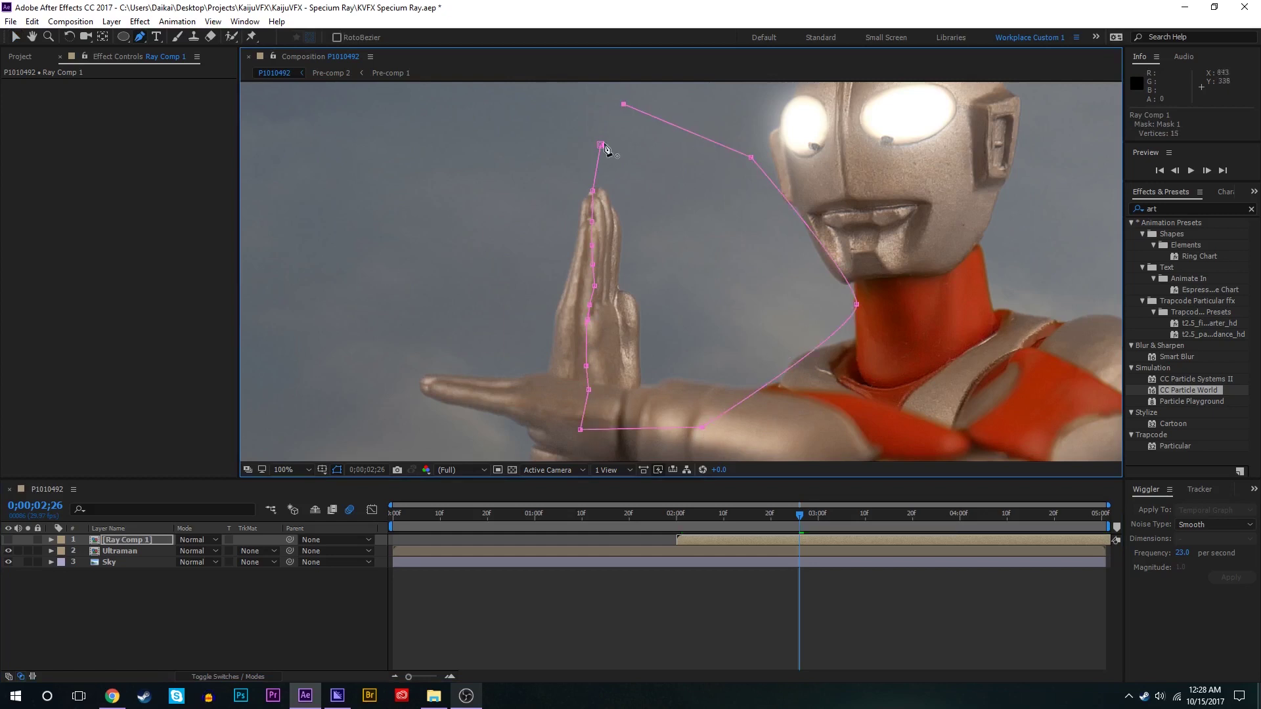
left_click(600, 144)
Refine a mask point and set Mask 1 to Subtract so the beam is cut away.
left_click(8, 540)
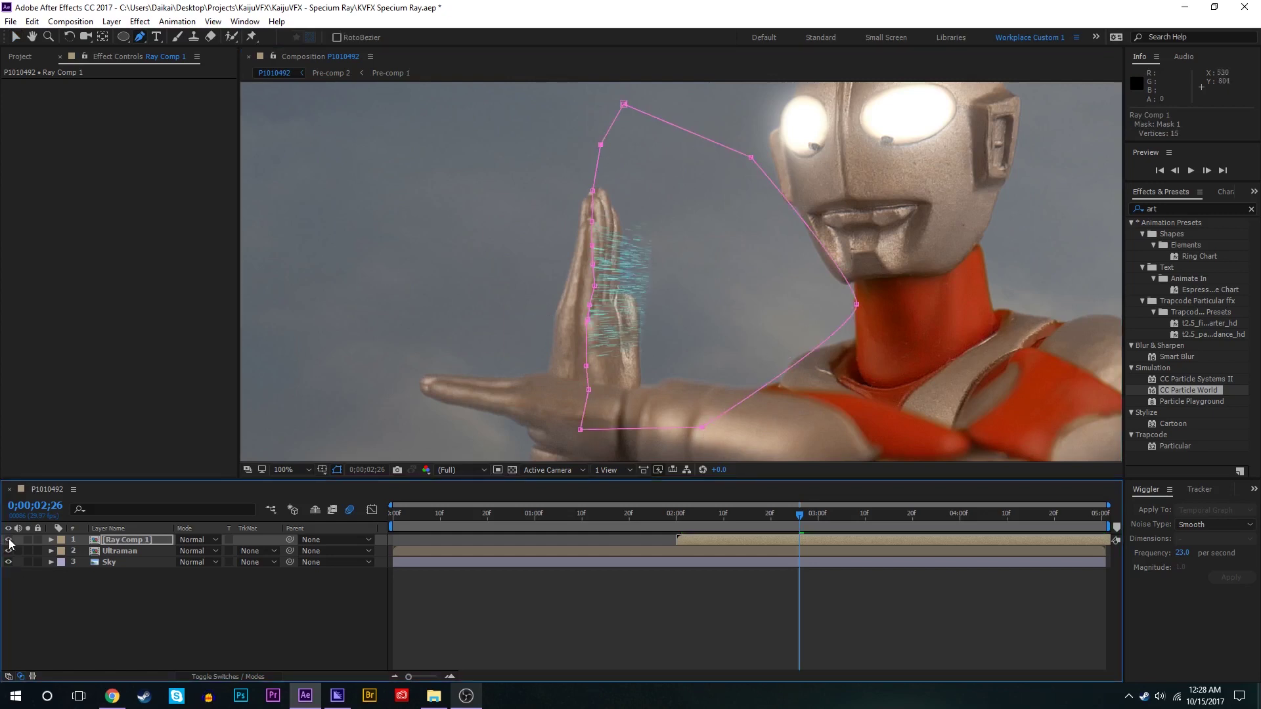
left_click_drag(595, 286, 590, 291)
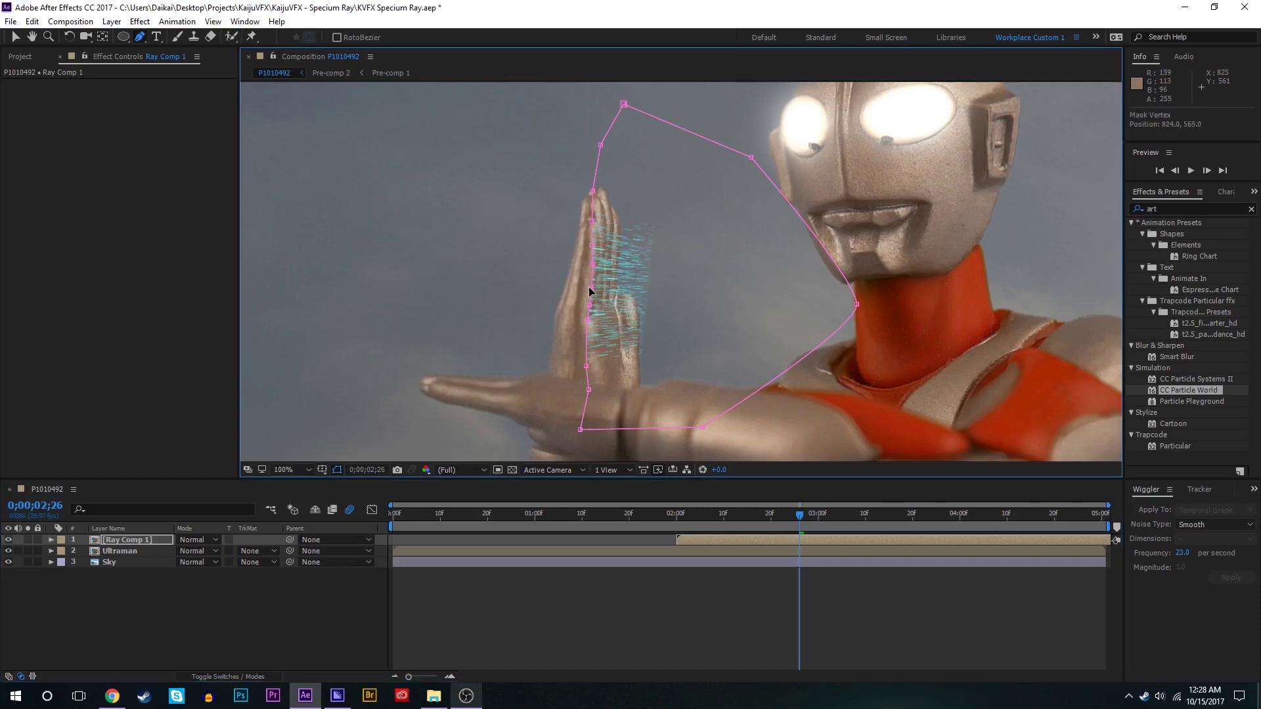
key("m")
left_click(197, 551)
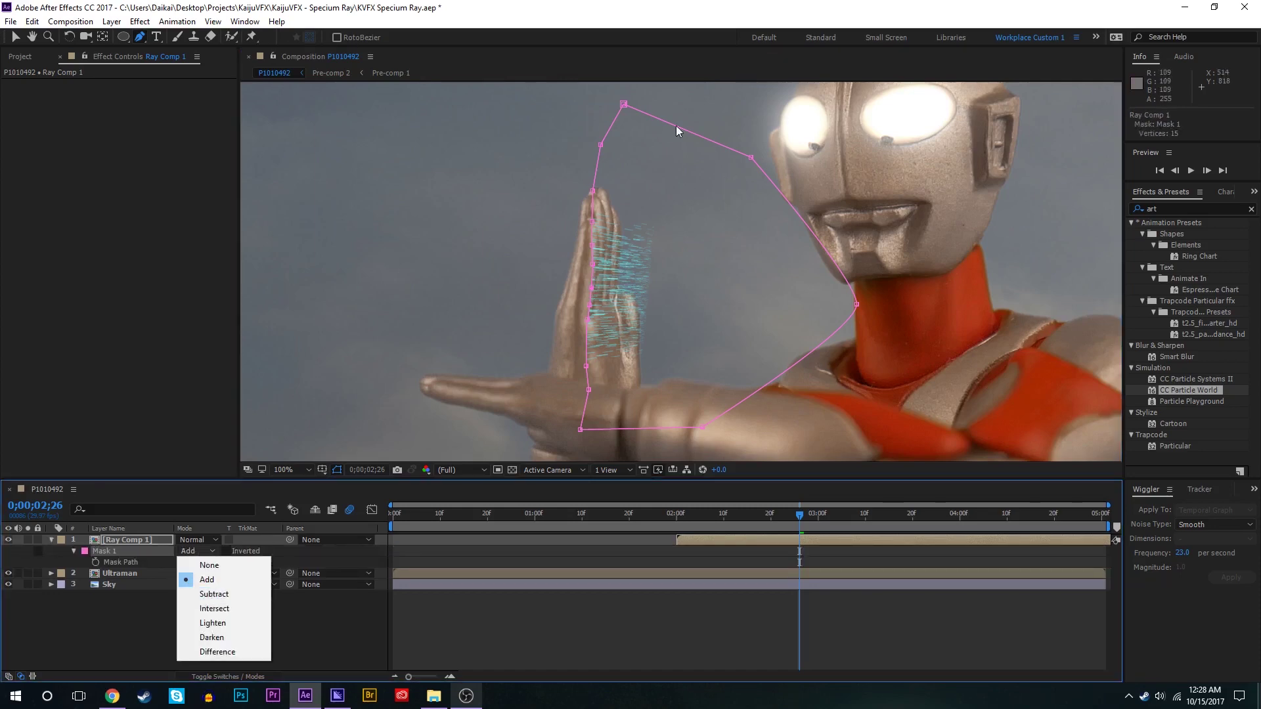
left_click(227, 593)
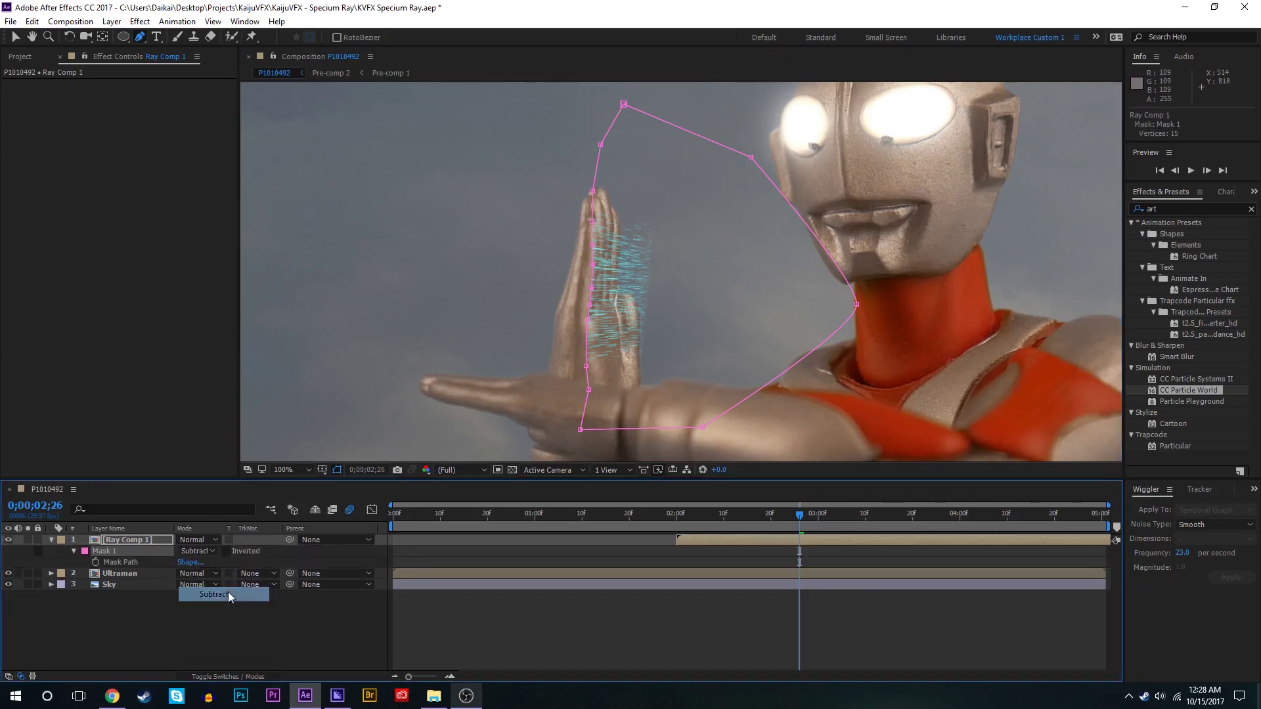
left_click(694, 613)
scroll(746, 351, "down", 4)
scroll(746, 352, "up", 2)
left_click_drag(808, 516, 893, 502)
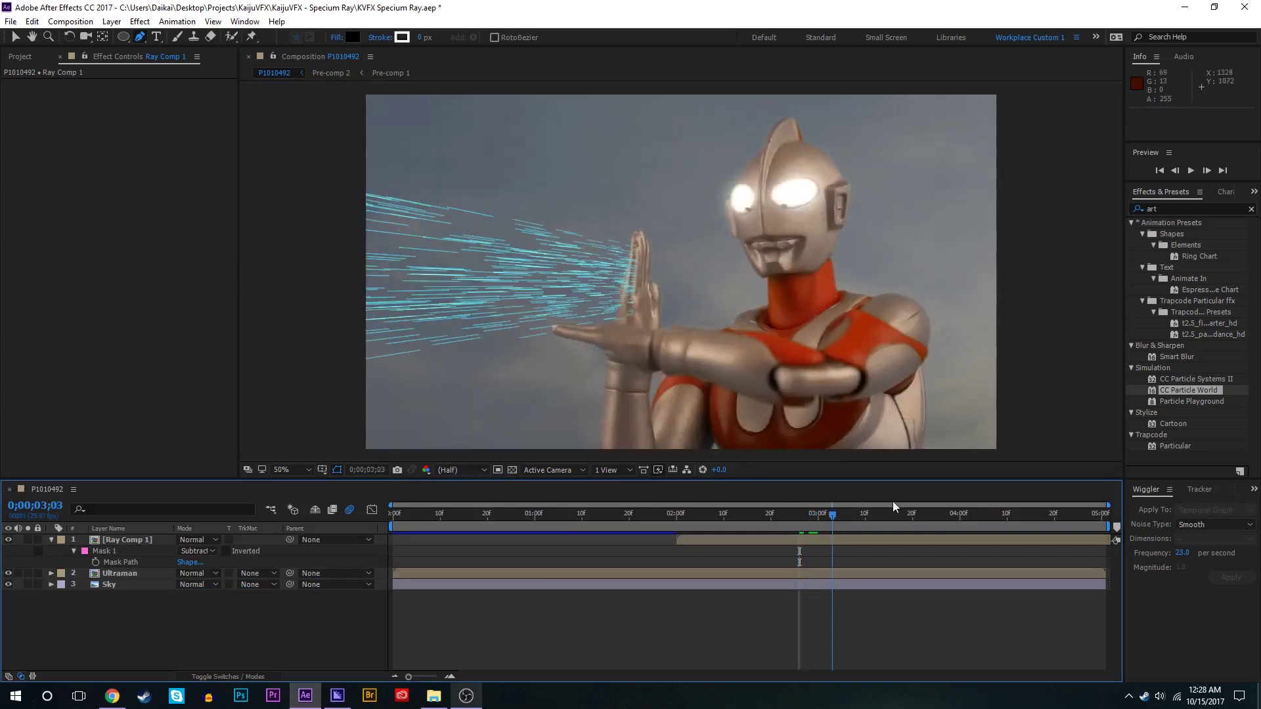
Feather the Ray Comp 1 mask edge to 8 pixels.
left_click(136, 540)
key("/")
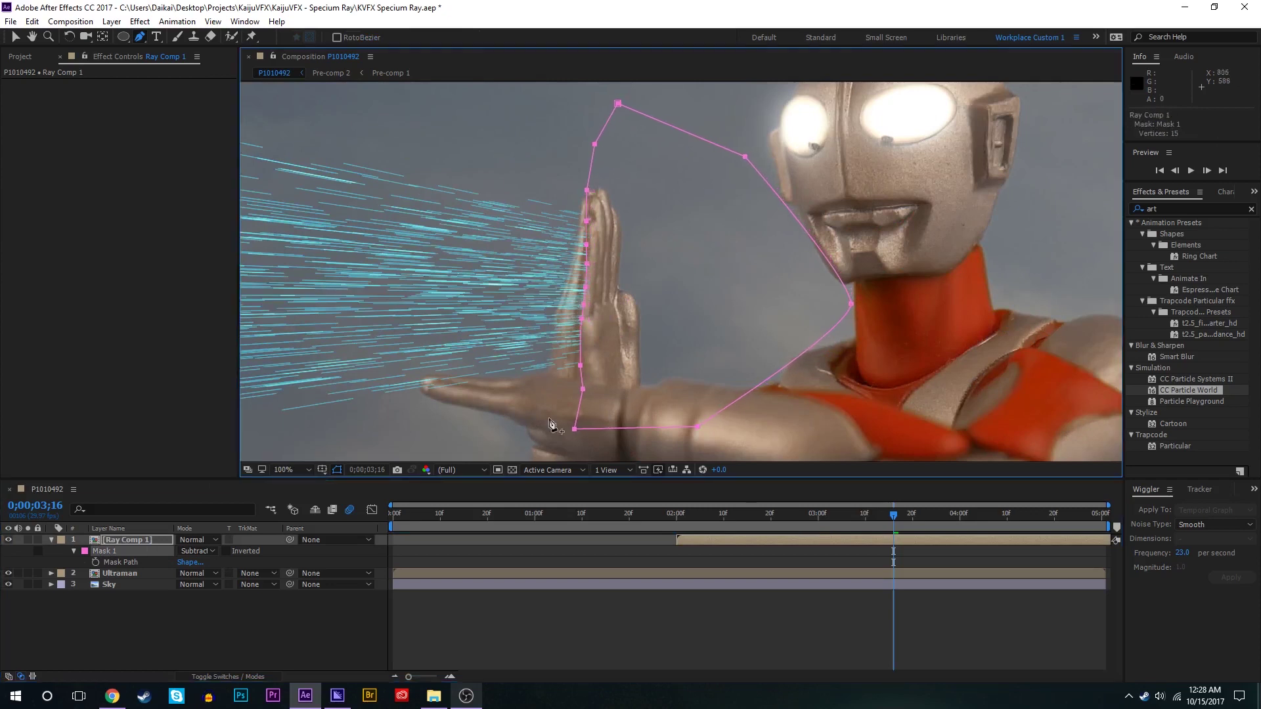
left_click(719, 540)
left_click(718, 540)
key("f")
left_click(194, 562)
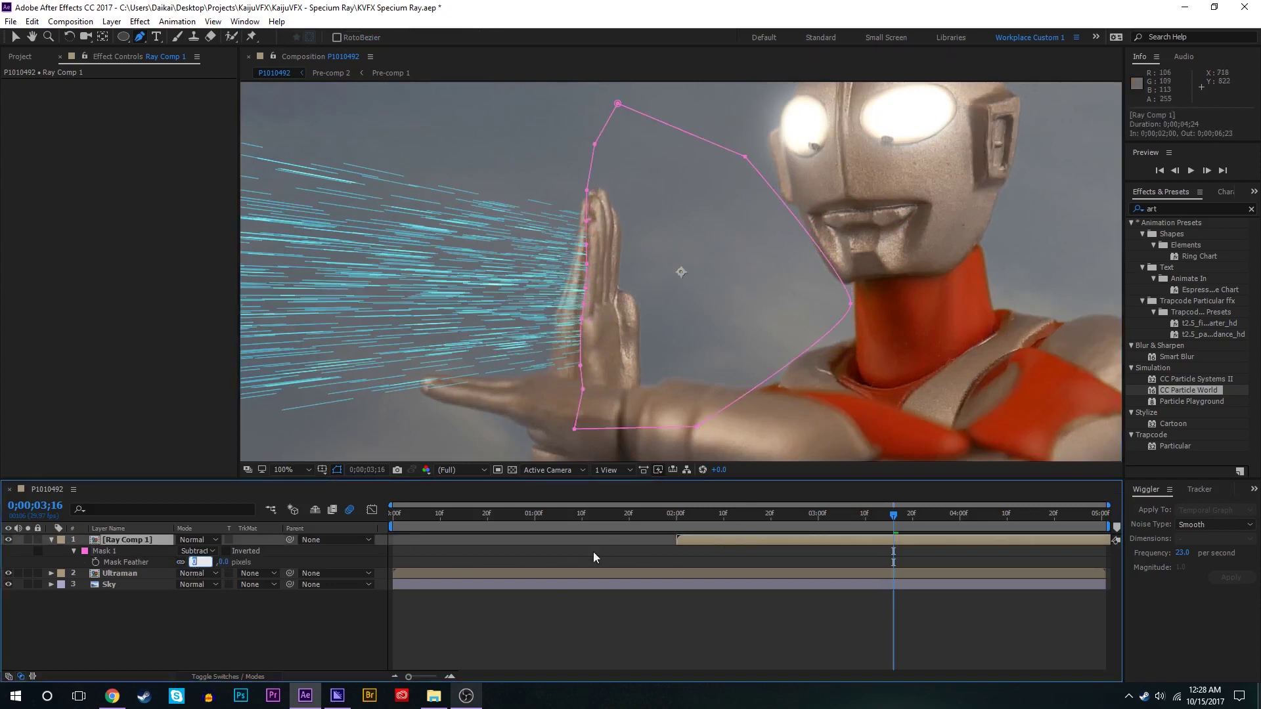
left_click(671, 548)
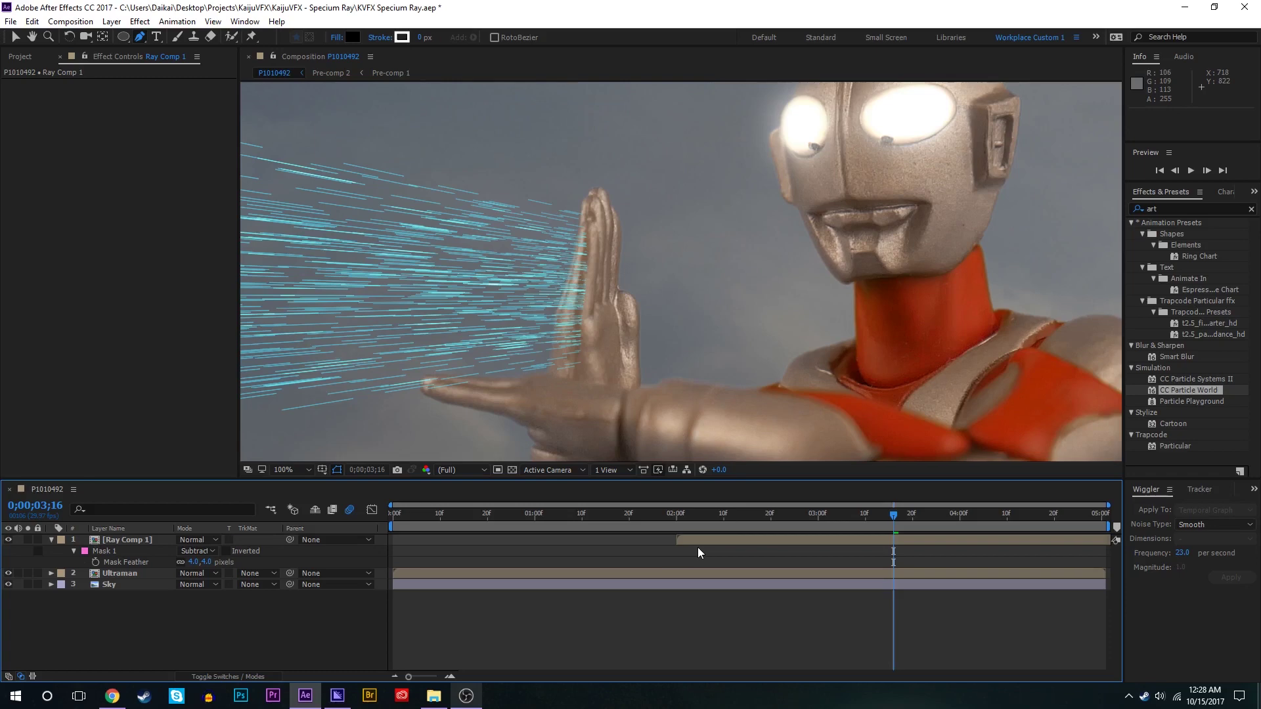
left_click_drag(193, 564, 598, 554)
Fit the frame and preview the beam from just before it begins.
left_click(289, 468)
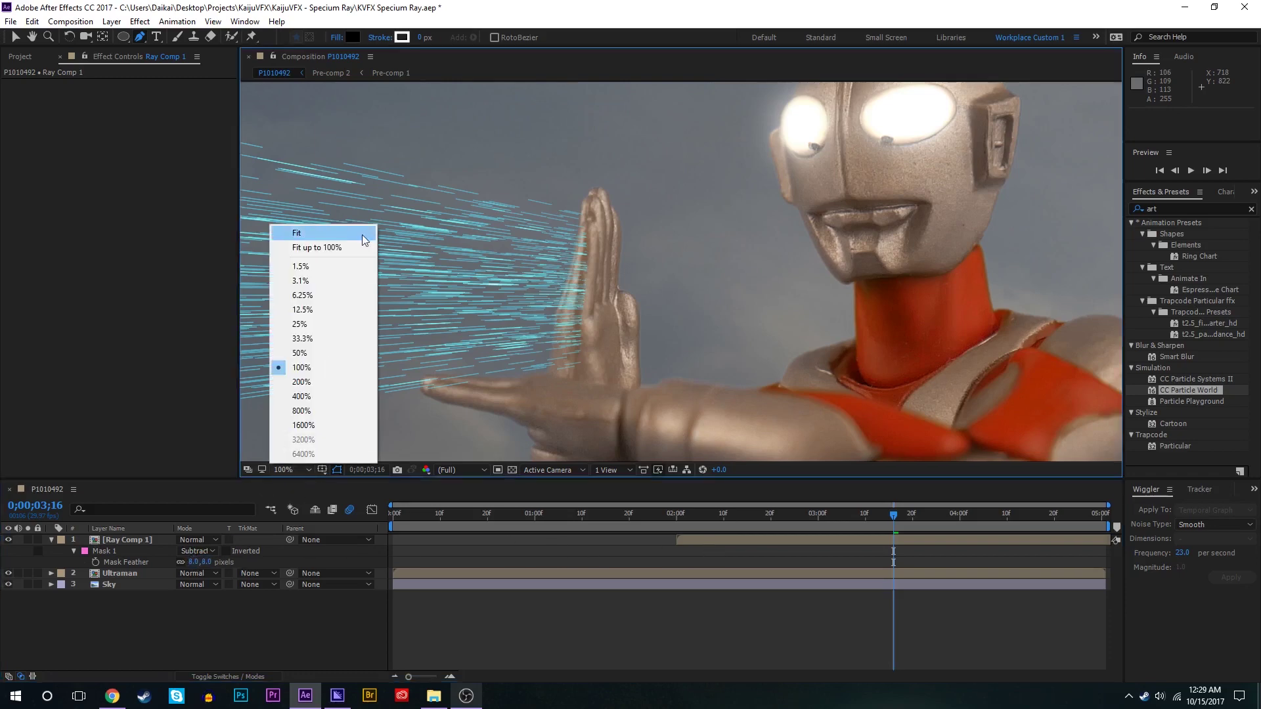
left_click(362, 234)
left_click(664, 522)
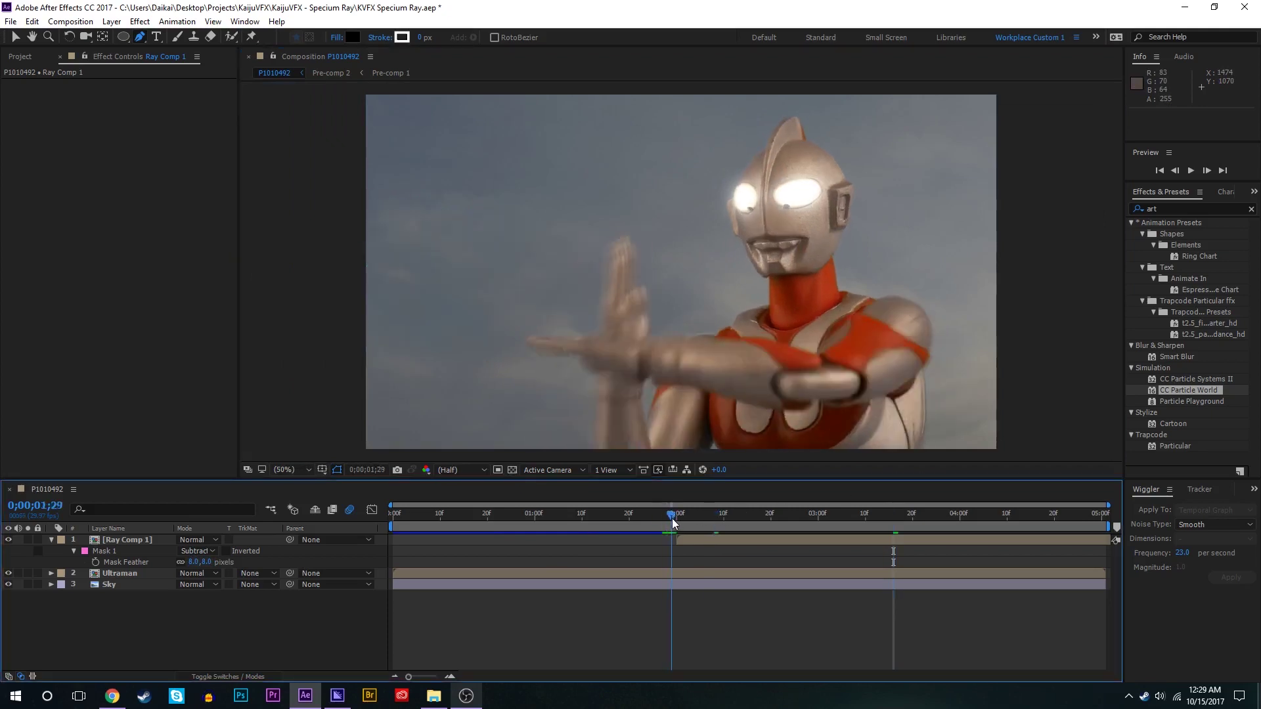
key("space")
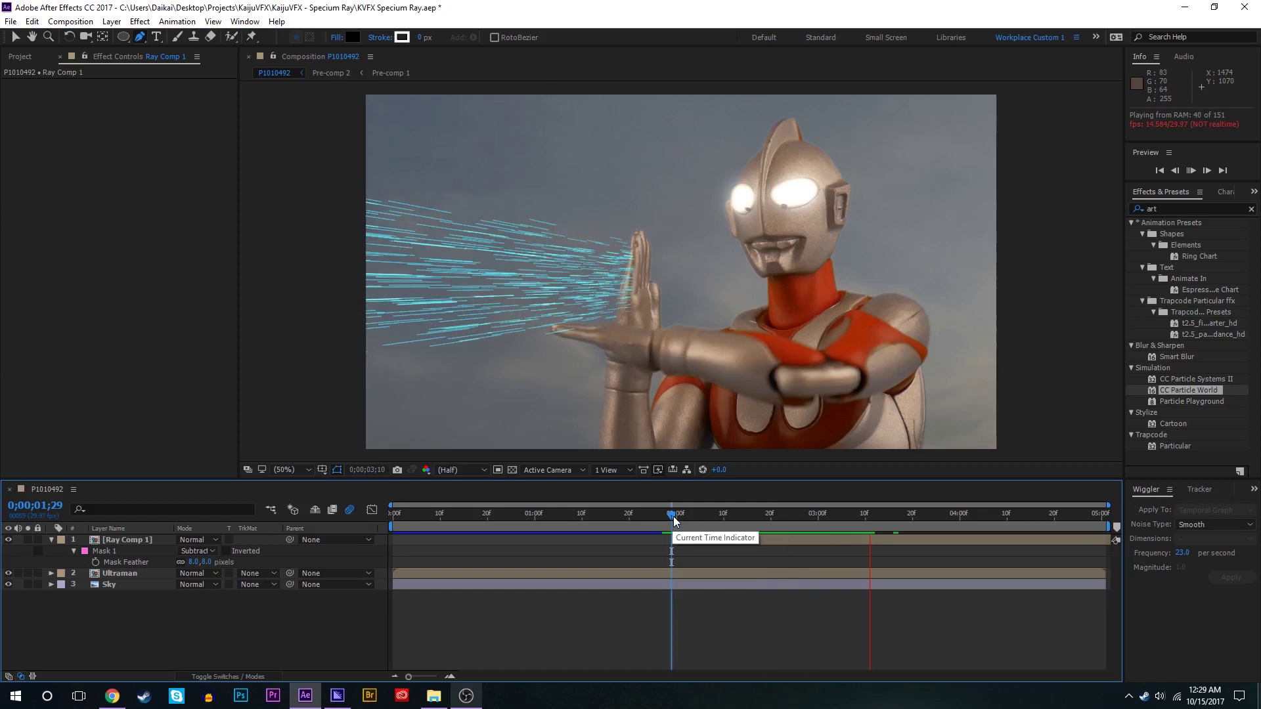
key("space")
left_click(759, 540)
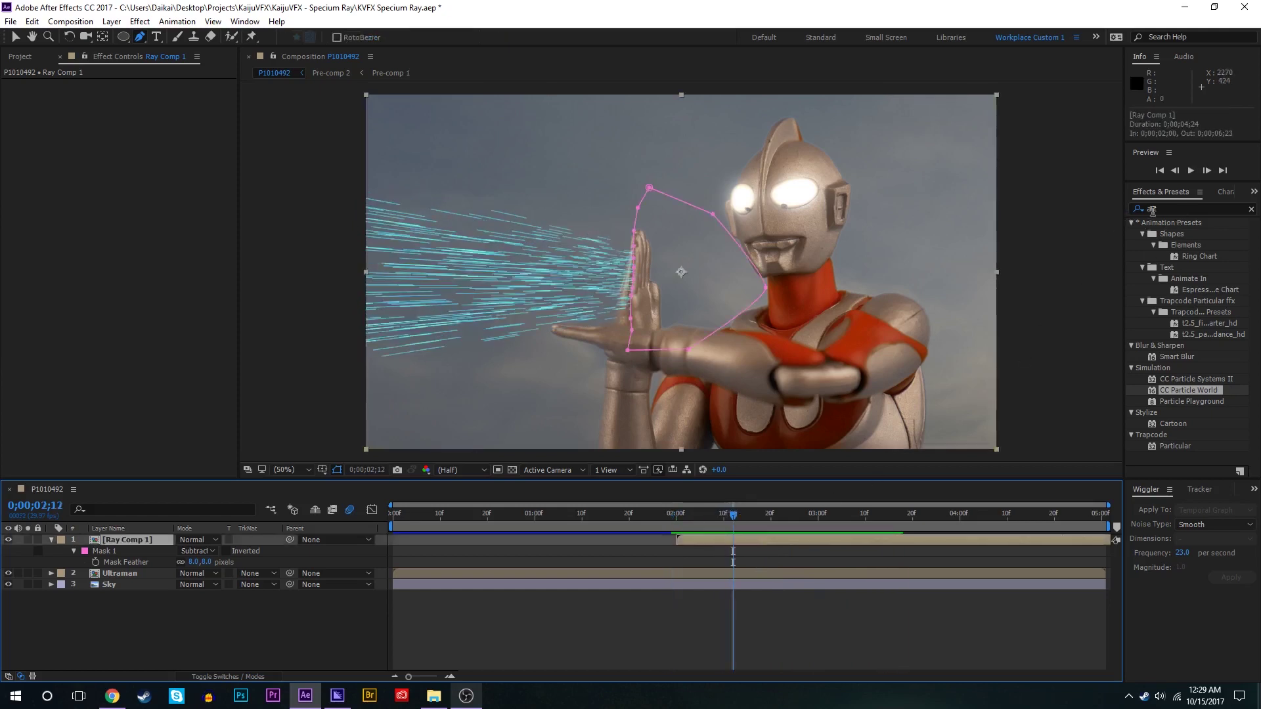
Apply Glow to Ray Comp 1 and lower its threshold to brighten the ray.
key("ctrl+5")
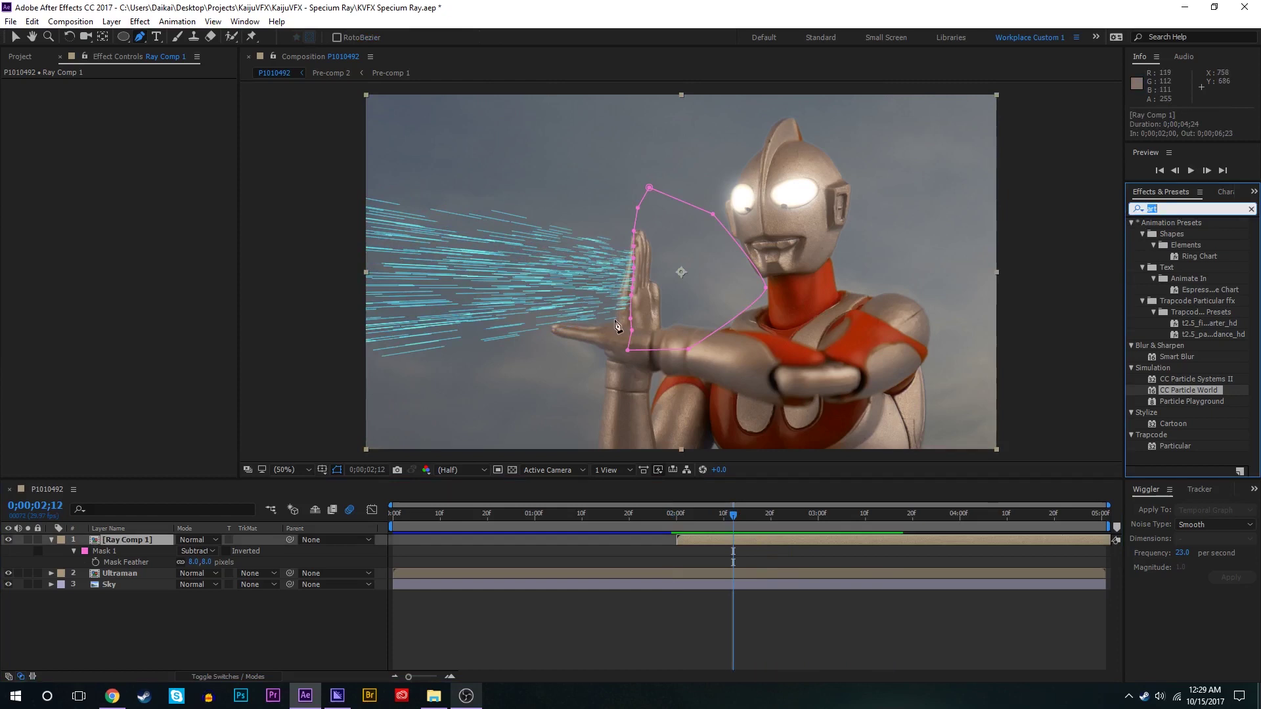
type("glo")
left_click(1180, 369)
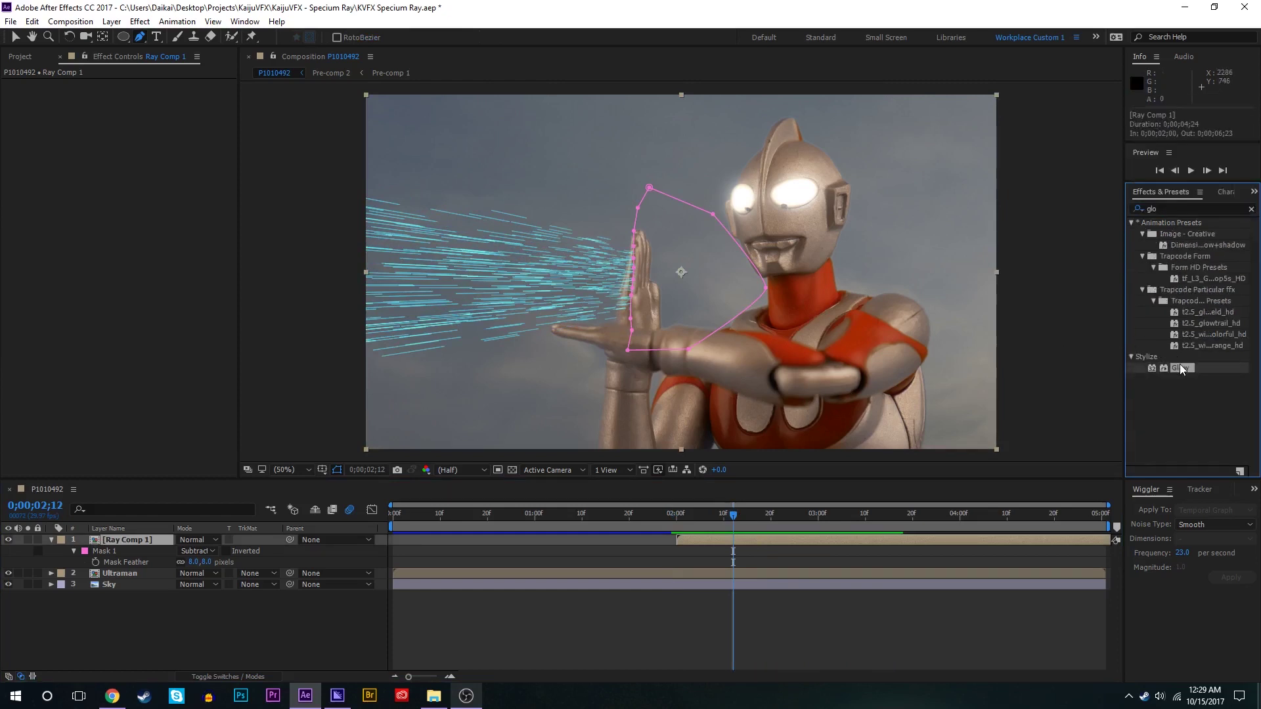
double_click(1180, 369)
key("v")
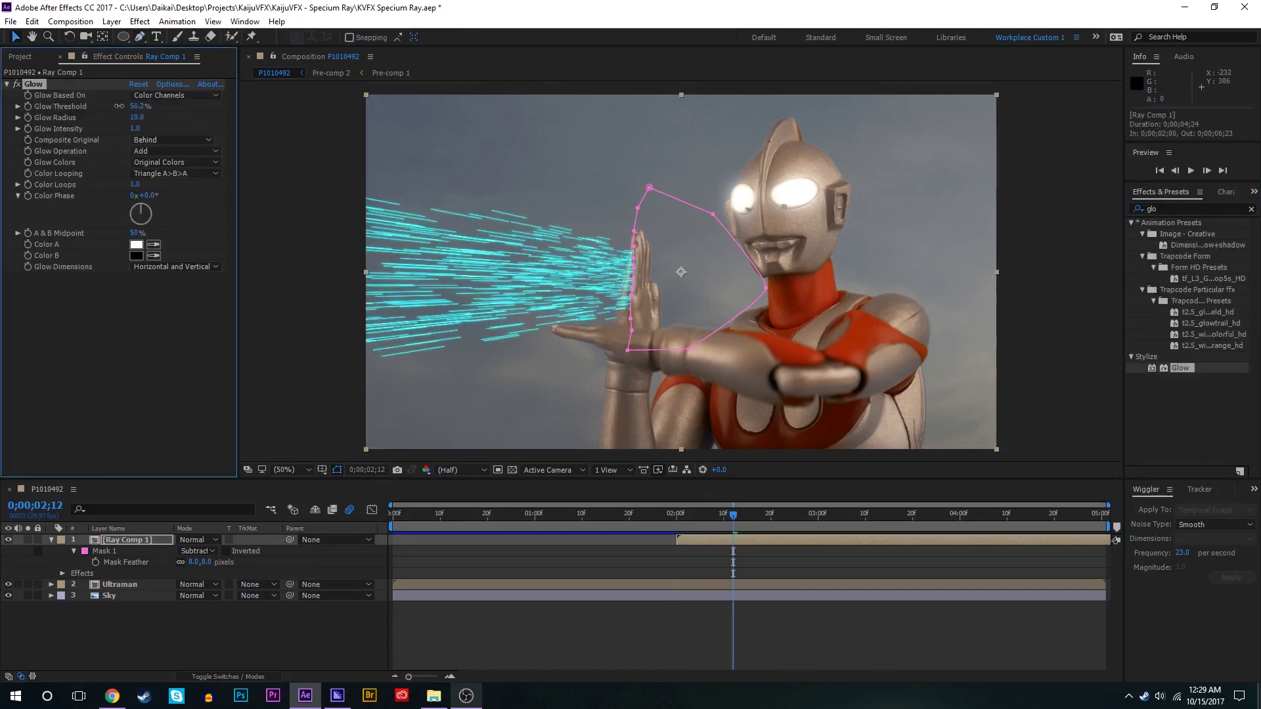
mouse_move(118, 106)
left_mouse_down()
mouse_move(71, 109)
mouse_move(156, 119)
mouse_move(121, 105)
left_mouse_up()
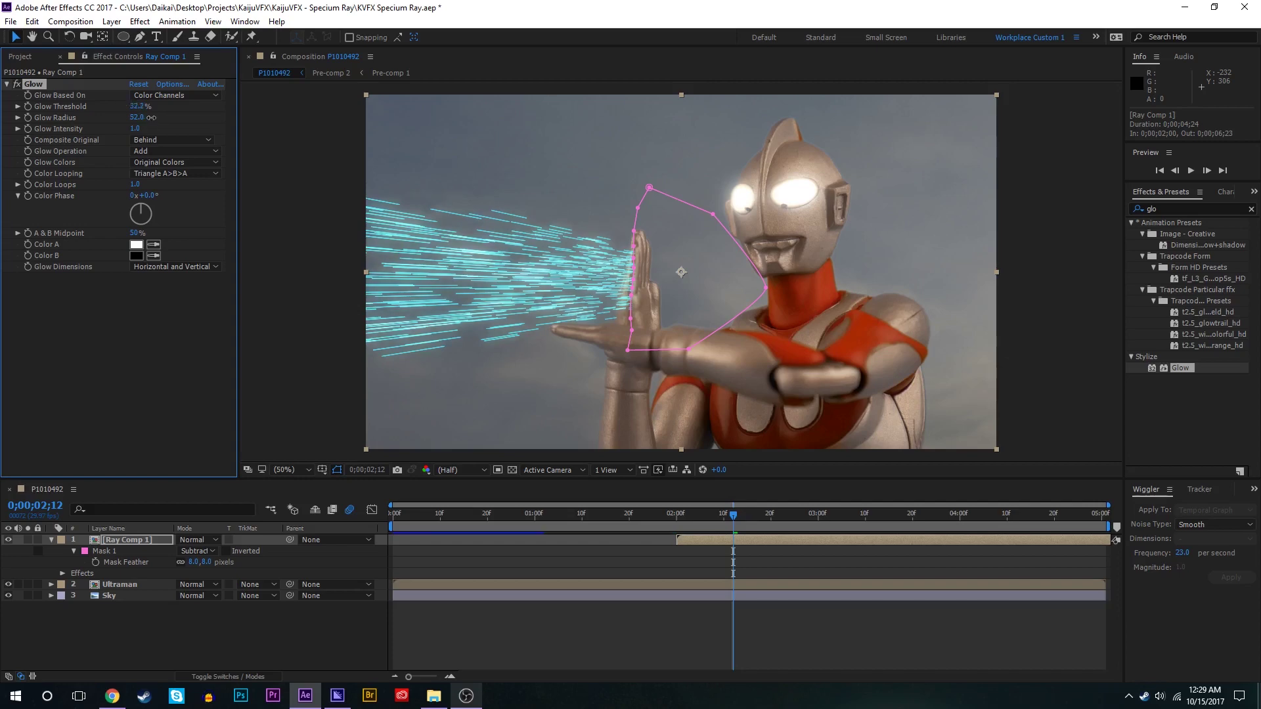
key("slash")
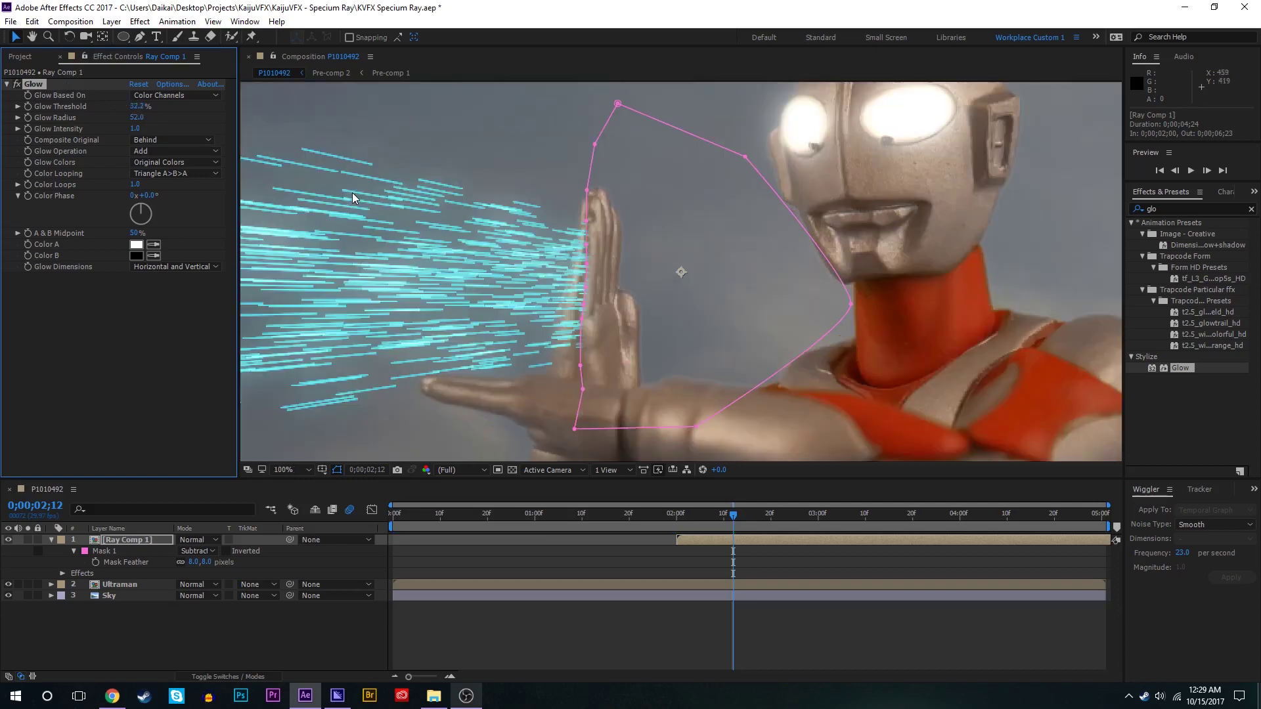
key("comma")
key("comma")
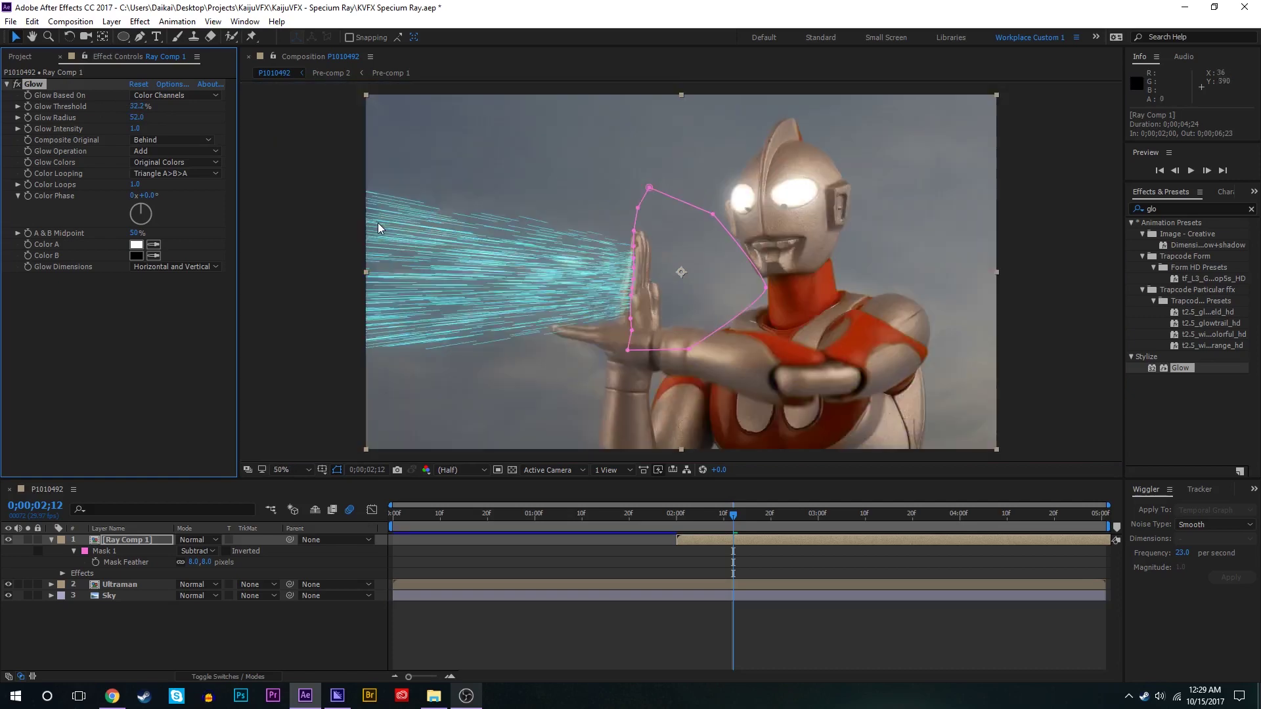
Duplicate the Glow as Glow 2 and raise its threshold.
left_click(65, 84)
key("ctrl+d")
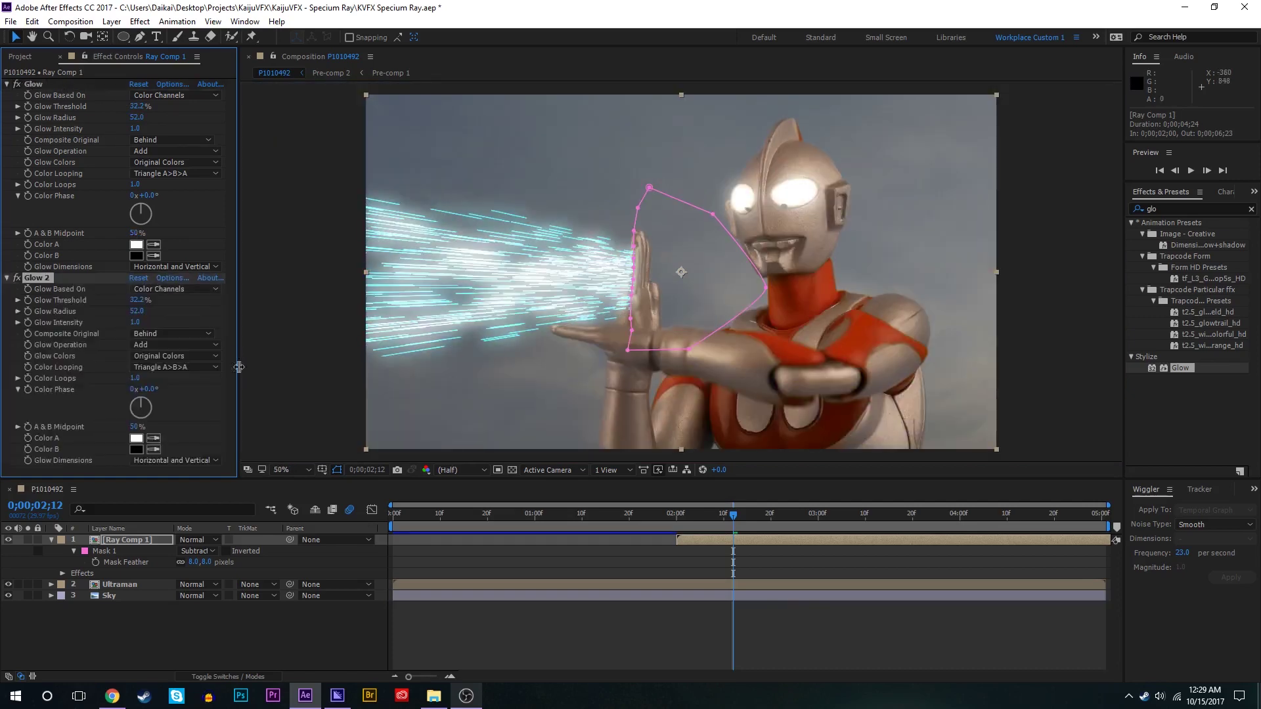
left_click_drag(139, 300, 226, 296)
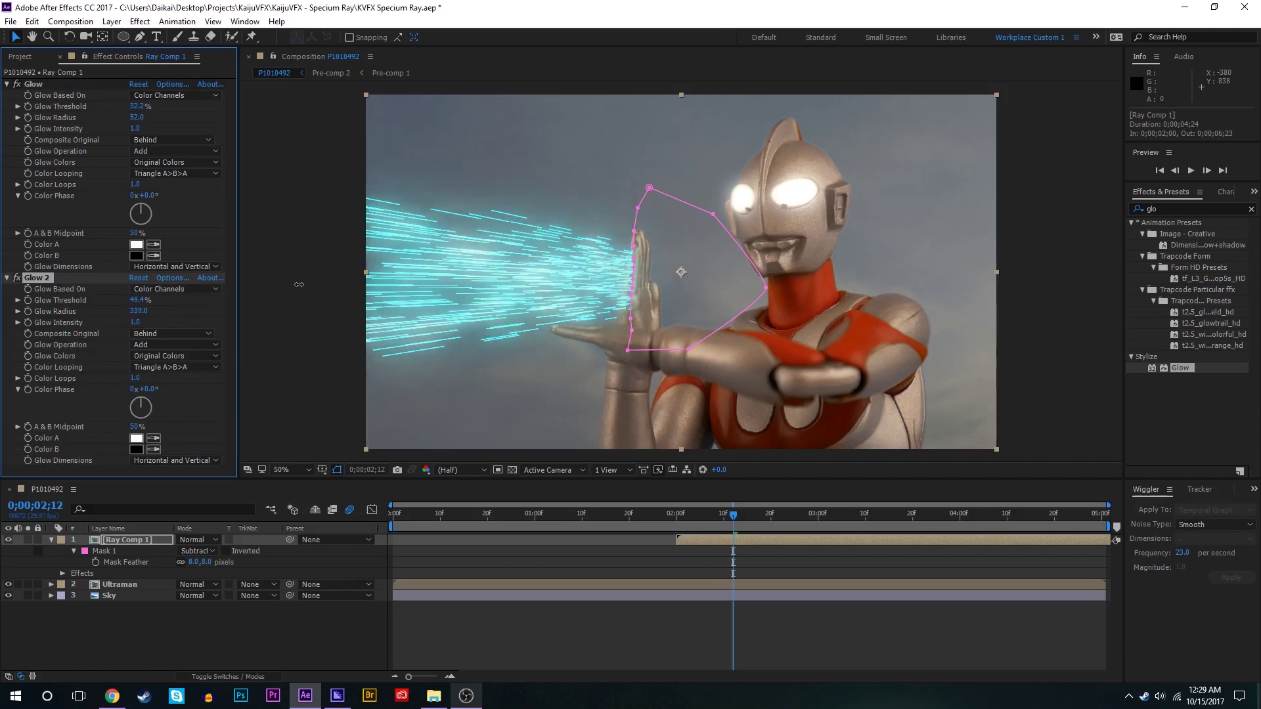
mouse_move(138, 300)
left_mouse_down()
mouse_move(155, 300)
mouse_move(114, 300)
left_mouse_up()
Add a third Glow with higher threshold, radius 1000 and intensity 0.7, then preview.
key("ctrl+d")
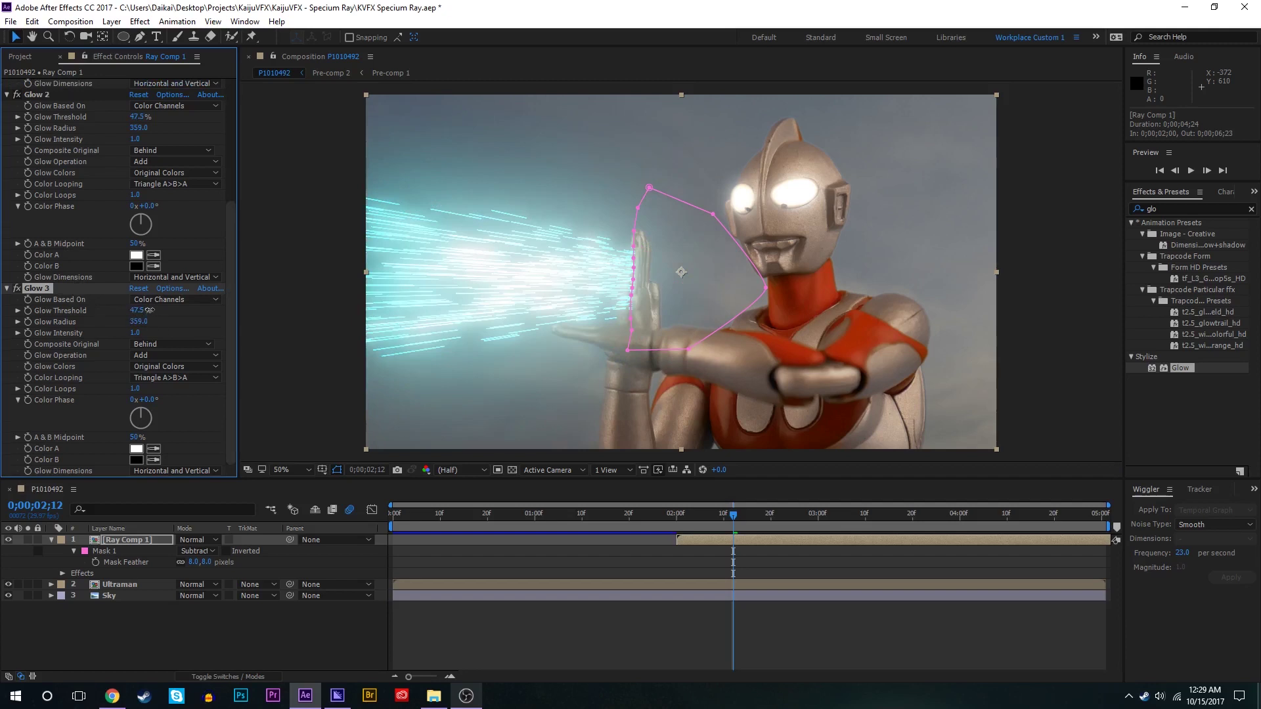
left_click_drag(150, 310, 419, 300)
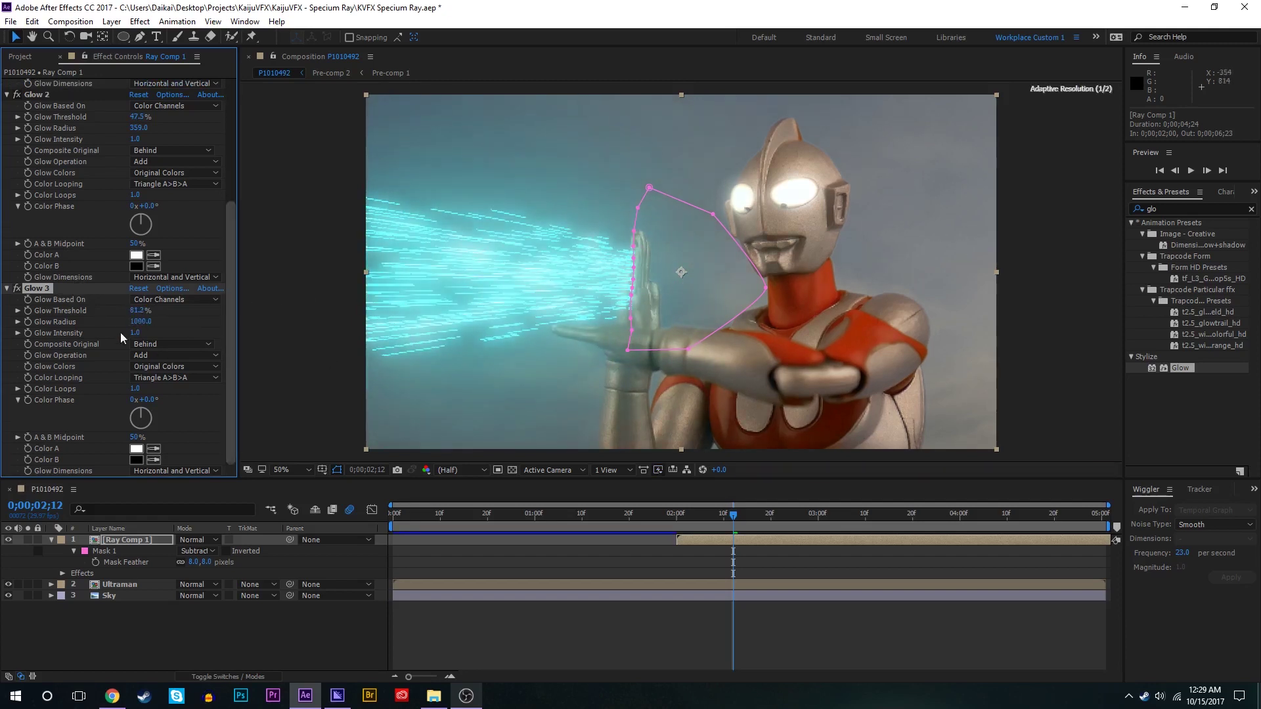
left_click_drag(135, 333, 123, 332)
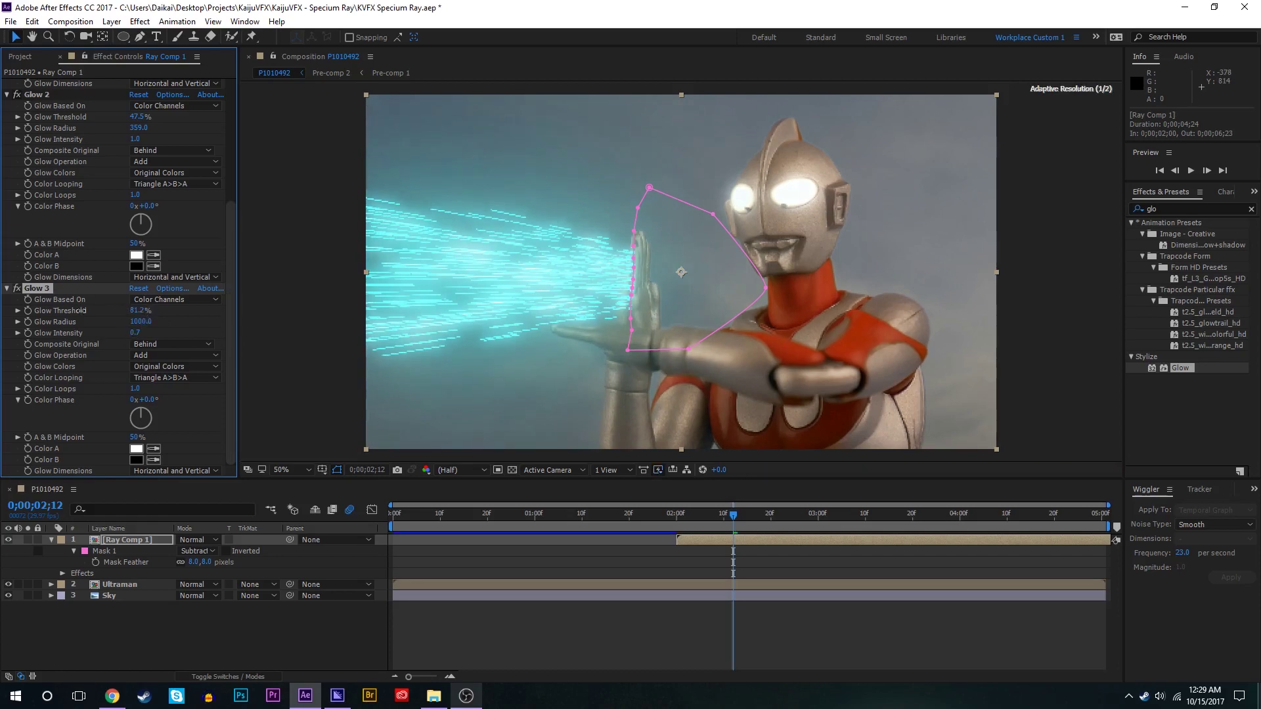
scroll(82, 300, "up", 5)
left_click(755, 555)
key("space")
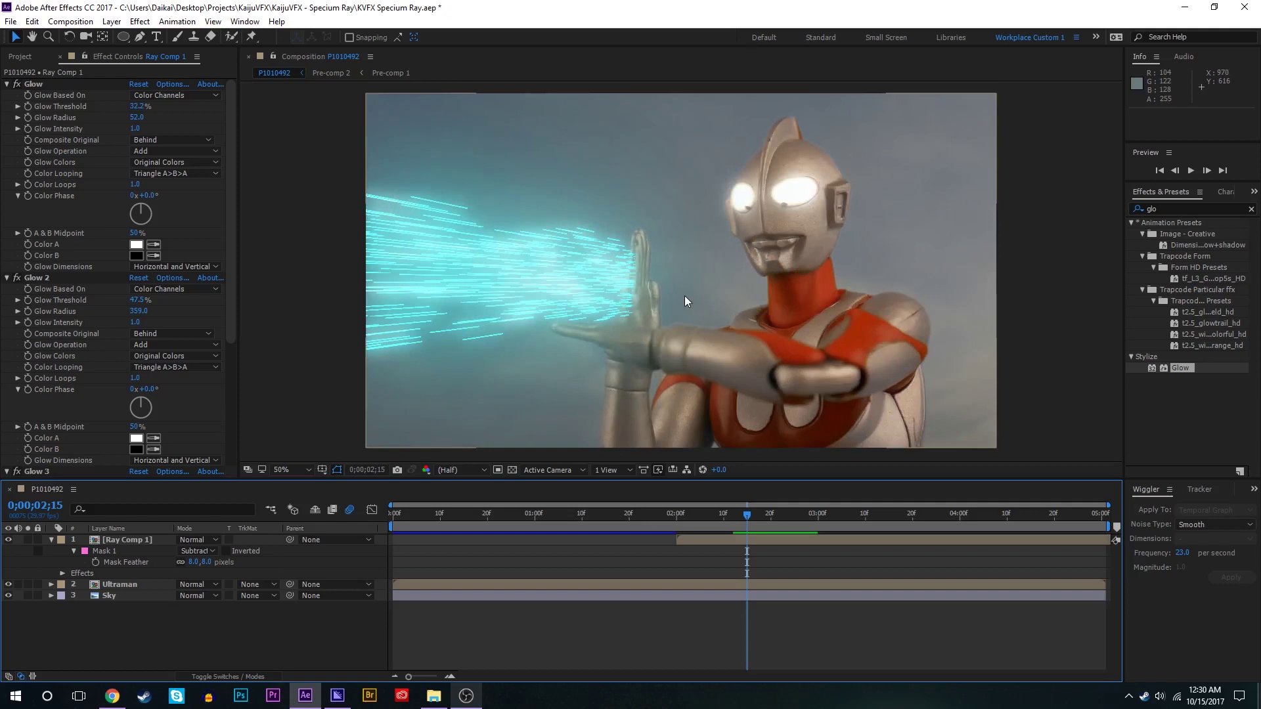
Hide the ray layer and duplicate the Ultraman layer as 'Ultraman Hand Glow'.
left_click(51, 539)
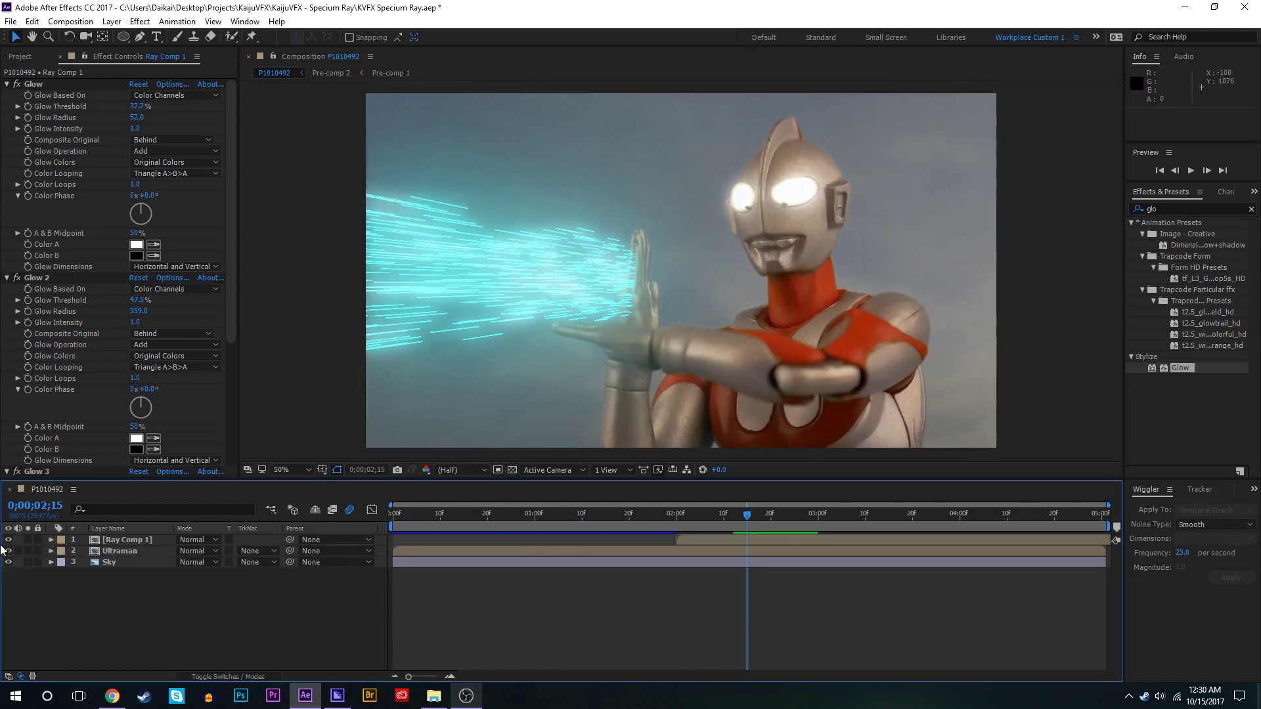
left_click(677, 521)
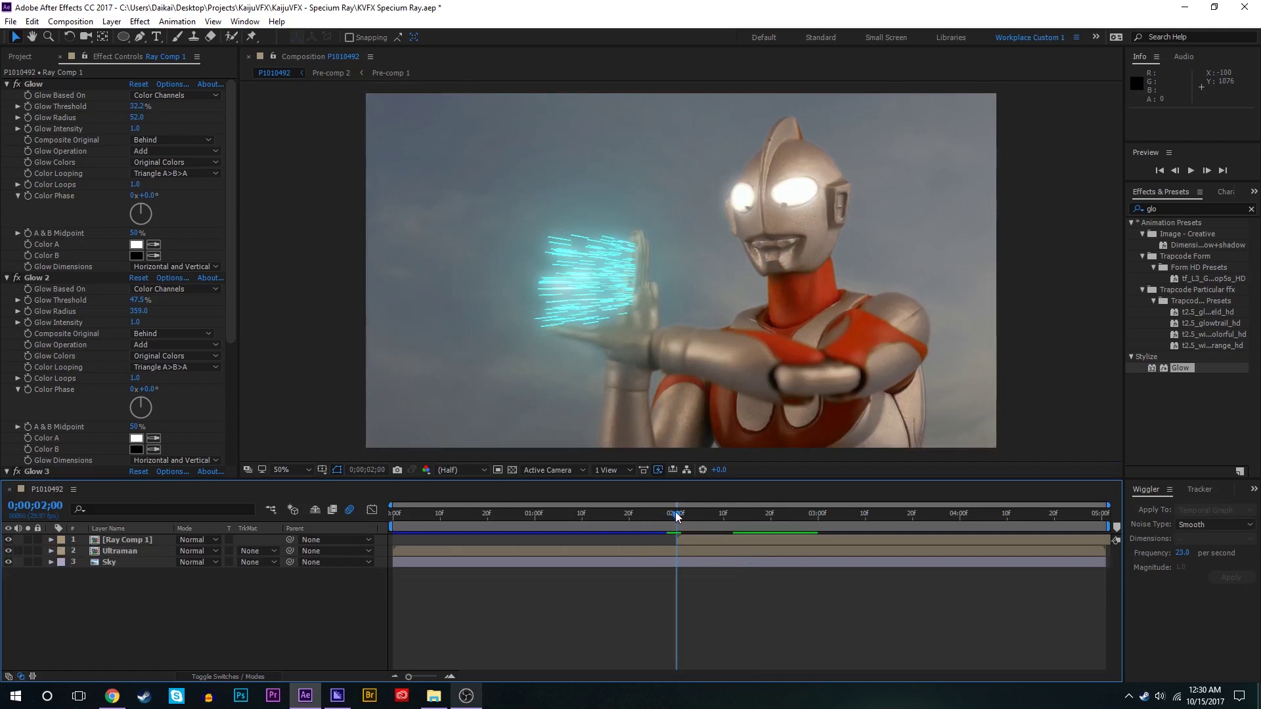
left_click(9, 540)
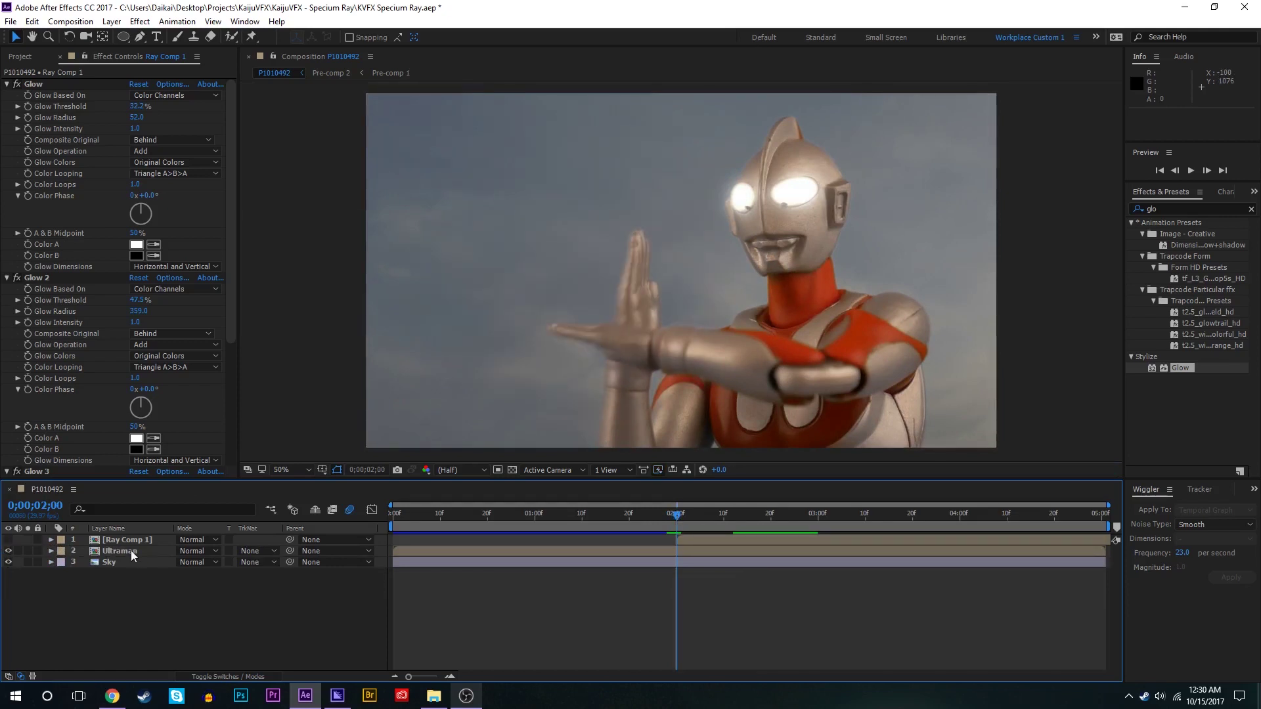
left_click(127, 551)
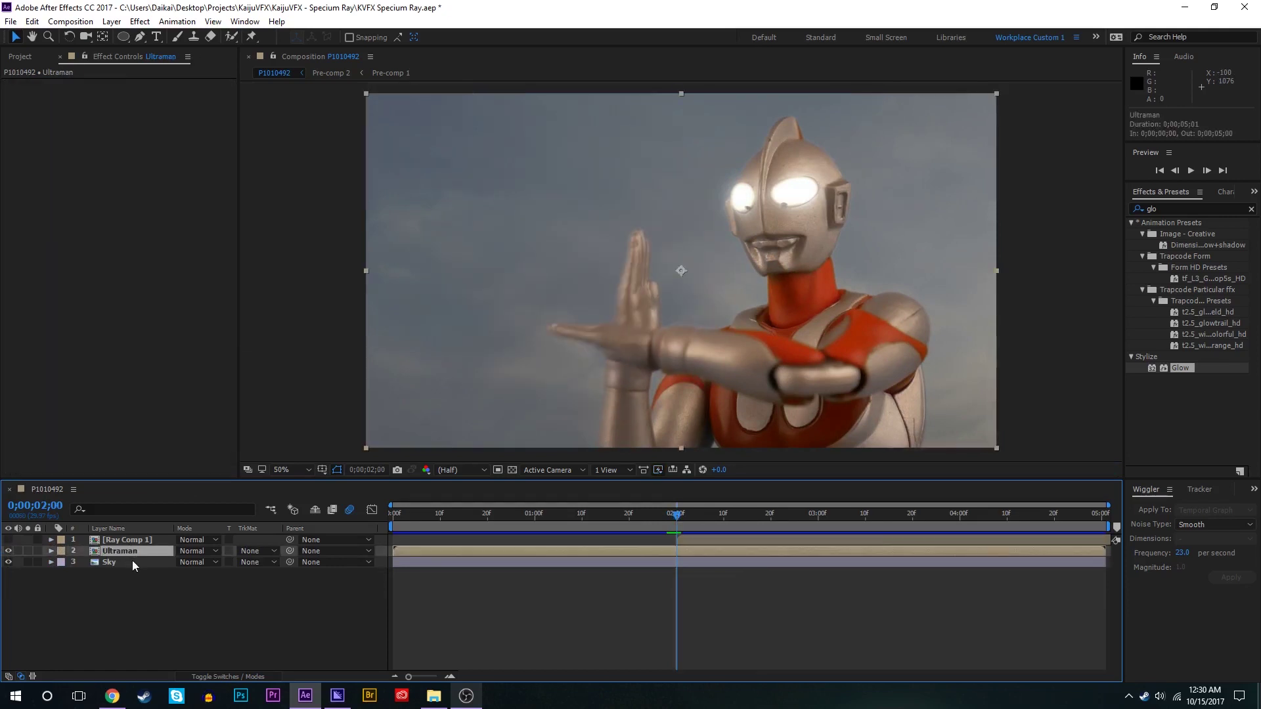
key("ctrl+d")
key("Return")
type("Ultraman Hand Gl")
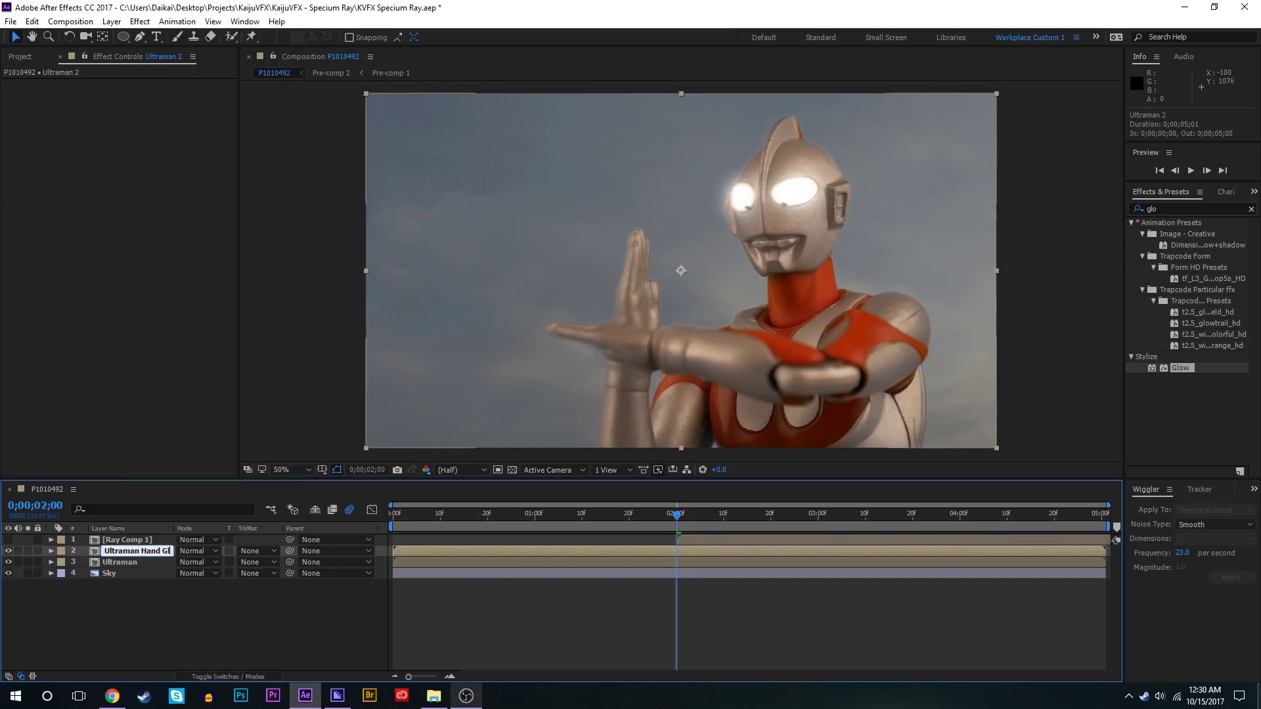
type("ow")
key("Return")
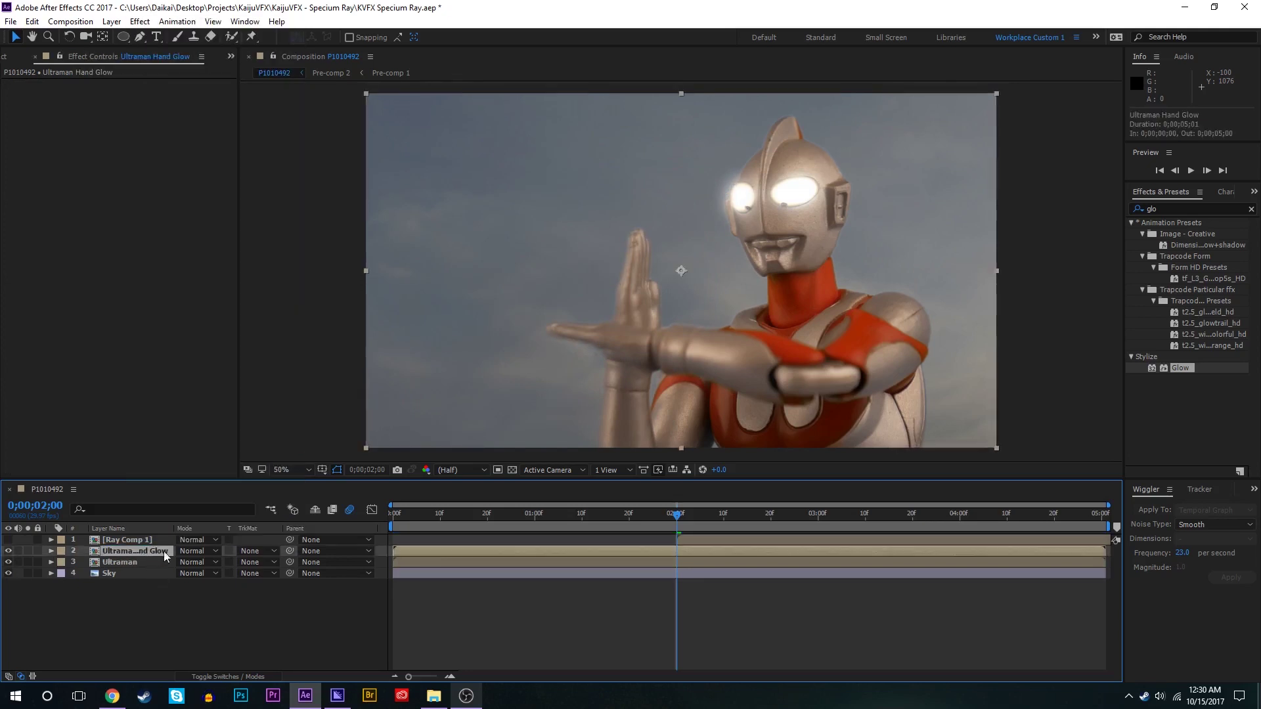
Trim Ultraman Hand Glow to start at about 1;29.
left_click_drag(677, 522, 676, 522)
left_click(9, 540)
left_click(9, 540)
left_click_drag(394, 549, 669, 541)
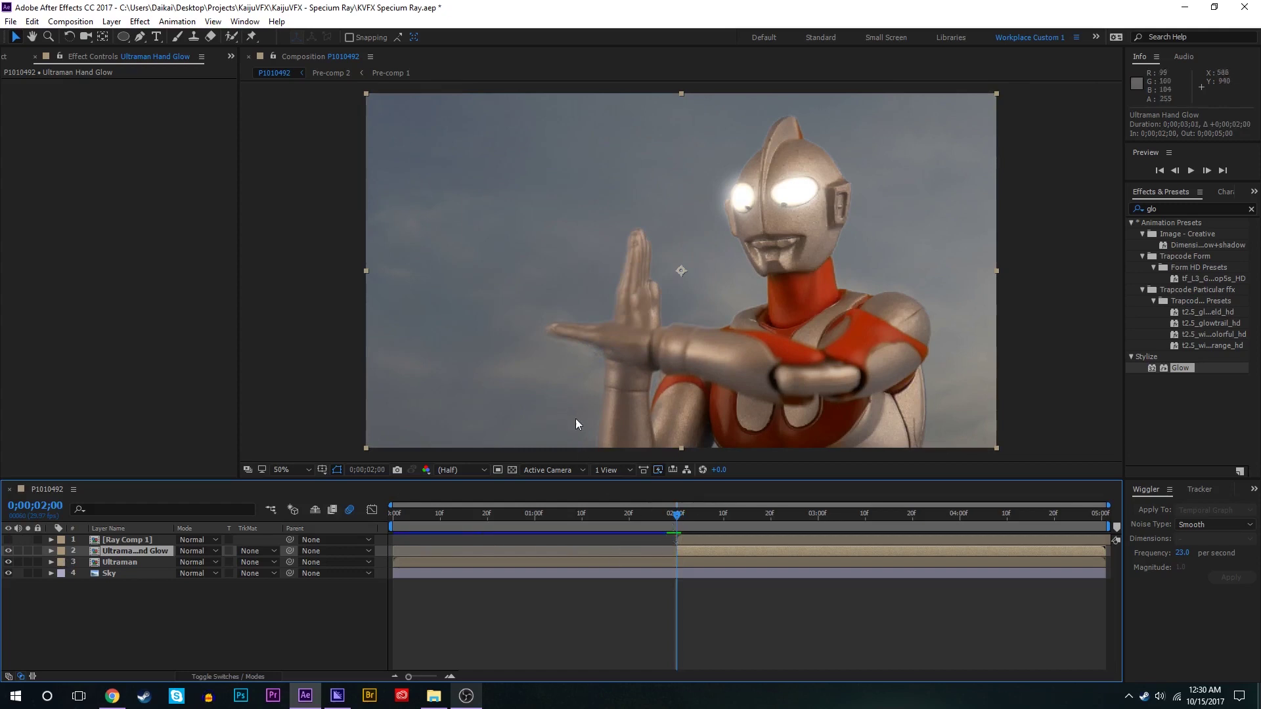
Trace a closed mask around Ultraman's raised hand on the Ultraman Hand Glow layer.
key(".")
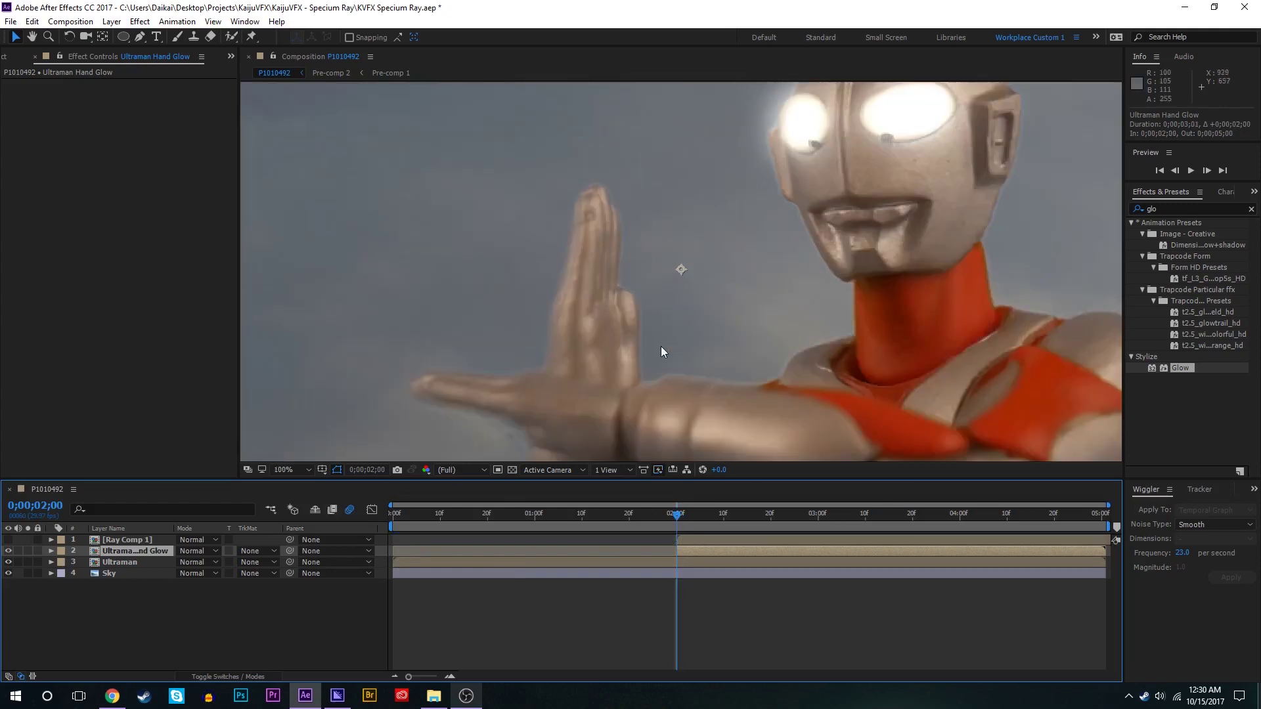
key("g")
key("Page_Down")
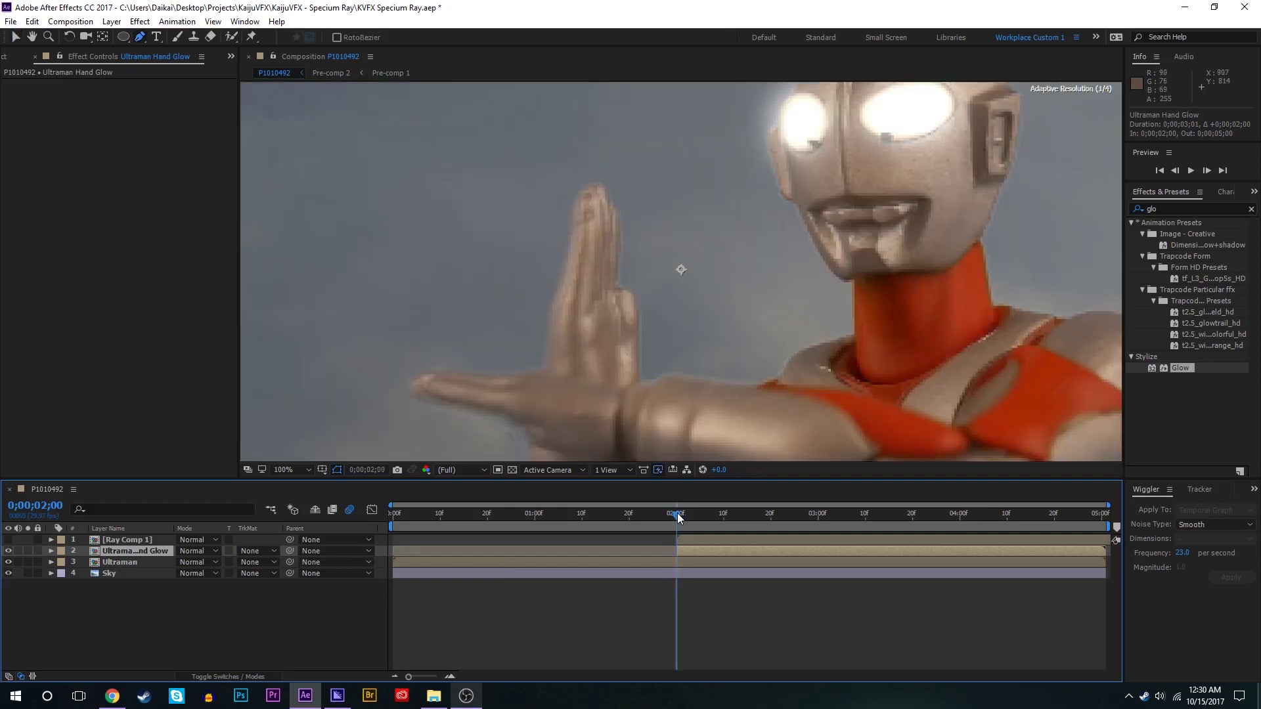
left_click(535, 364)
left_click(576, 174)
left_click(597, 163)
left_click(602, 181)
left_click(603, 216)
left_click(597, 259)
left_click(595, 290)
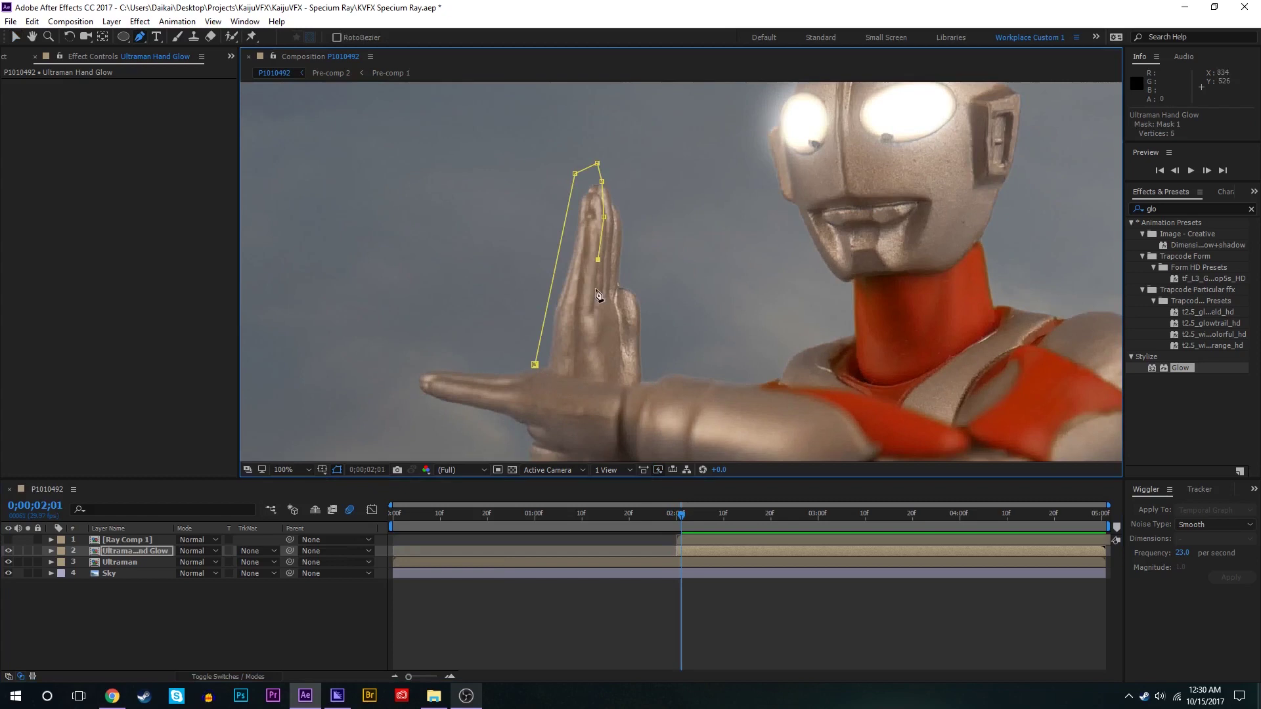
left_click(594, 311)
left_click(595, 365)
left_click(593, 378)
left_click(561, 379)
left_click(535, 364)
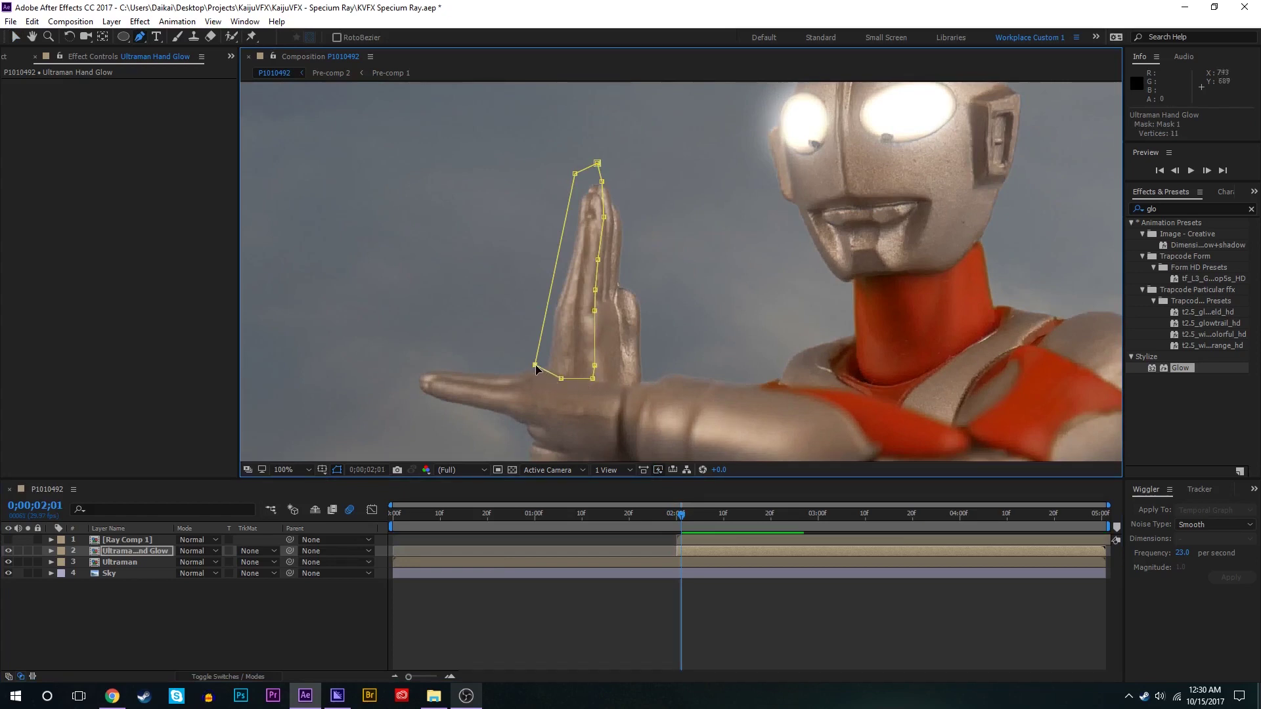
Set the hand mask's feather to 9 pixels.
key("f")
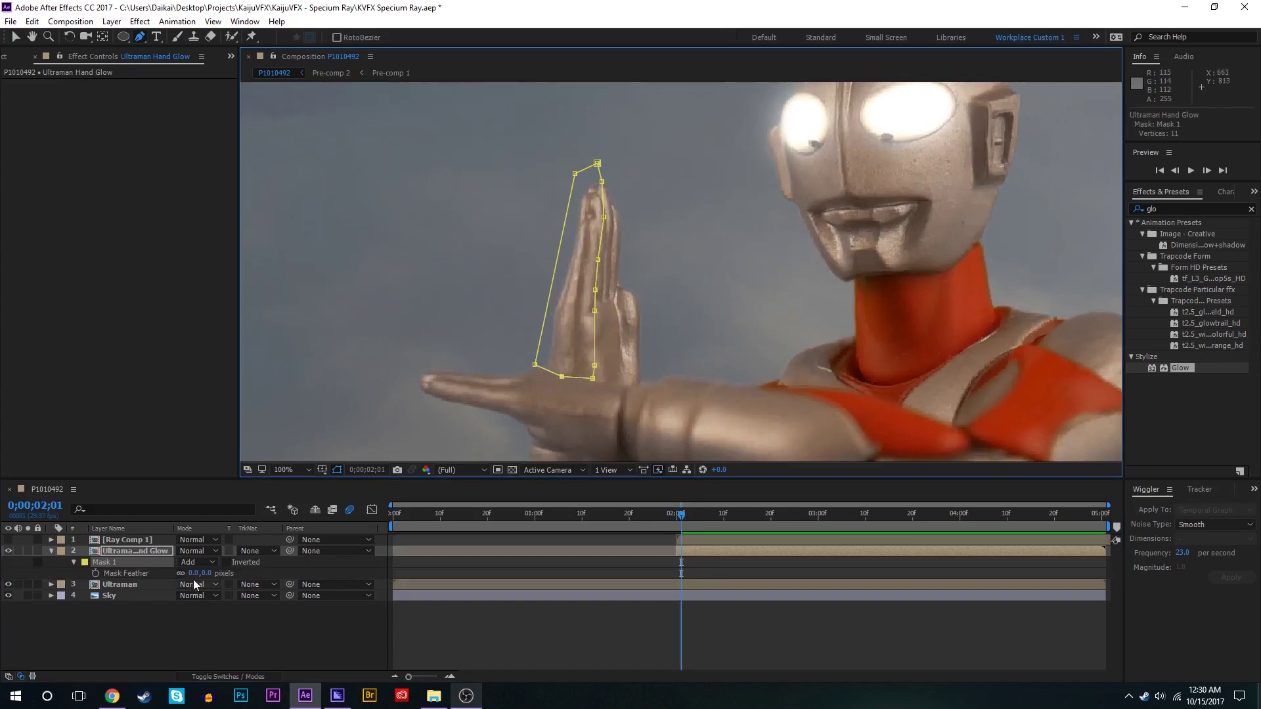
left_click(199, 573)
type("9")
key("Return")
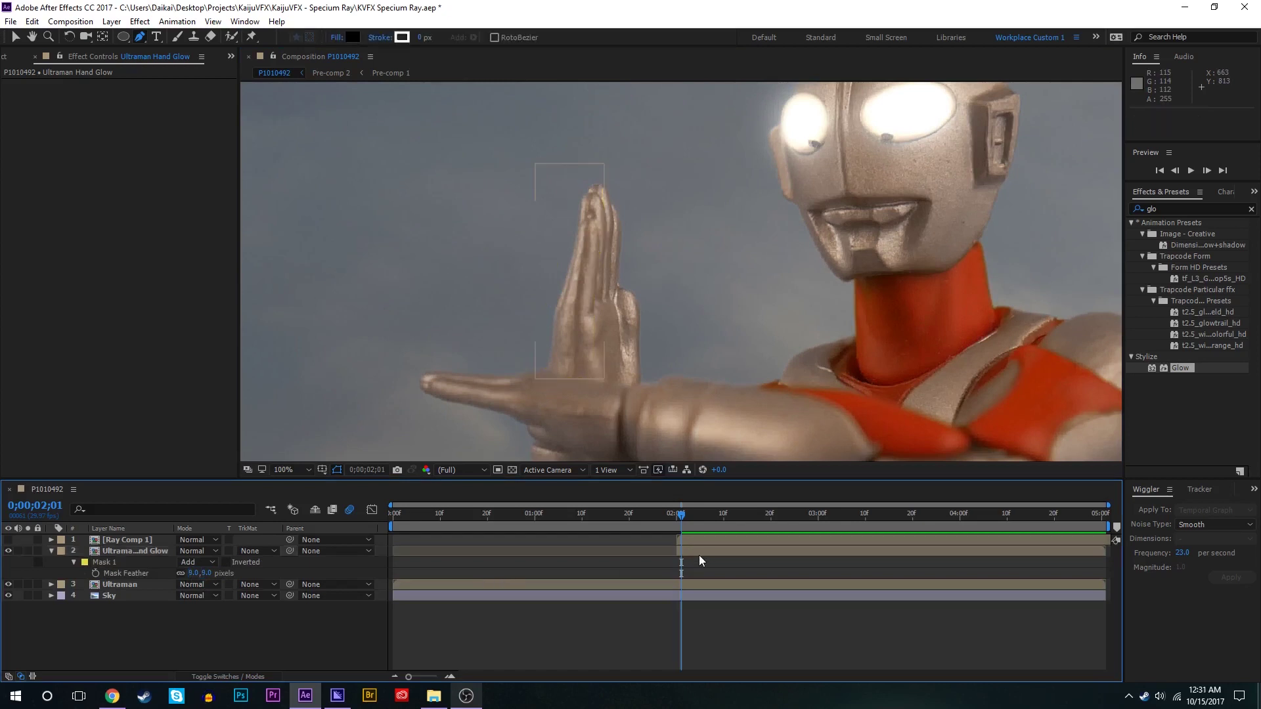
left_click(699, 555)
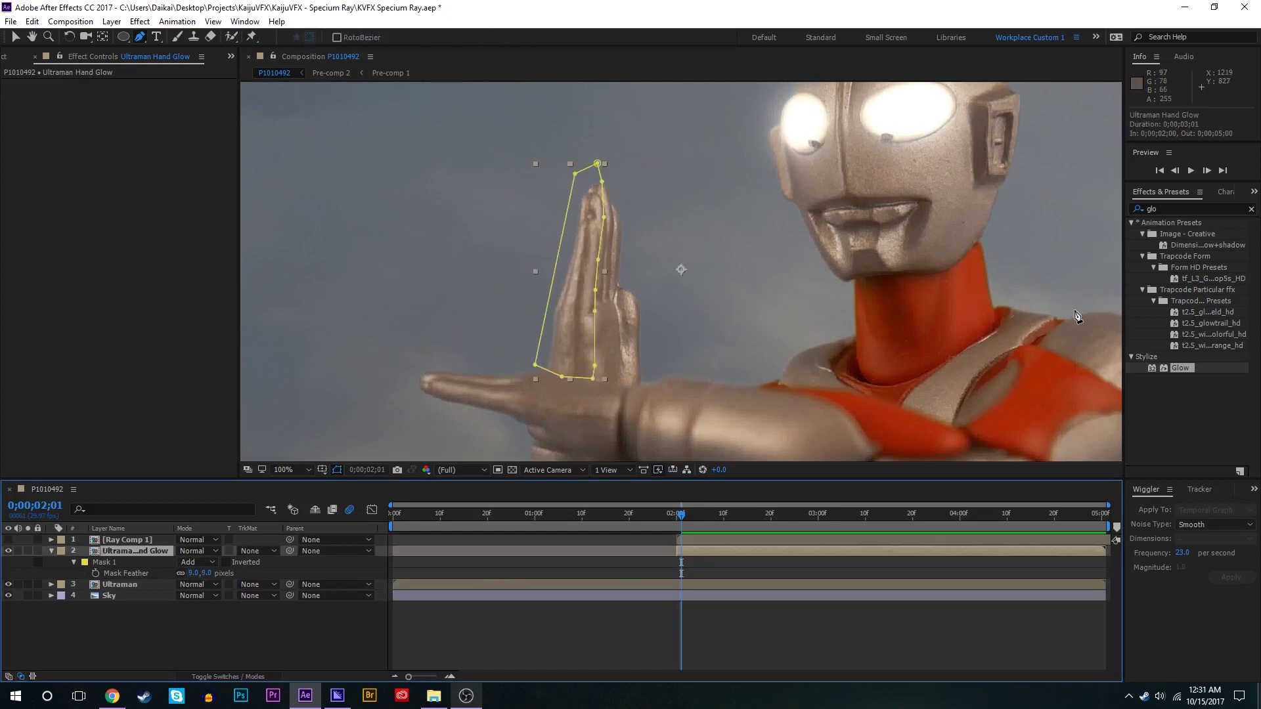
left_click(1196, 208)
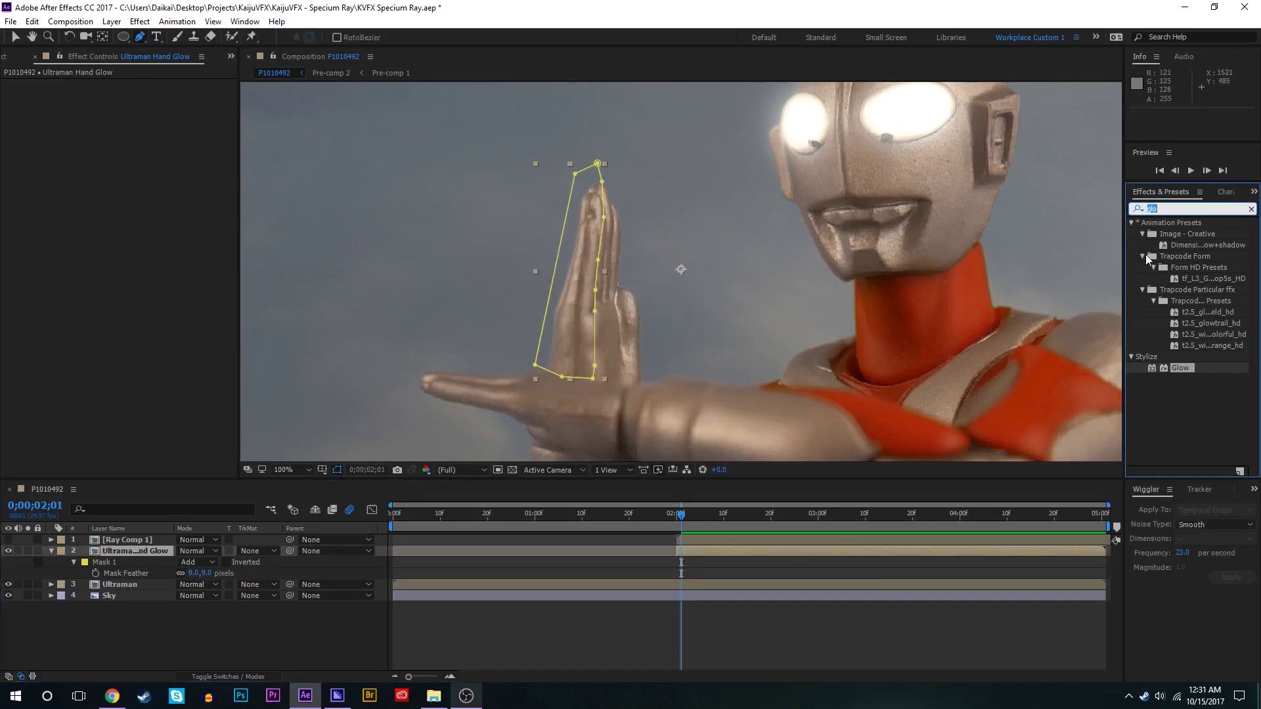
Apply VC Color Vibrance to the hand glow layer with a cyan tint.
type("vc")
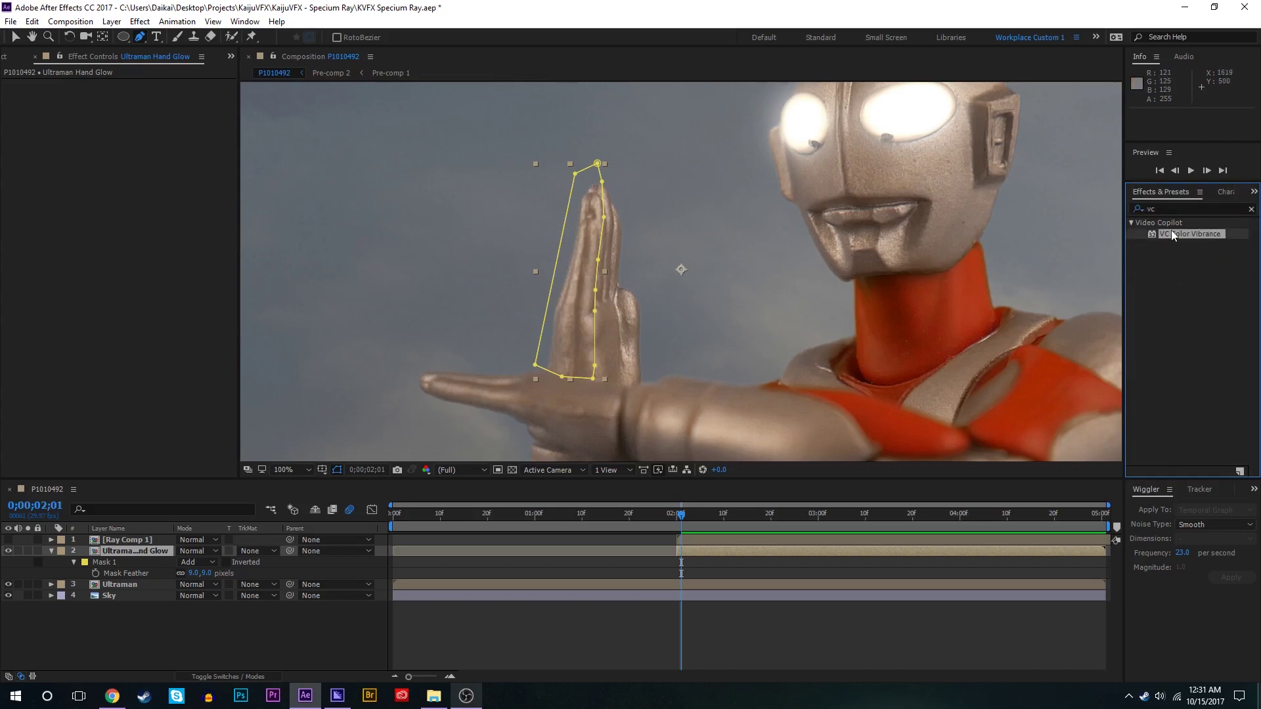
double_click(1172, 230)
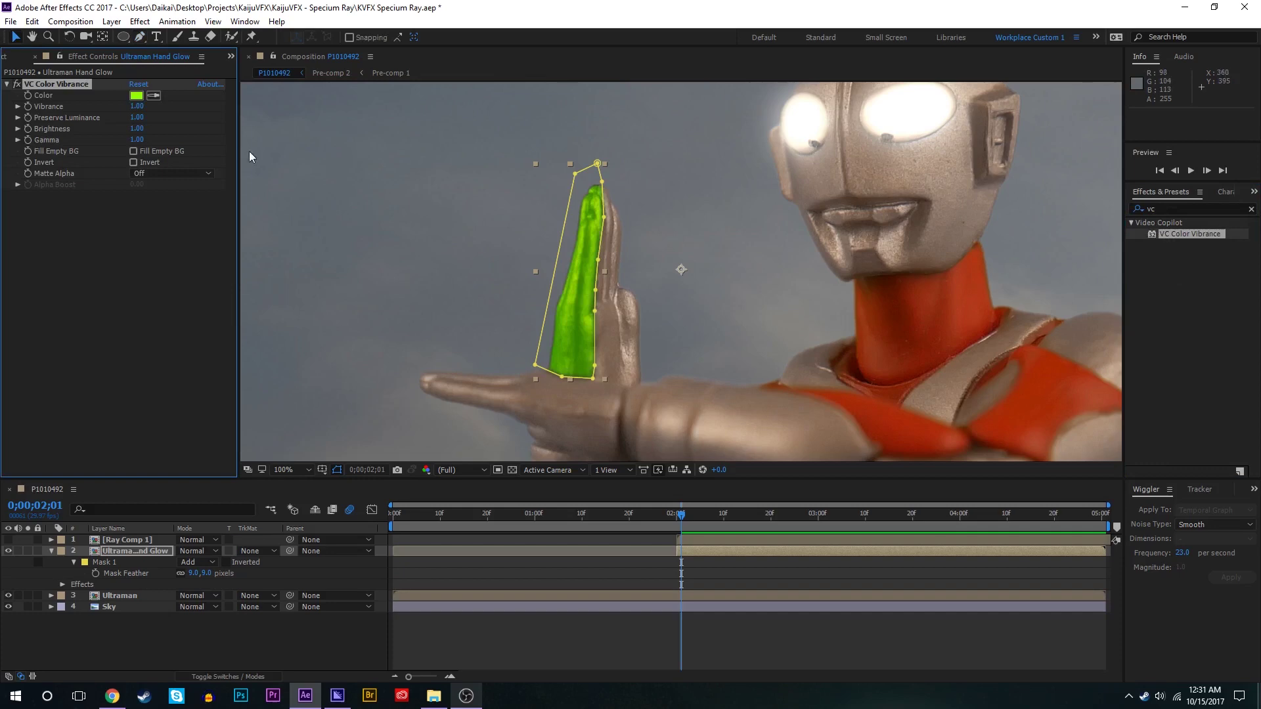
left_click(135, 97)
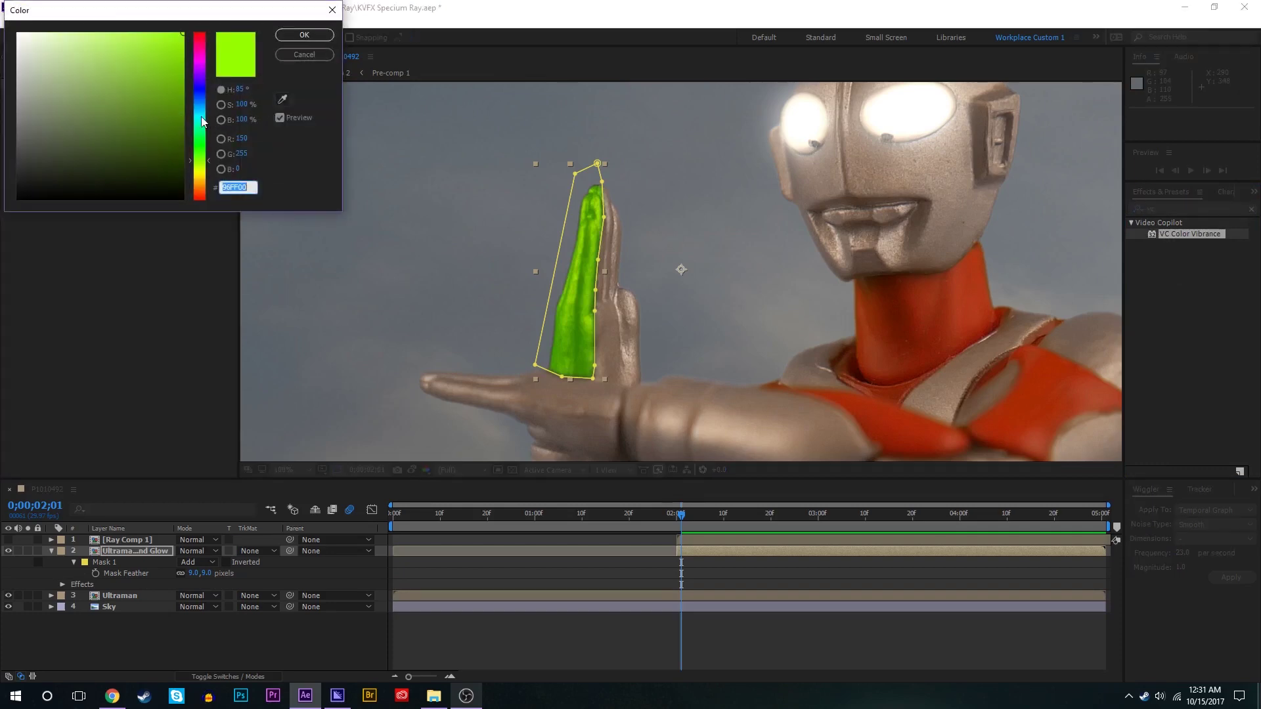
left_click_drag(201, 116, 197, 110)
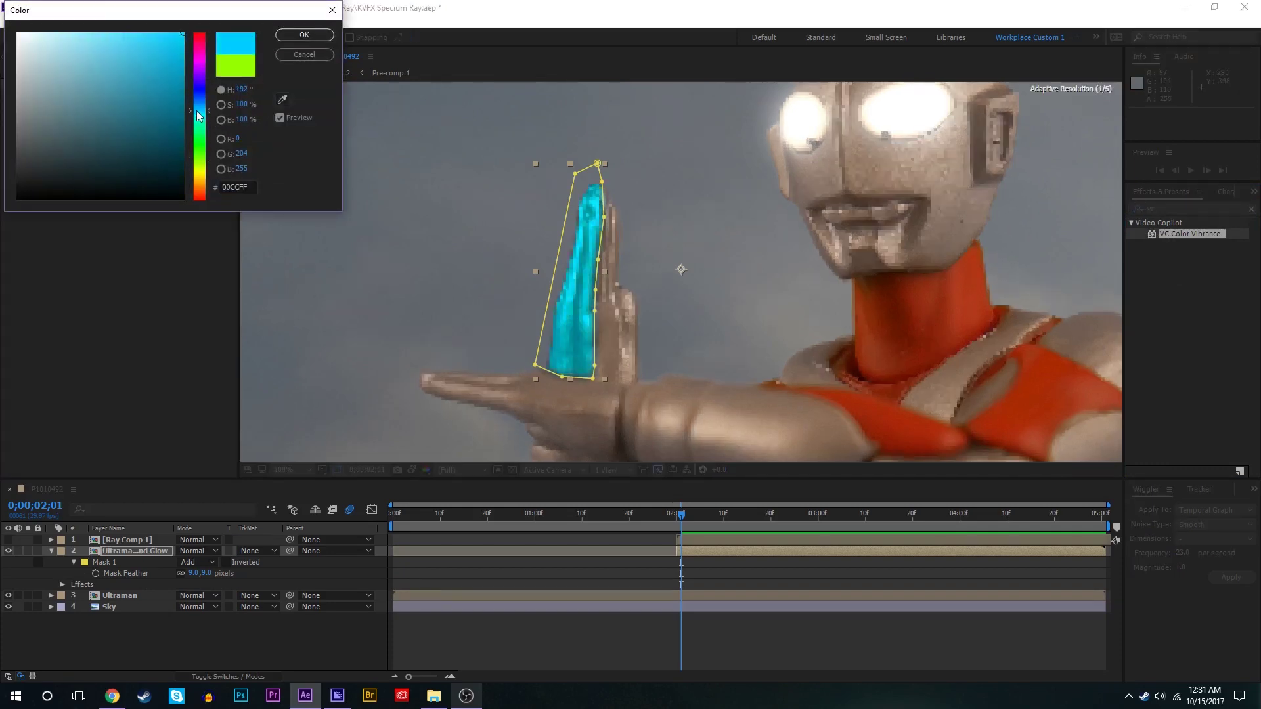
left_click(305, 34)
left_click_drag(211, 119, 171, 528)
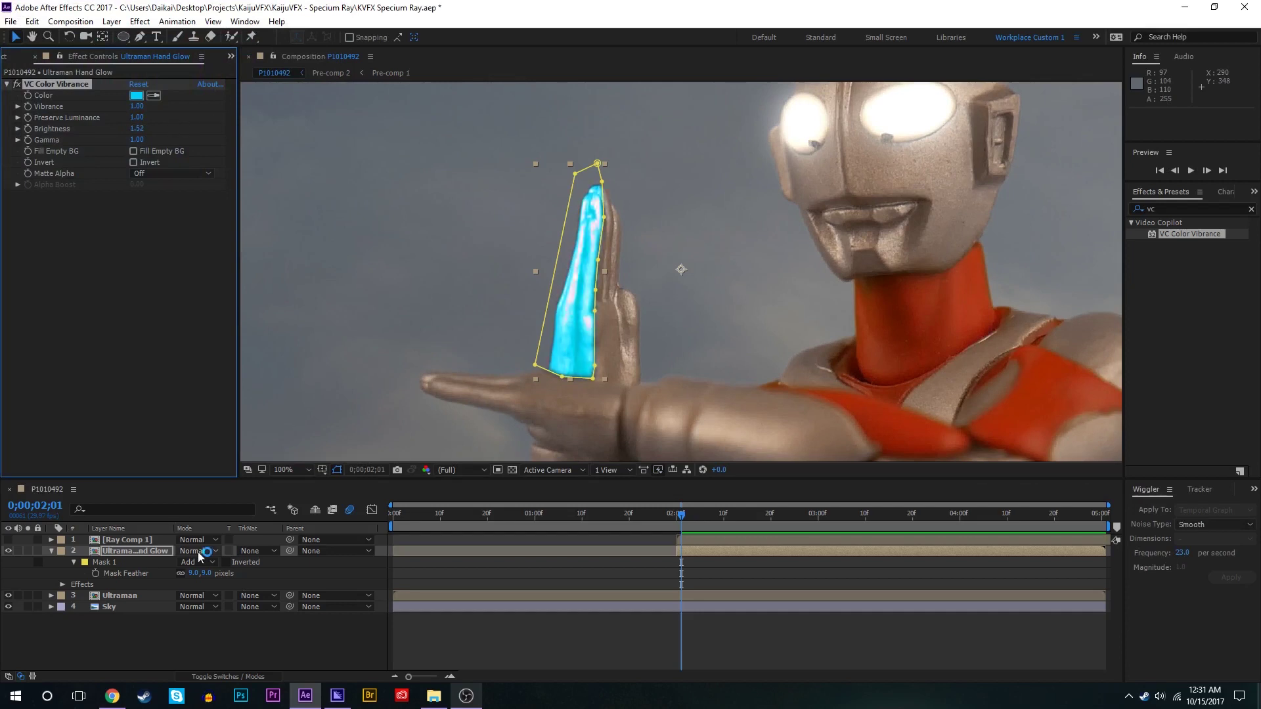
Add a Glow (radius 75) and a duplicate Glow 2 with higher threshold and 754 radius.
left_click(1196, 208)
type("glo")
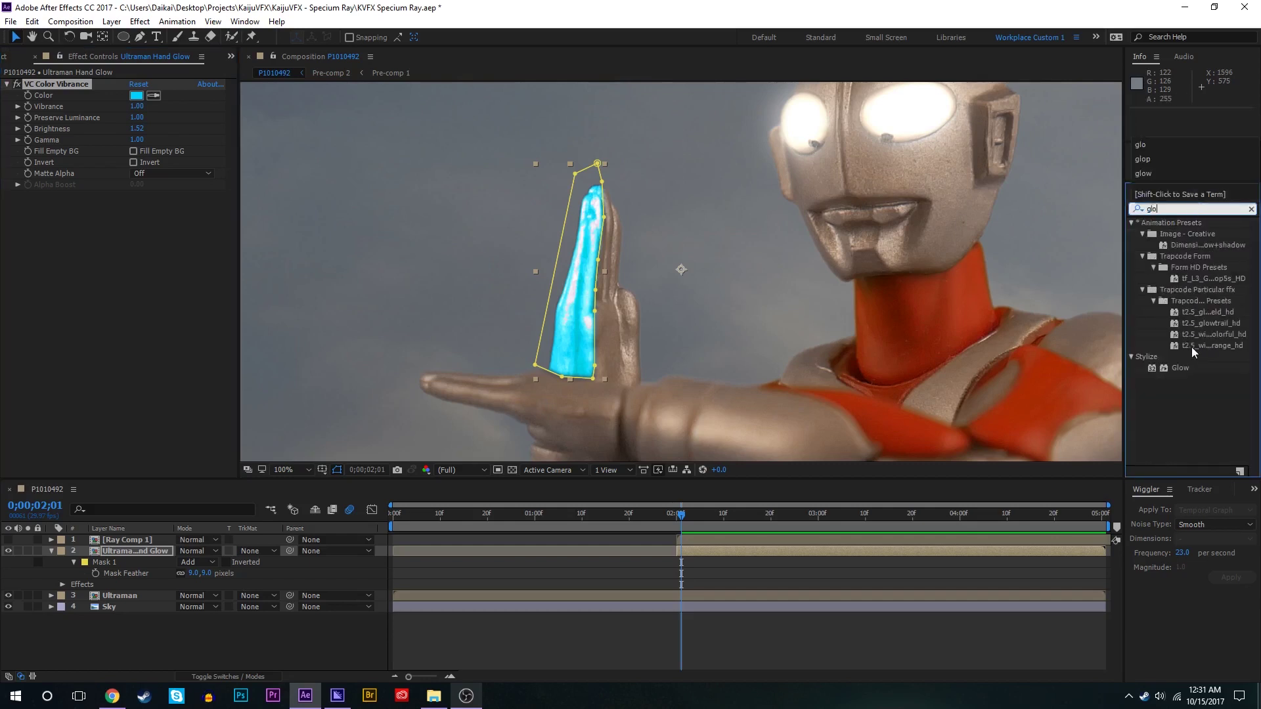
double_click(1190, 368)
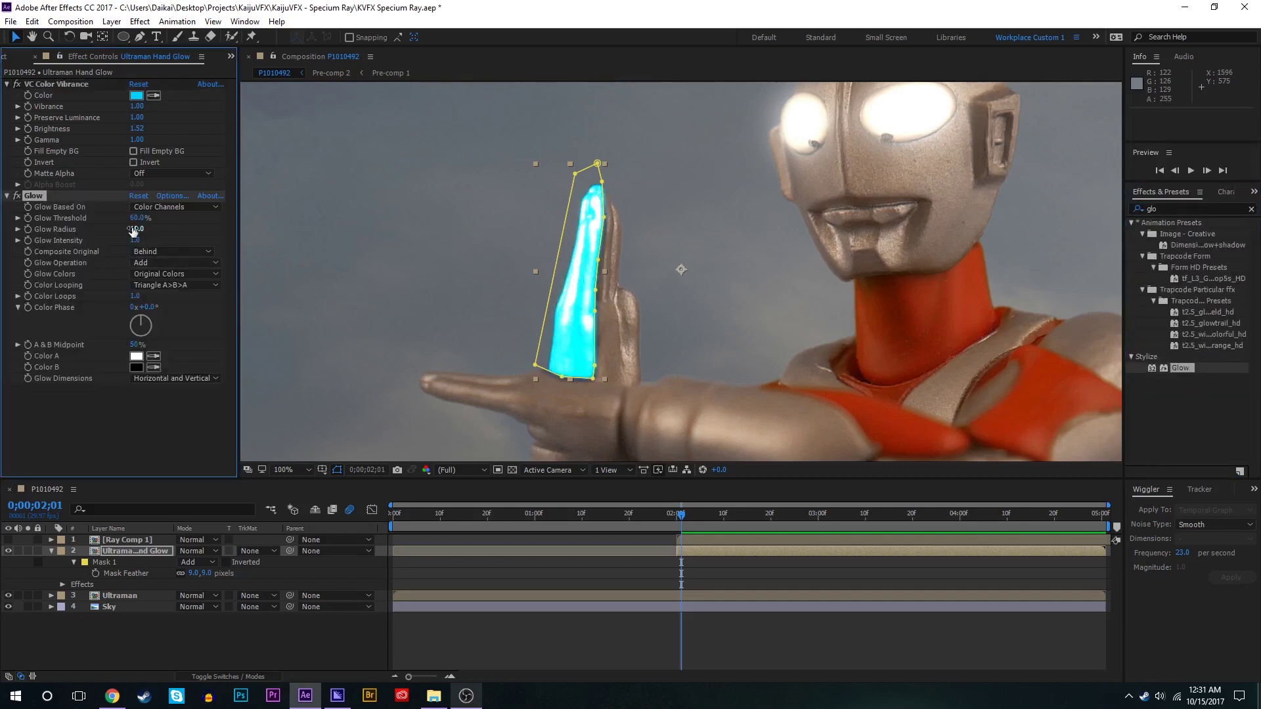
left_click_drag(137, 218, 170, 224)
key("ctrl+d")
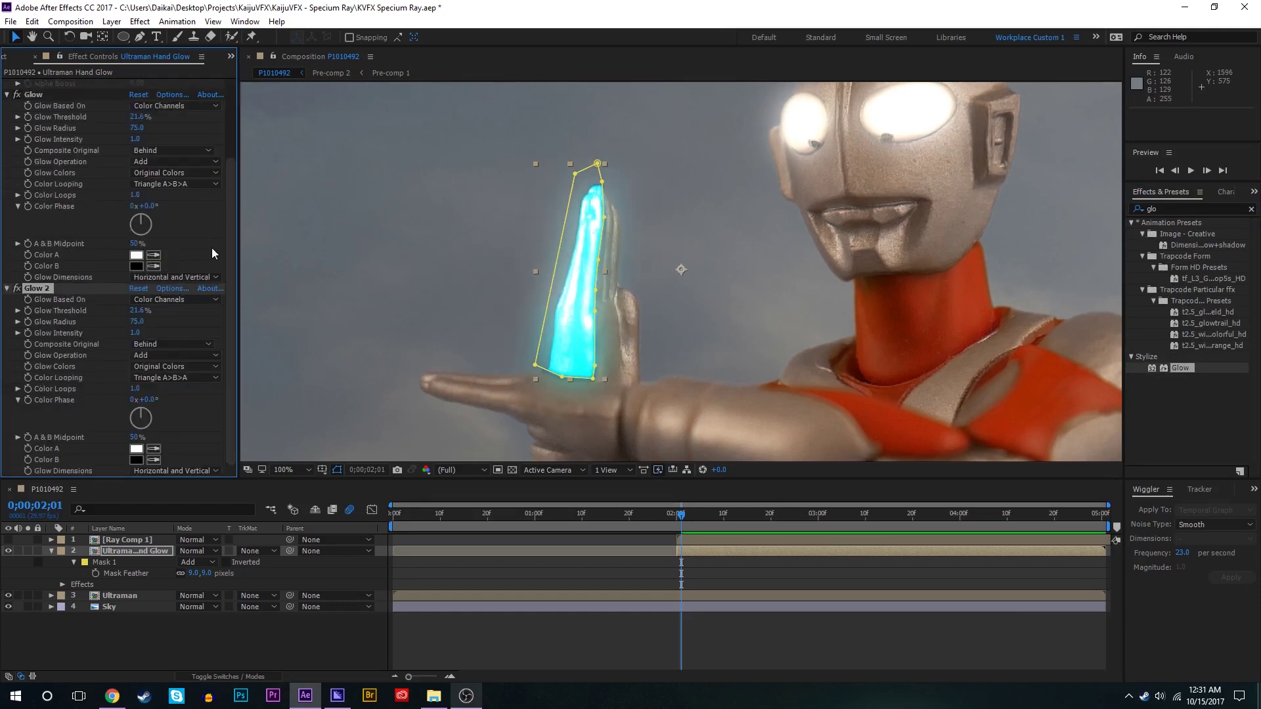
left_click_drag(139, 316, 523, 276)
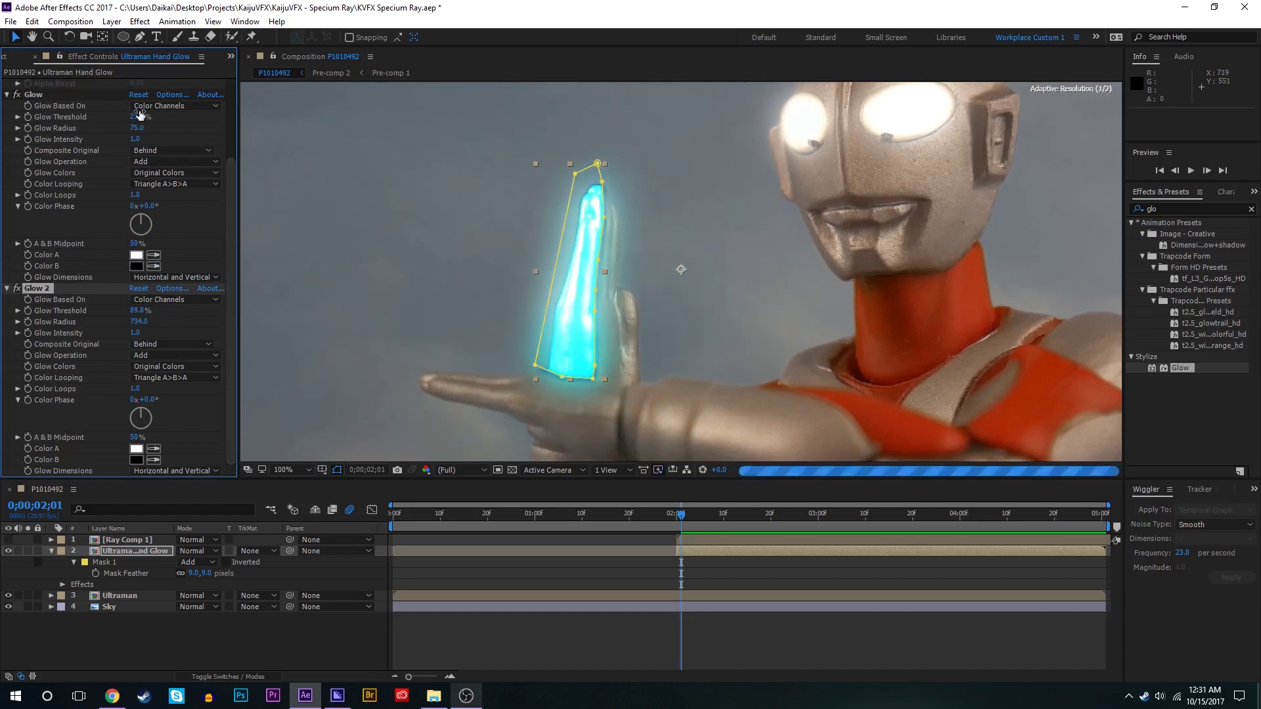
Make the VC Color Vibrance cyan tint paler.
scroll(146, 134, "up", 3)
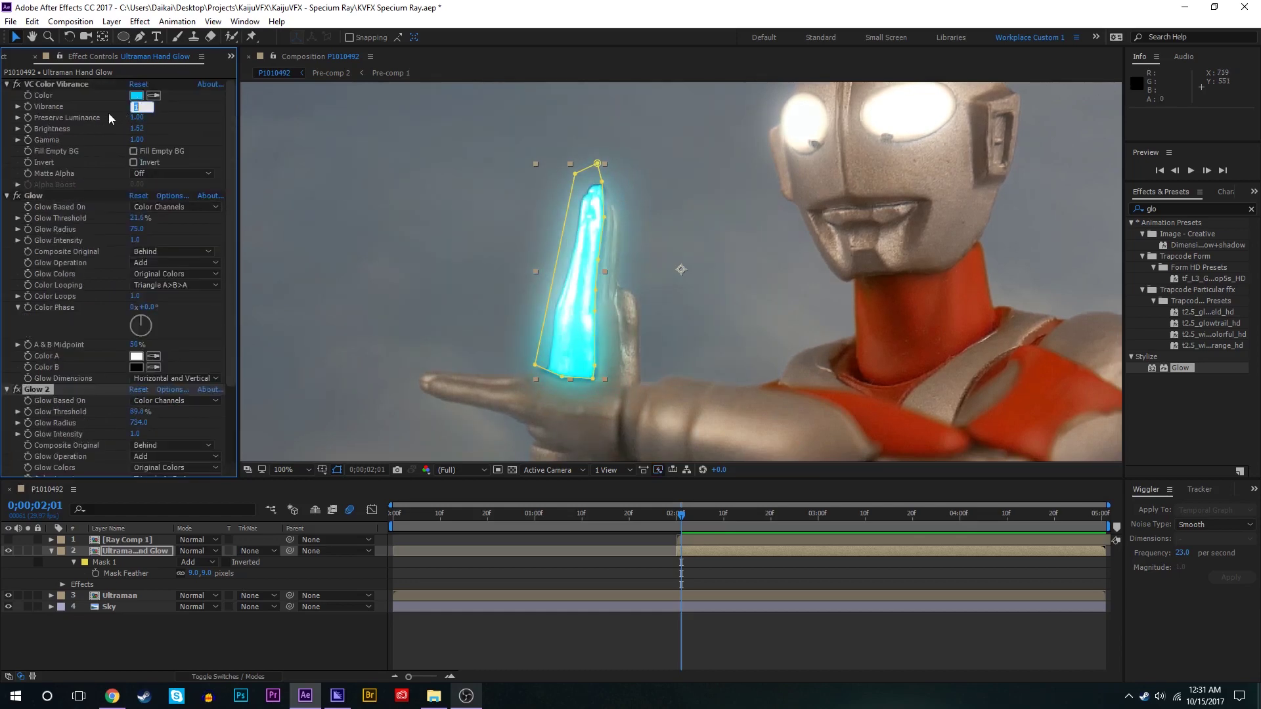
left_click(136, 97)
left_click_drag(124, 56, 121, 16)
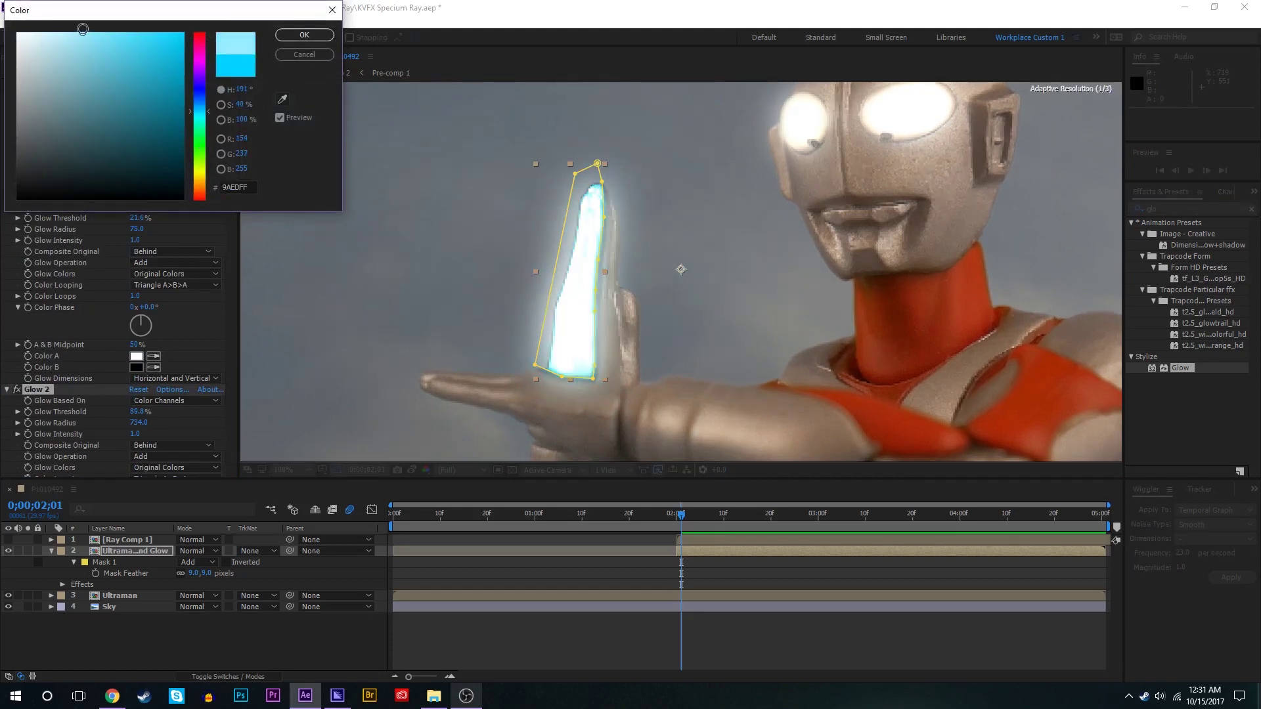
Set Ultraman Hand Glow to Screen blending and view the composition at 50%.
left_click(303, 37)
left_click(197, 551)
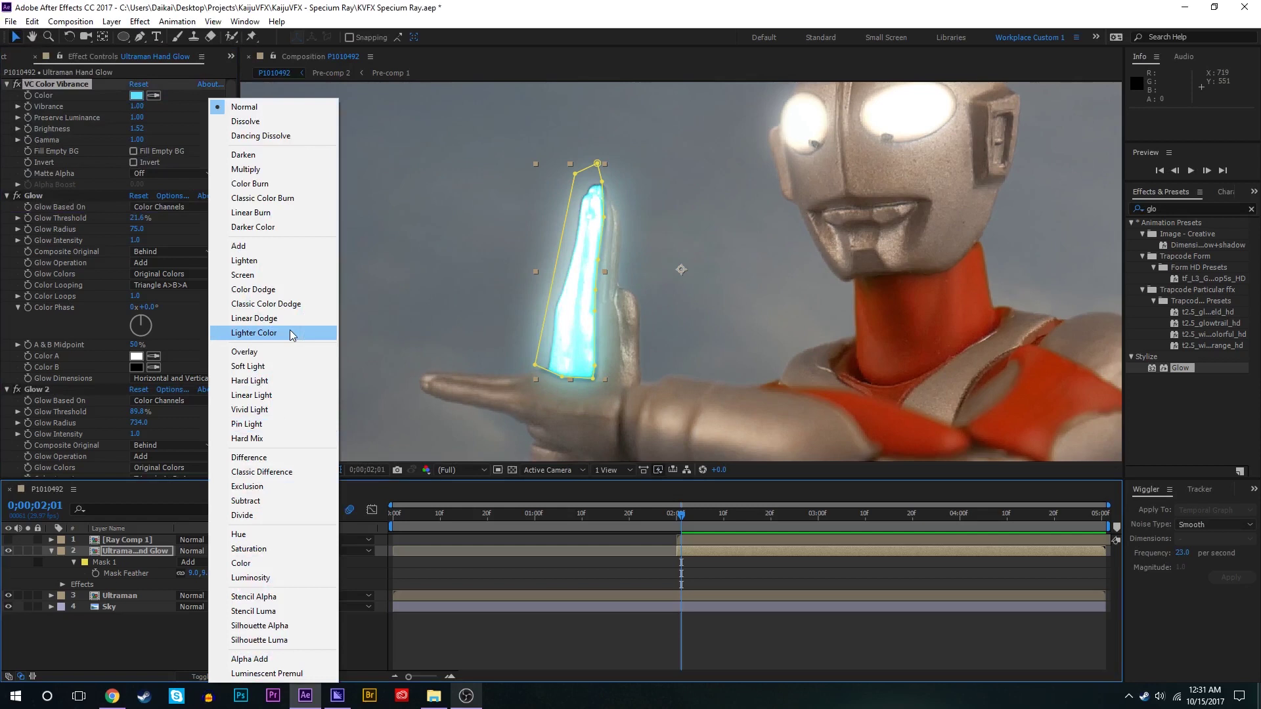
left_click(242, 274)
left_click(614, 593)
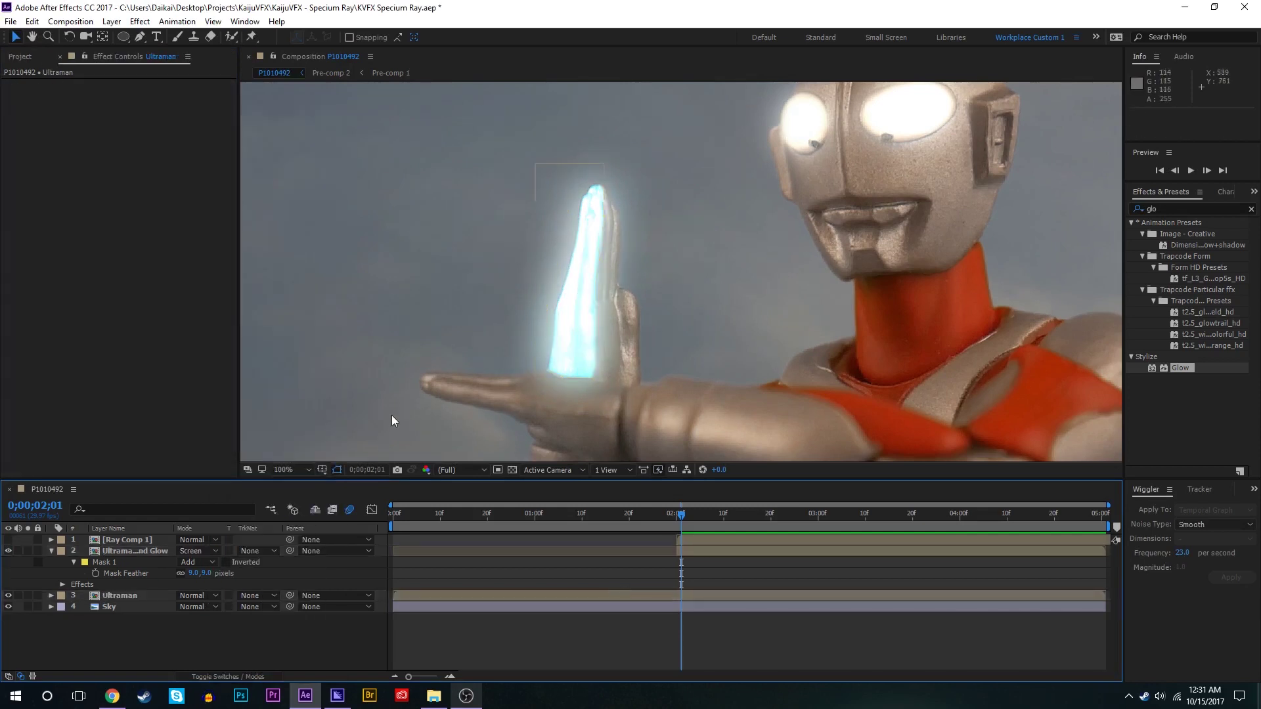
left_click(299, 470)
left_click(282, 365)
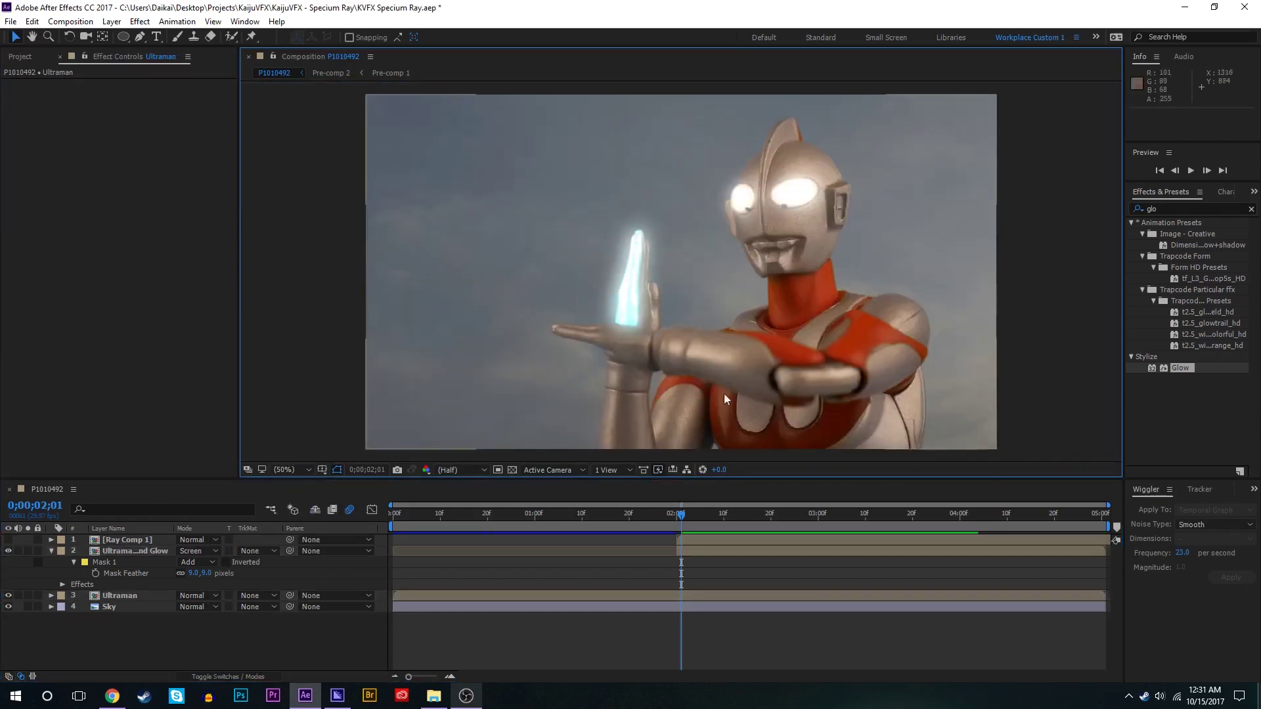
Show both layers, set Ray Comp 1 to Screen blending, and preview the composition.
left_click_drag(8, 541, 7, 552)
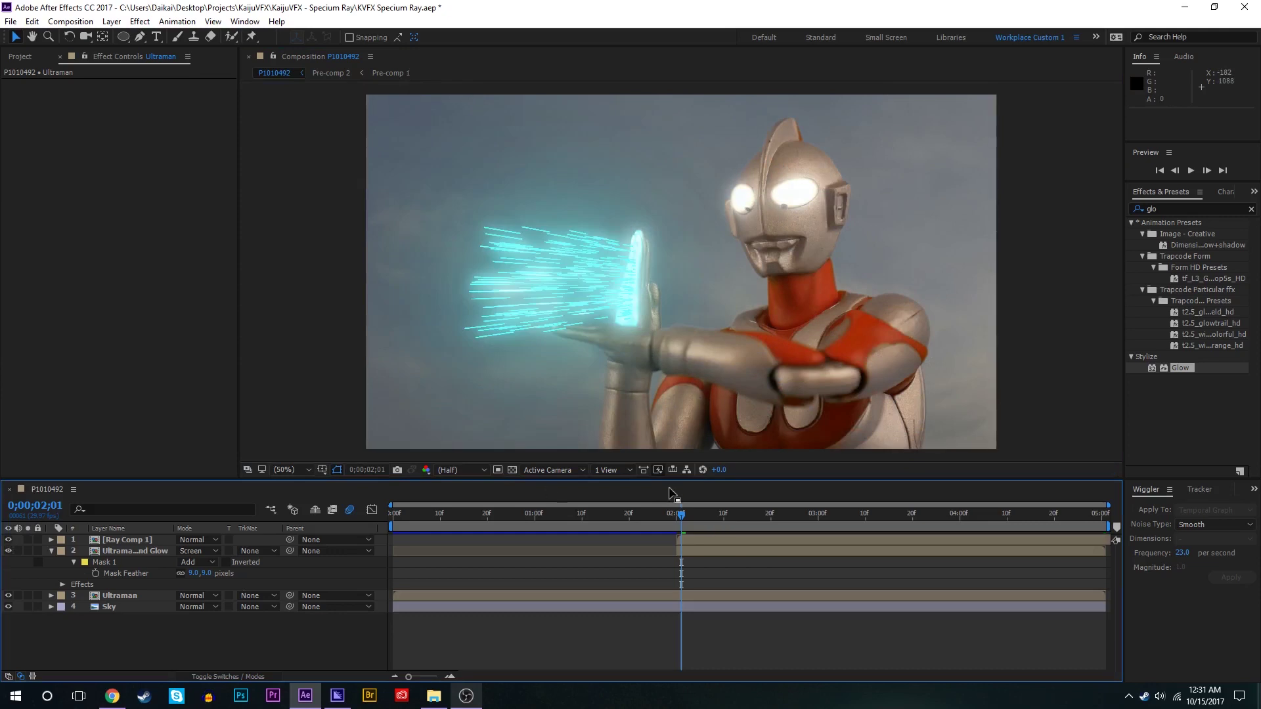
left_click(195, 540)
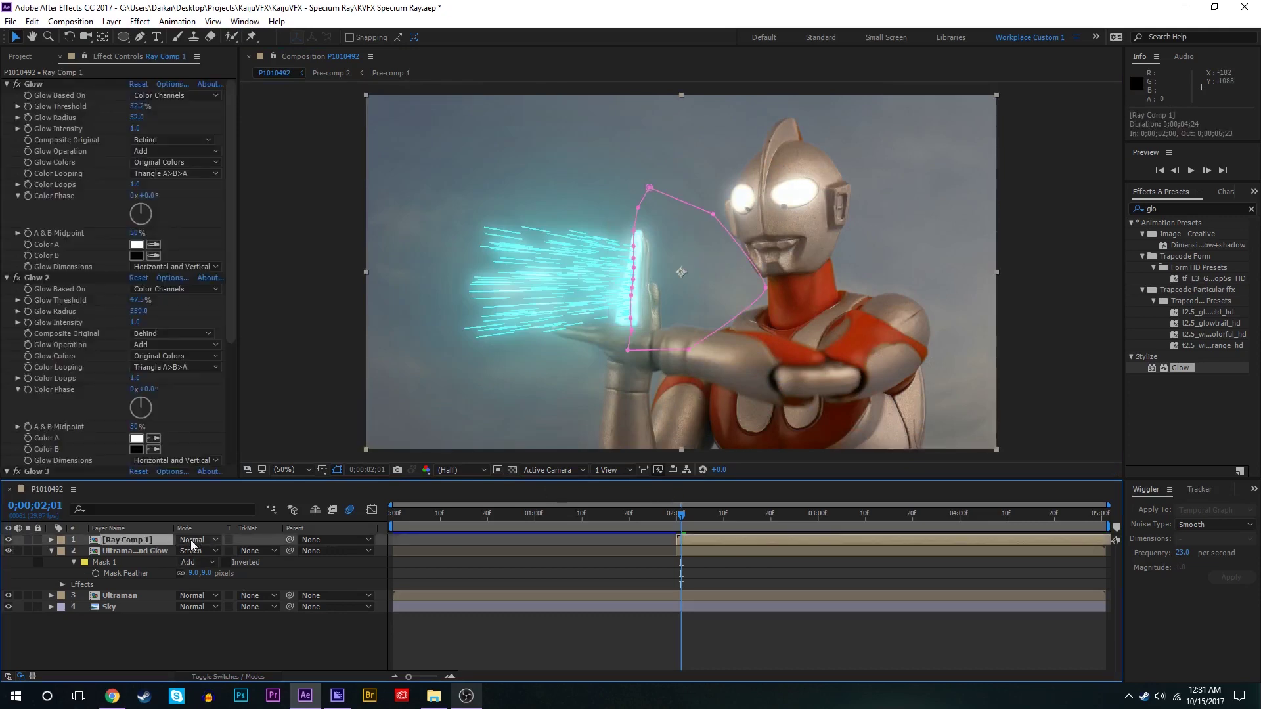
left_click(179, 539)
left_click(267, 277)
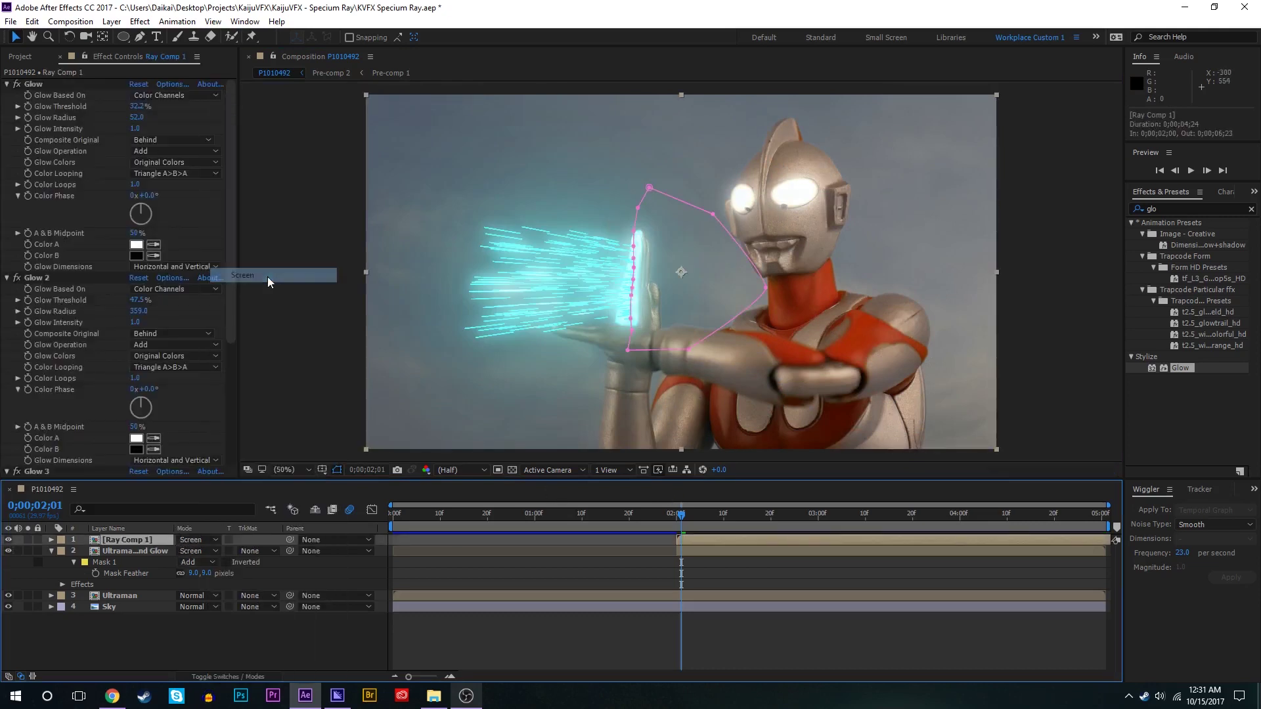
left_click(699, 586)
key("space")
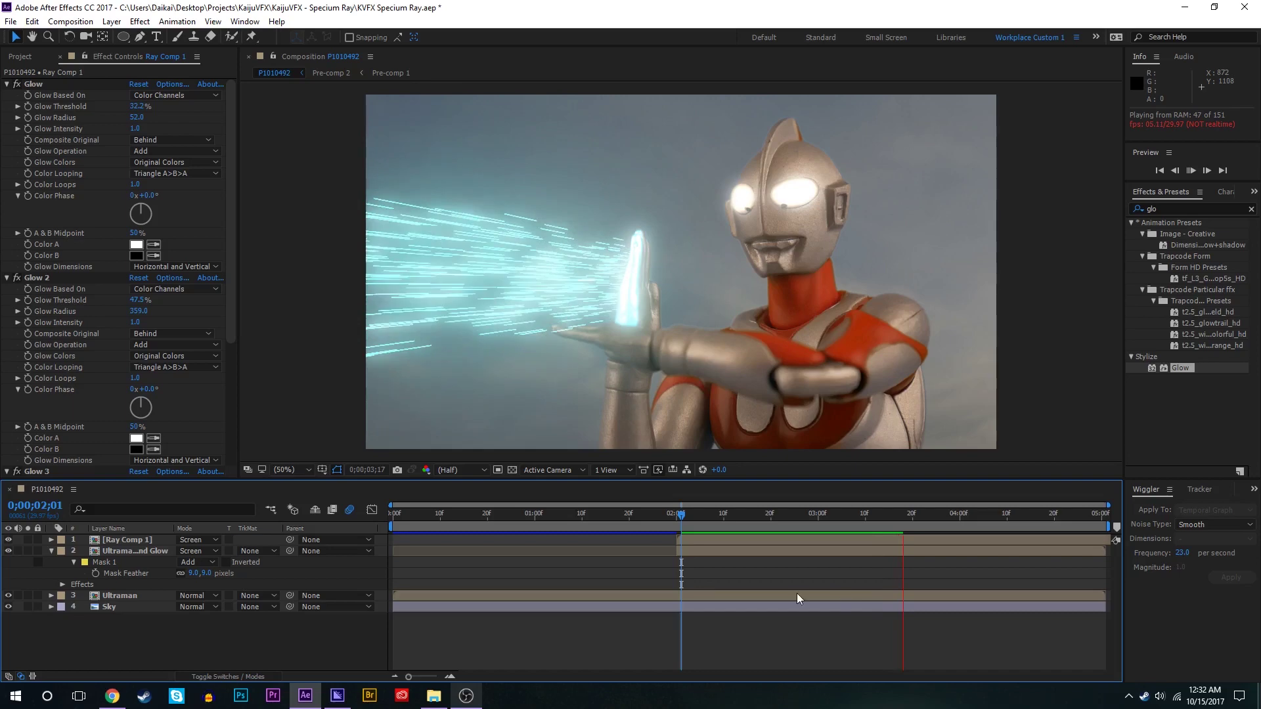
Raise the Ultraman Hand Glow mask feather to 59 px, hiding Ray Comp 1 briefly to judge the glow.
left_click(216, 561)
key("f")
key("slash")
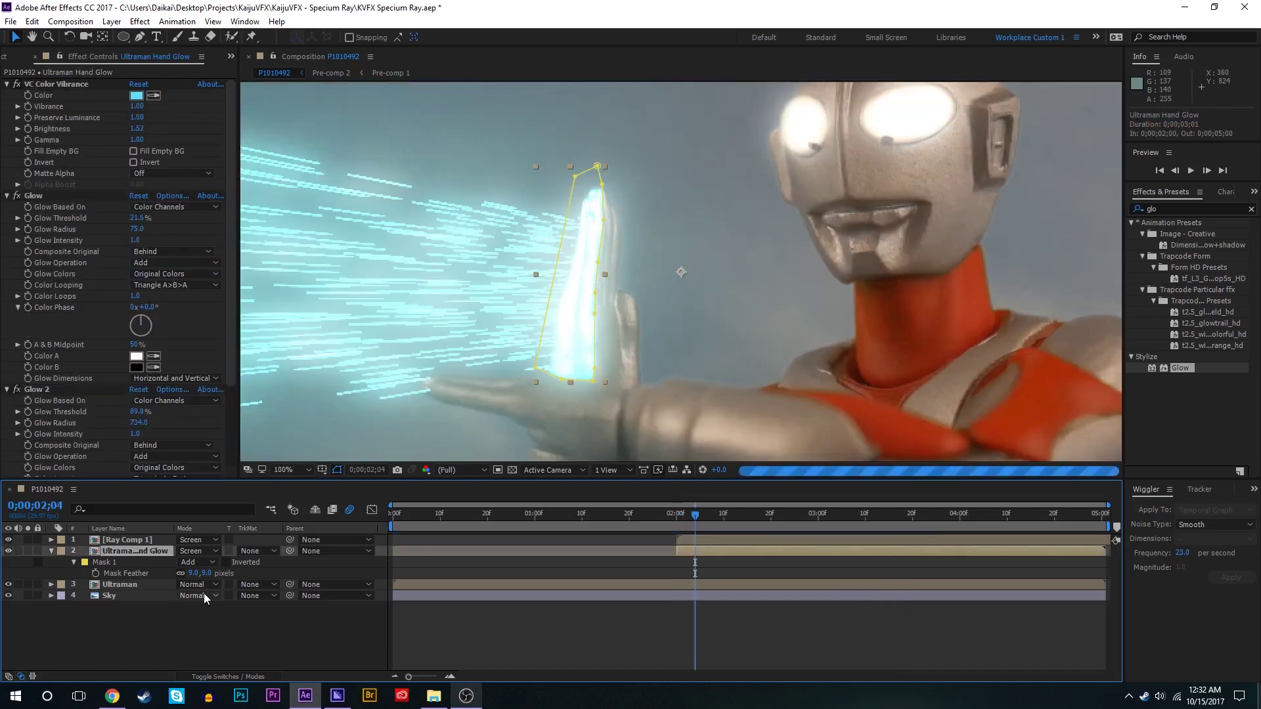
left_click_drag(197, 573, 155, 566)
left_click(8, 540)
key("F2")
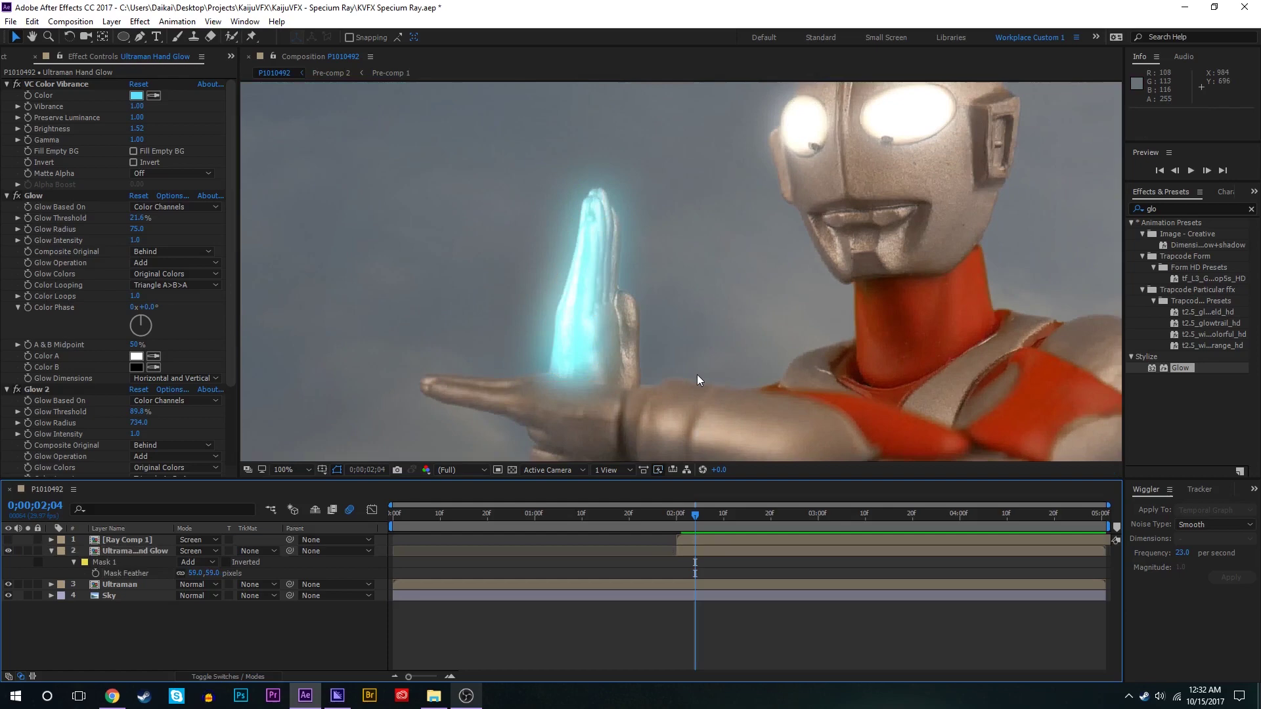
scroll(698, 380, "down", 2)
left_click(8, 539)
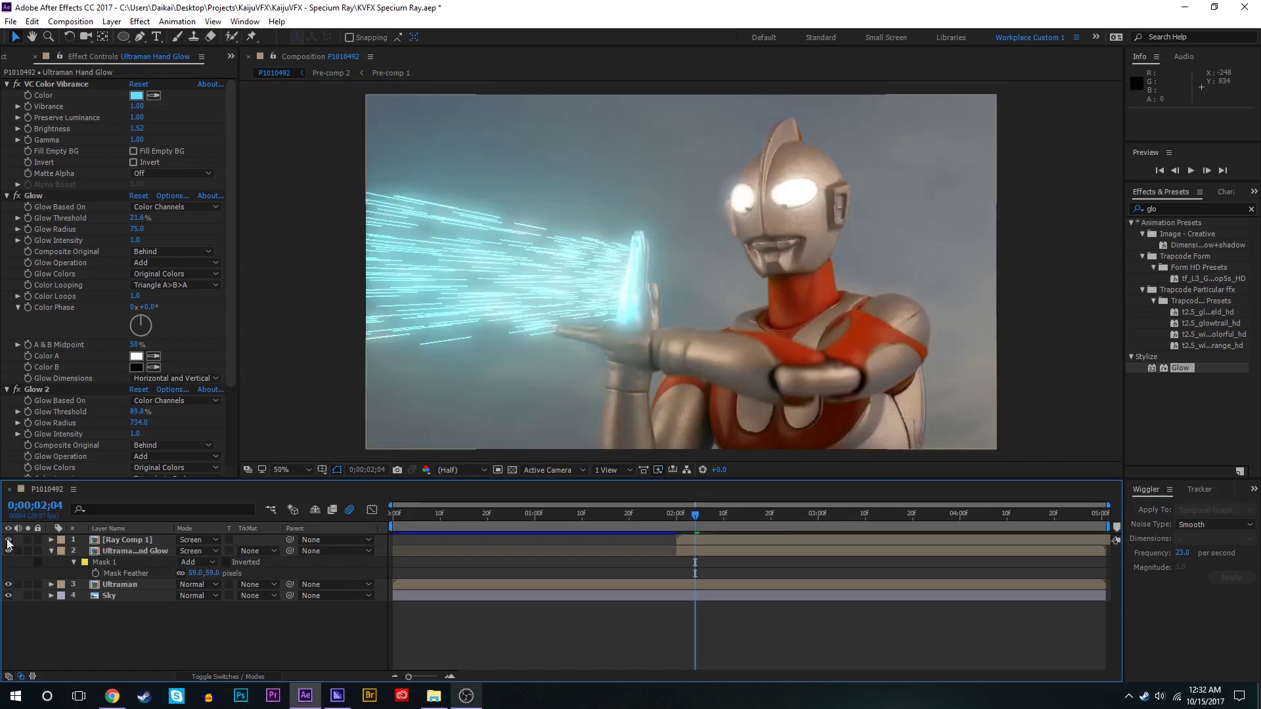
scroll(473, 374, "up", 2)
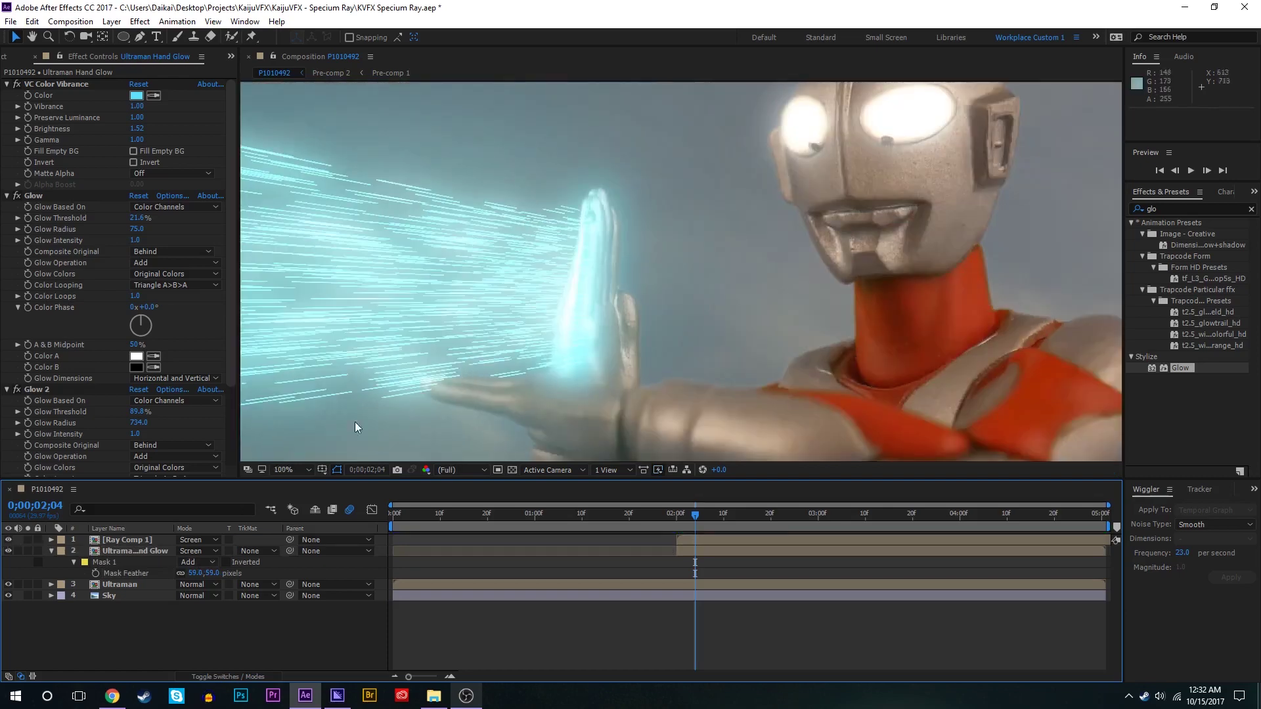
left_click_drag(195, 574, 207, 573)
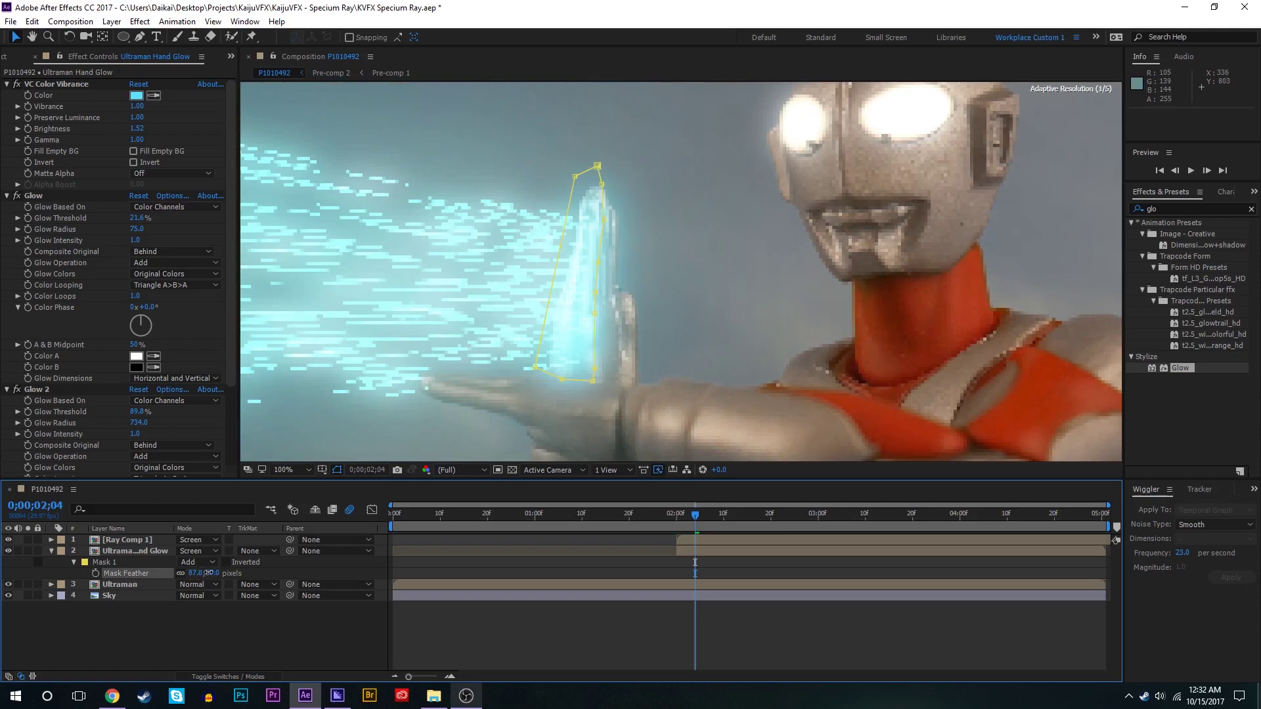
Feather the hand glow mask further to about 95 px, then scrub toward 03;07 to preview the ray.
left_click(447, 605)
left_click(691, 553)
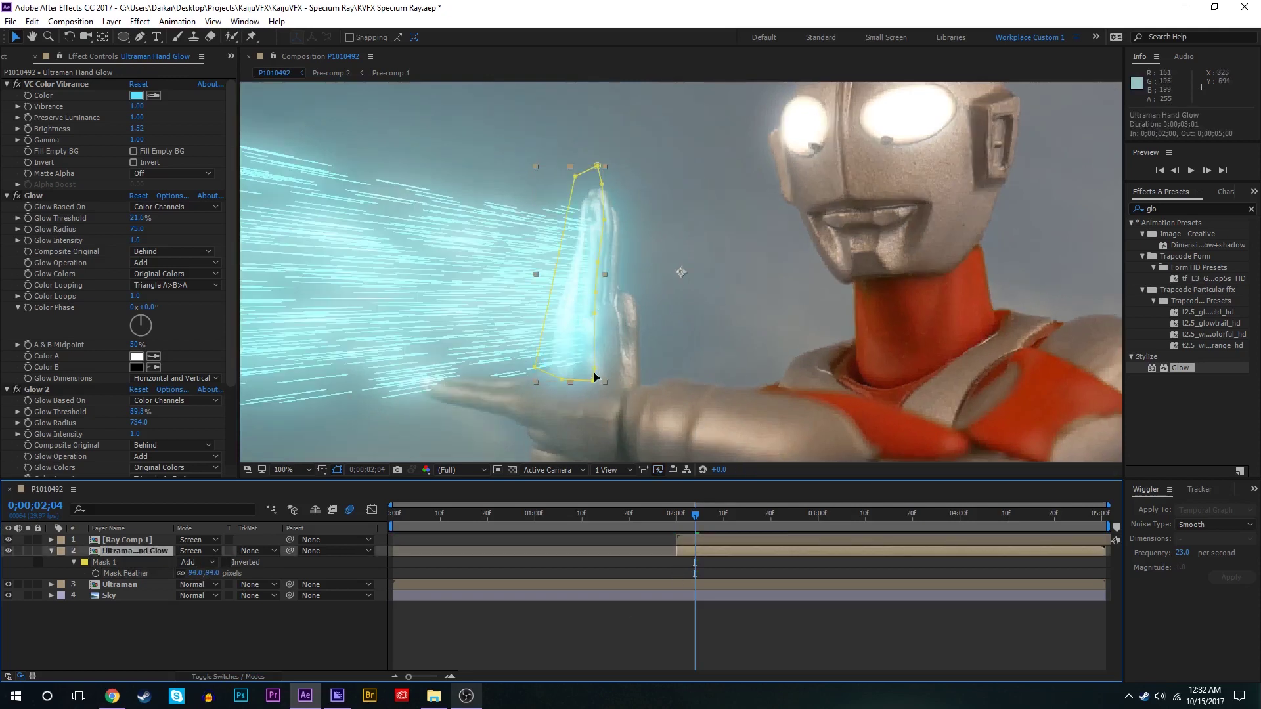
left_click_drag(582, 399, 616, 184)
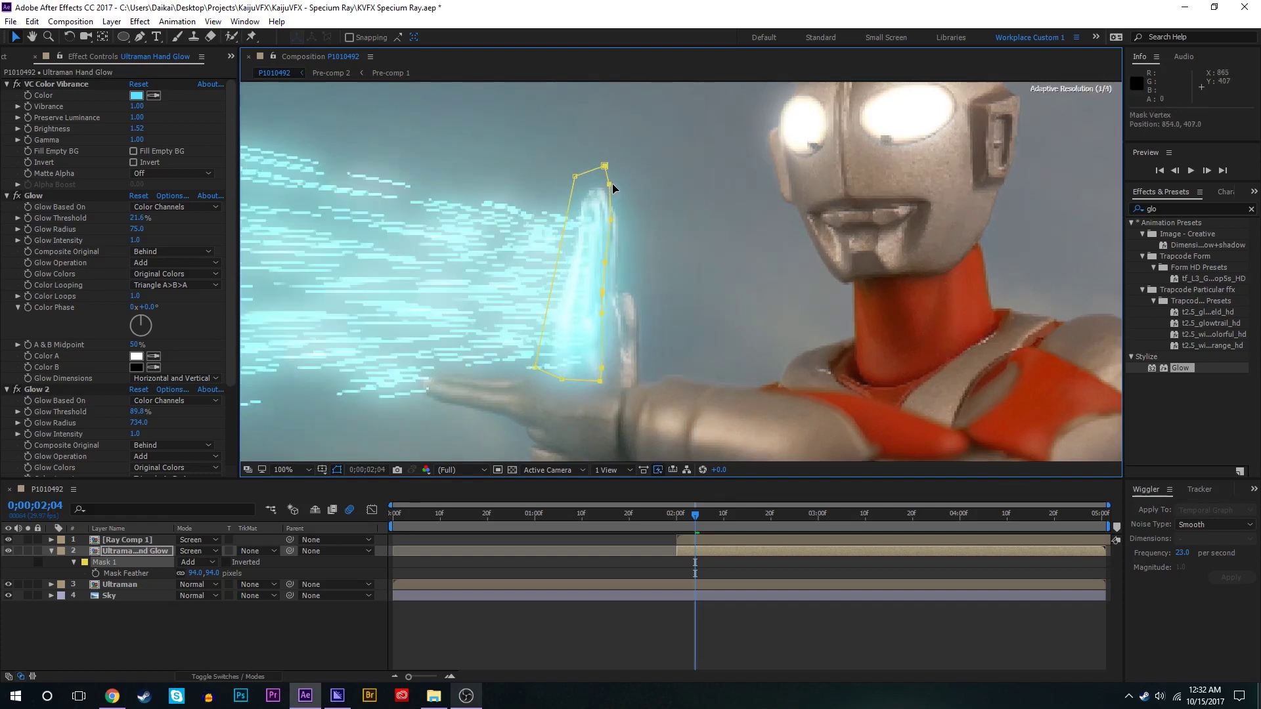
left_click(739, 563)
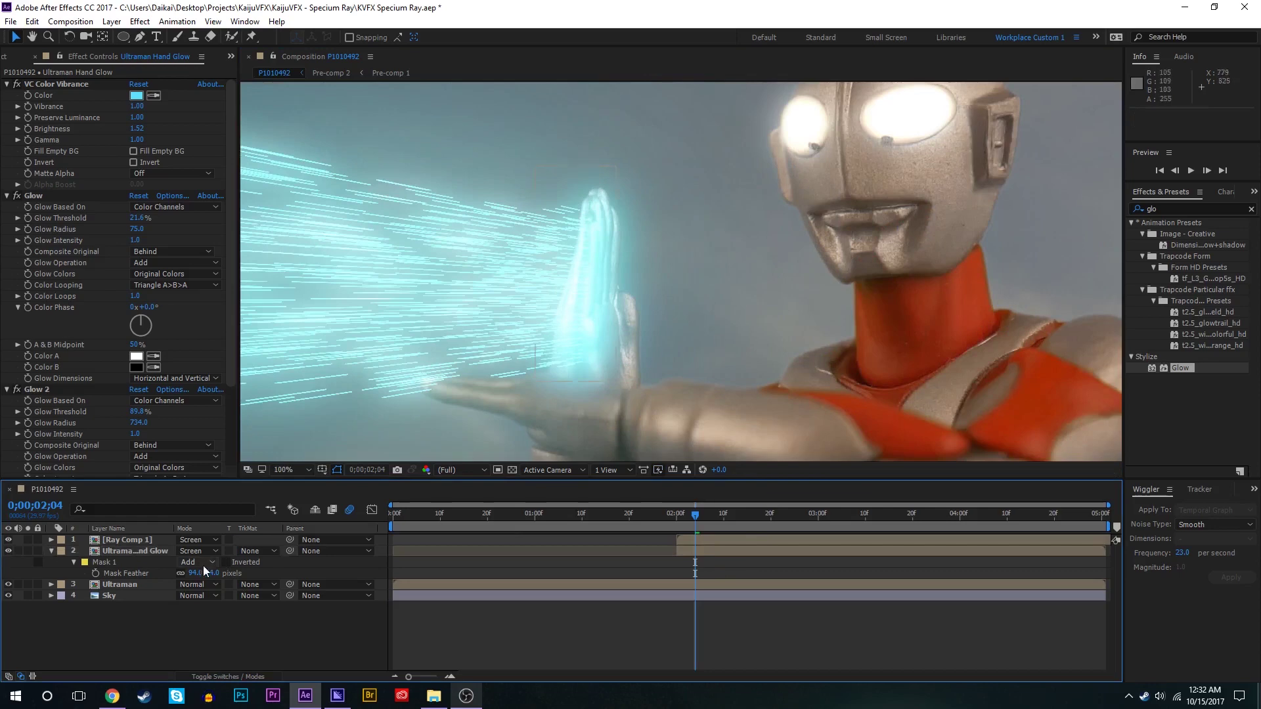
mouse_move(200, 573)
left_mouse_down()
mouse_move(212, 573)
mouse_move(181, 573)
left_mouse_up()
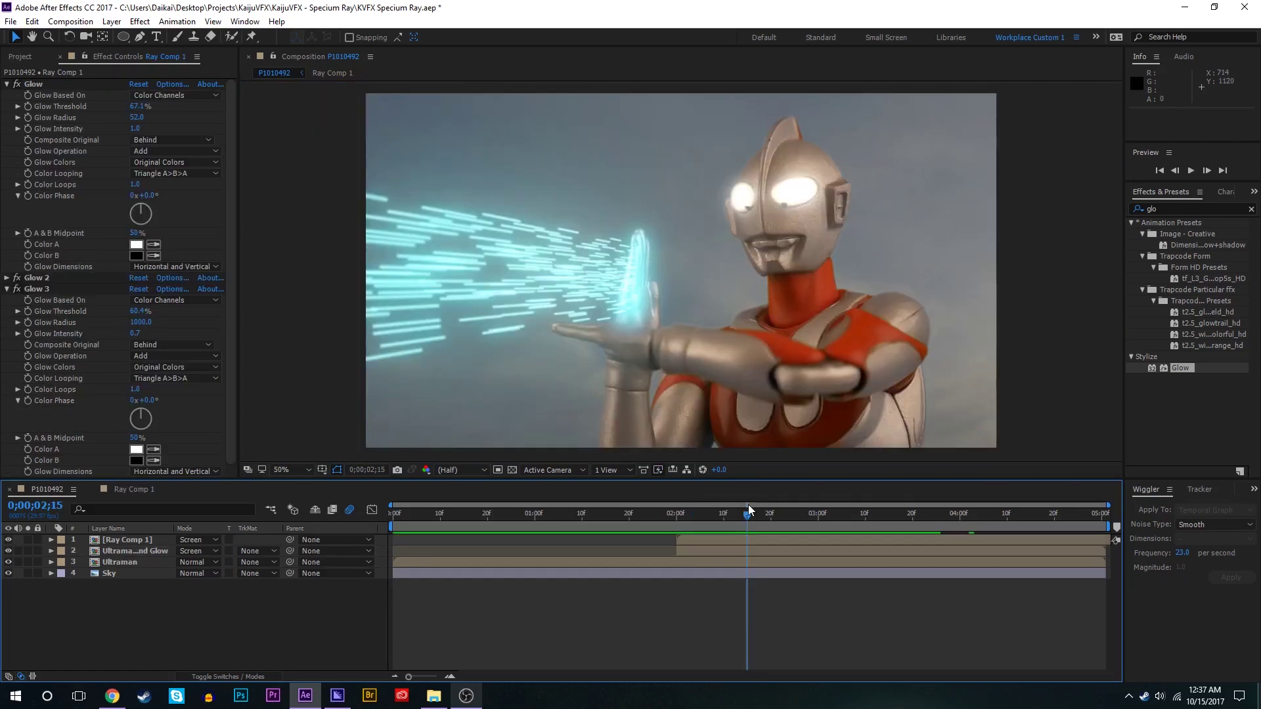
left_click_drag(749, 507, 859, 520)
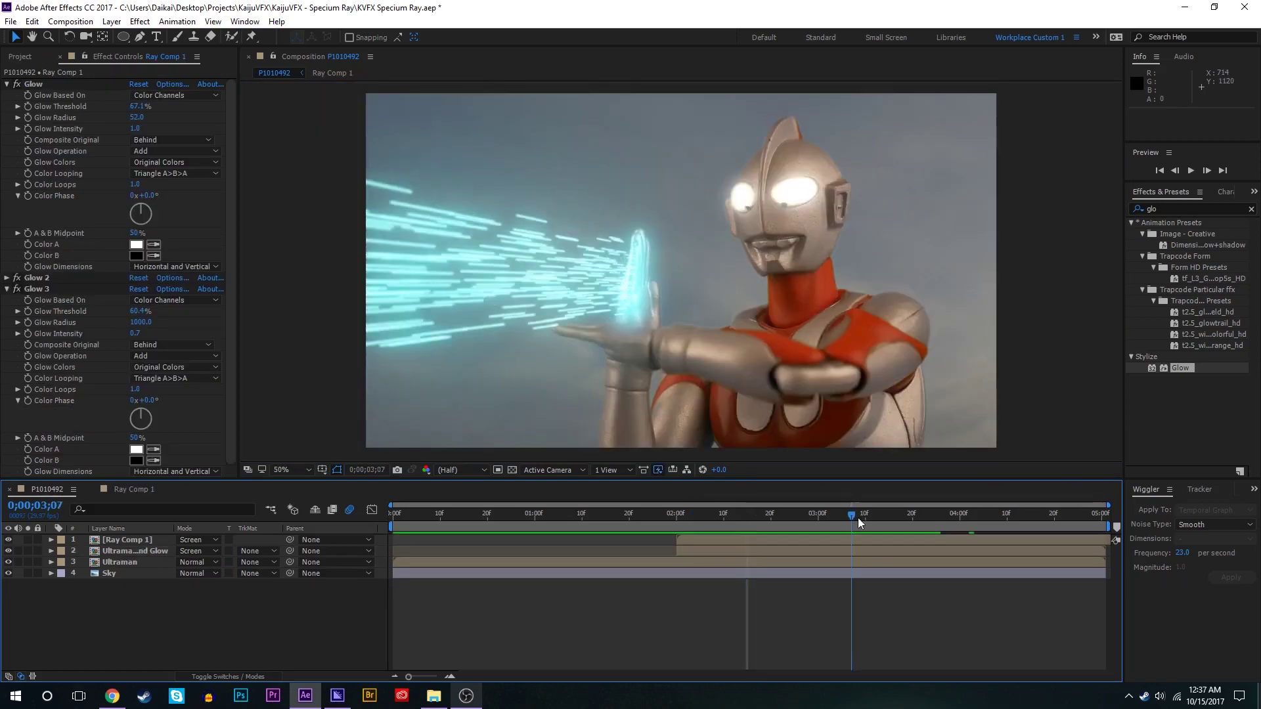
left_click_drag(859, 523, 733, 515)
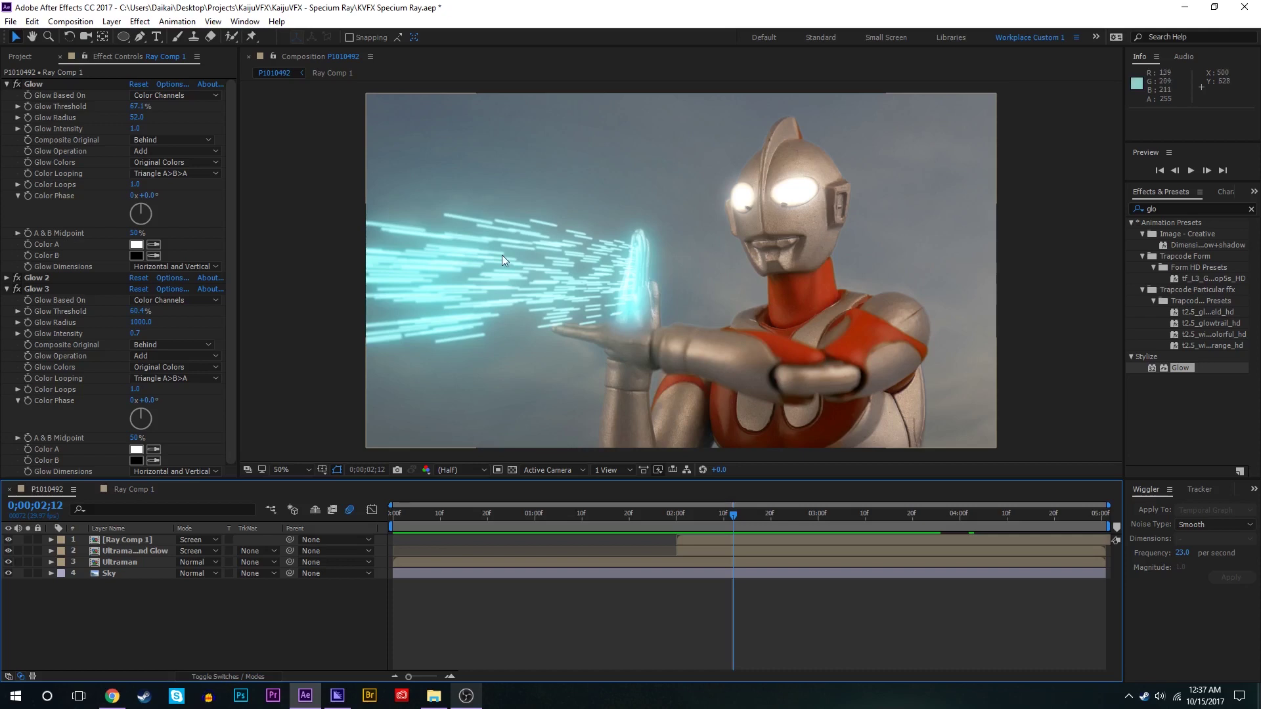
Hide the ray and hand glow layers and duplicate the Ultraman layer.
left_click(8, 542)
left_click(8, 552)
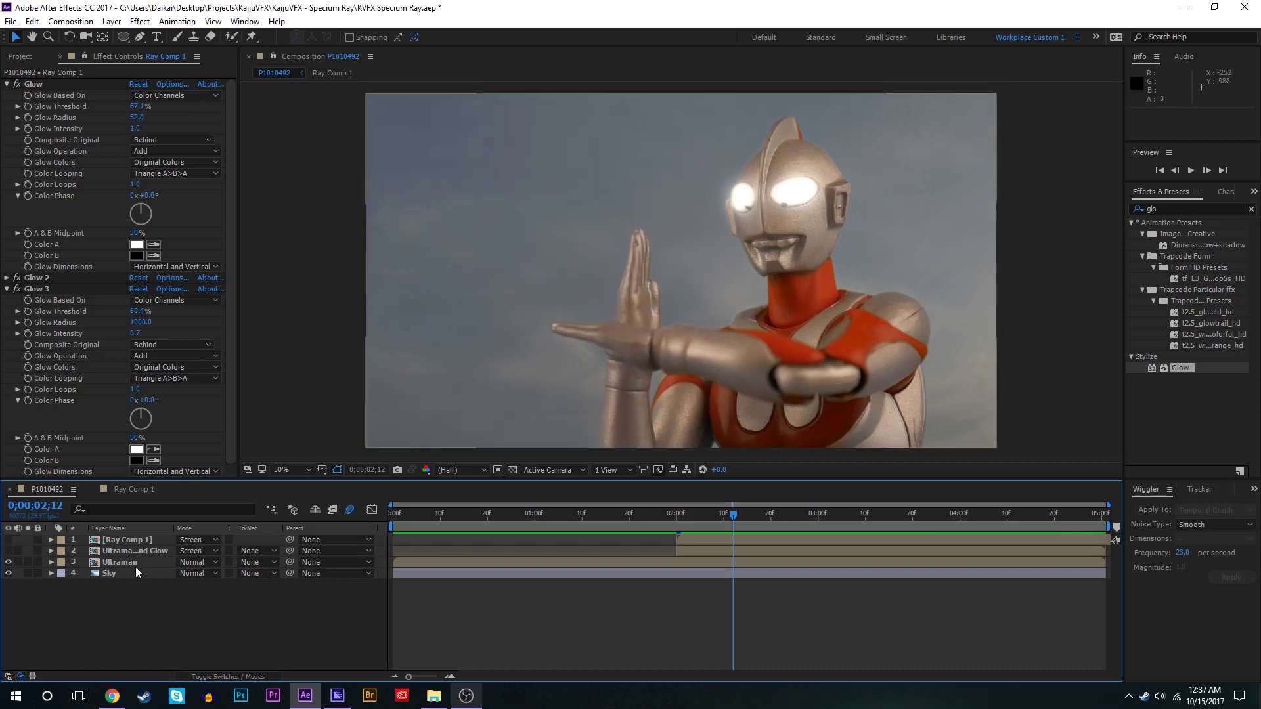
left_click(136, 563)
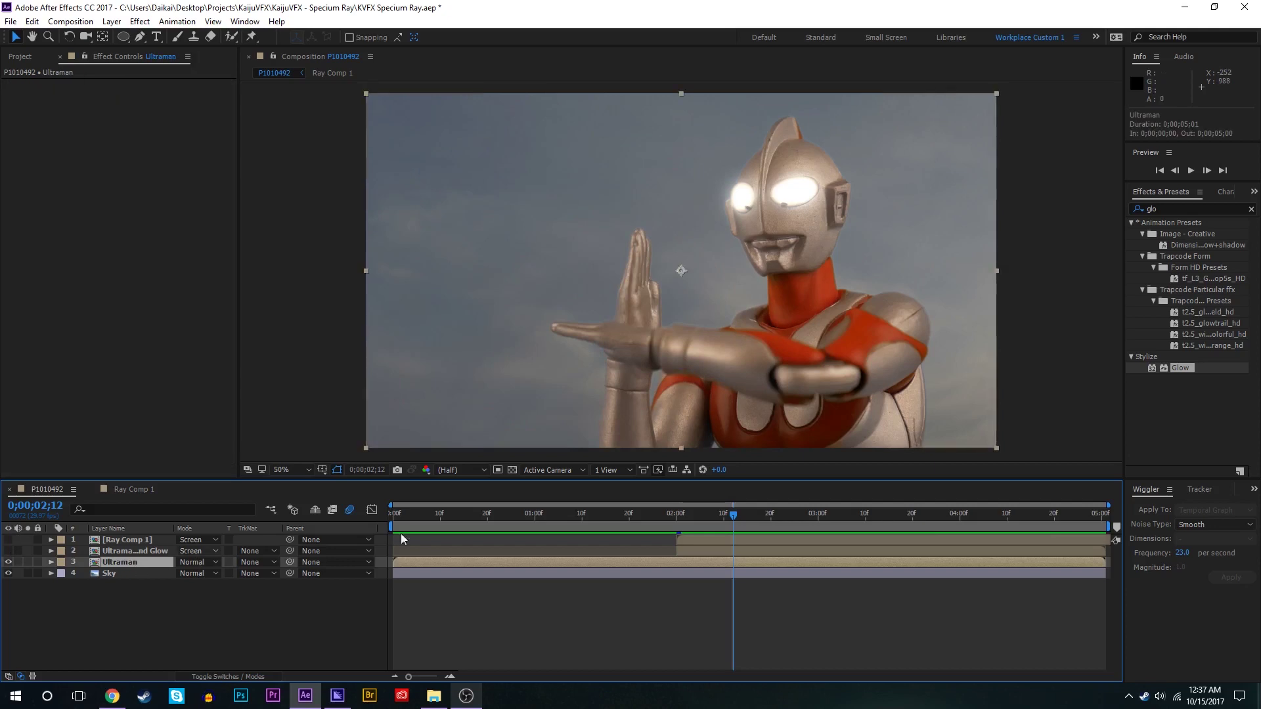
key("ctrl+d")
Rename the duplicate 'Ultraman Light' and trim its start to 0;00;02;00.
right_click(150, 565)
left_click(168, 557)
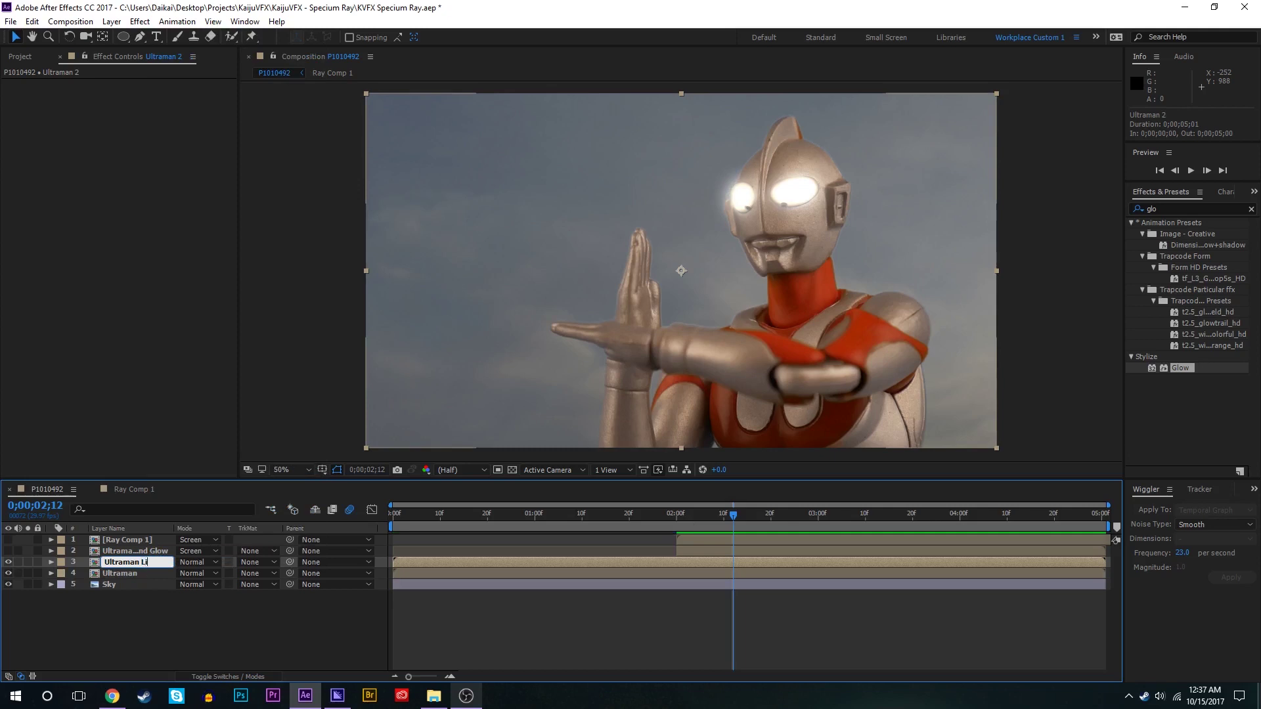
type("Ultraman Light")
key("Return")
left_click_drag(394, 563, 675, 523)
left_click(675, 523)
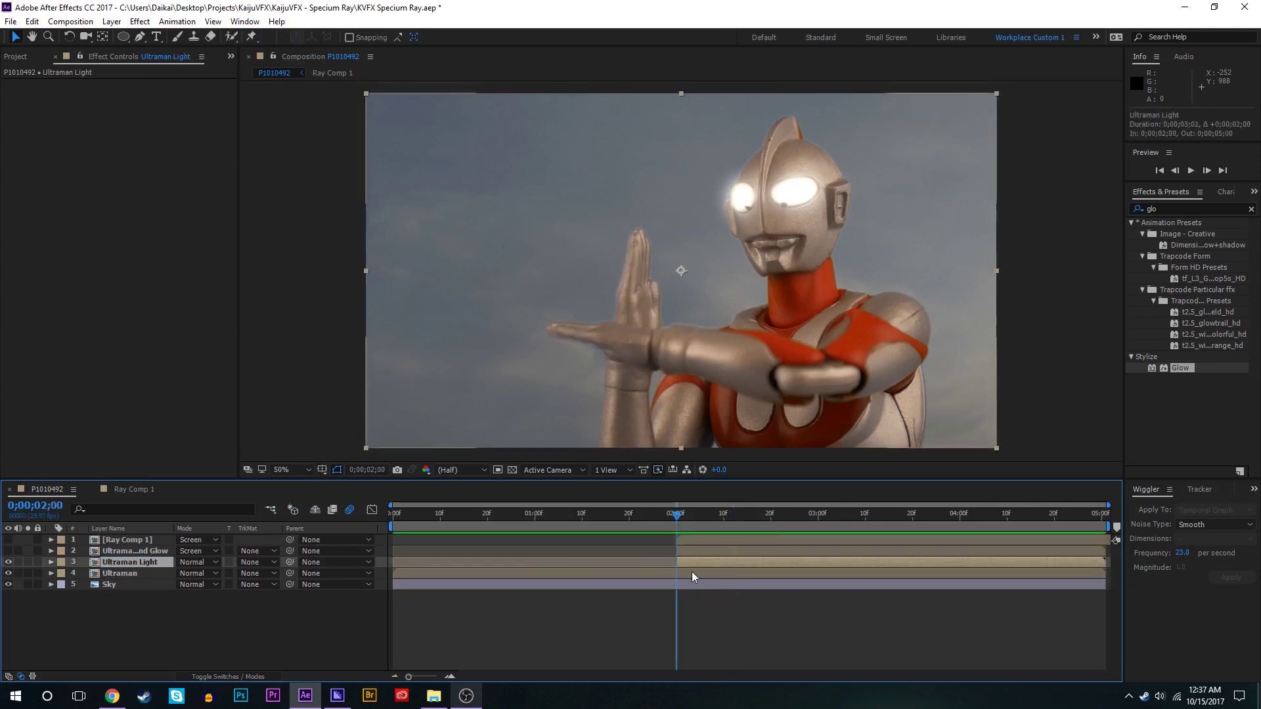
Trace a Pen mask on Ultraman Light down the crest, face, neck, arm and wrist.
key("g")
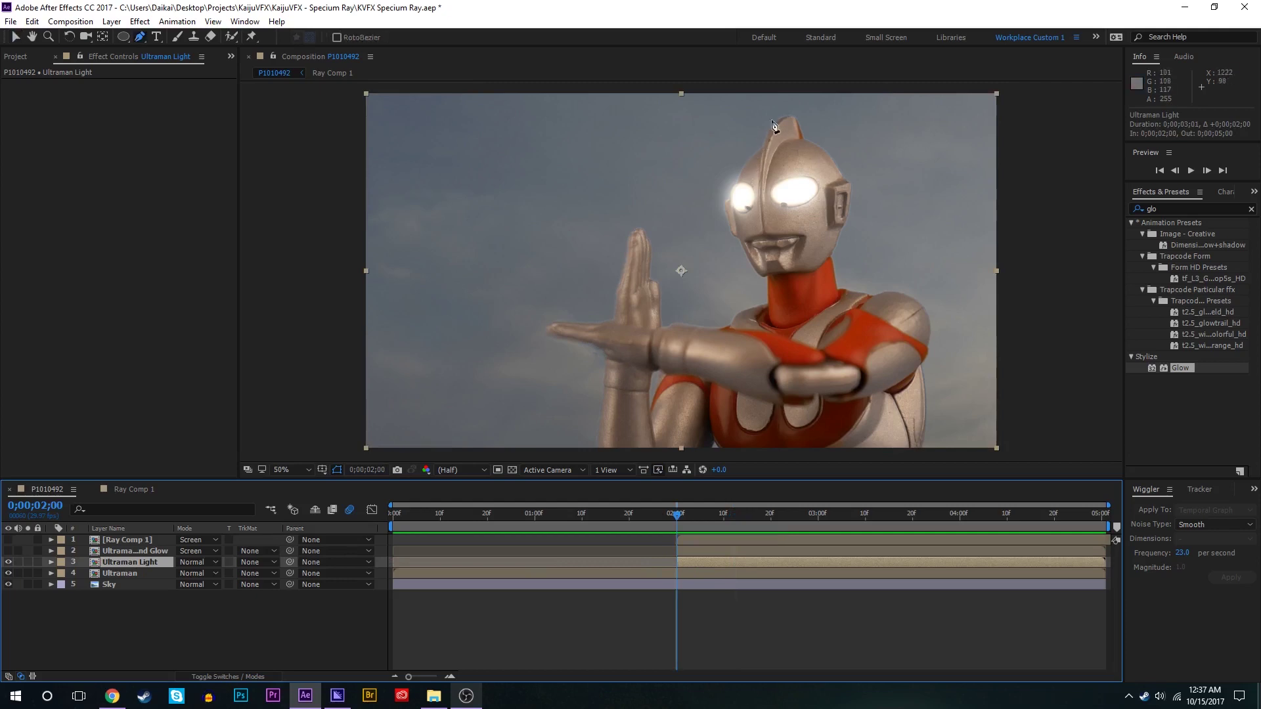
left_click(801, 107)
left_click(783, 137)
left_click(781, 164)
left_click(786, 191)
left_click(787, 225)
left_click(788, 258)
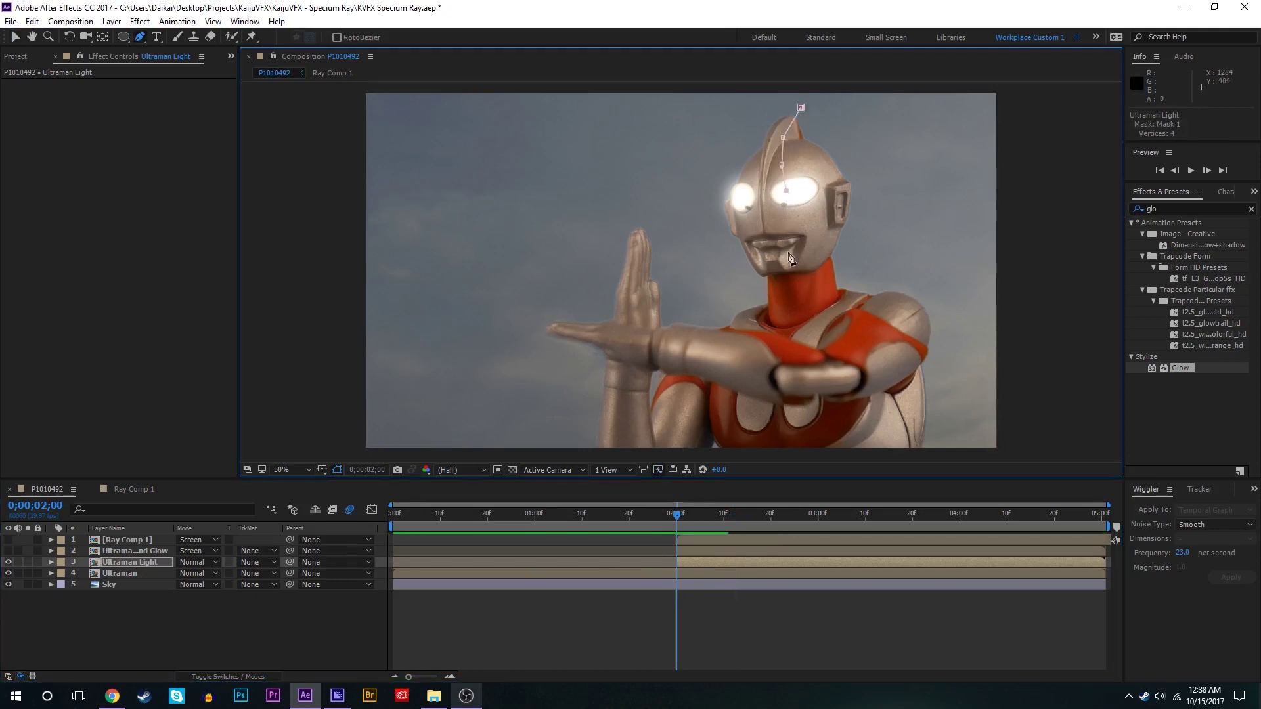
left_click(786, 289)
left_click(779, 314)
left_click(786, 340)
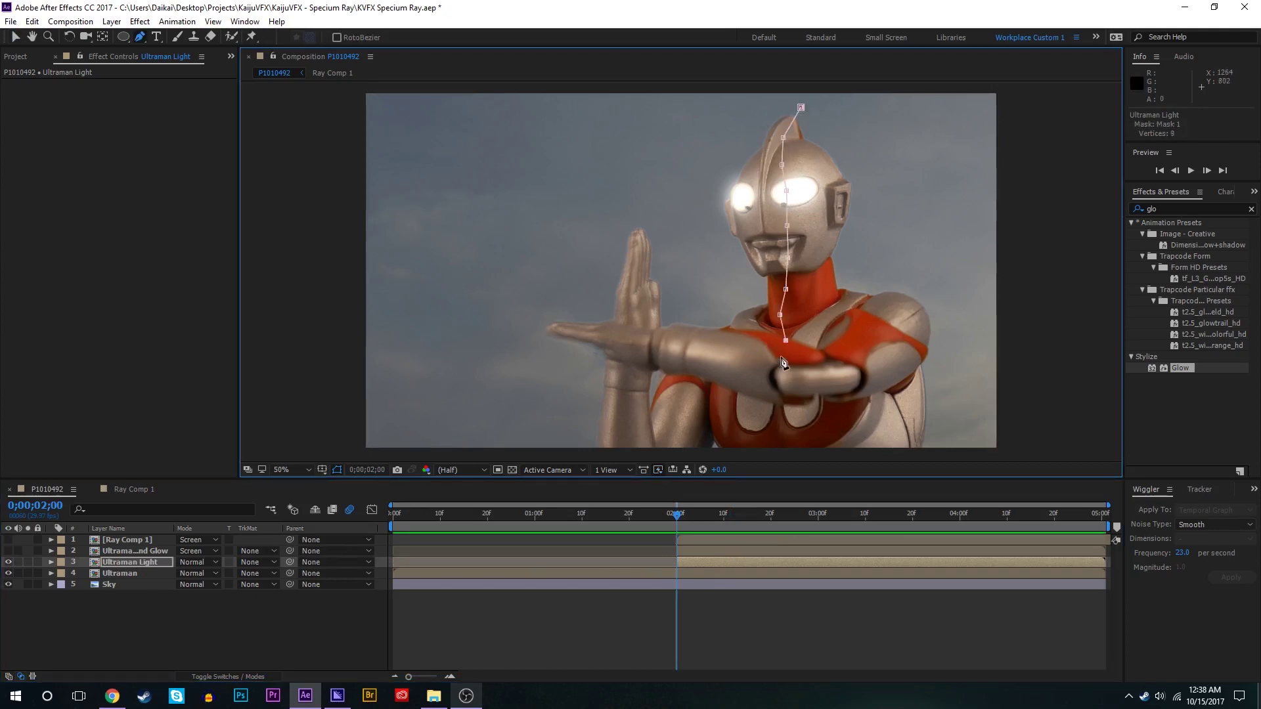
left_click(773, 358)
left_click(734, 355)
left_click(696, 347)
left_click(673, 346)
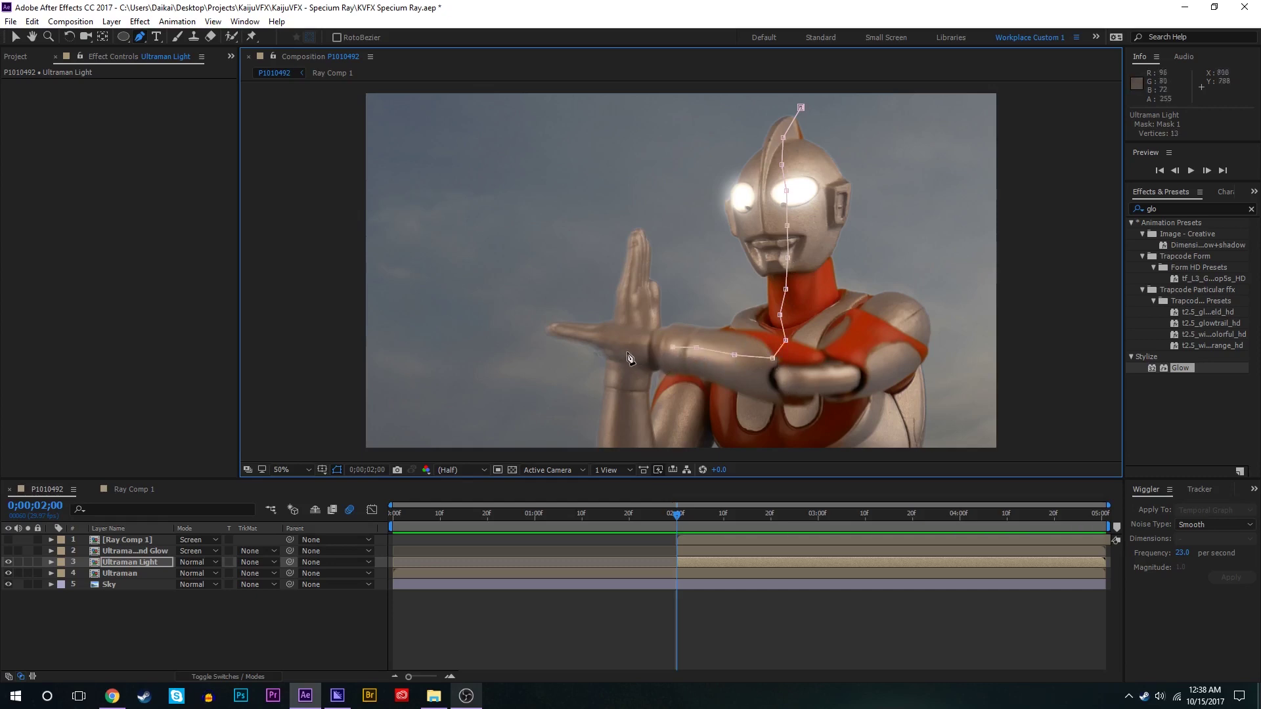
key("ctrl+z")
key("ctrl+z")
left_click(699, 357)
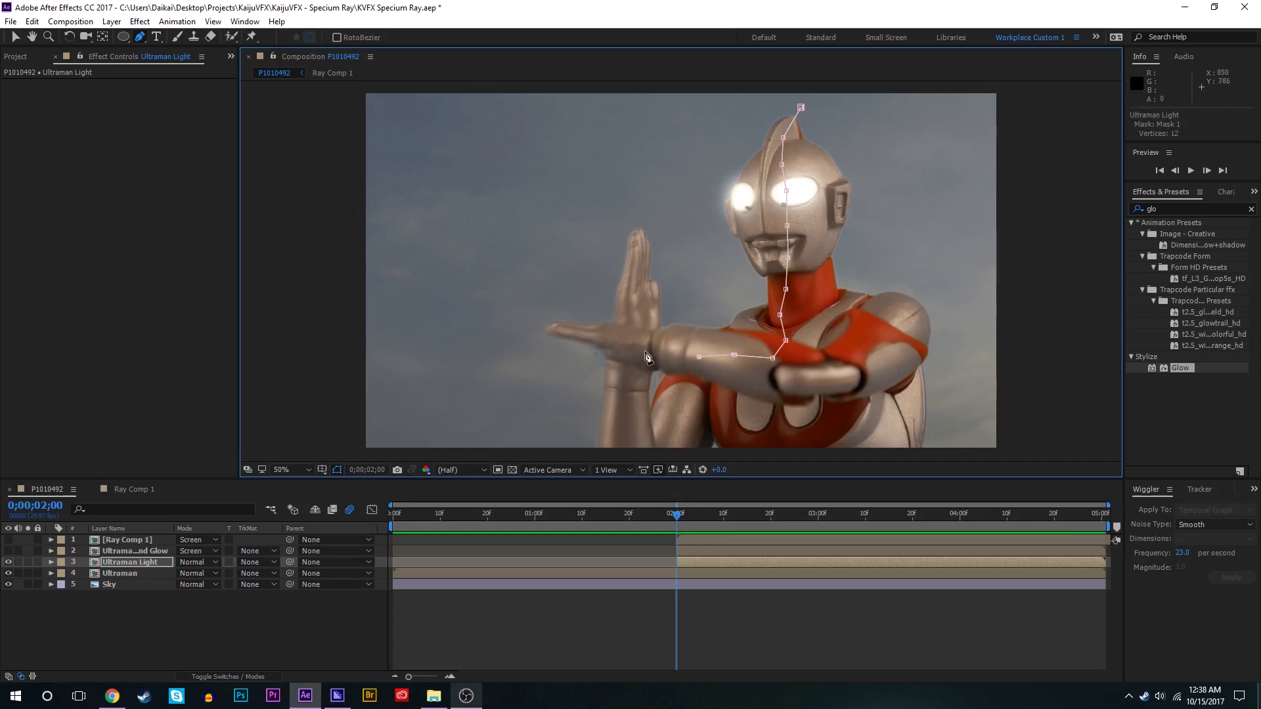
left_click(645, 352)
left_click(637, 372)
left_click(637, 410)
left_click(633, 443)
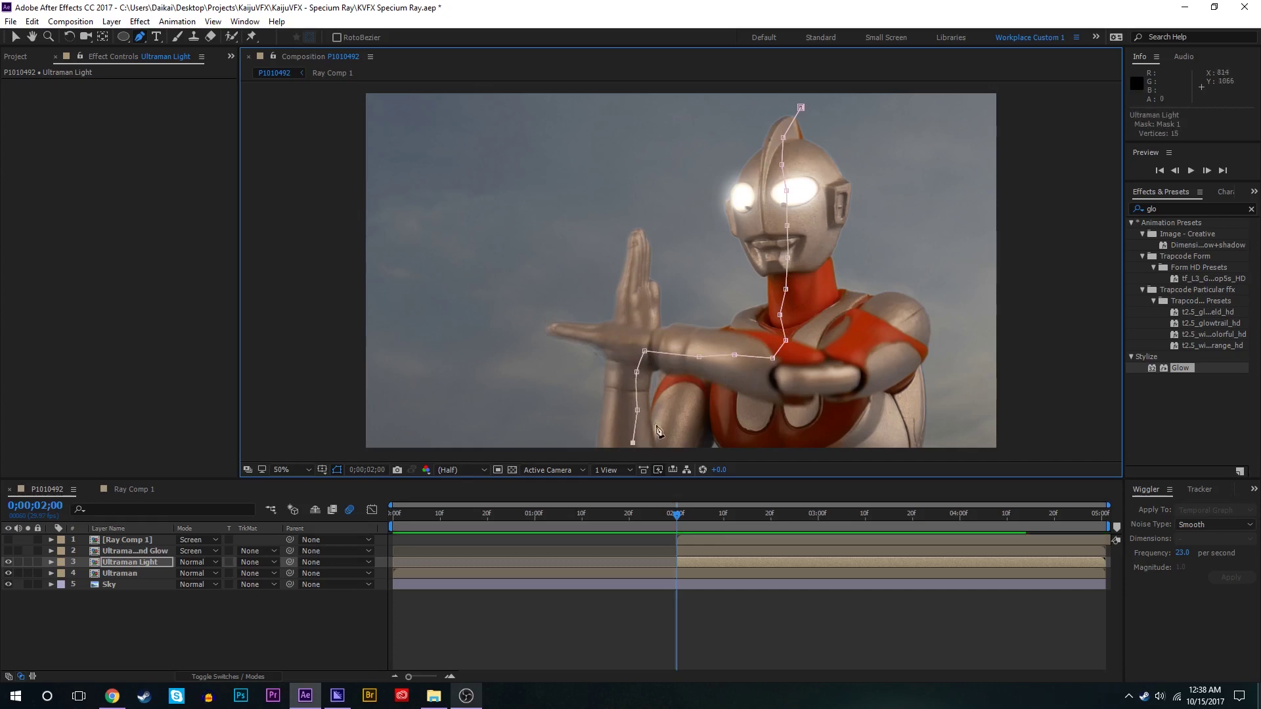
Continue the mask across the chest and around the figure, closing it at the first point.
scroll(661, 432, "down", 5)
left_click(690, 295)
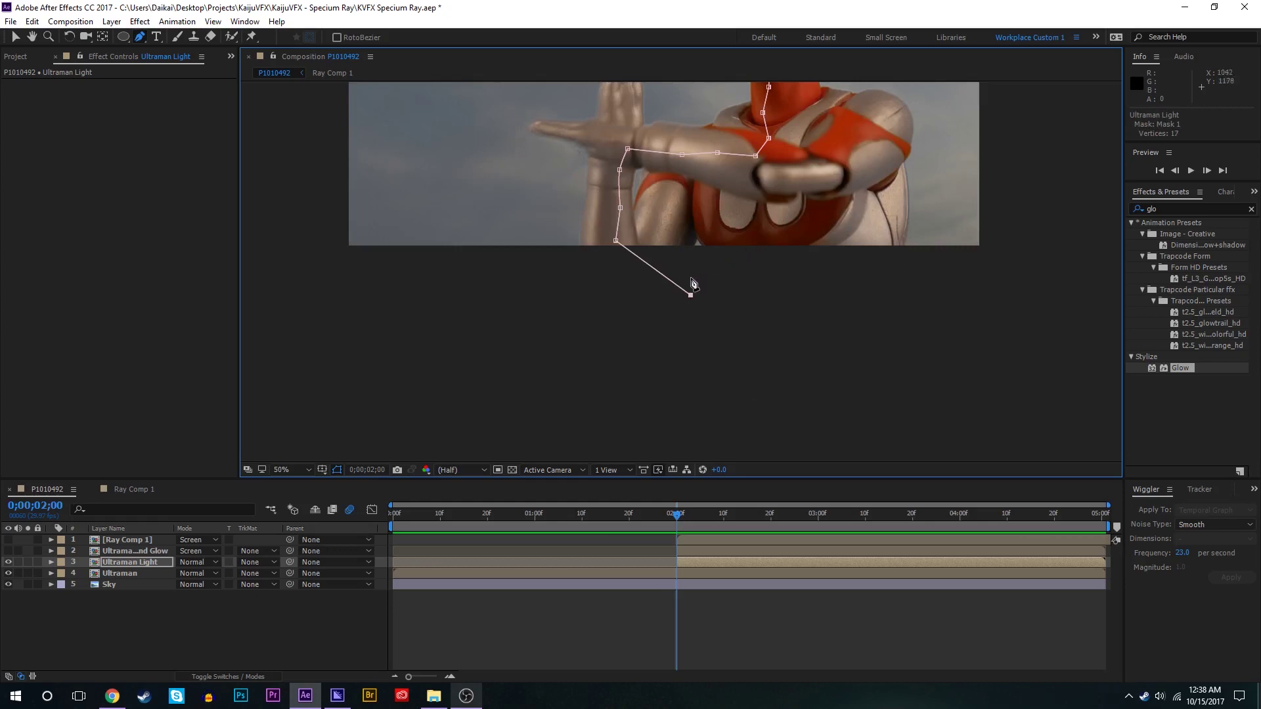
left_click_drag(690, 295, 633, 265)
key("ctrl+z")
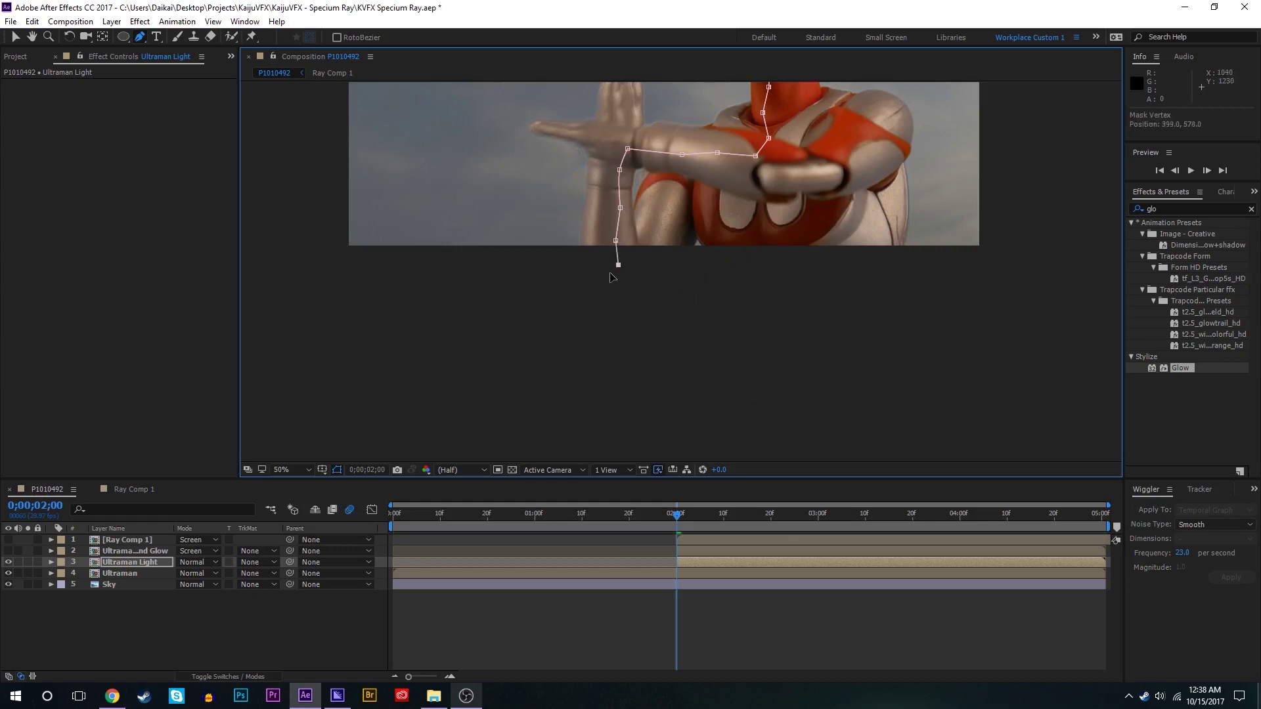
left_click(611, 275)
left_click(636, 254)
left_click(631, 203)
left_click(639, 173)
left_click(653, 170)
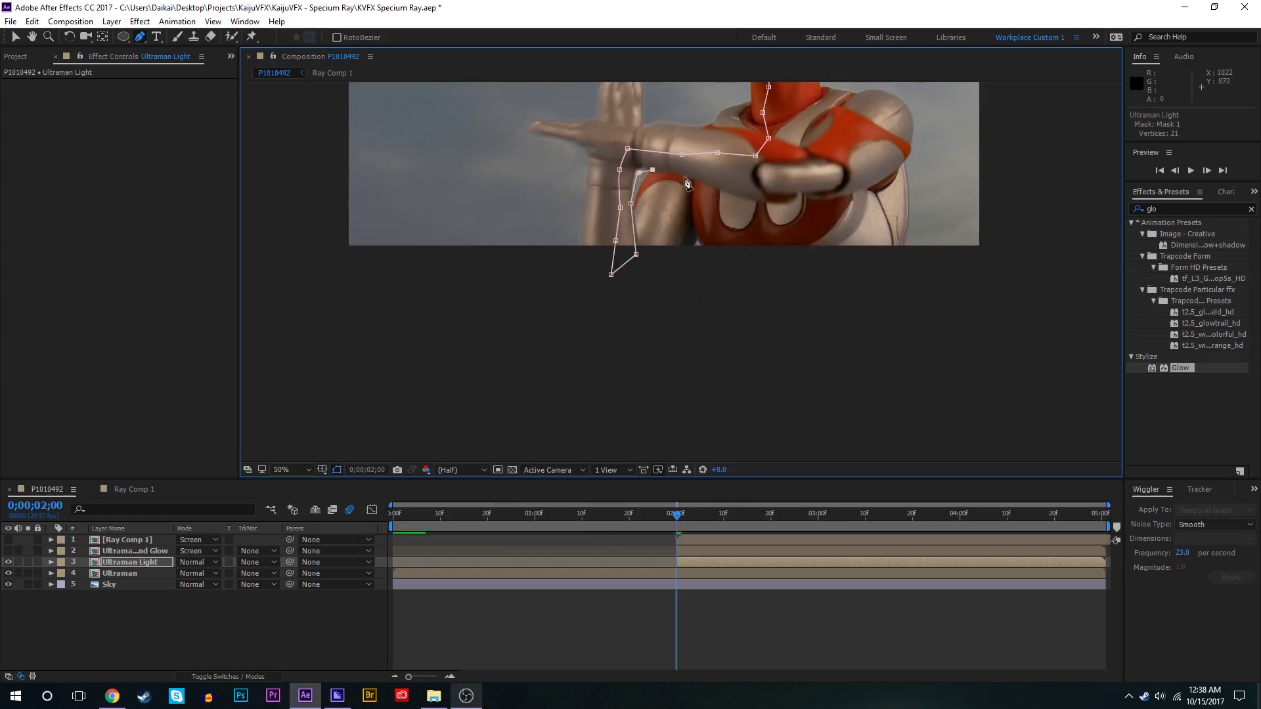
left_click(685, 178)
left_click(709, 184)
left_click(743, 195)
left_click(769, 204)
left_click(768, 204)
left_click(794, 203)
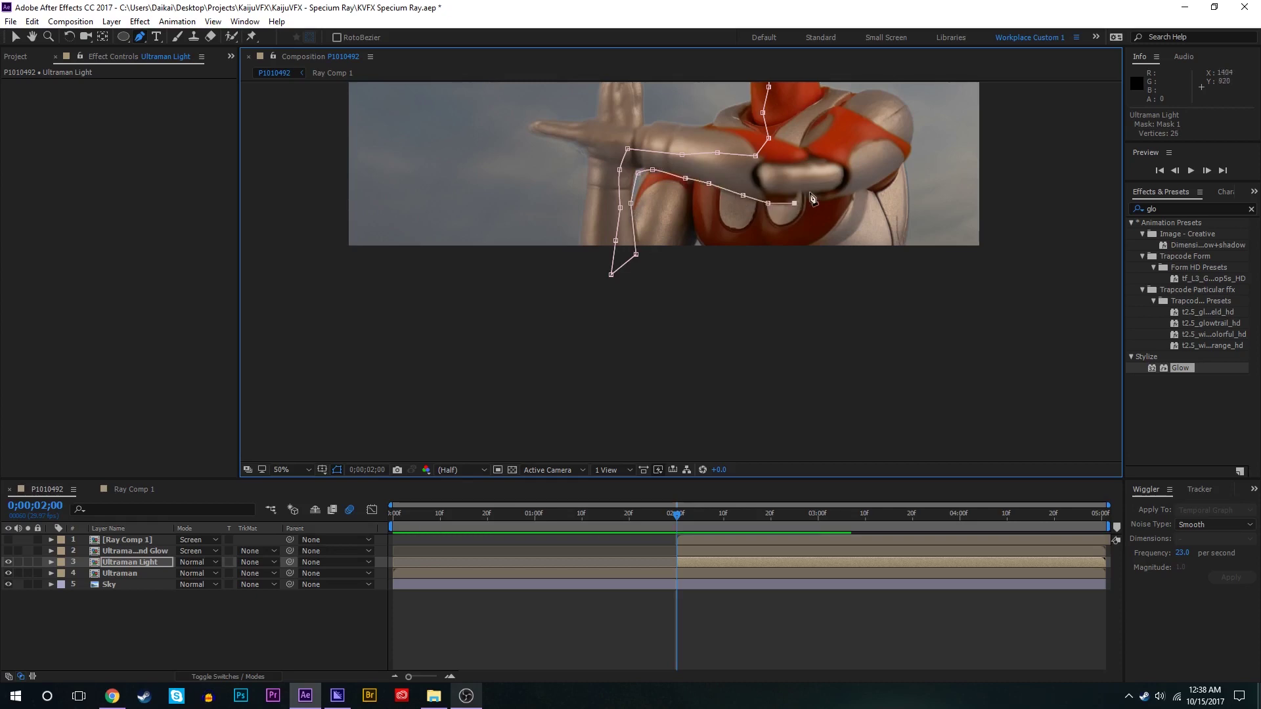
left_click(801, 193)
key("ctrl+z")
key("ctrl+z")
key("ctrl+z")
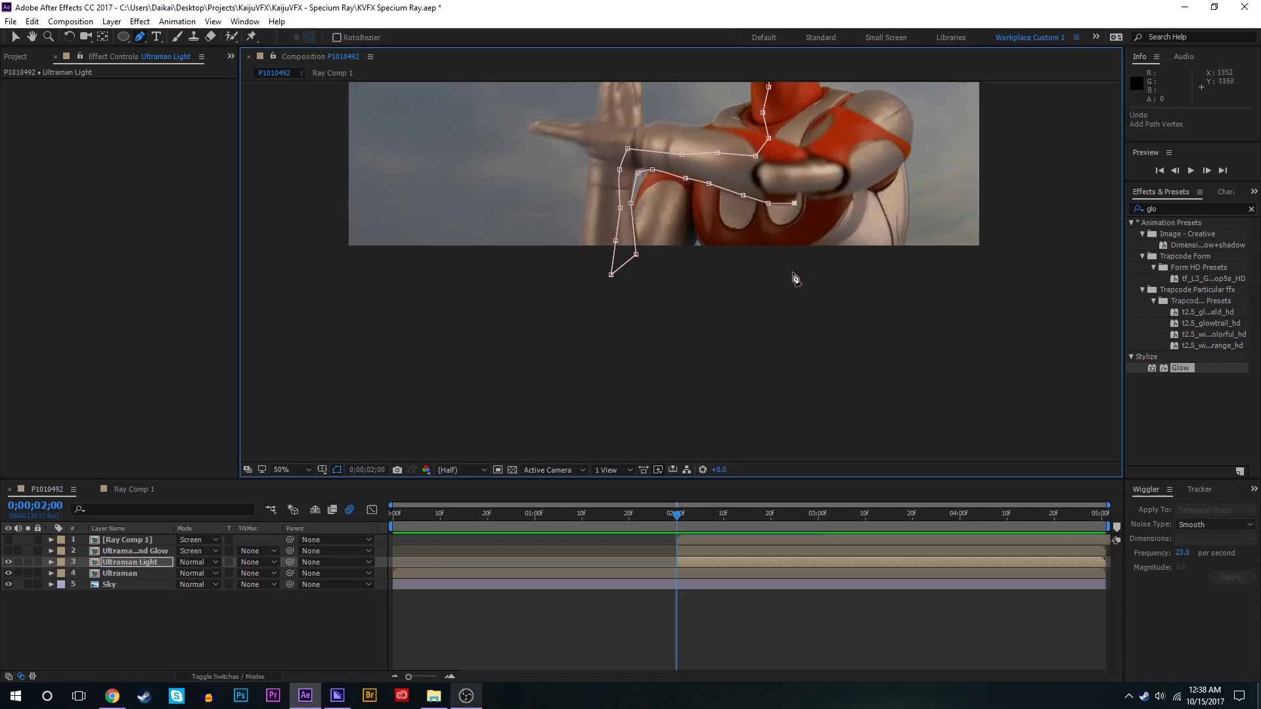
left_click(783, 250)
left_click(515, 408)
scroll(509, 281, "up", 3)
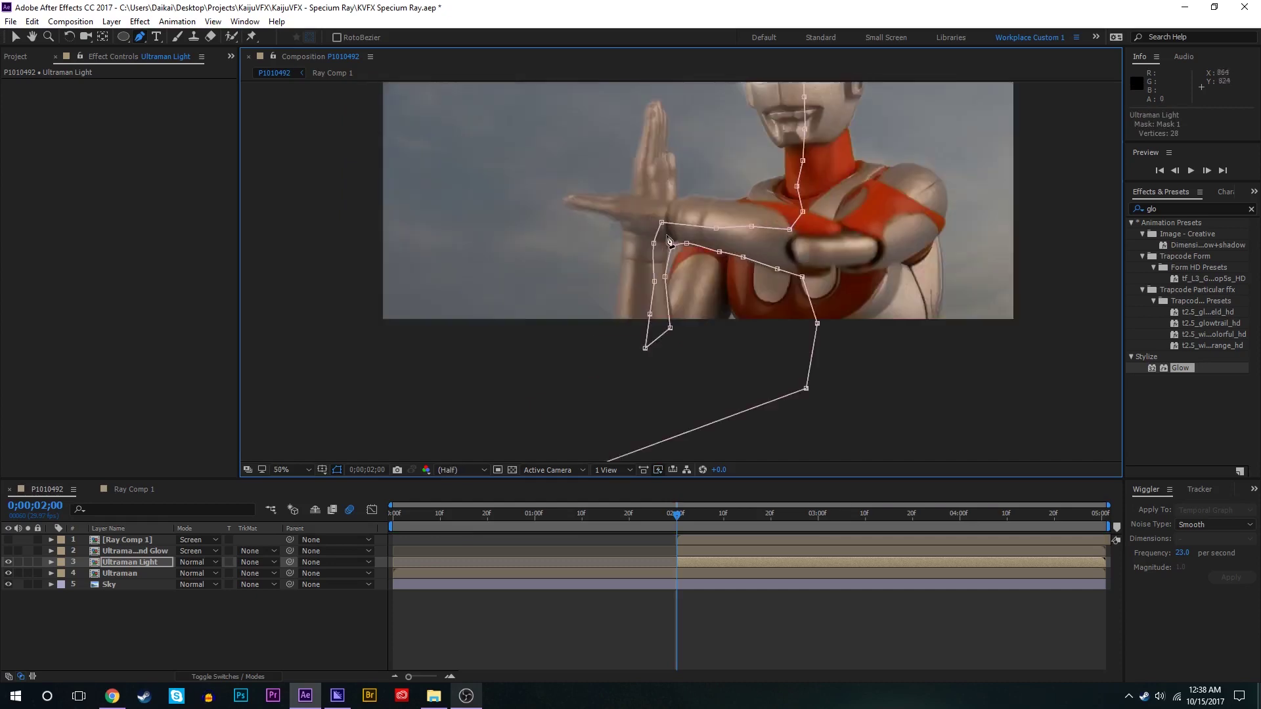
key("comma")
left_click(533, 212)
left_click(673, 116)
left_click(750, 107)
left_click(750, 125)
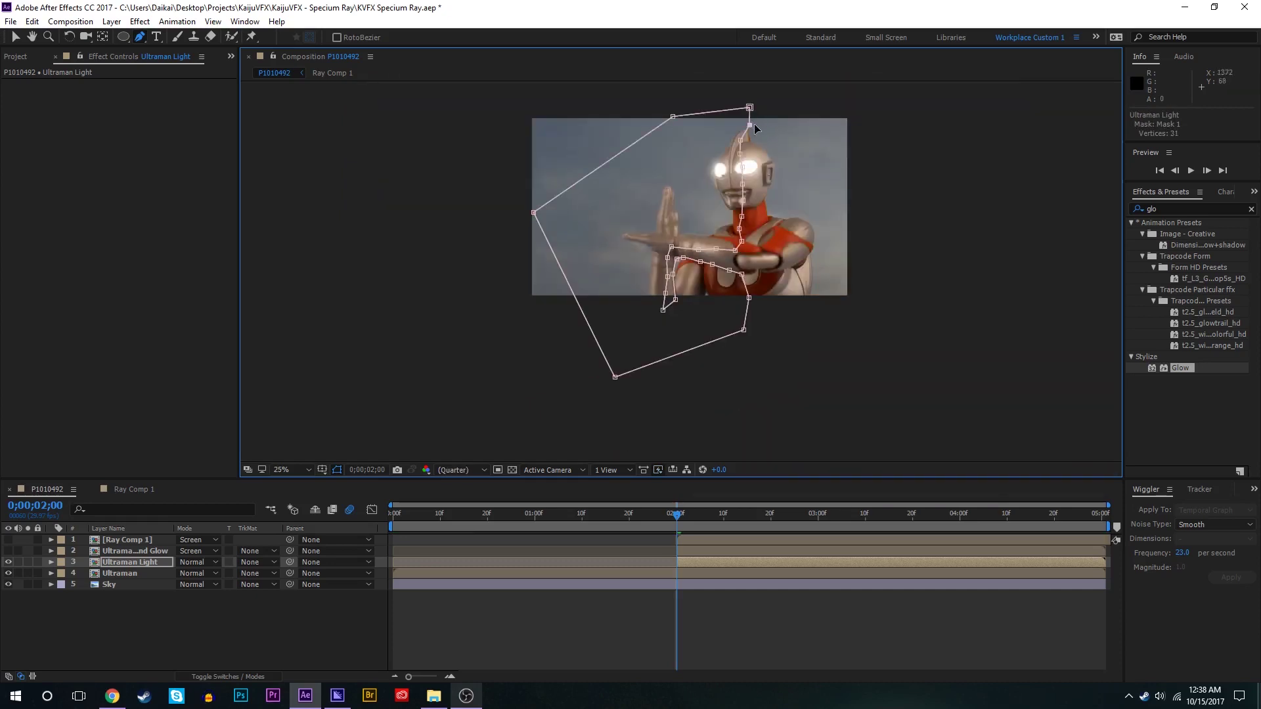
Return the view to 50%, show Ray Comp 1 again, and feather the Ultraman Light mask to 157 px.
left_click(295, 463)
left_click(309, 354)
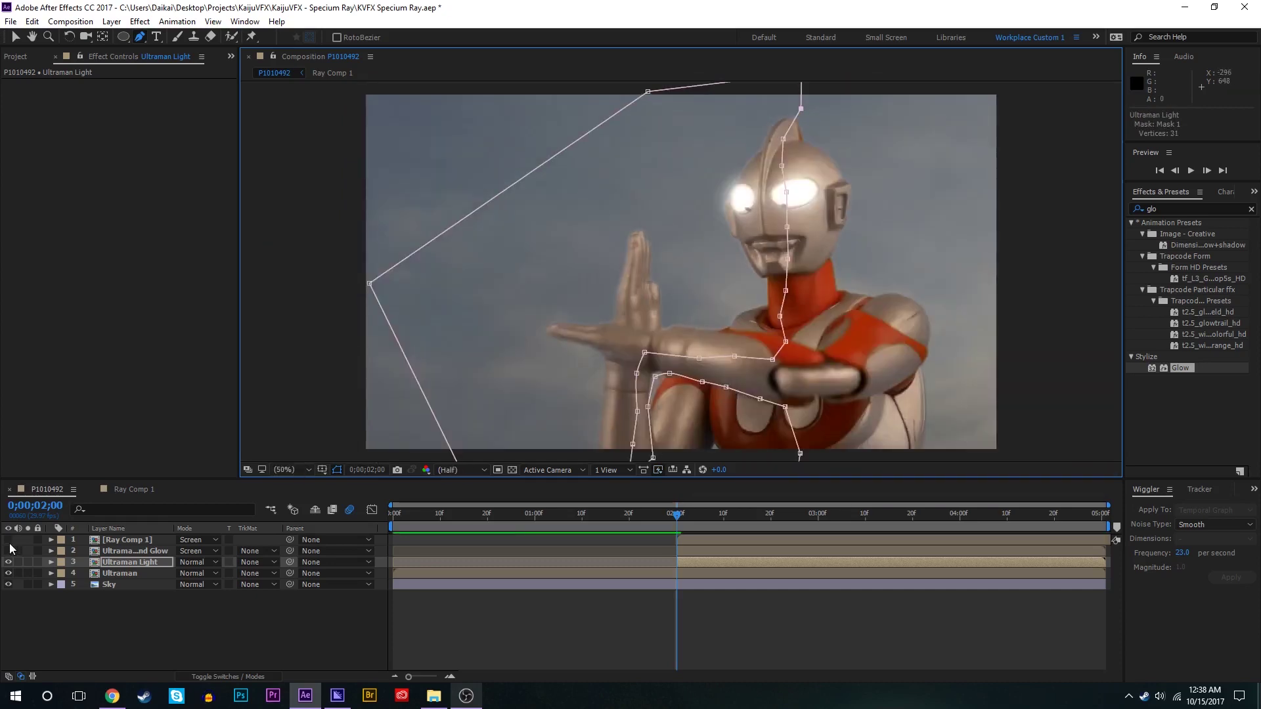
left_click(9, 540)
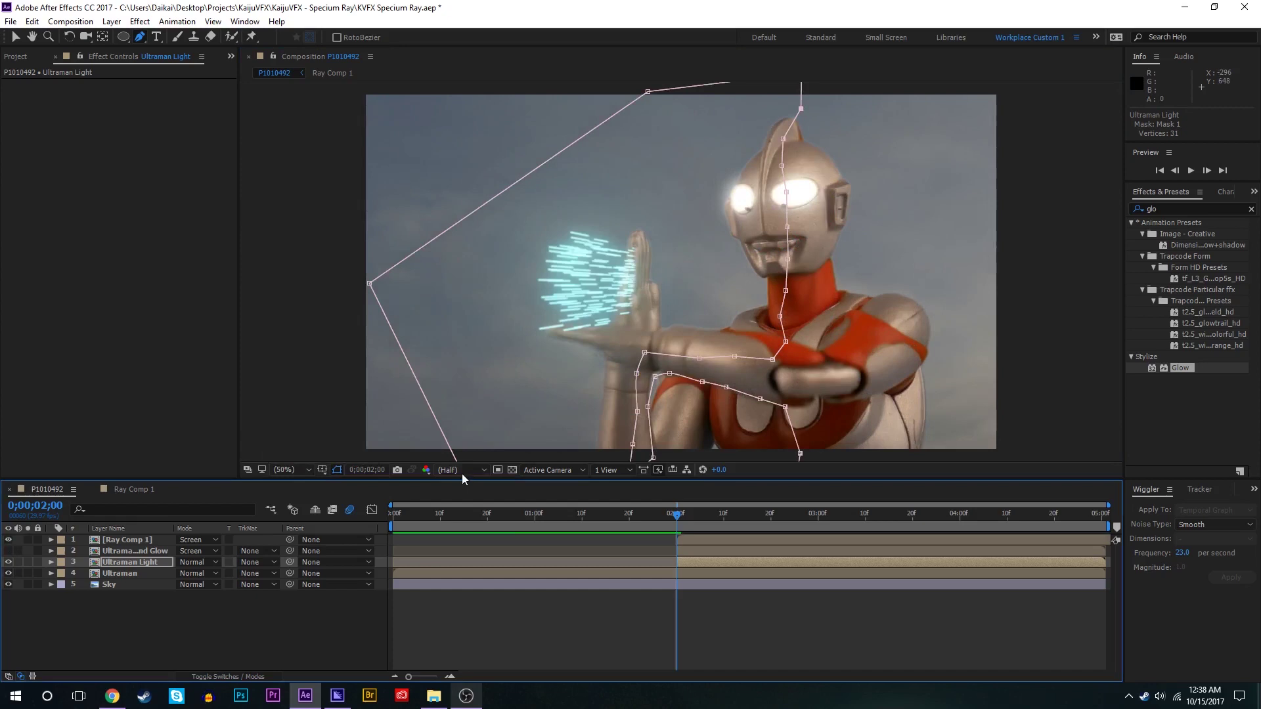
left_click(695, 534)
left_click(739, 524)
left_click(747, 522)
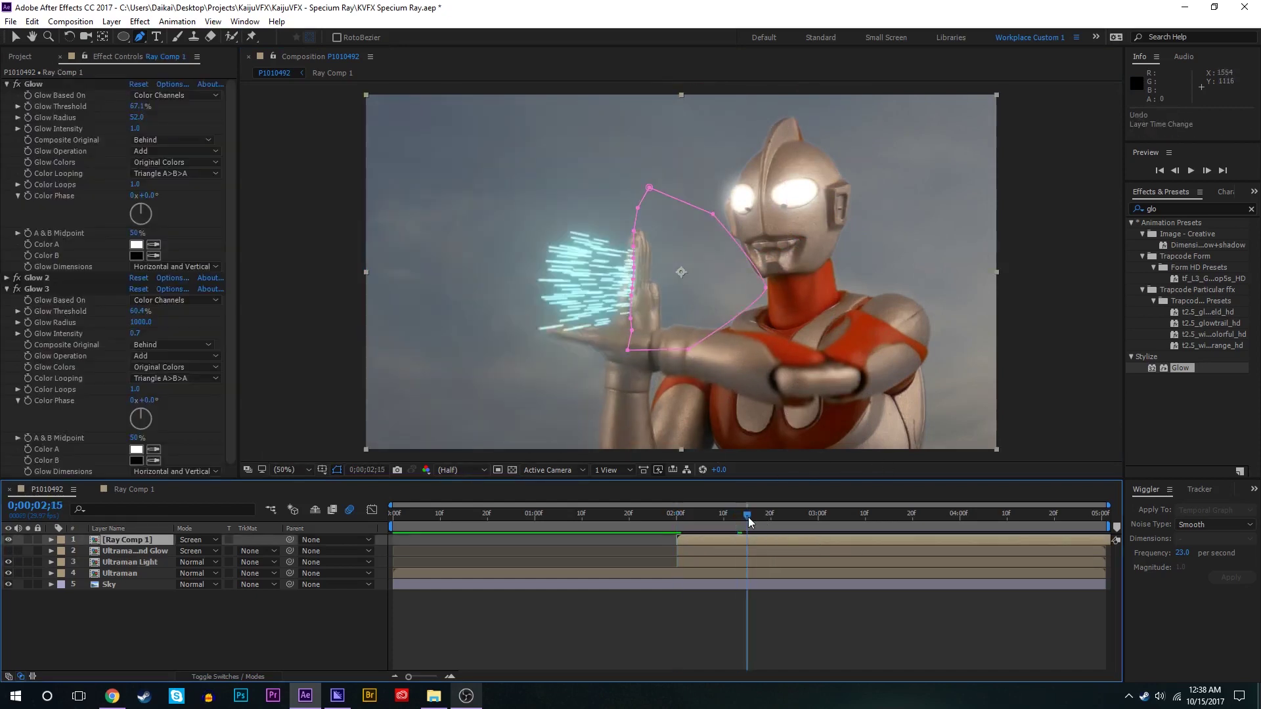
left_click(737, 563)
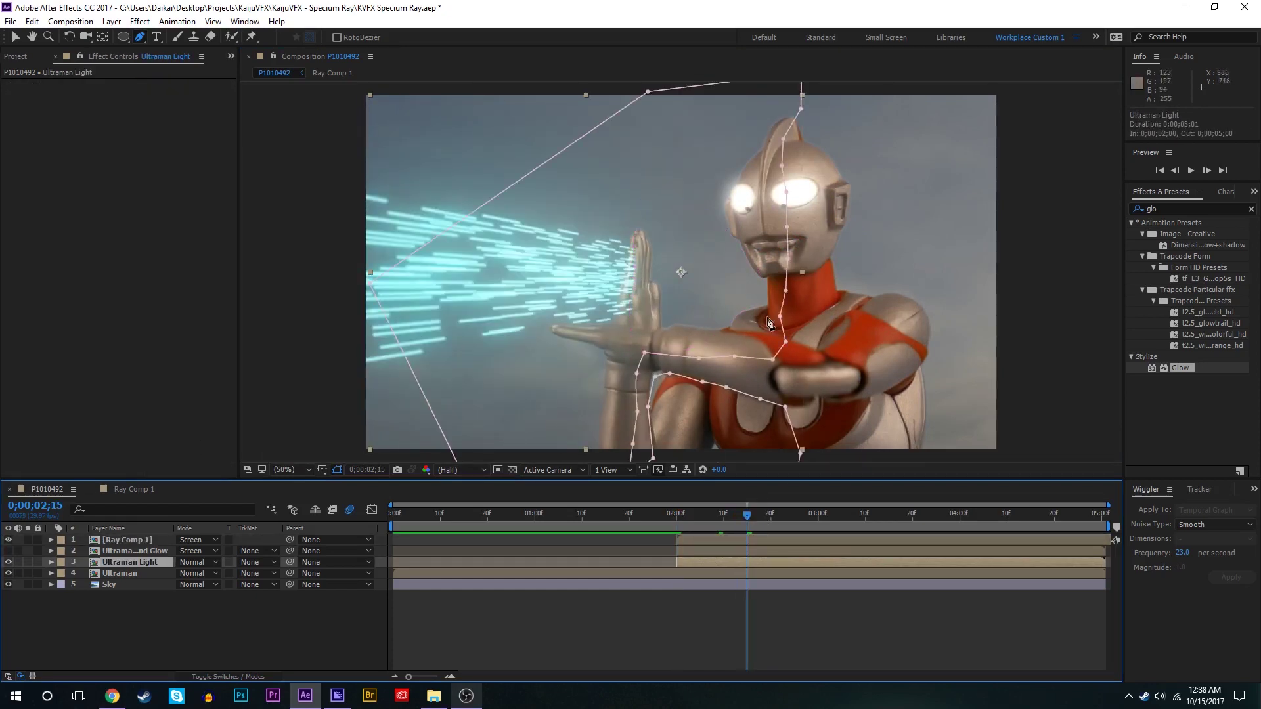
key("f")
left_click_drag(197, 584, 301, 585)
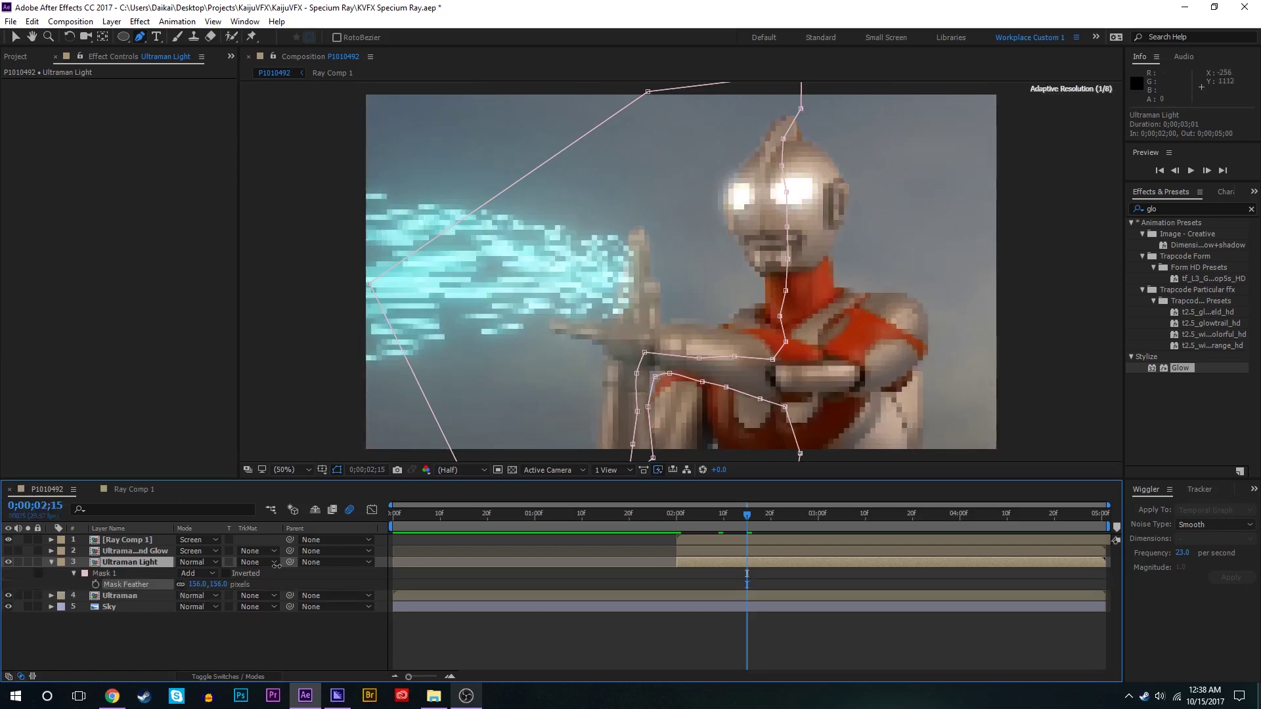
Apply Curves to Ultraman Light and pull the RGB and red curves up to brighten it.
left_click(1194, 209)
type("curves")
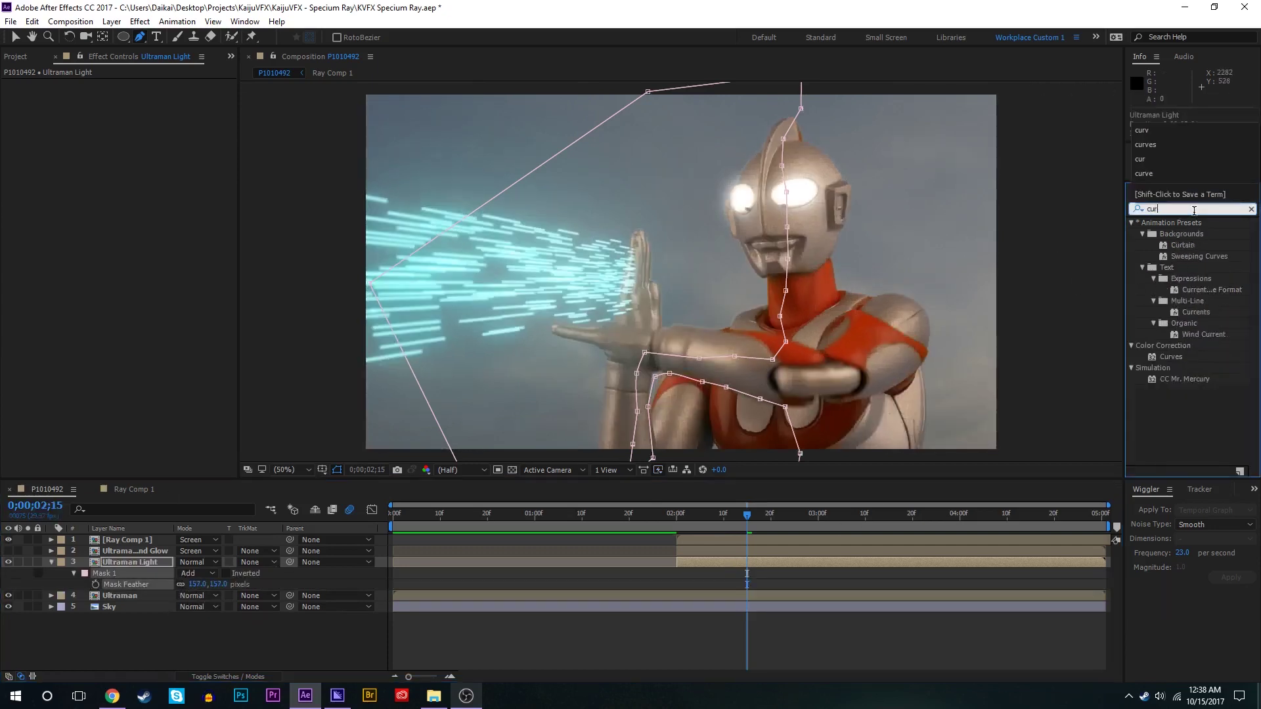
double_click(1172, 268)
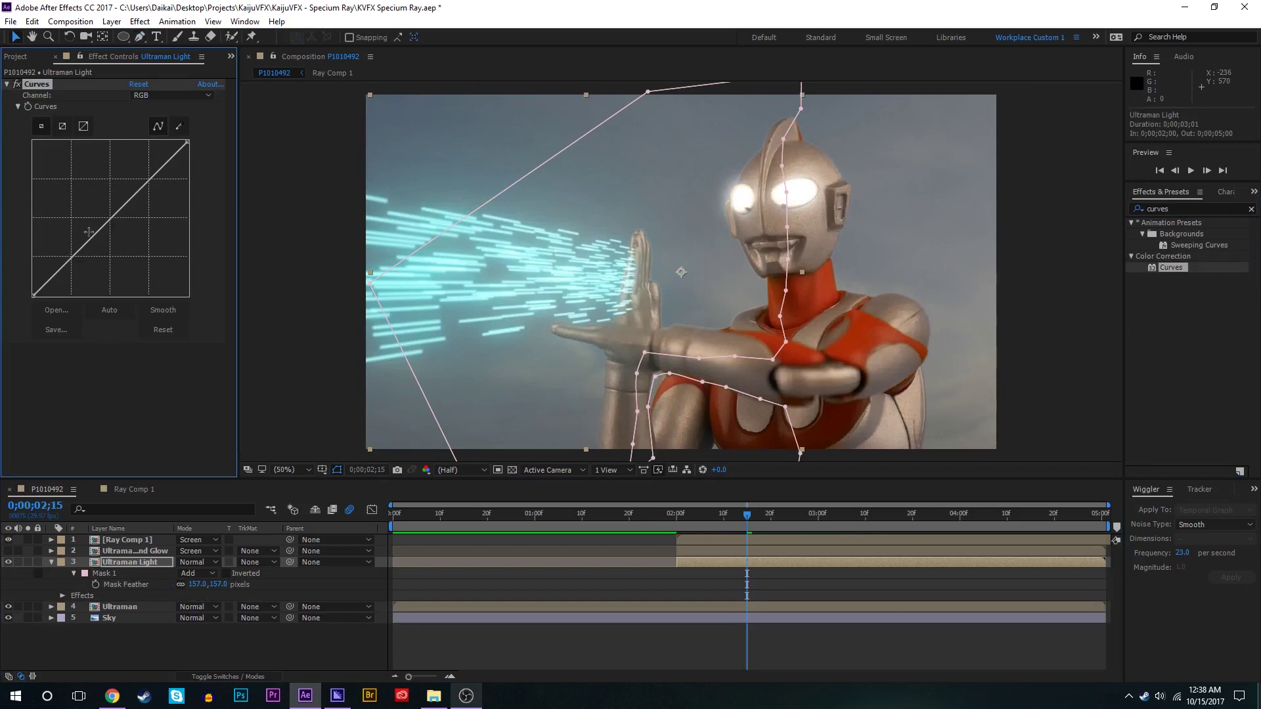
left_click_drag(79, 242, 69, 234)
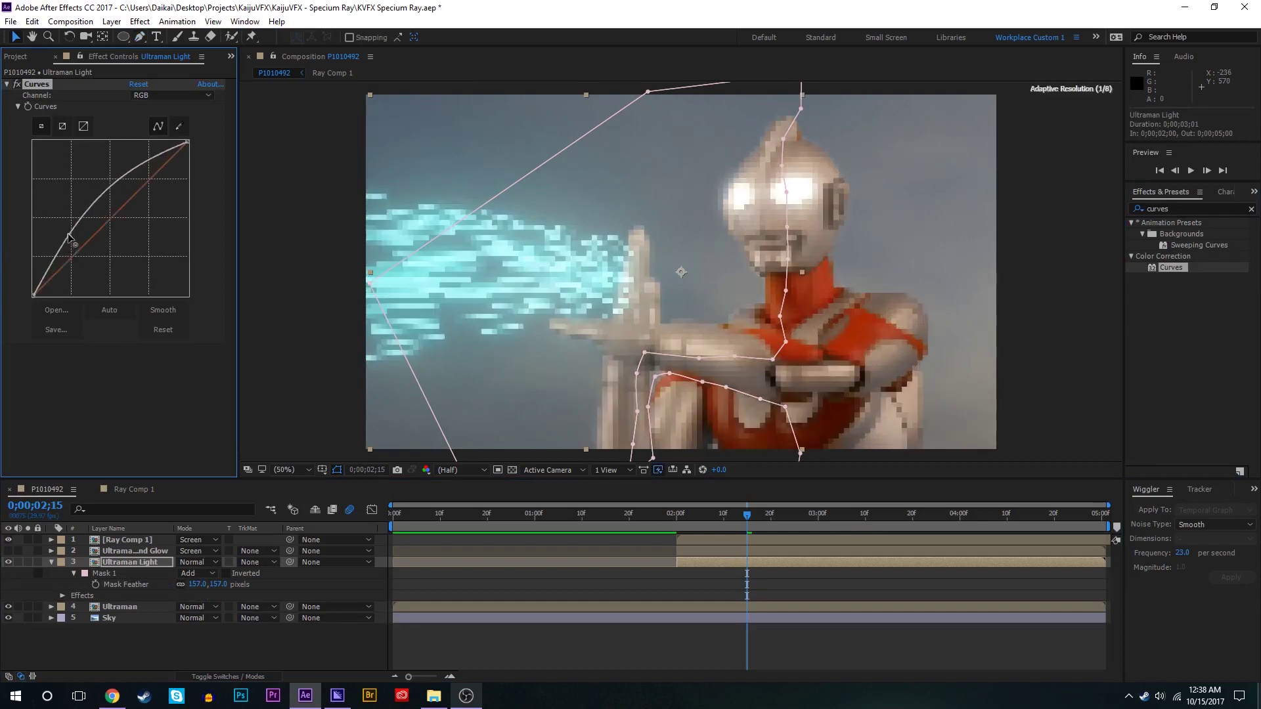
left_click(727, 575)
left_click_drag(94, 245, 72, 225)
key("Down")
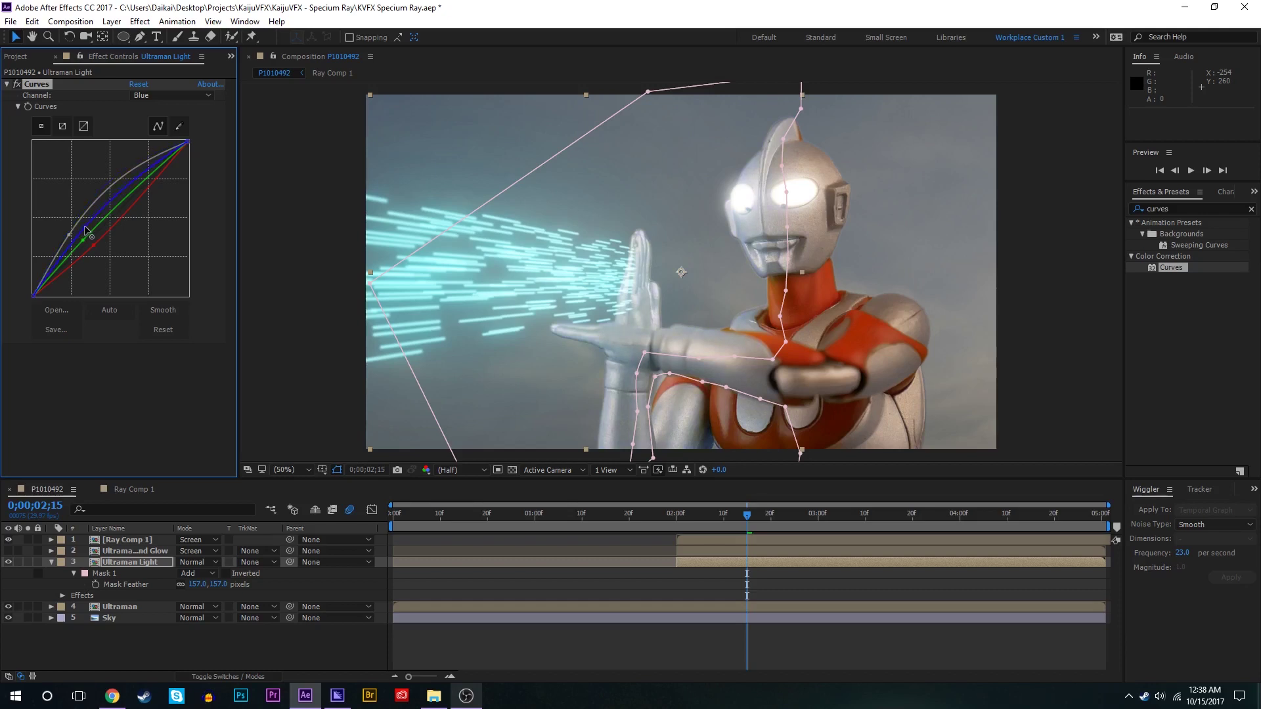
key("Up")
key("Up")
key("Up")
left_click_drag(69, 235, 64, 231)
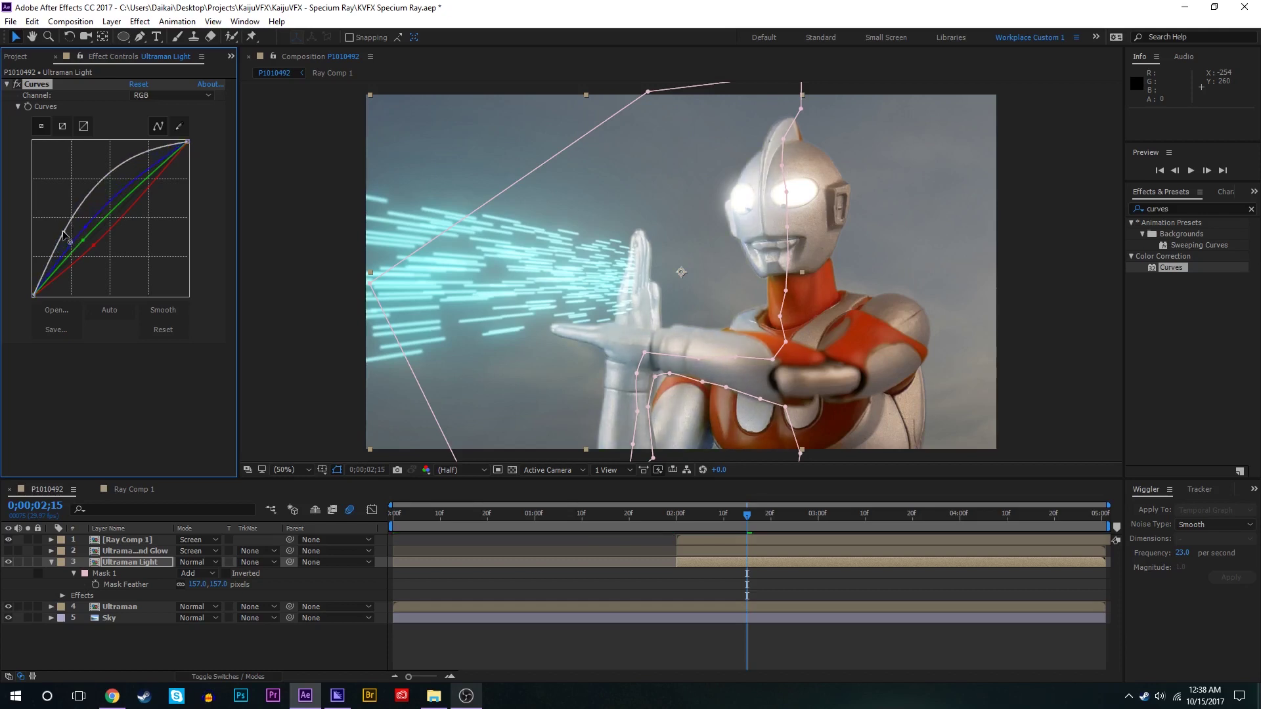
left_click(642, 591)
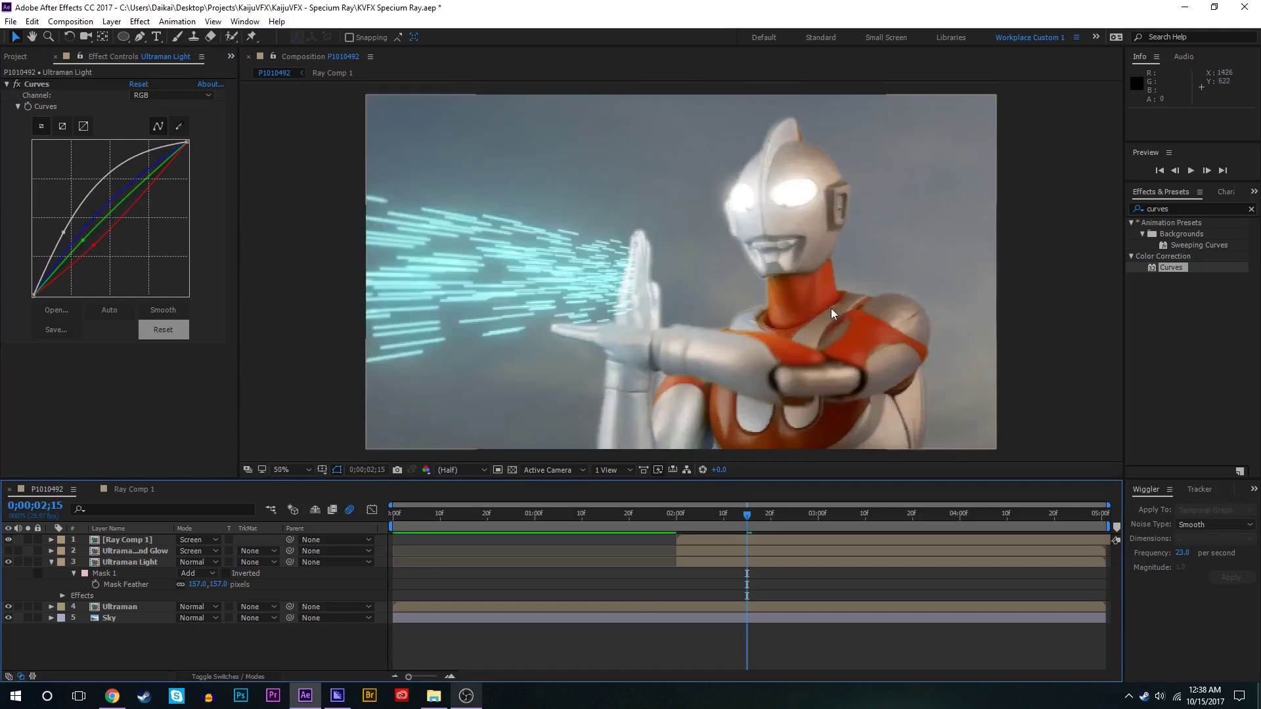
Raise the Mask 1 feather on Ultraman Light to 263 pixels and compare with the layer hidden.
left_click(786, 564)
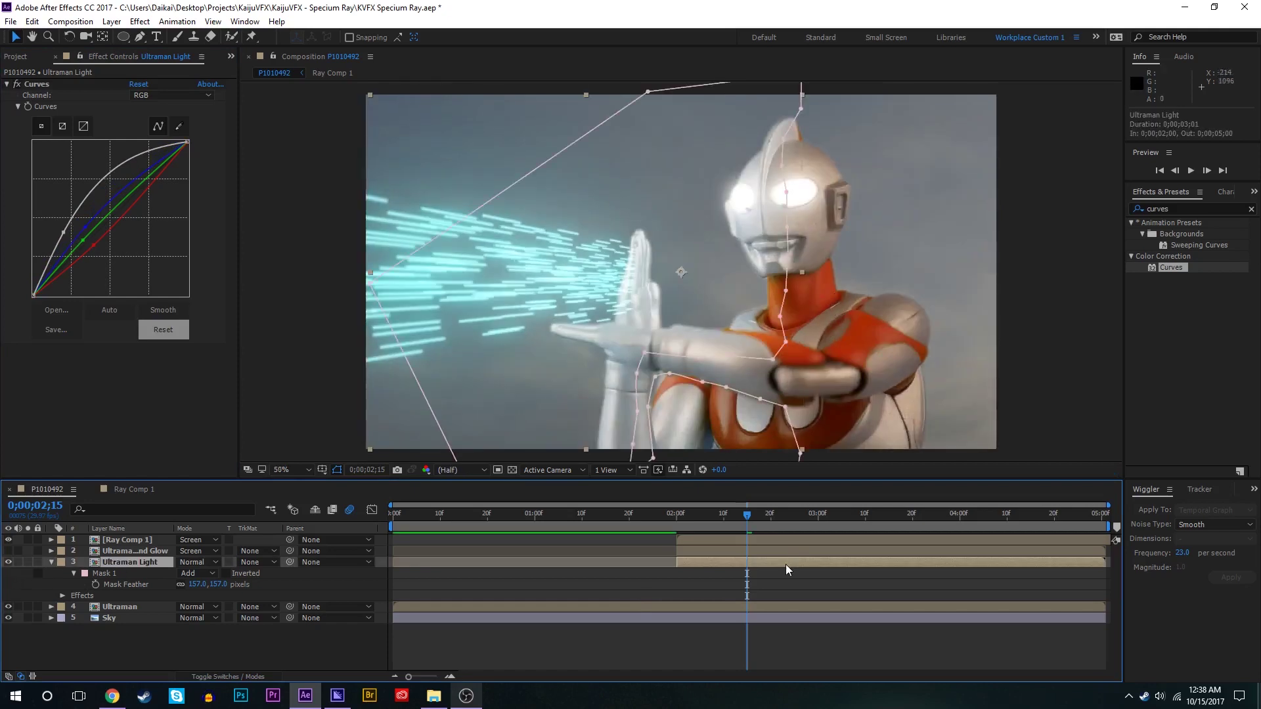
left_click(654, 412)
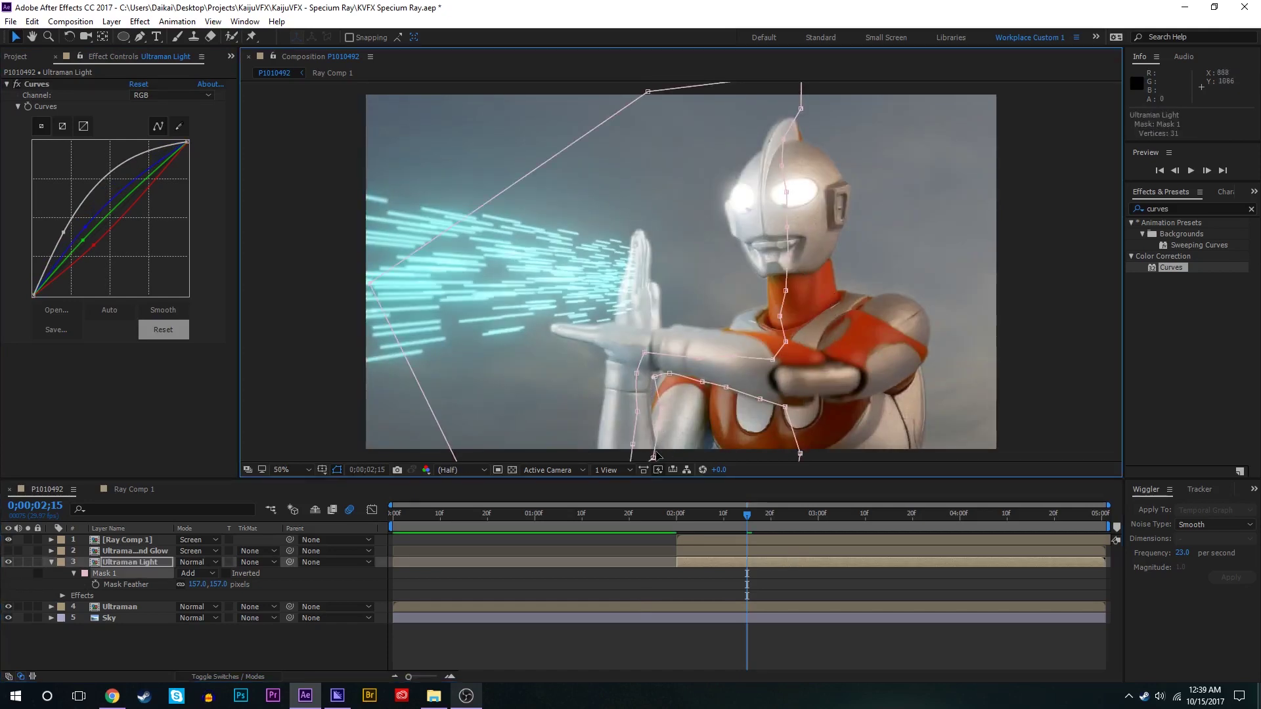
left_click_drag(197, 584, 63, 573)
left_click_drag(194, 566, 629, 593)
left_click(629, 593)
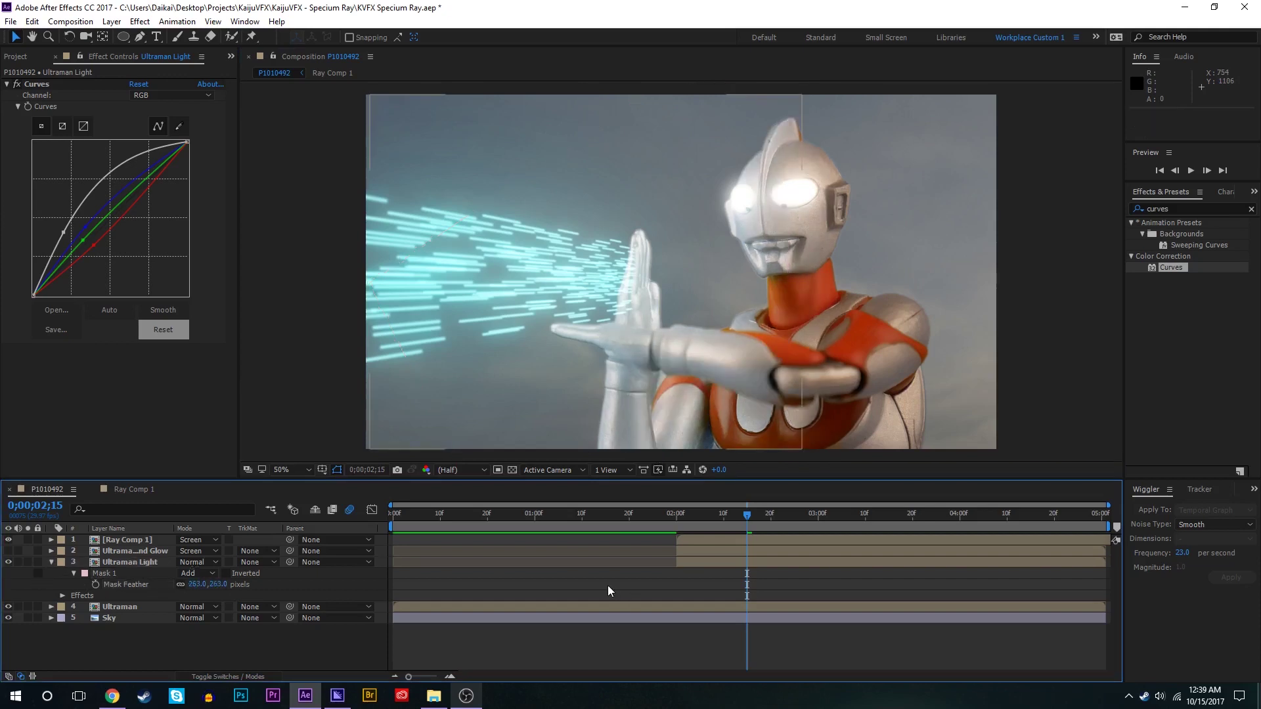
left_click(9, 562)
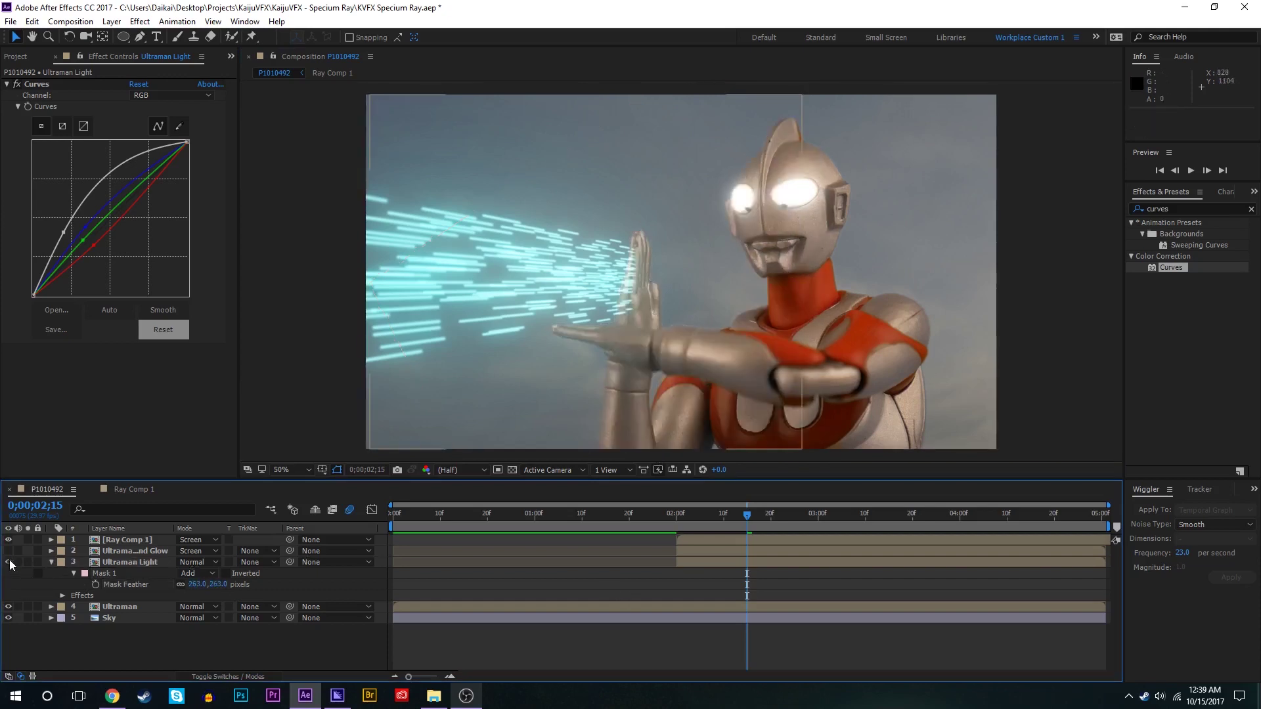
Set Ultraman Light opacity to about 51% and toggle the layer to compare the glow.
left_click(8, 562)
left_click(121, 563)
key("t")
left_click_drag(102, 574, 124, 570)
left_click(688, 659)
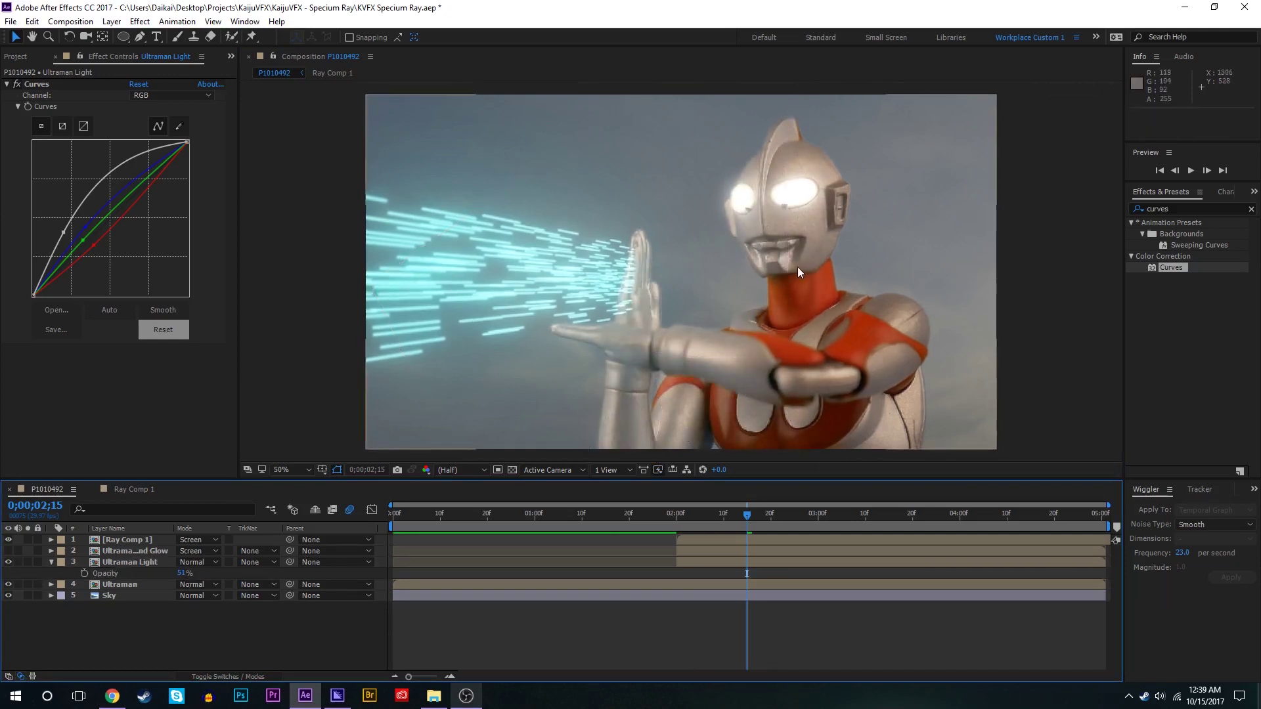
left_click(9, 562)
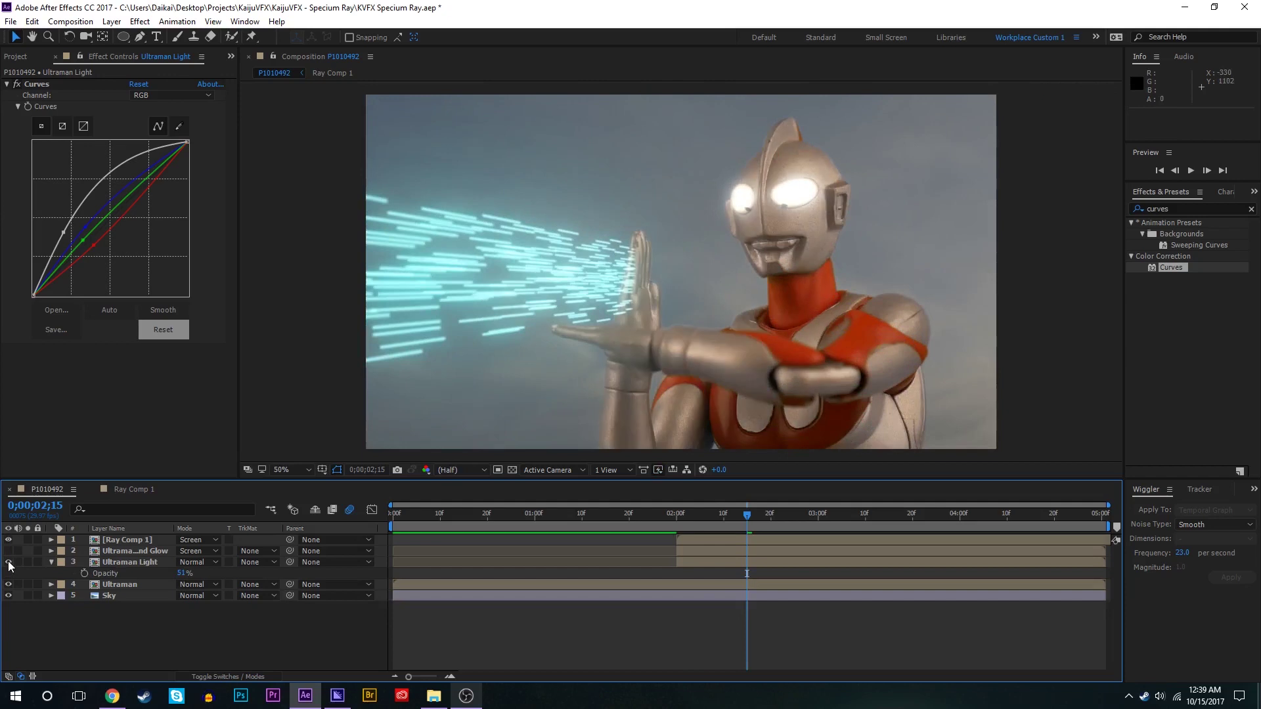
left_click(8, 561)
left_click(9, 562)
left_click(8, 562)
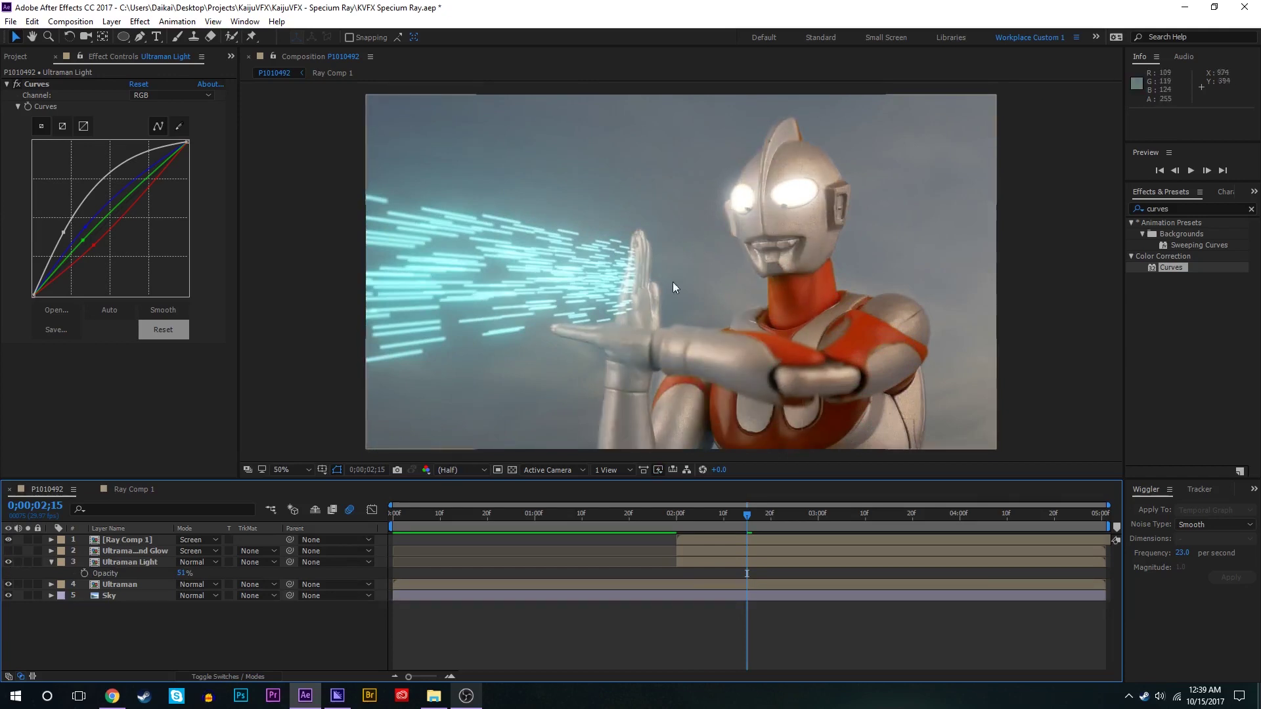
Preview the shot around the two-second mark where the ray begins.
left_click(677, 520)
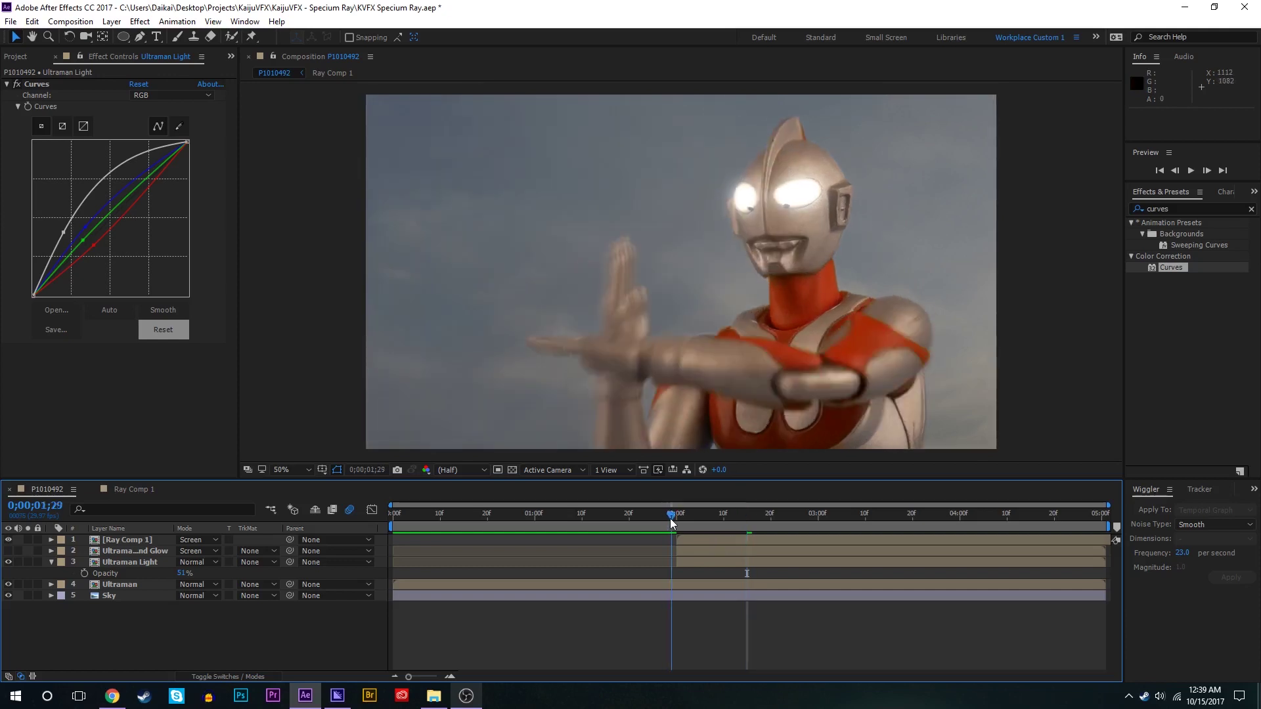
left_click(660, 520)
key("space")
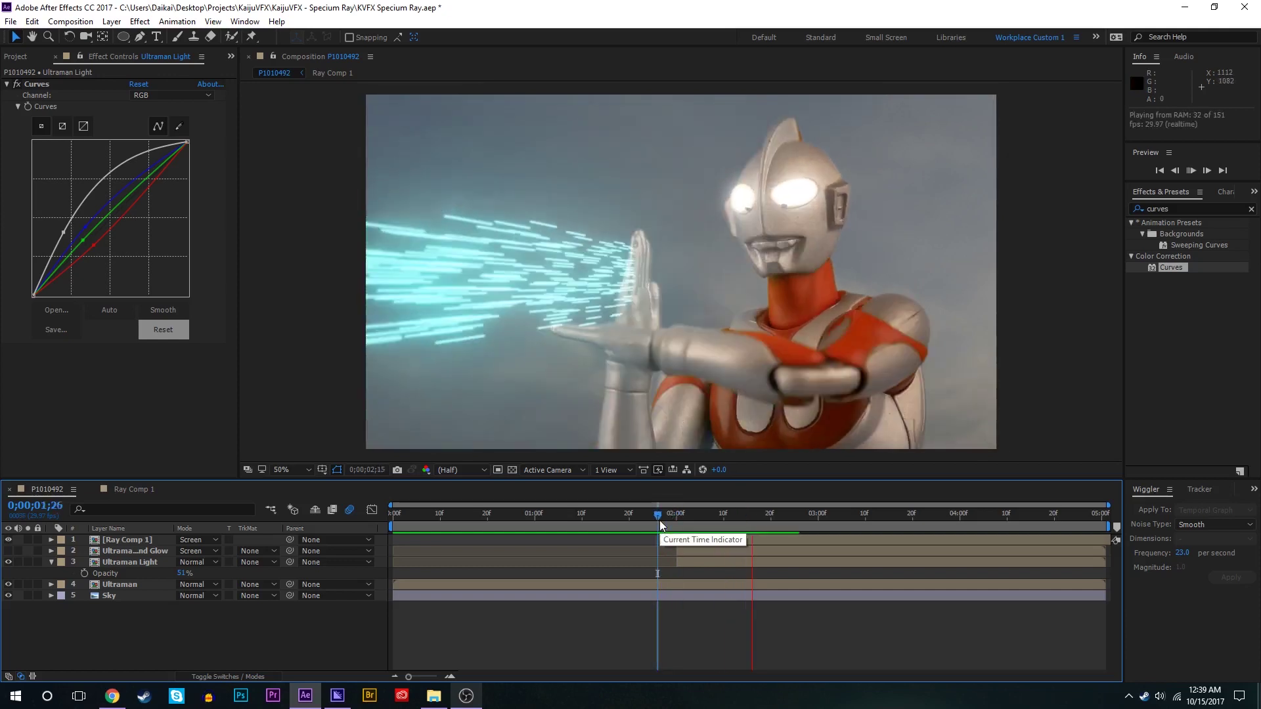
key("space")
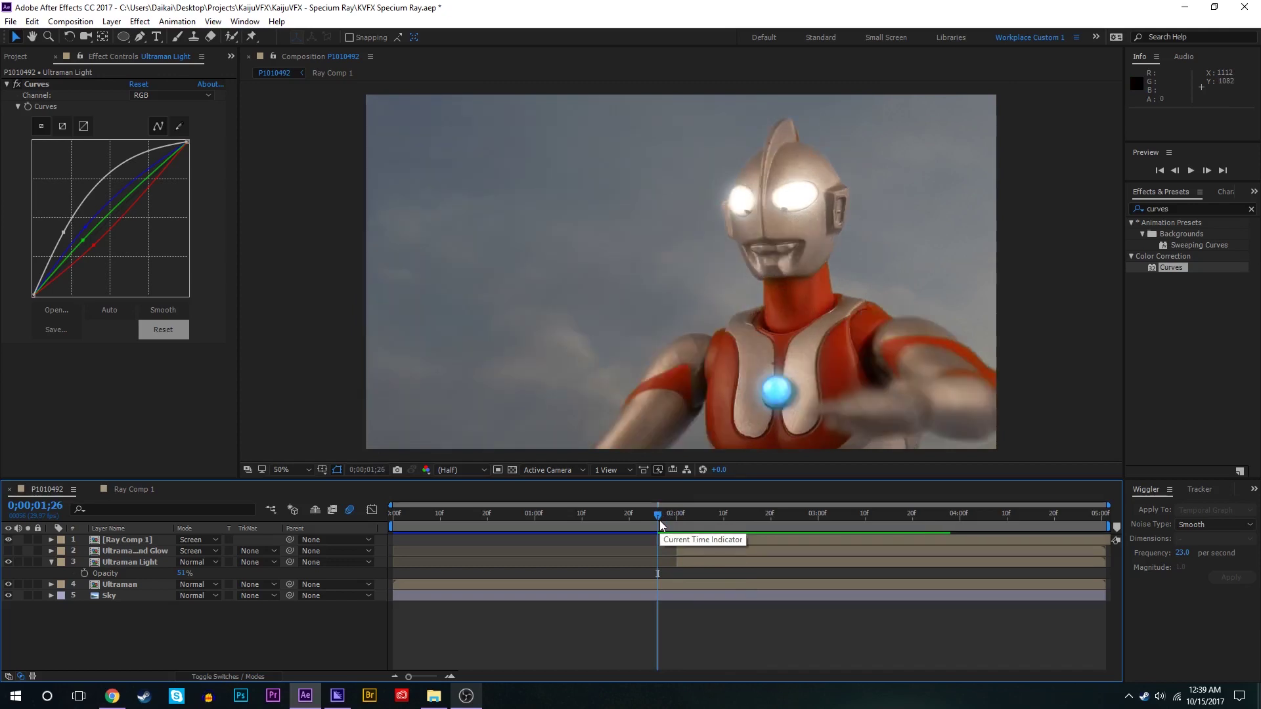
key("Page_Down")
key("Page_Down")
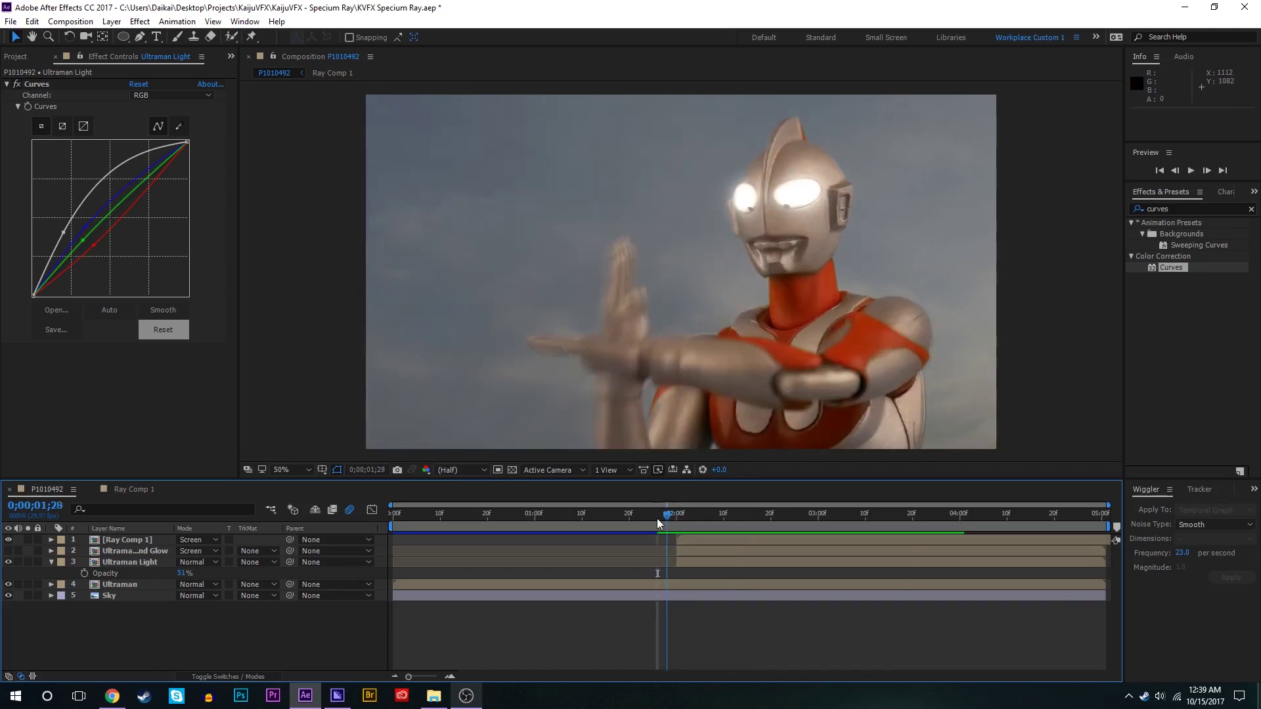
left_click(678, 521)
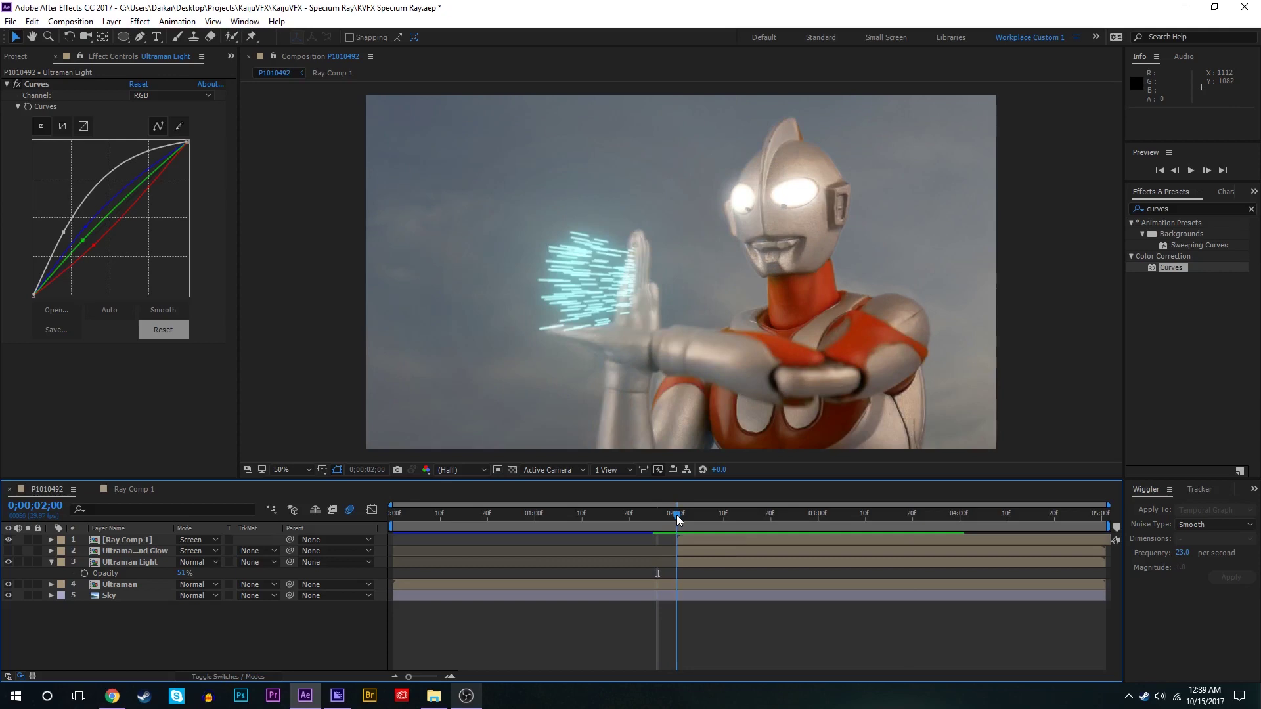
mouse_move(679, 521)
left_mouse_down()
mouse_move(690, 521)
mouse_move(679, 527)
left_mouse_up()
Keyframe Ultraman Light opacity from 9% at 0;00;02;00 rising to 51% at 2;09.
left_click(142, 562)
left_click(83, 573)
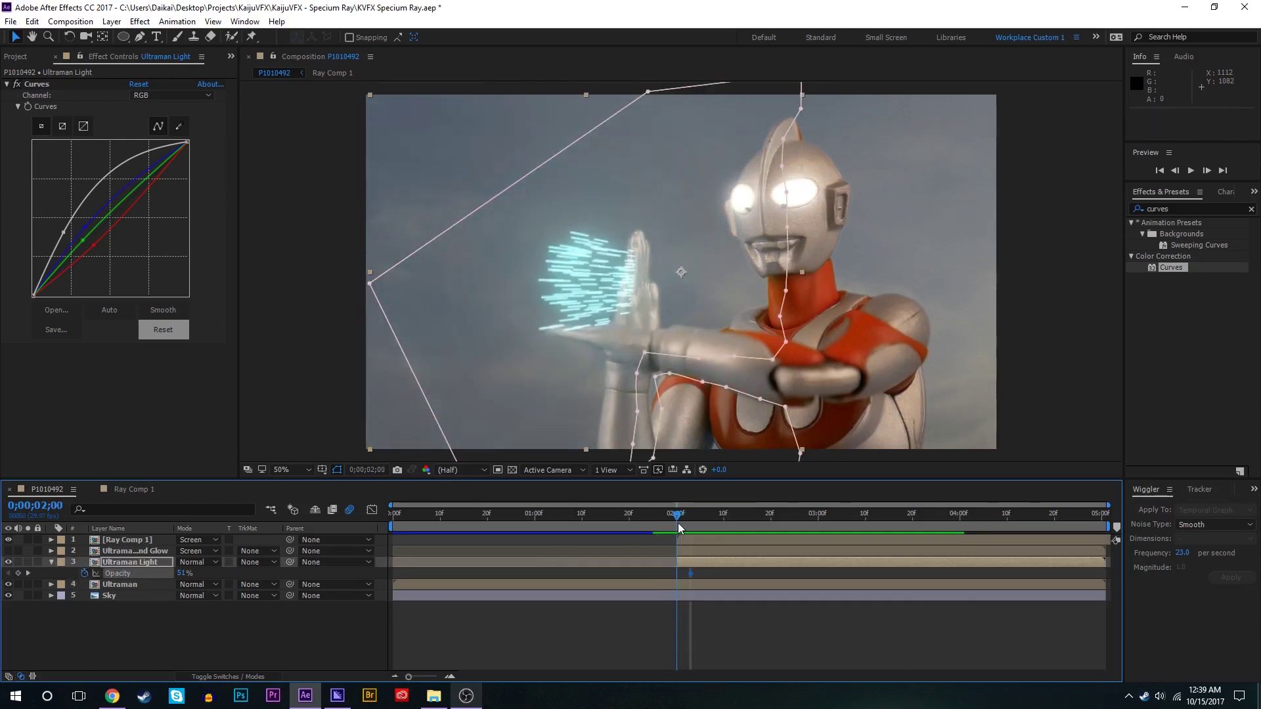
left_click_drag(183, 574, 156, 573)
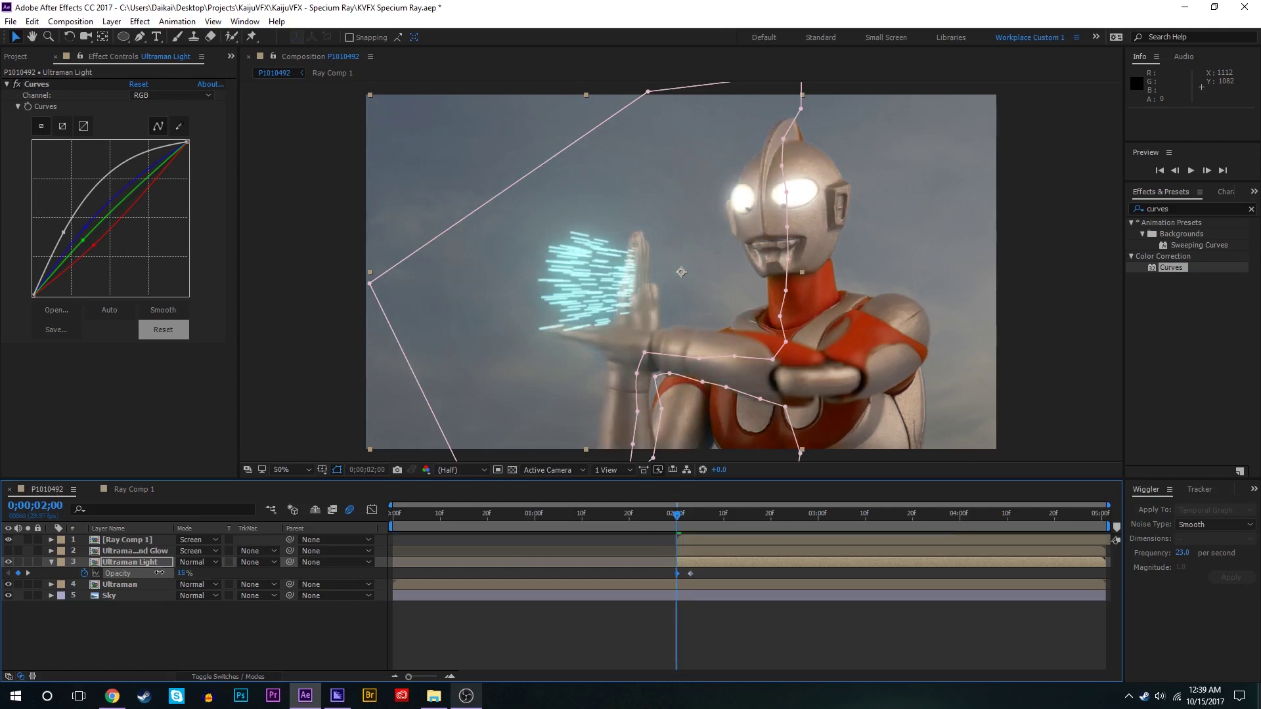
left_click(718, 630)
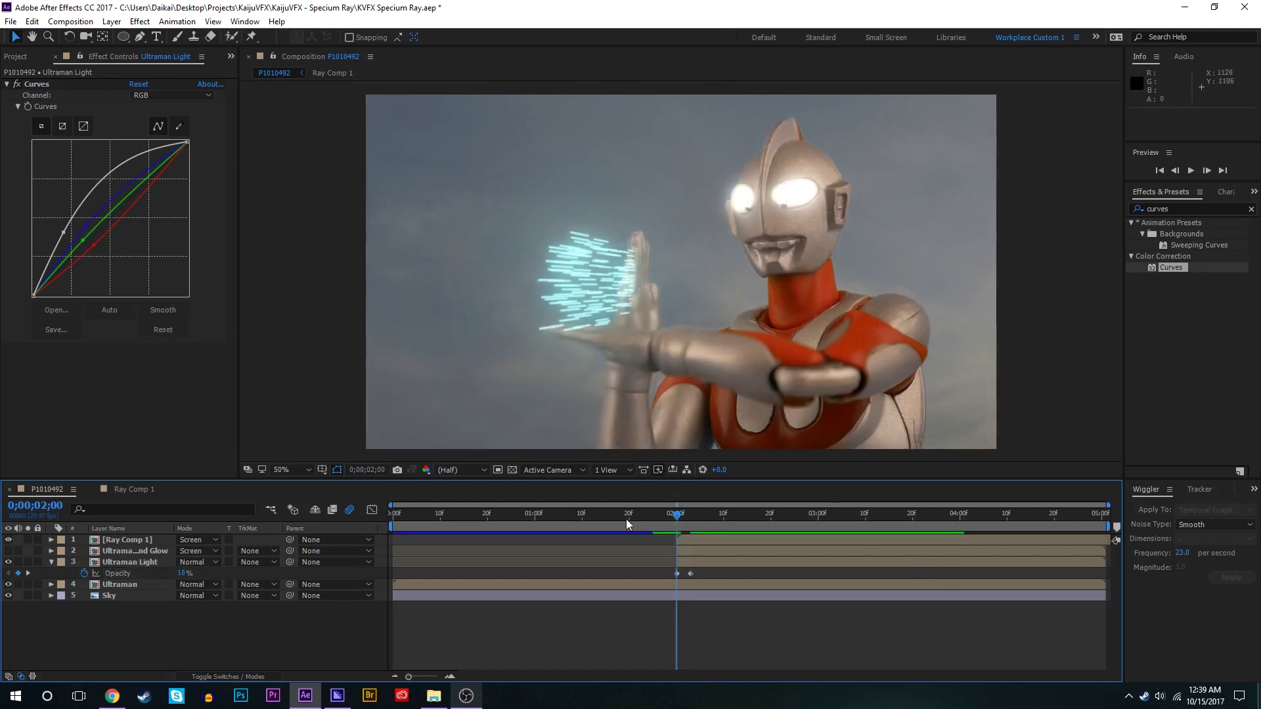
left_click_drag(686, 513, 688, 511)
left_click_drag(690, 574, 685, 574)
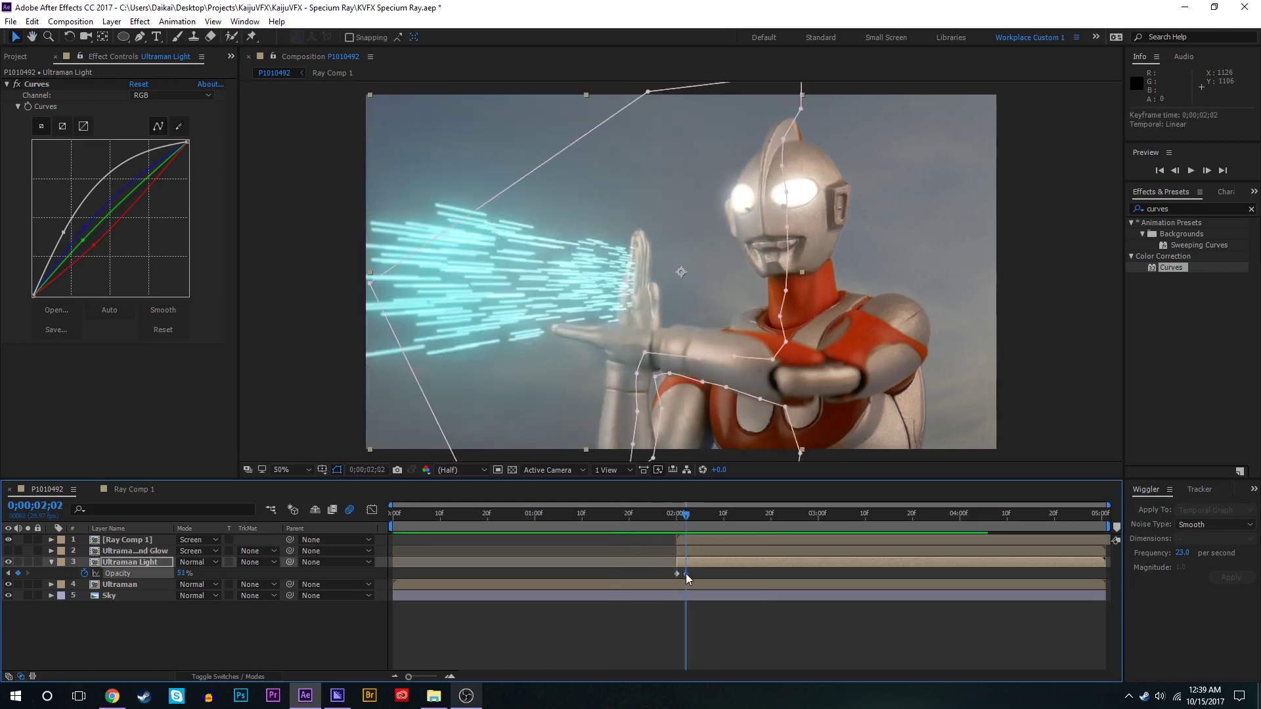
left_click(677, 515)
left_click(676, 515)
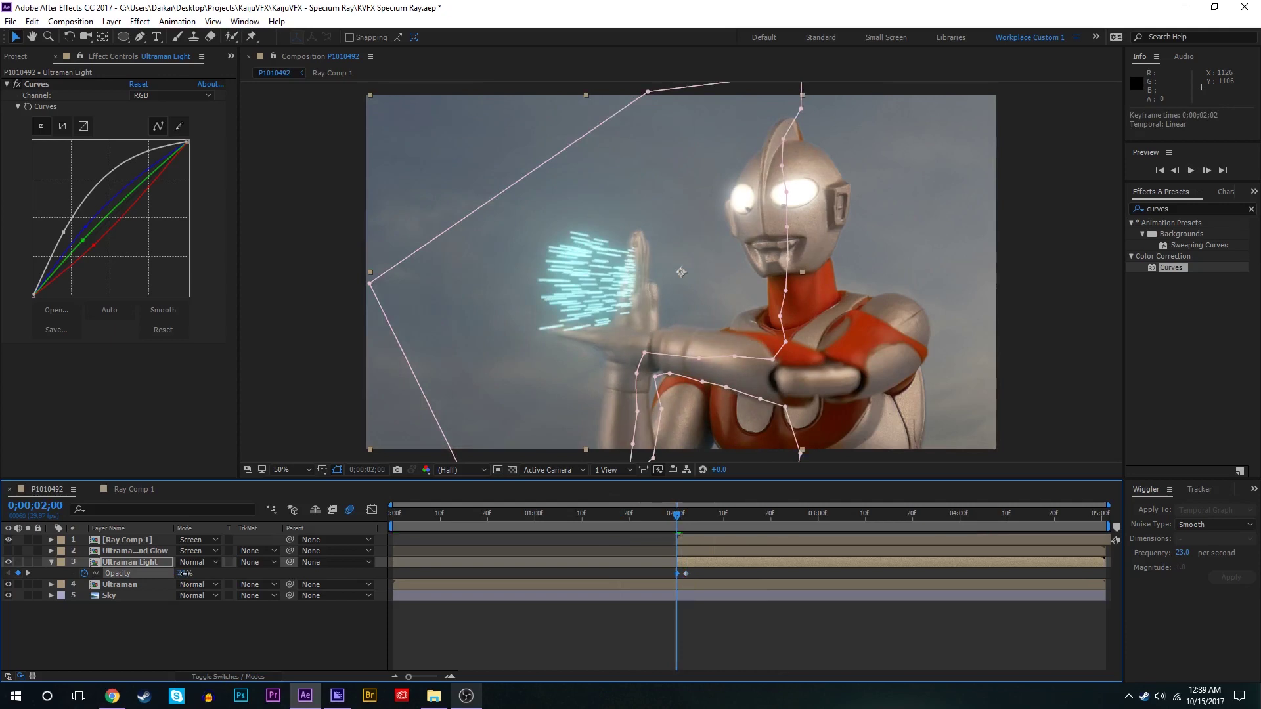
left_click(688, 648)
left_click(658, 515)
key("space")
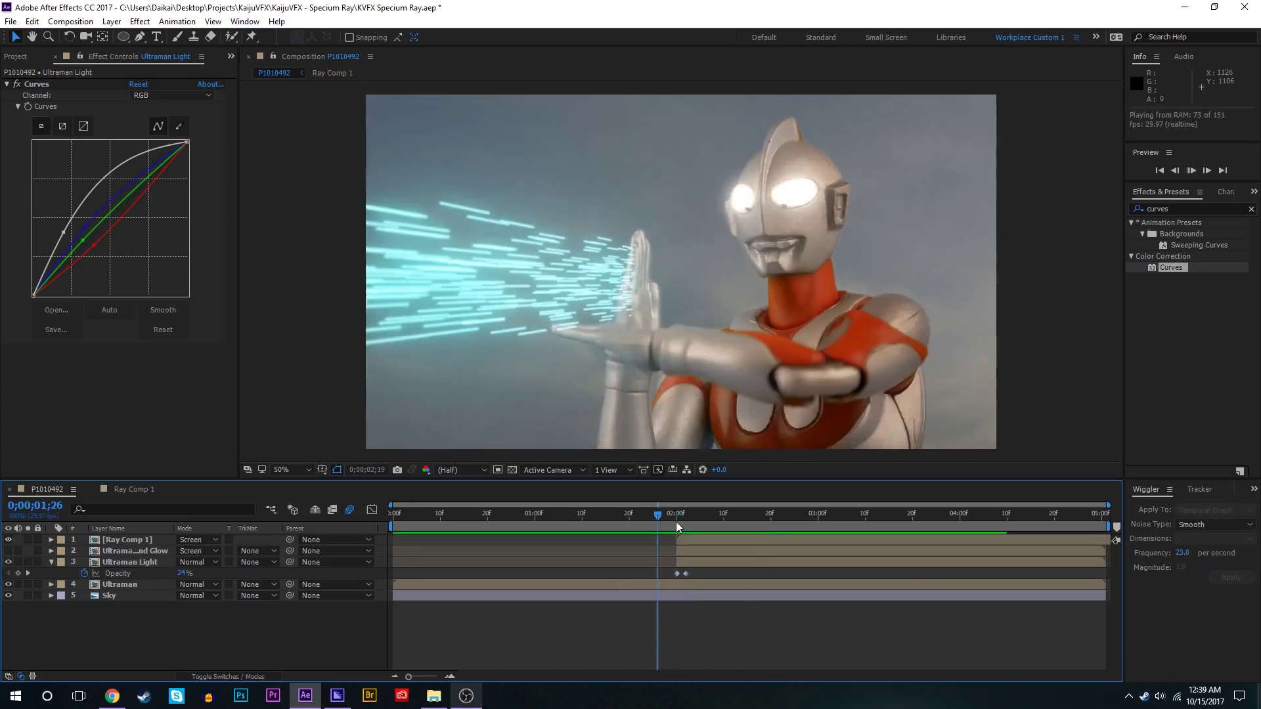
key("space")
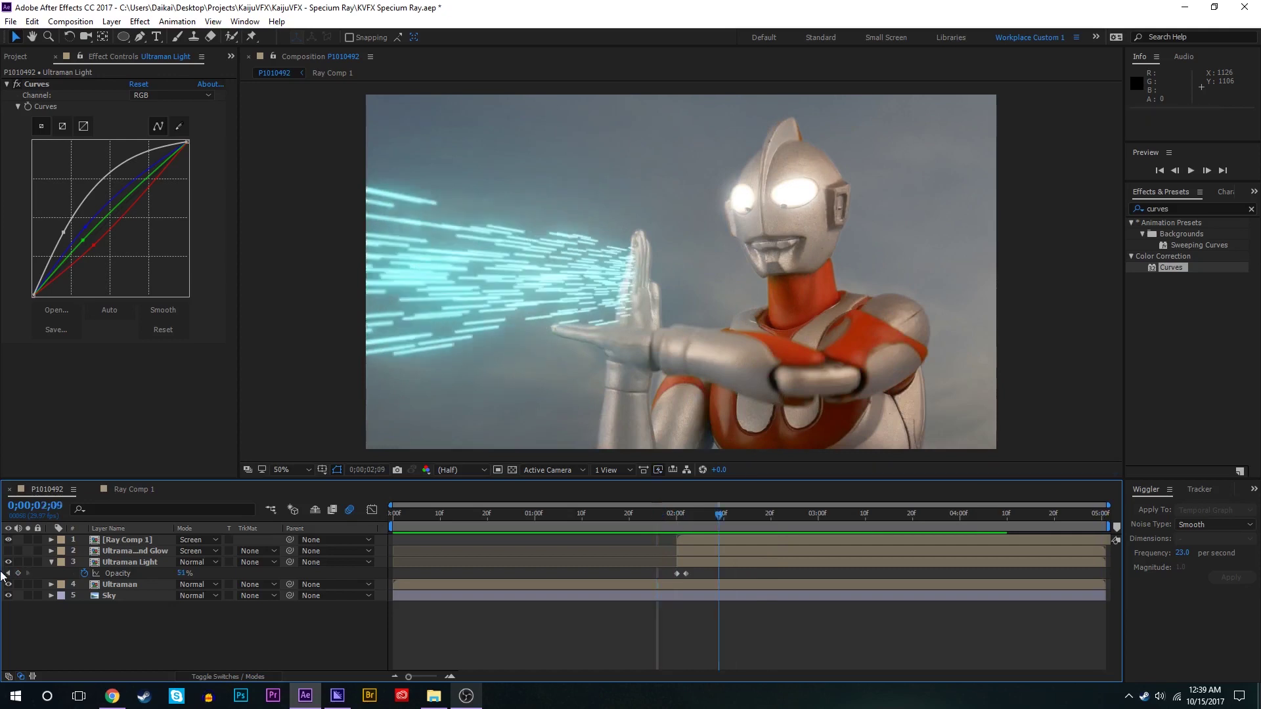
left_click(18, 573)
Apply a first Wiggler flicker to the Ultraman Light opacity keyframes and preview it.
left_click(719, 573)
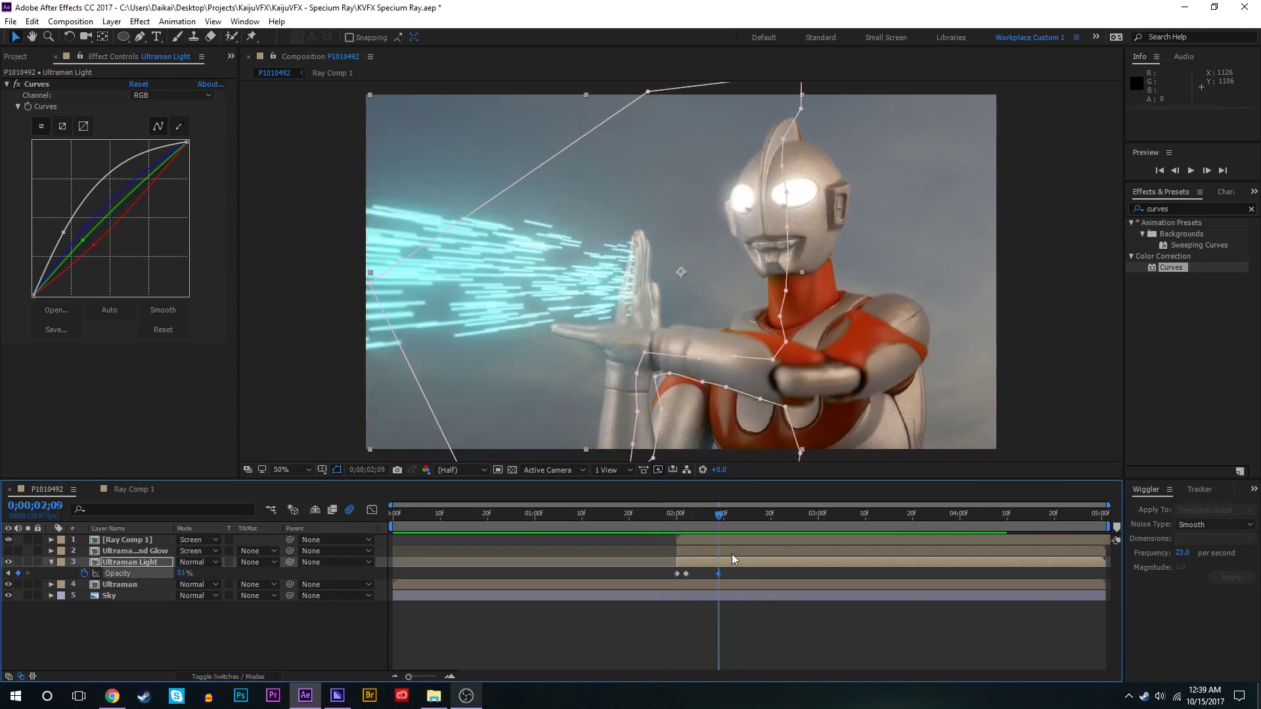
key("End")
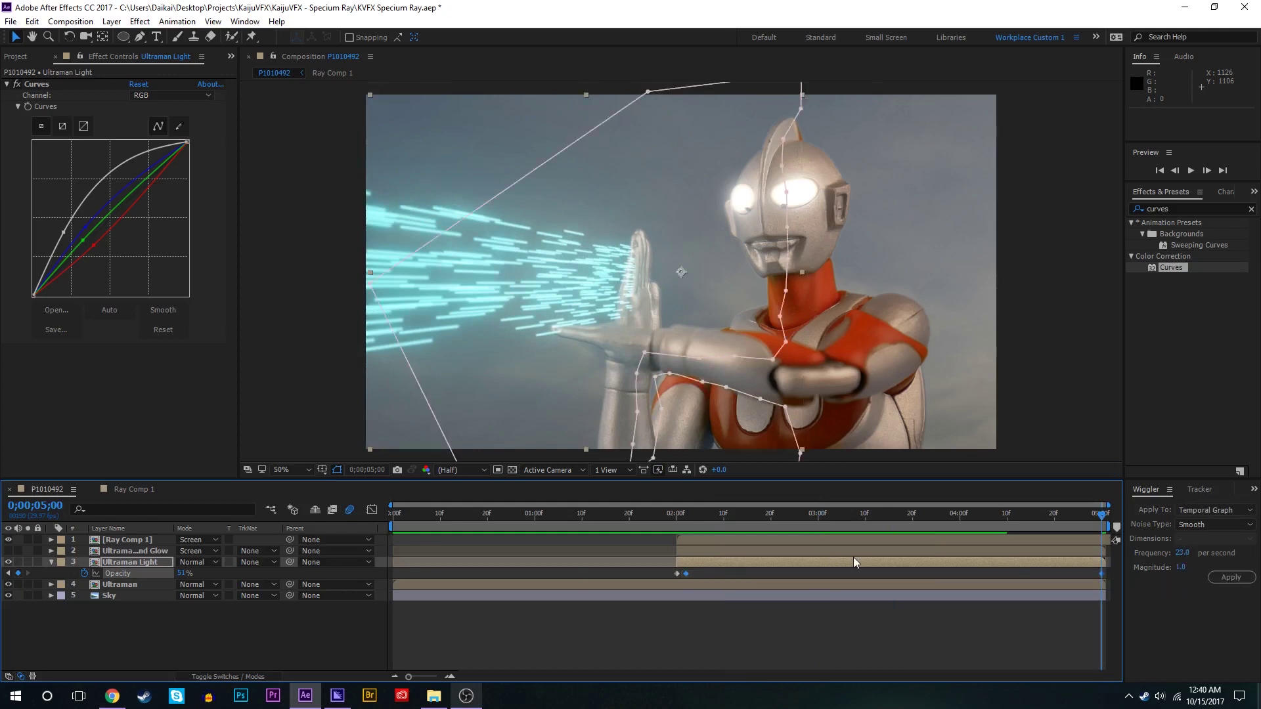
left_click(1184, 569)
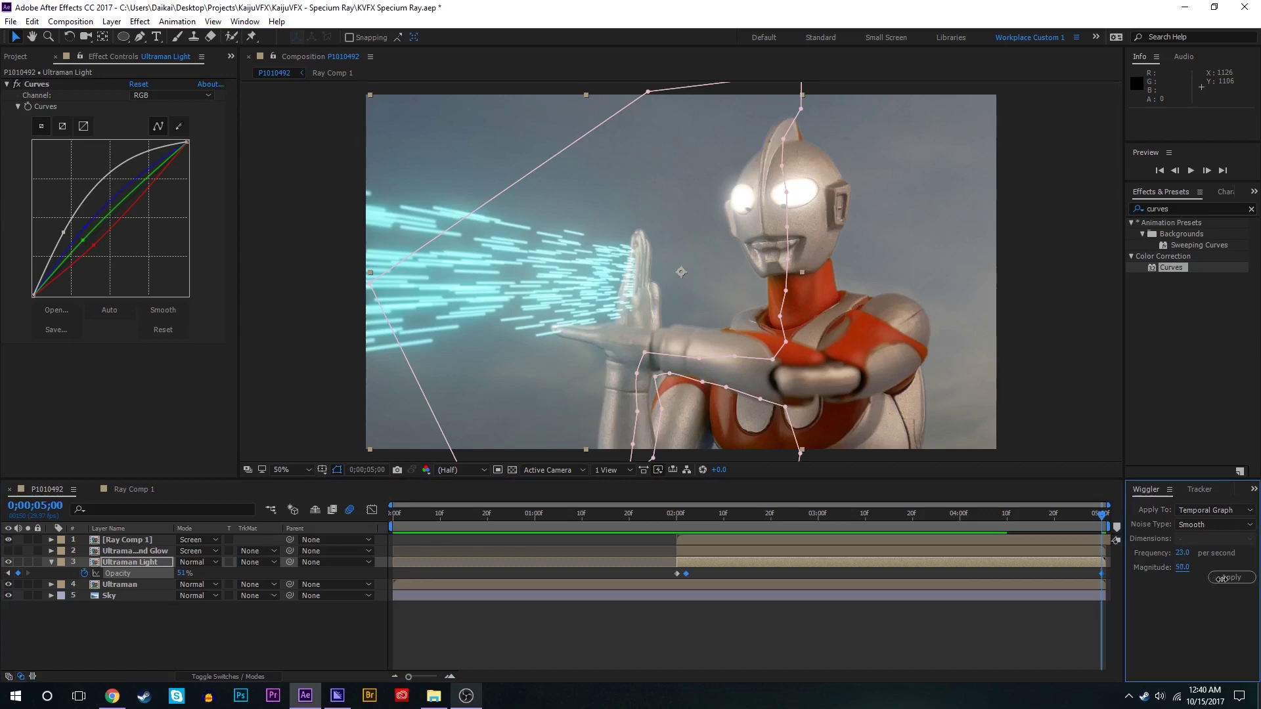
left_click(1223, 581)
left_click_drag(942, 520, 675, 522)
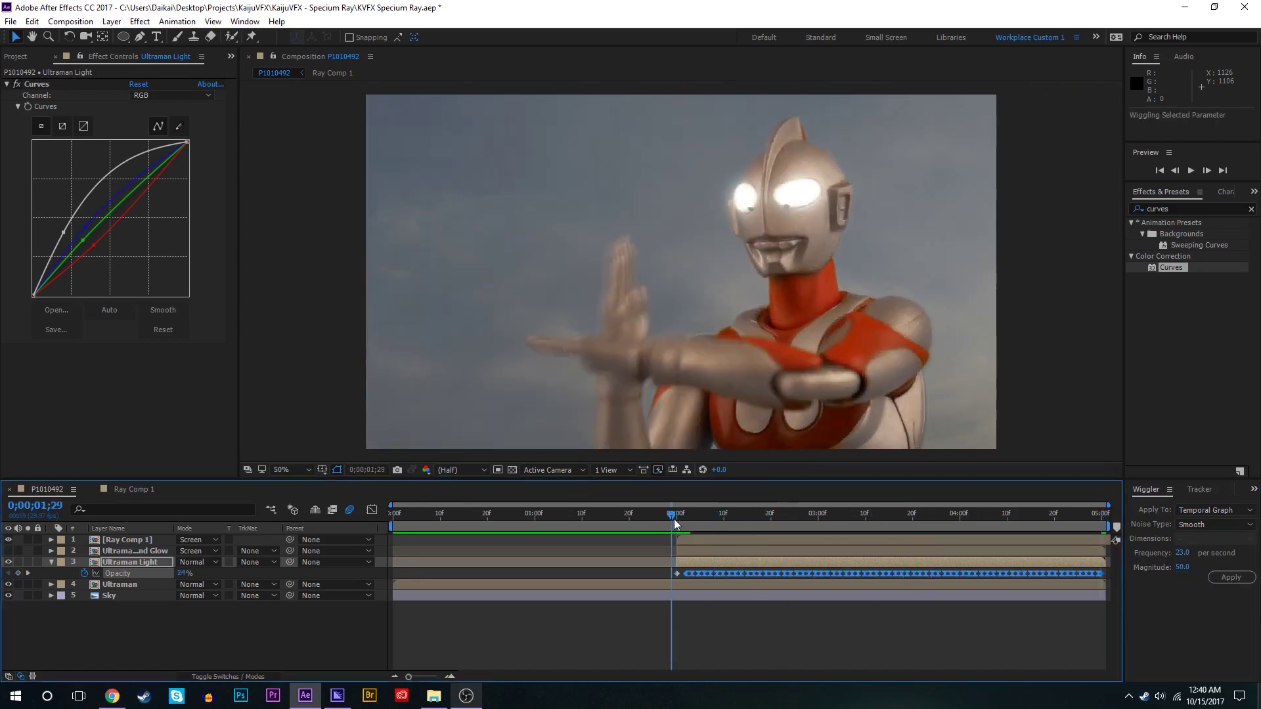
key("space")
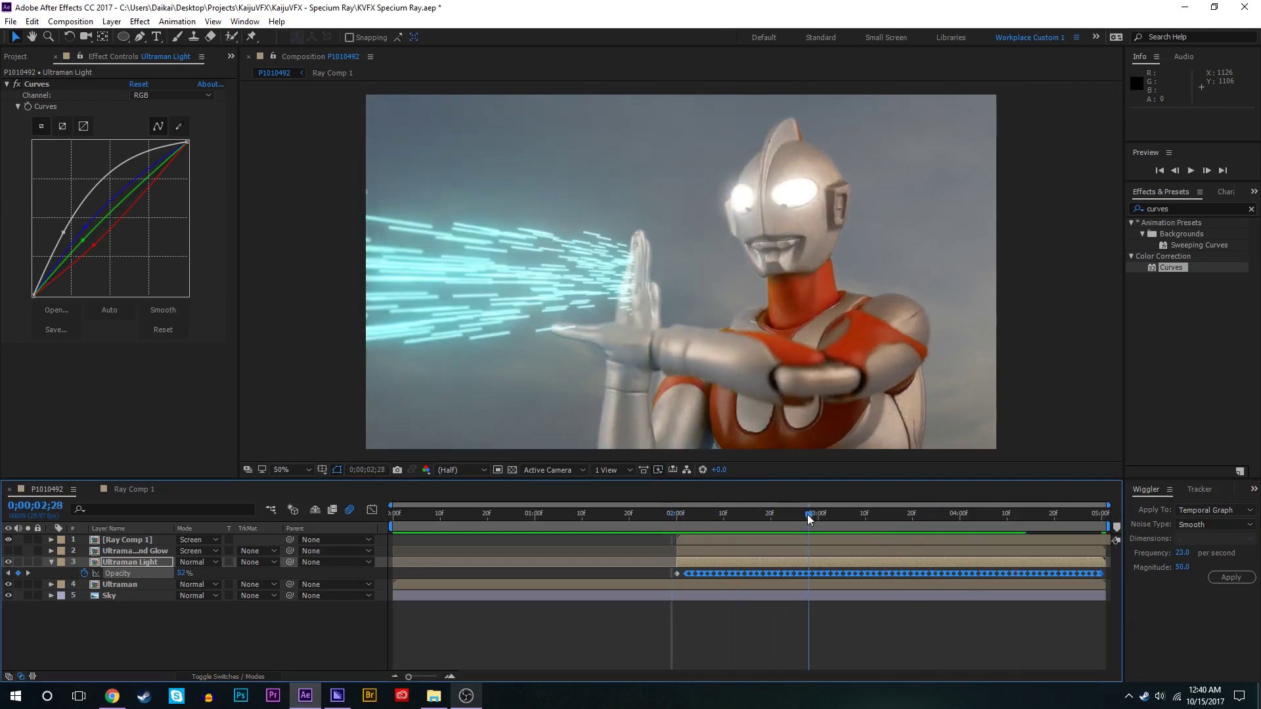
Undo that flicker and reapply the Wiggler with a frequency of 25 per second.
key("ctrl+z")
left_click(1180, 554)
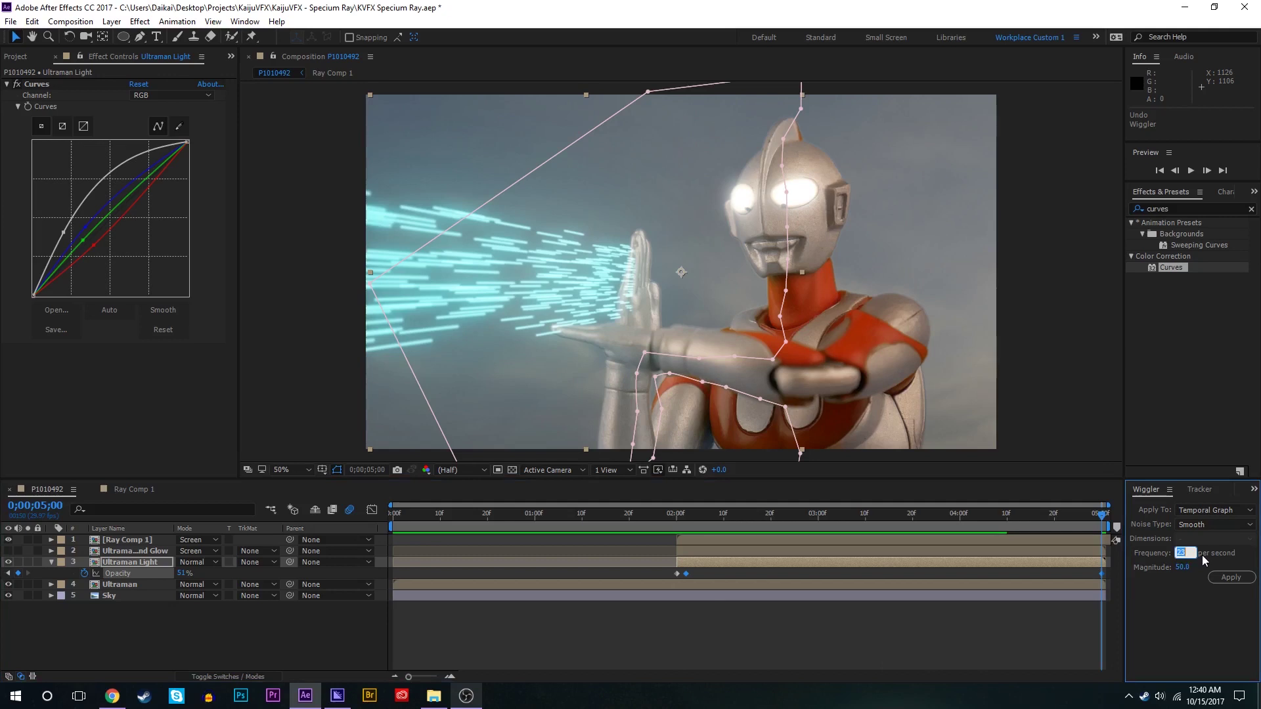
type("25")
left_click(1219, 582)
Preview the flickering Ultraman Light layer soloed, then with the full composite.
left_click(689, 525)
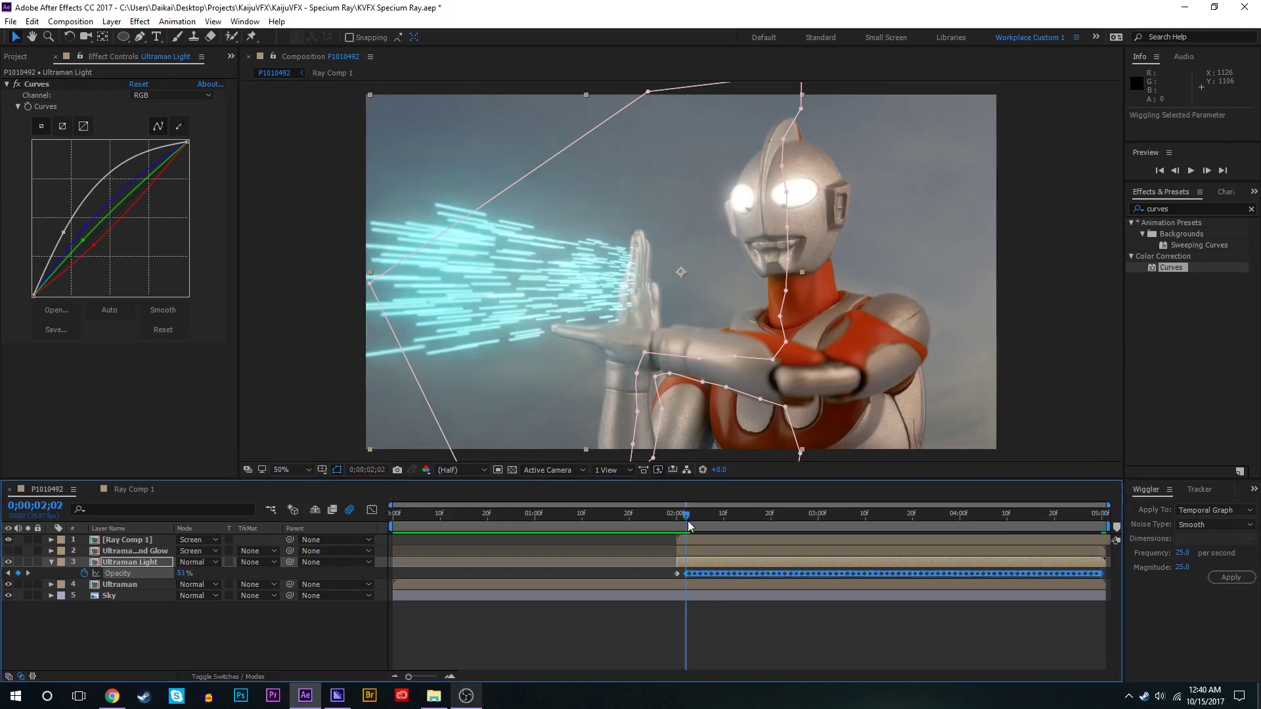
left_click(27, 563)
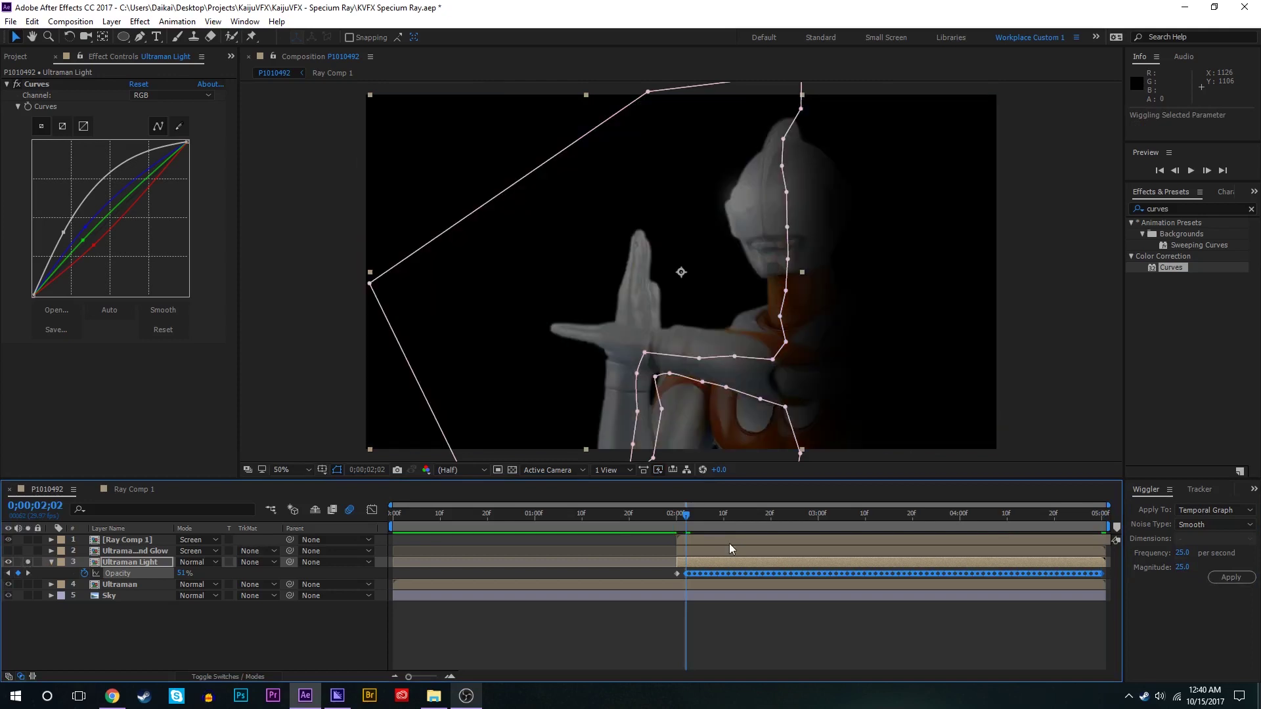
key("space")
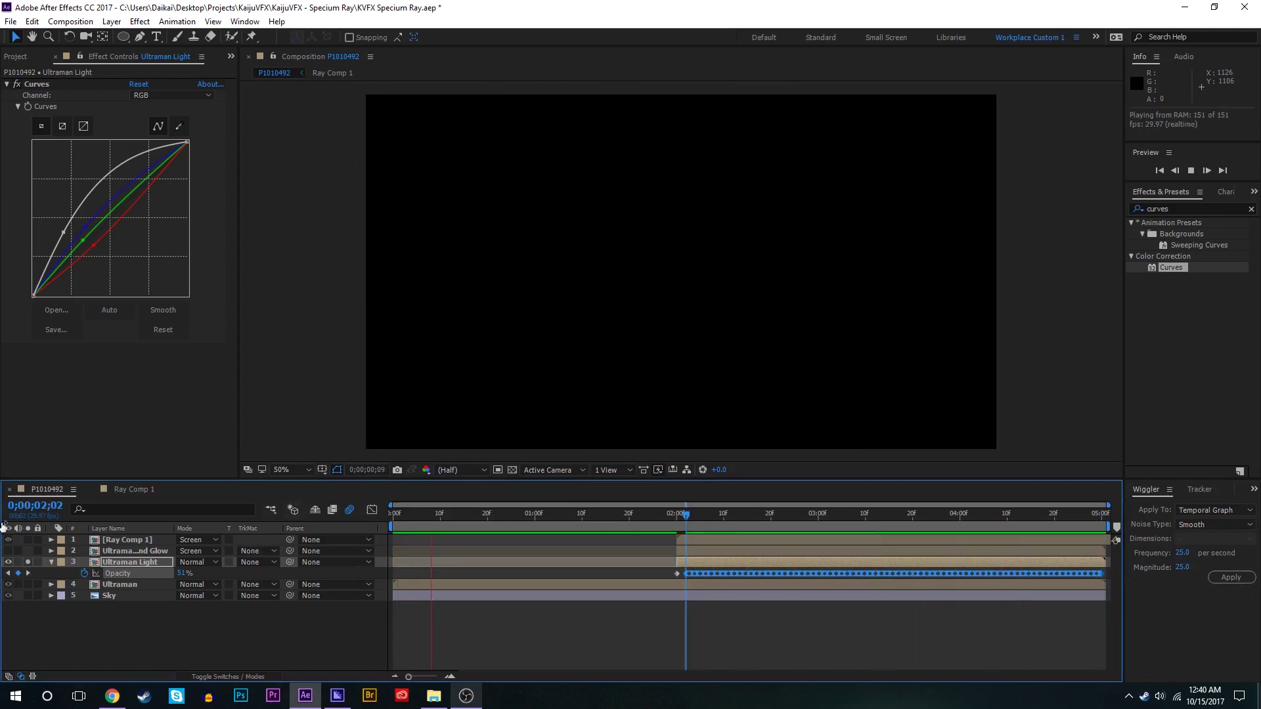
left_click(28, 563)
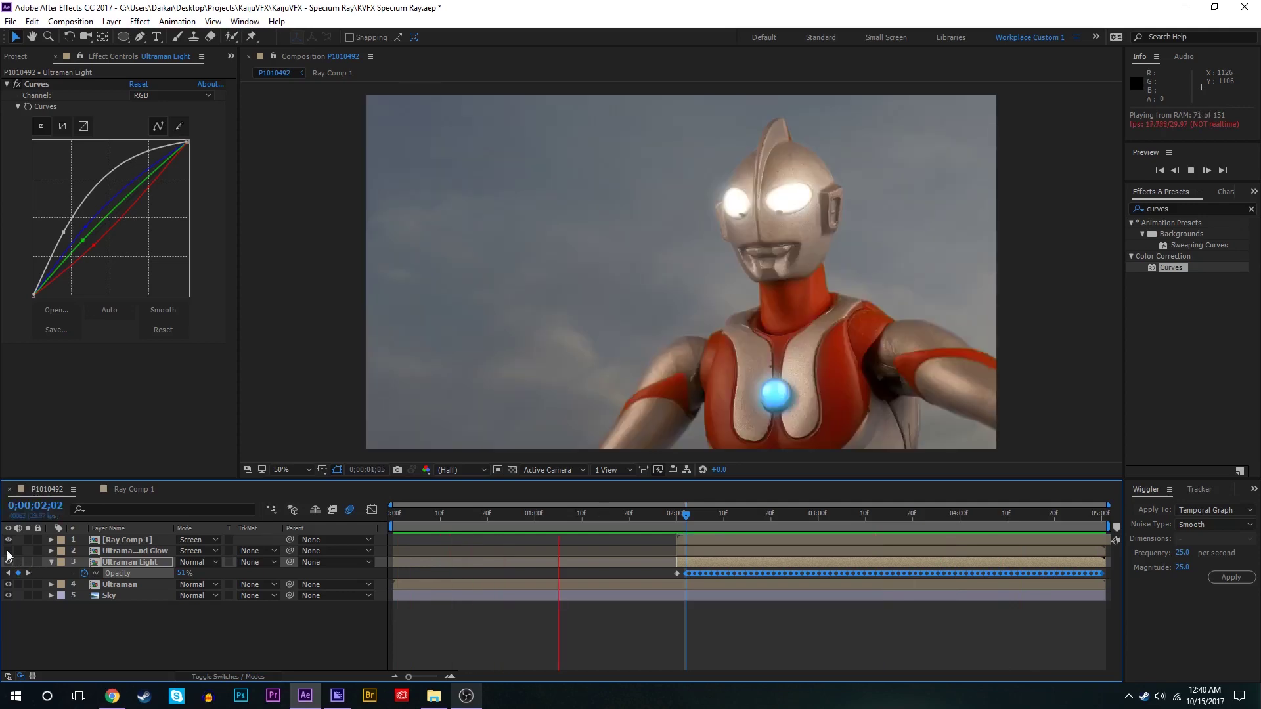
key("space")
key("space")
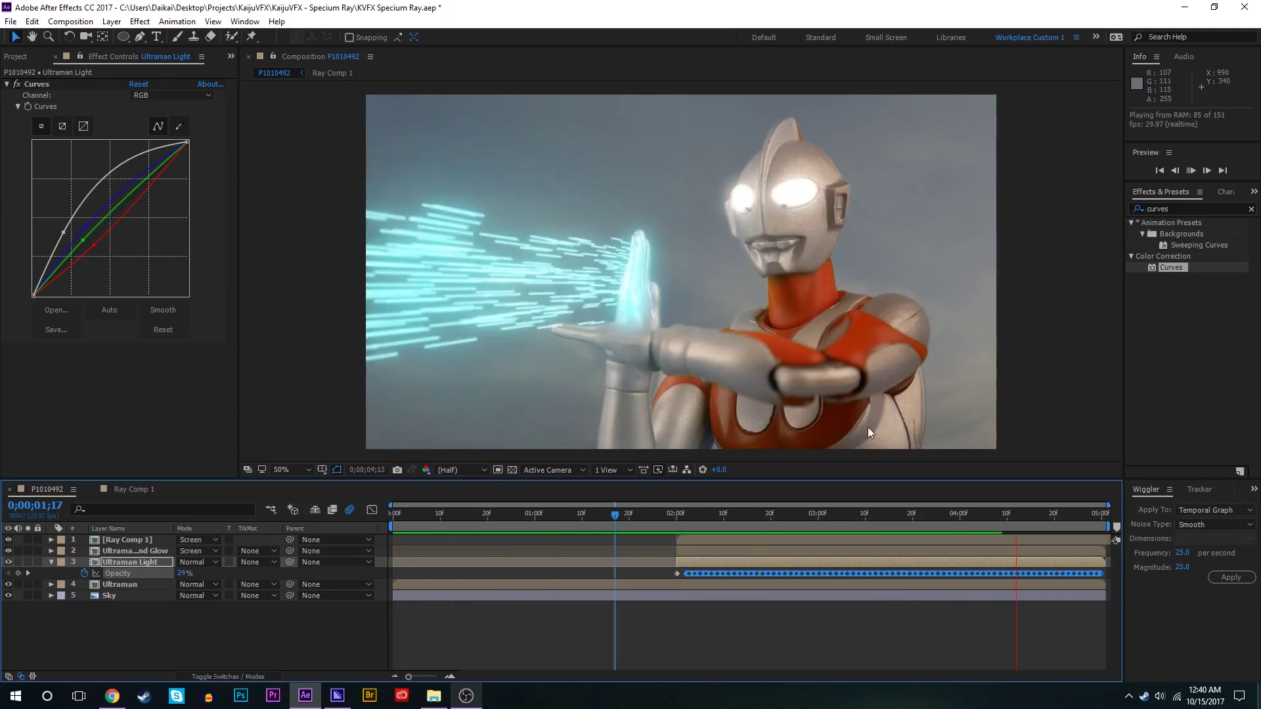
Create a new black solid with its in-point trimmed to 0;00;02;00.
left_click(612, 523)
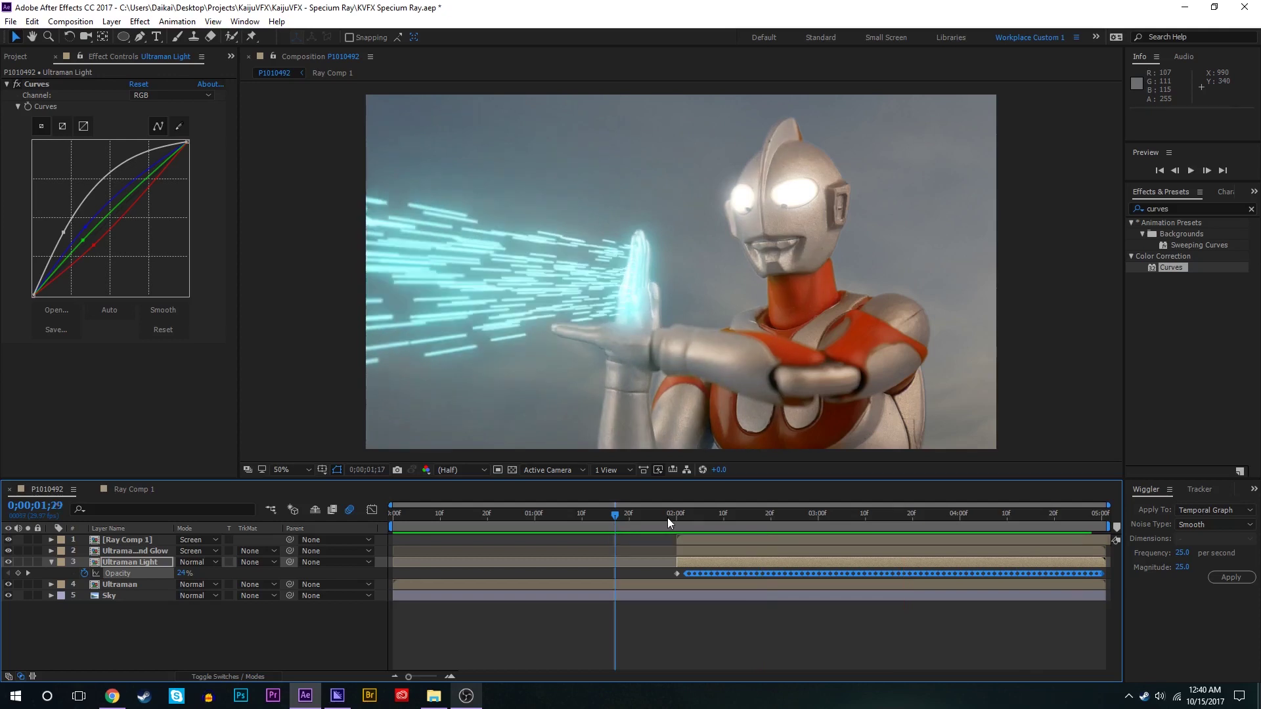
key("k")
key("F2")
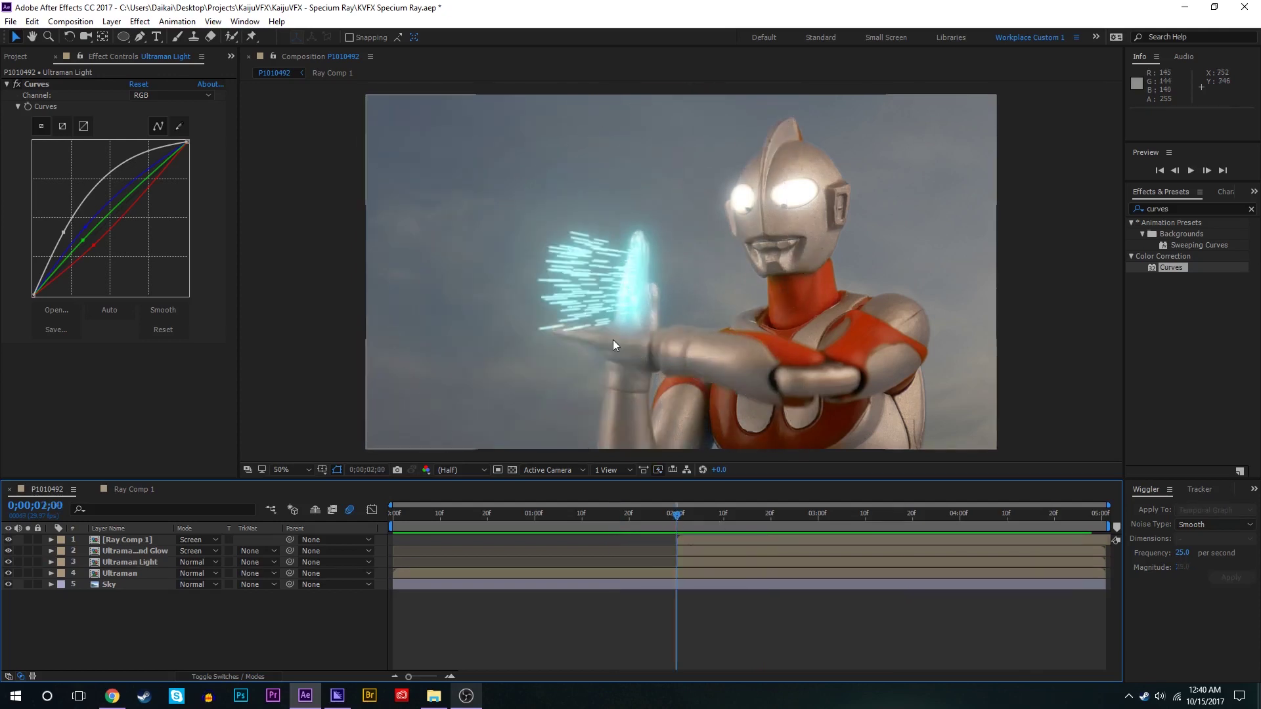
key("ctrl+y")
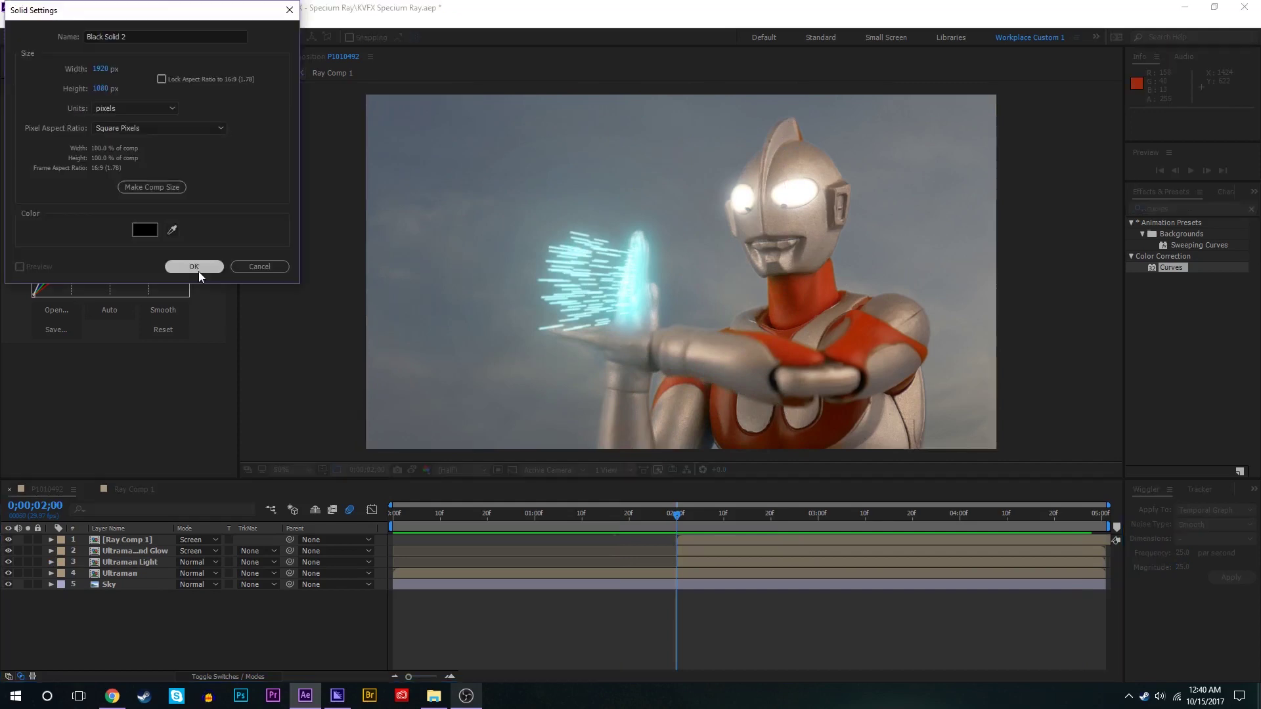
left_click(196, 269)
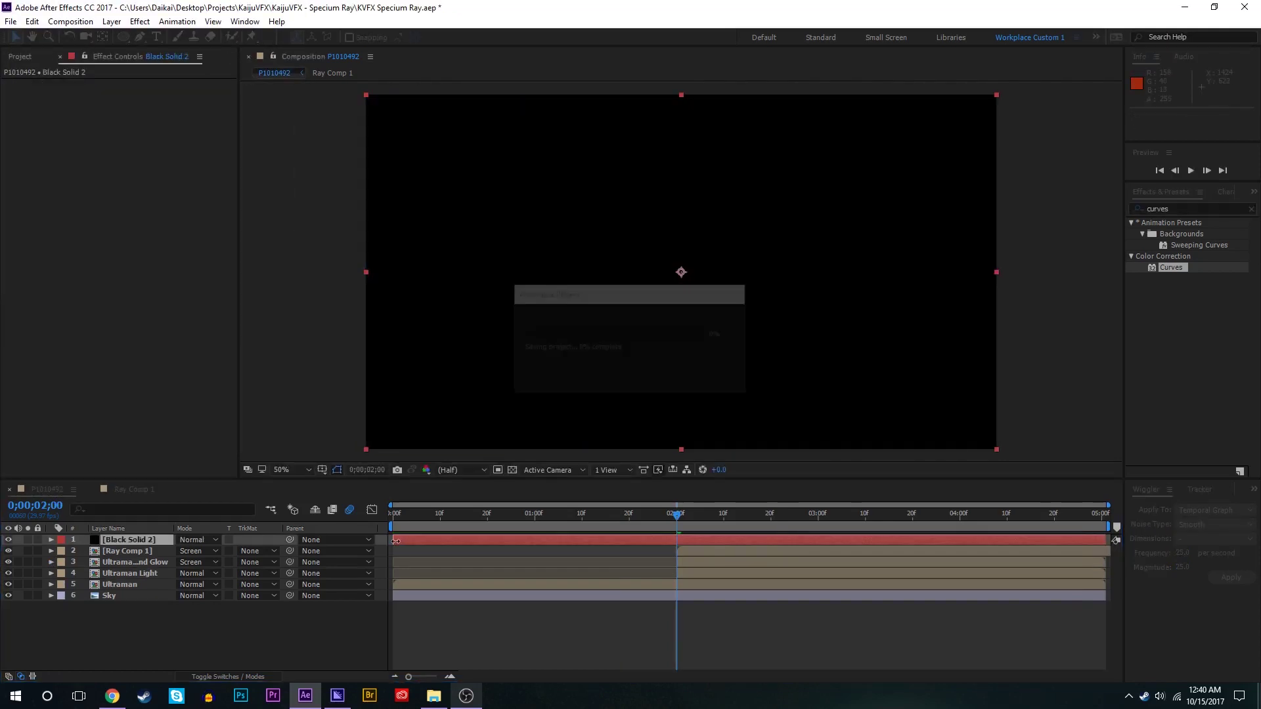
left_click_drag(396, 541, 672, 552)
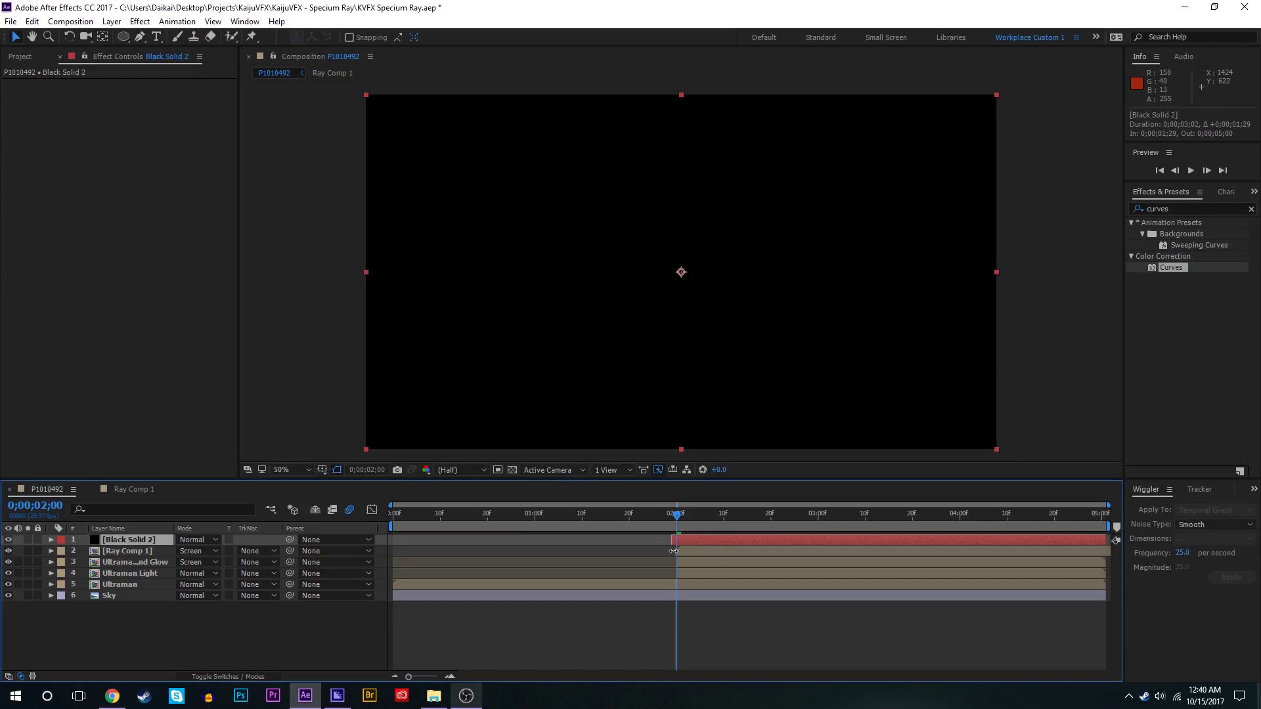
Apply Optical Flares to the solid, move the flare upper left, and open its Options.
left_click(1213, 208)
type("ares")
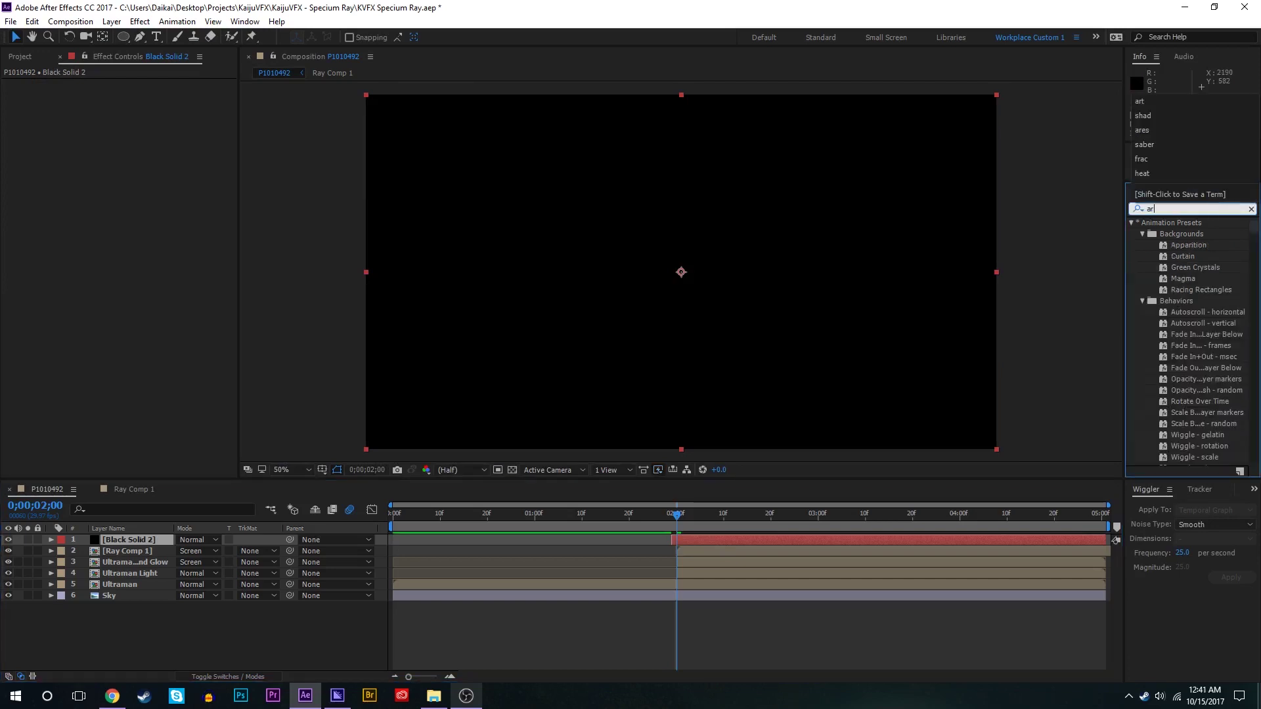
double_click(1208, 234)
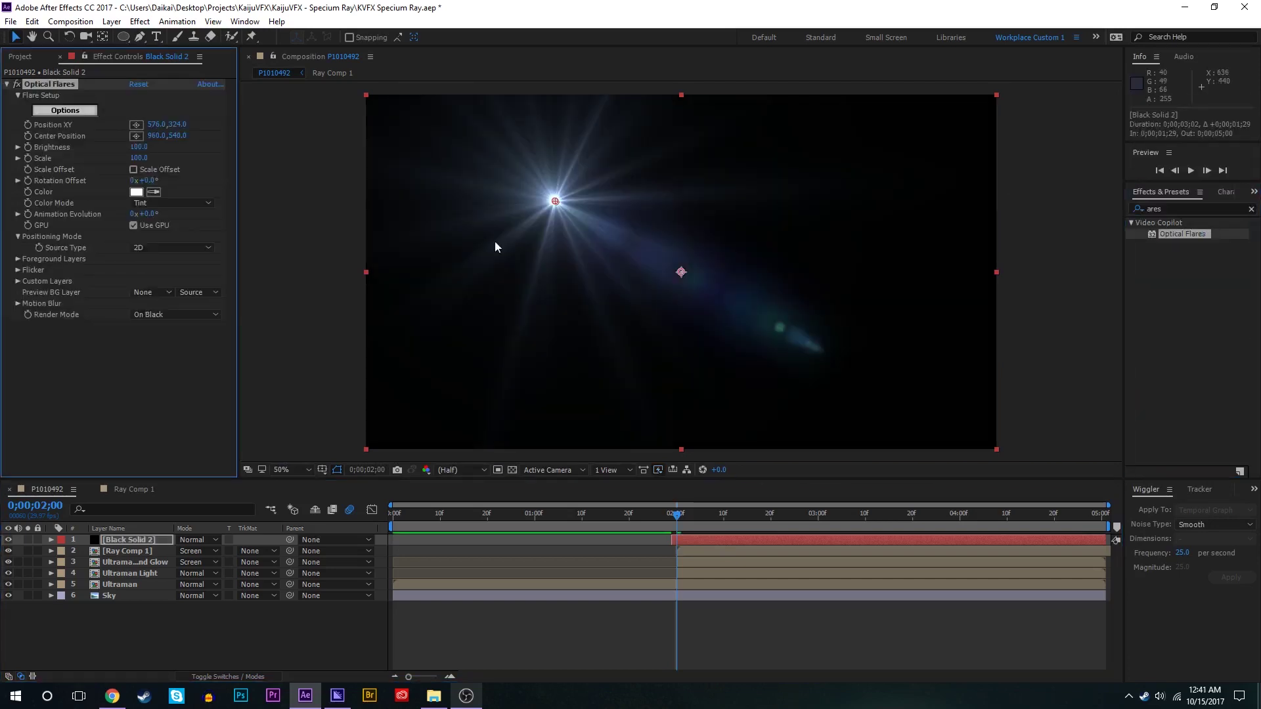
left_click_drag(555, 204, 479, 180)
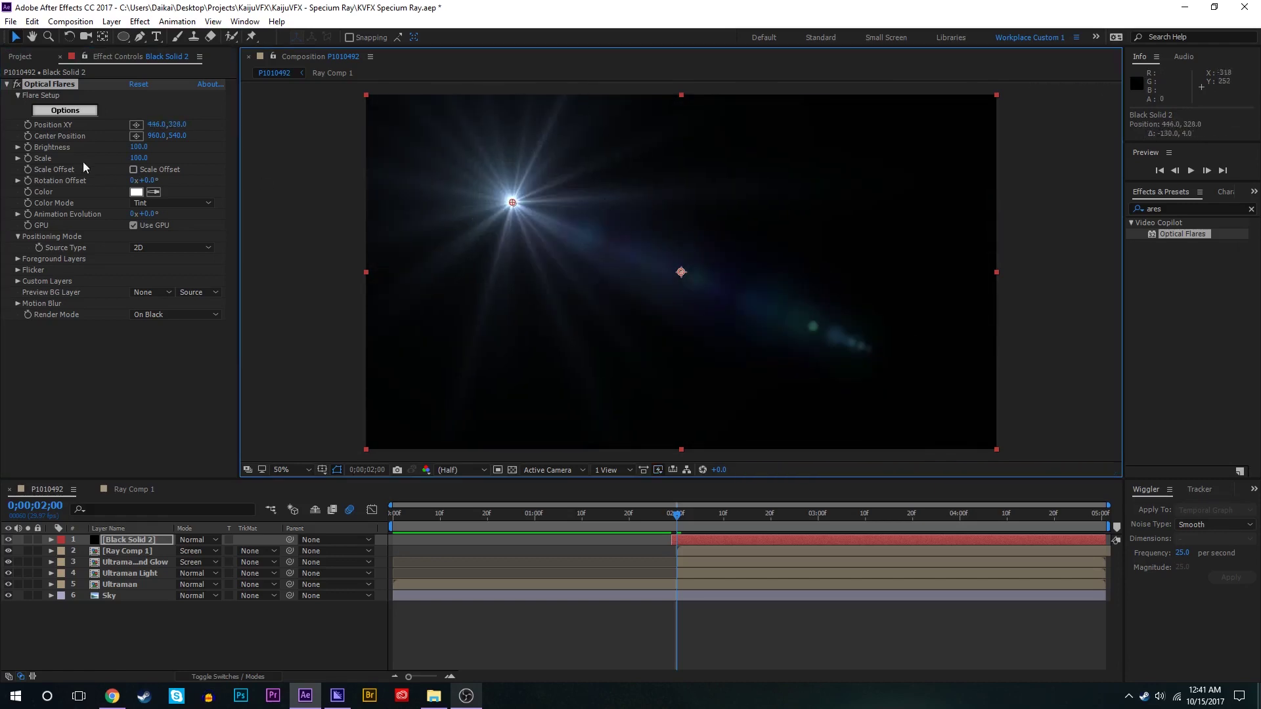
left_click(63, 110)
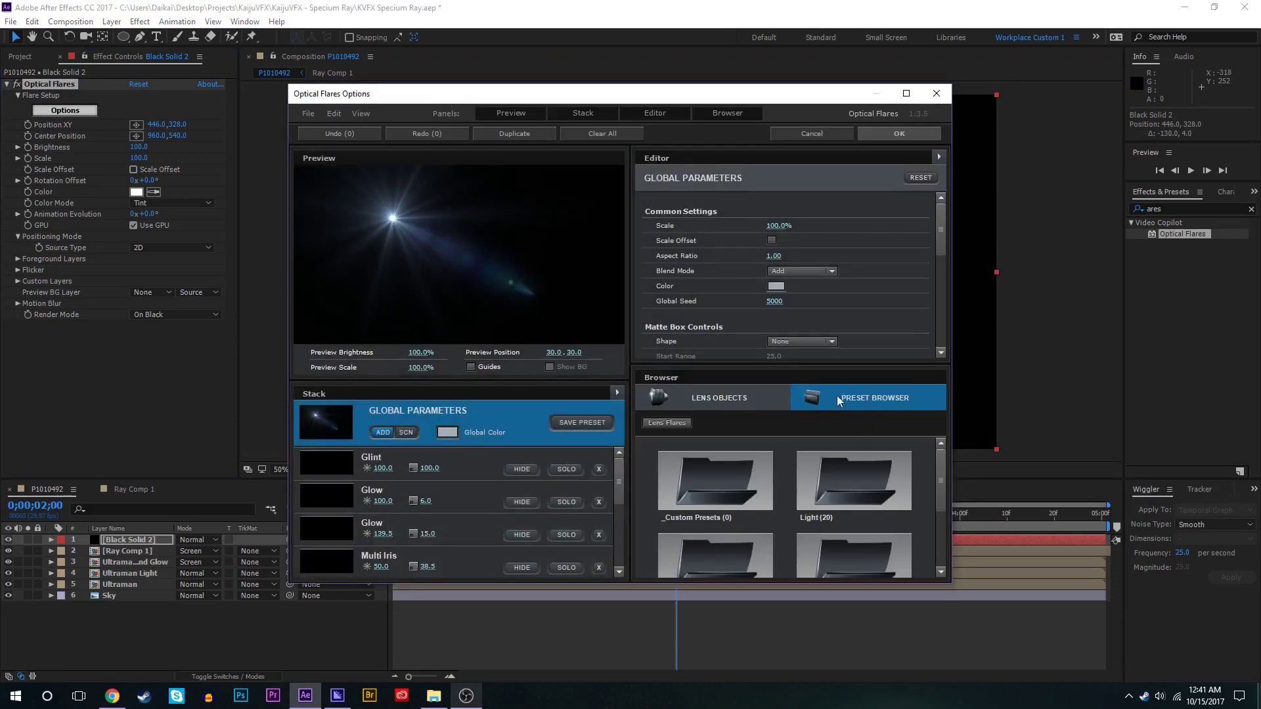
Load the Vertical Limit preset from the Motion Graphics folder and reposition the flare in the preview.
scroll(902, 522, "down", 4)
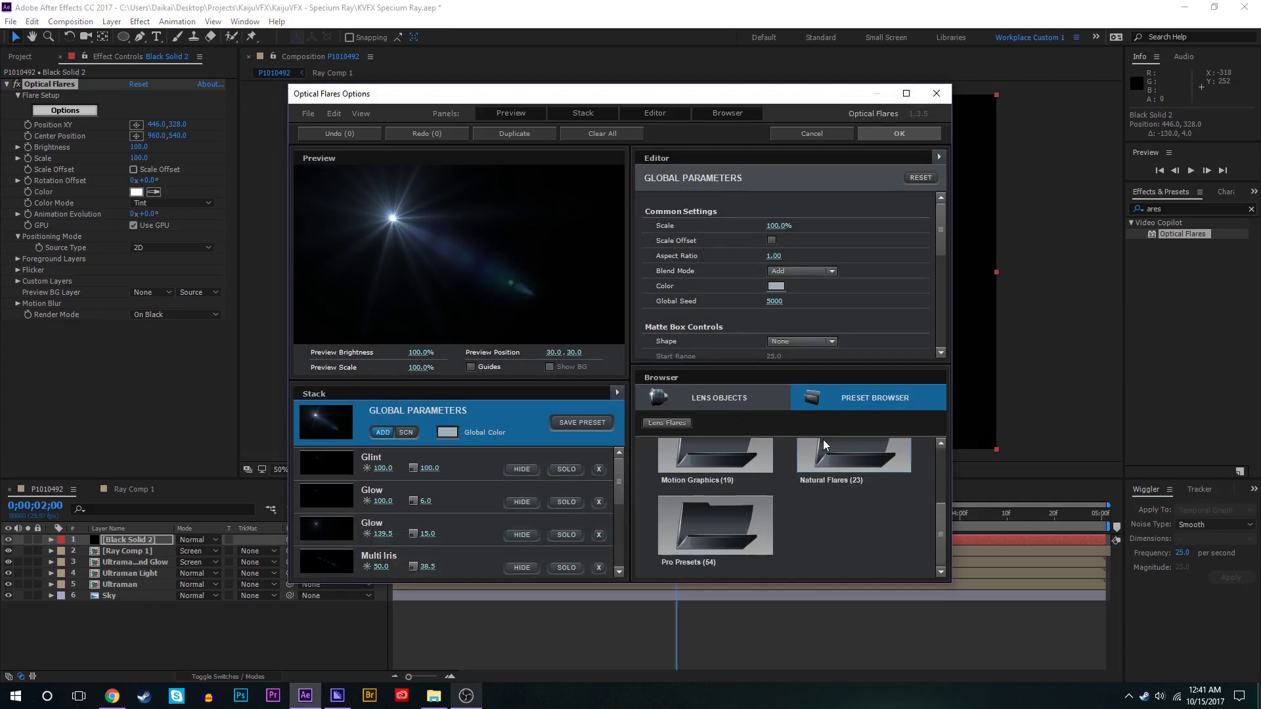
double_click(701, 468)
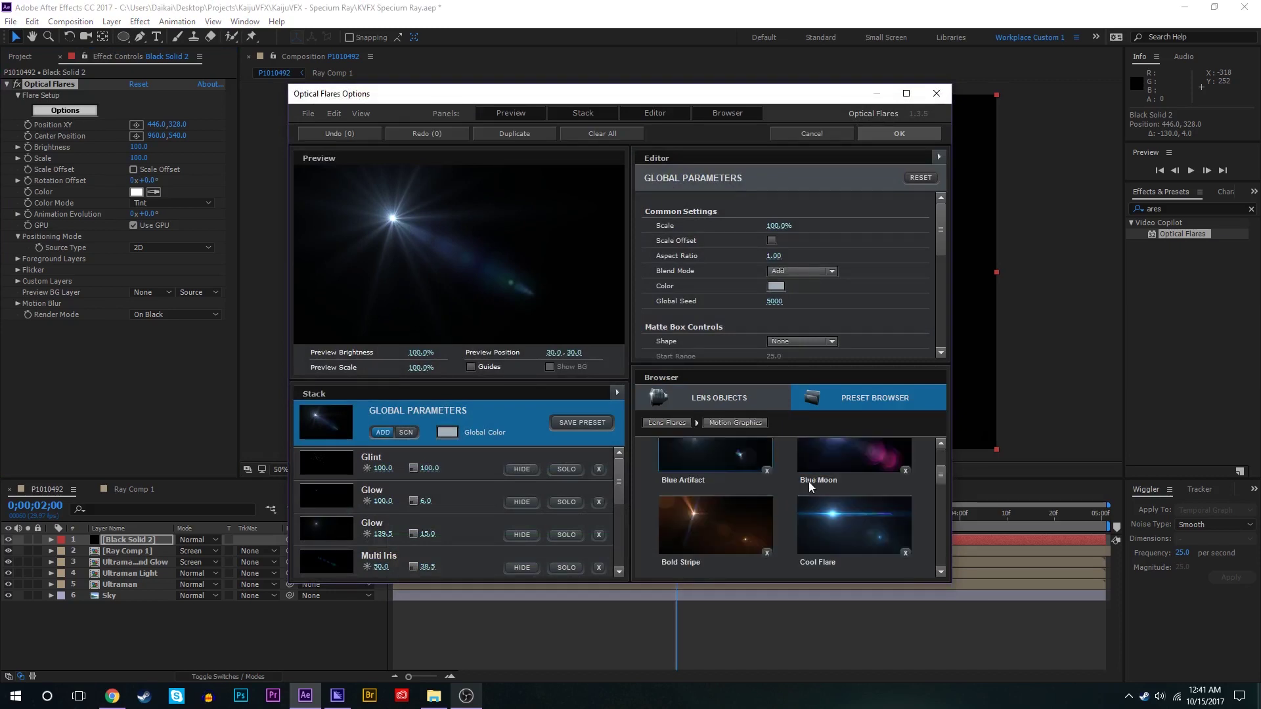
scroll(811, 484, "down", 2)
scroll(817, 486, "down", 3)
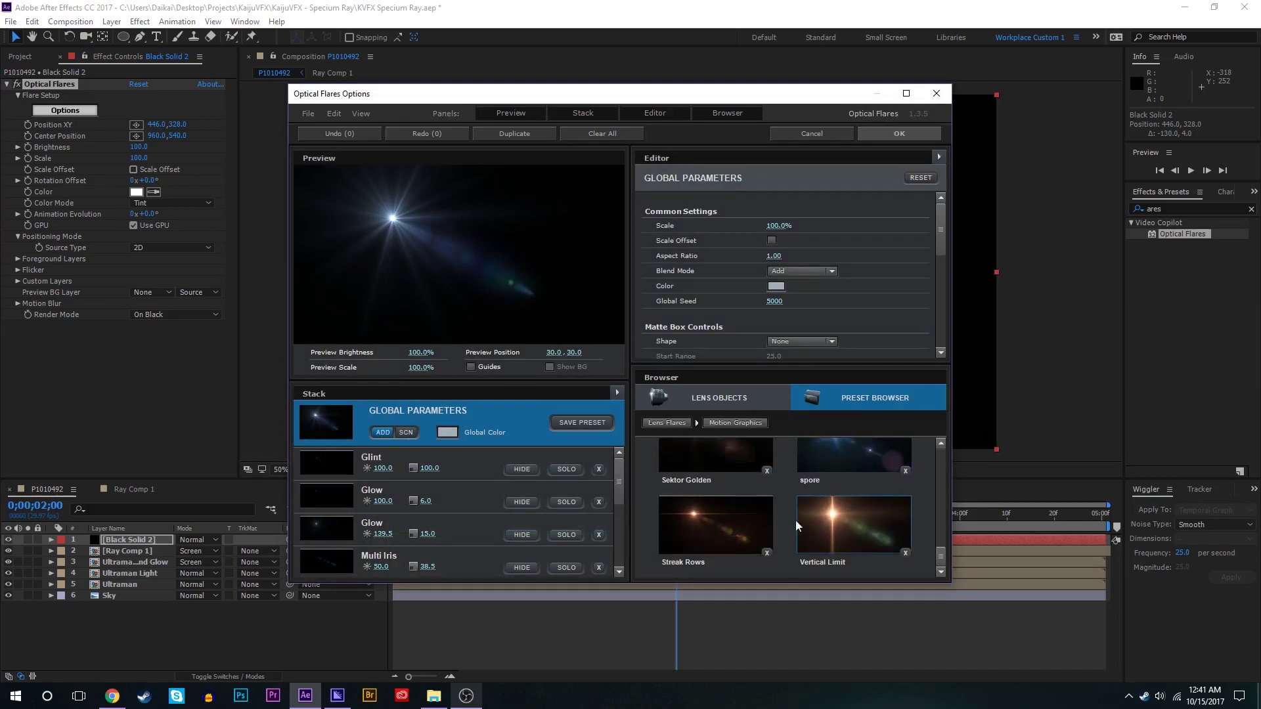
left_click(830, 527)
left_click_drag(382, 238, 523, 255)
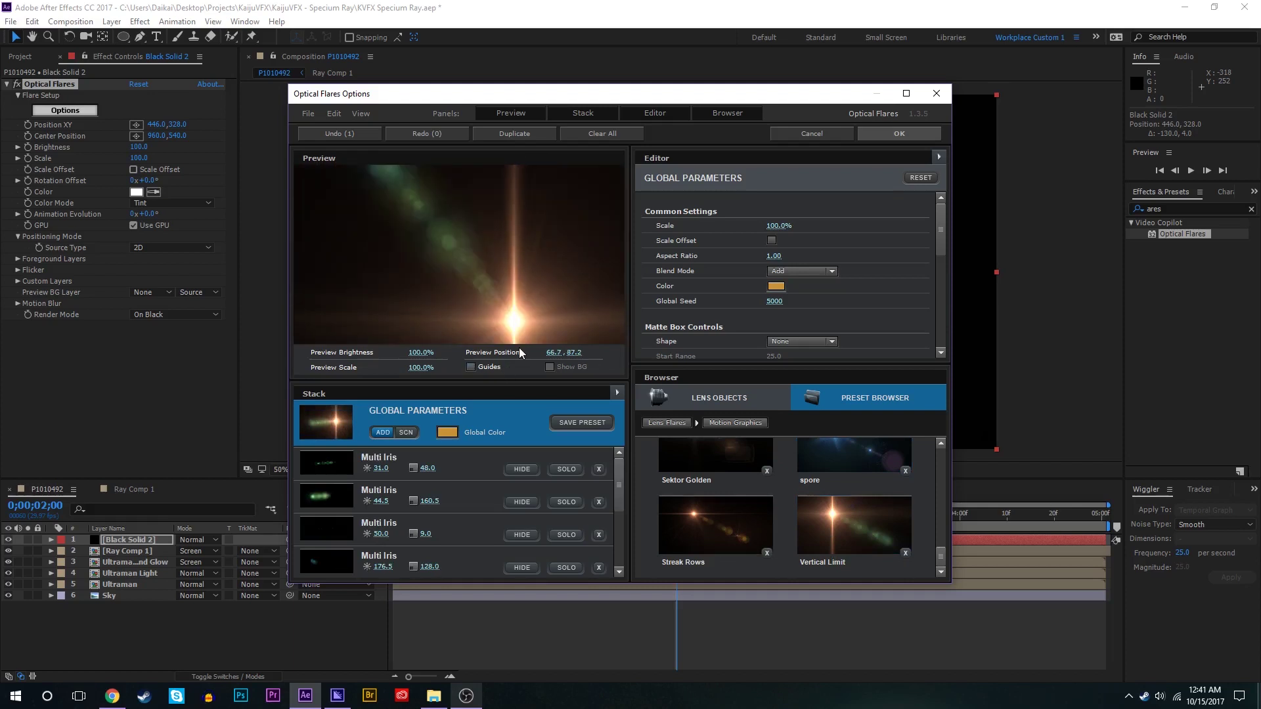
left_click_drag(519, 343, 529, 231)
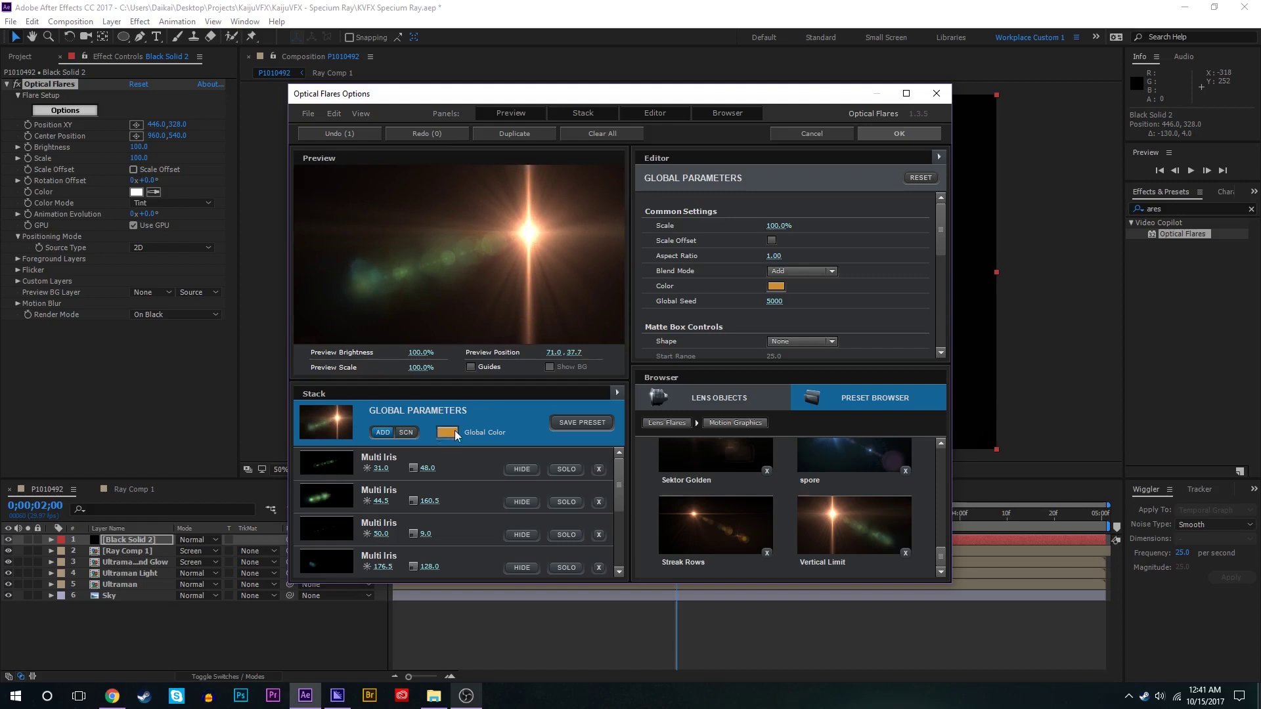
Set the flare's Global Color to cyan and the Glow element's colour to blue.
left_click(776, 286)
mouse_move(841, 374)
left_mouse_down()
mouse_move(842, 203)
mouse_move(817, 206)
left_mouse_up()
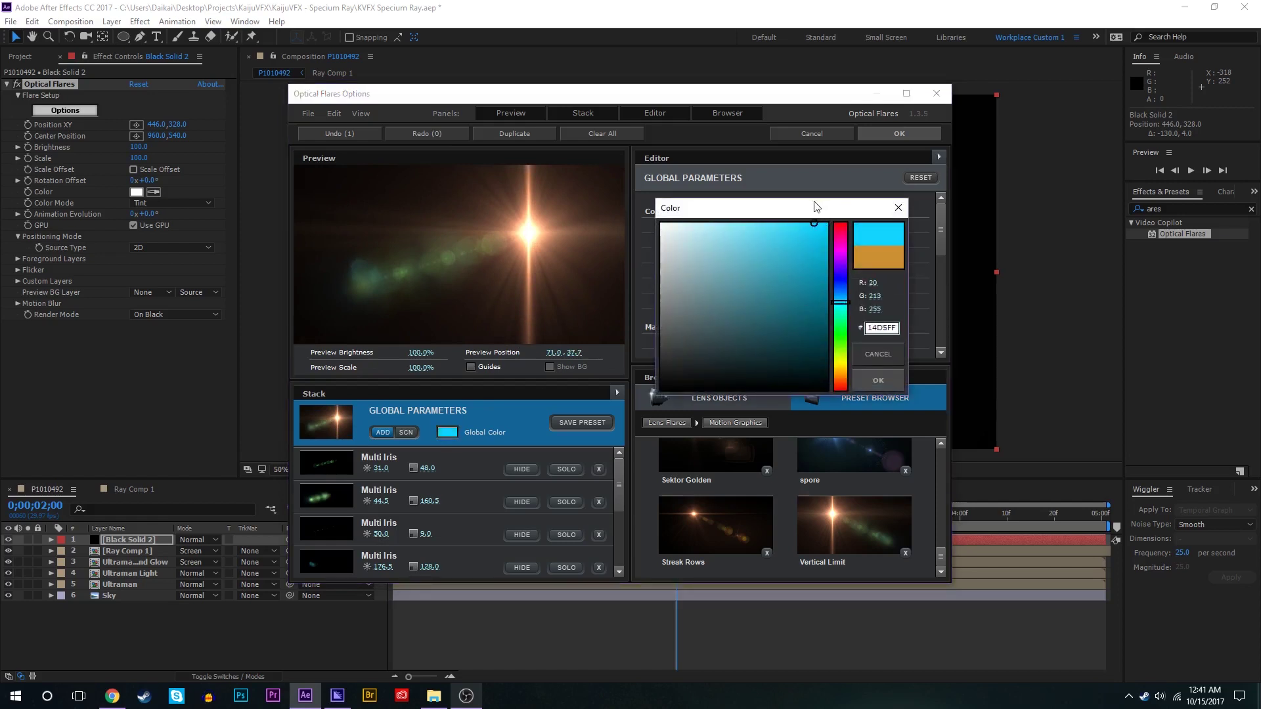
left_click(877, 381)
scroll(462, 502, "down", 4)
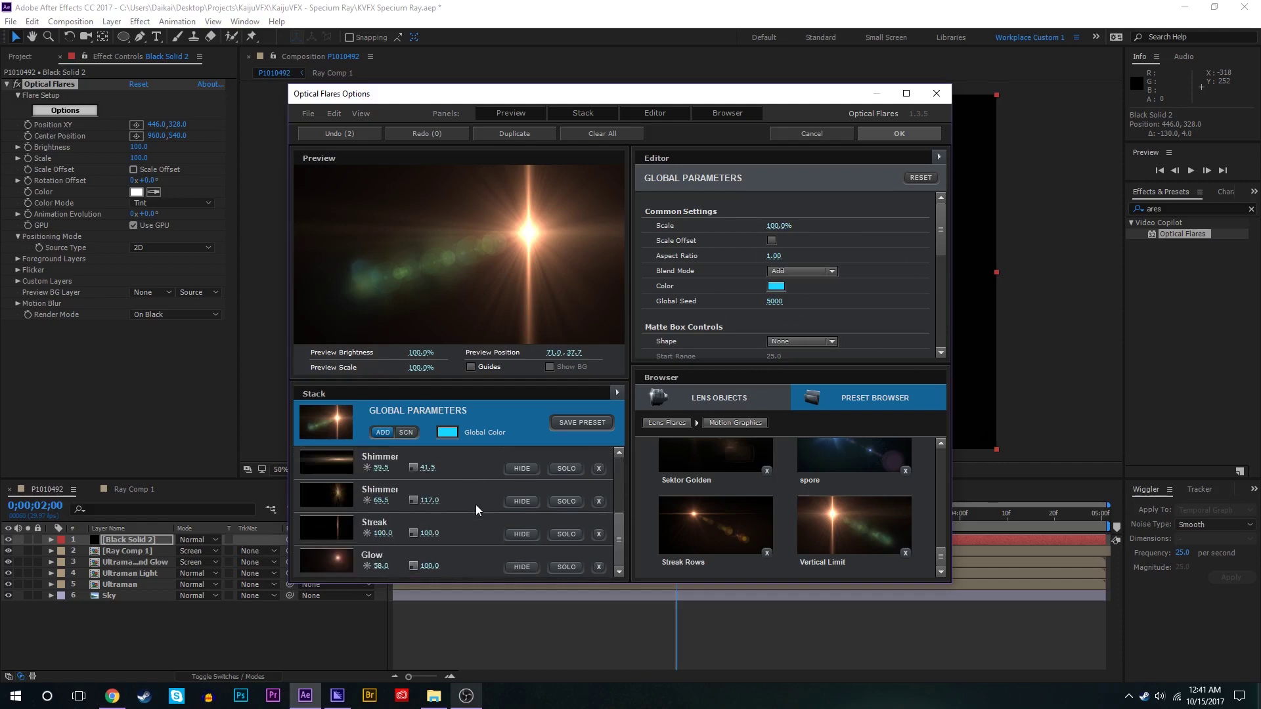
left_click(473, 552)
scroll(802, 274, "down", 5)
left_click(781, 330)
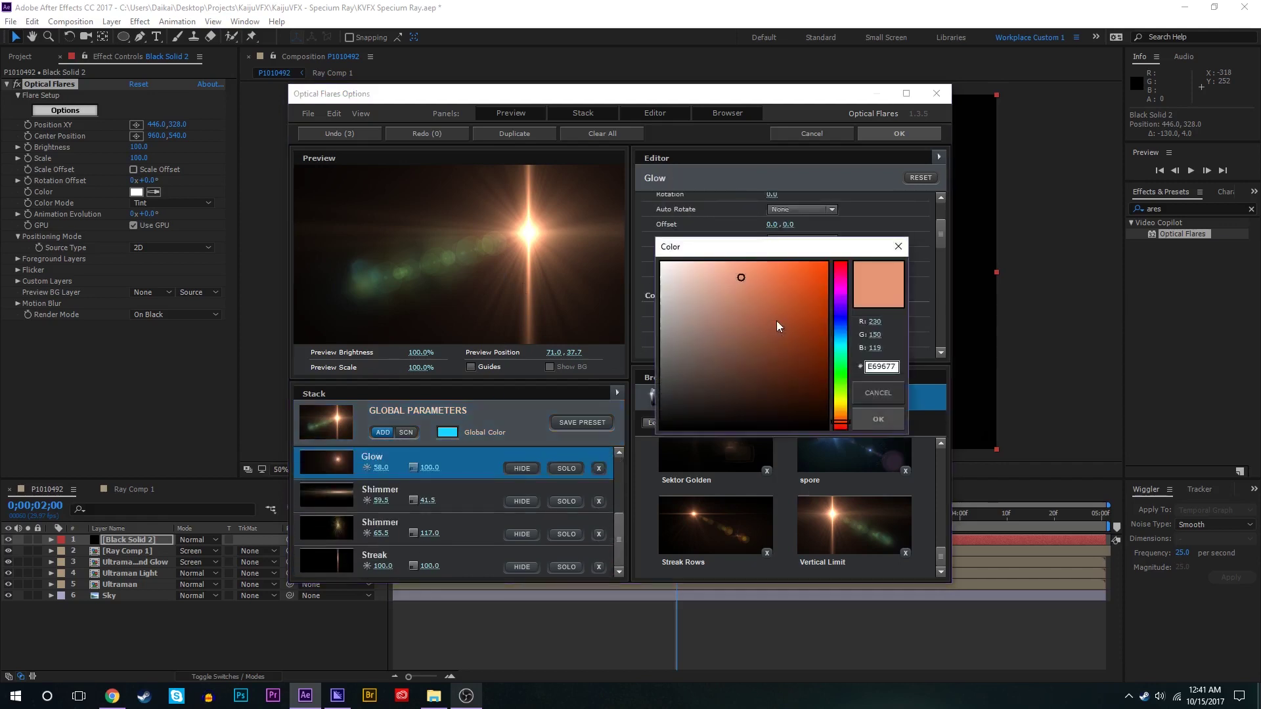
left_click(841, 339)
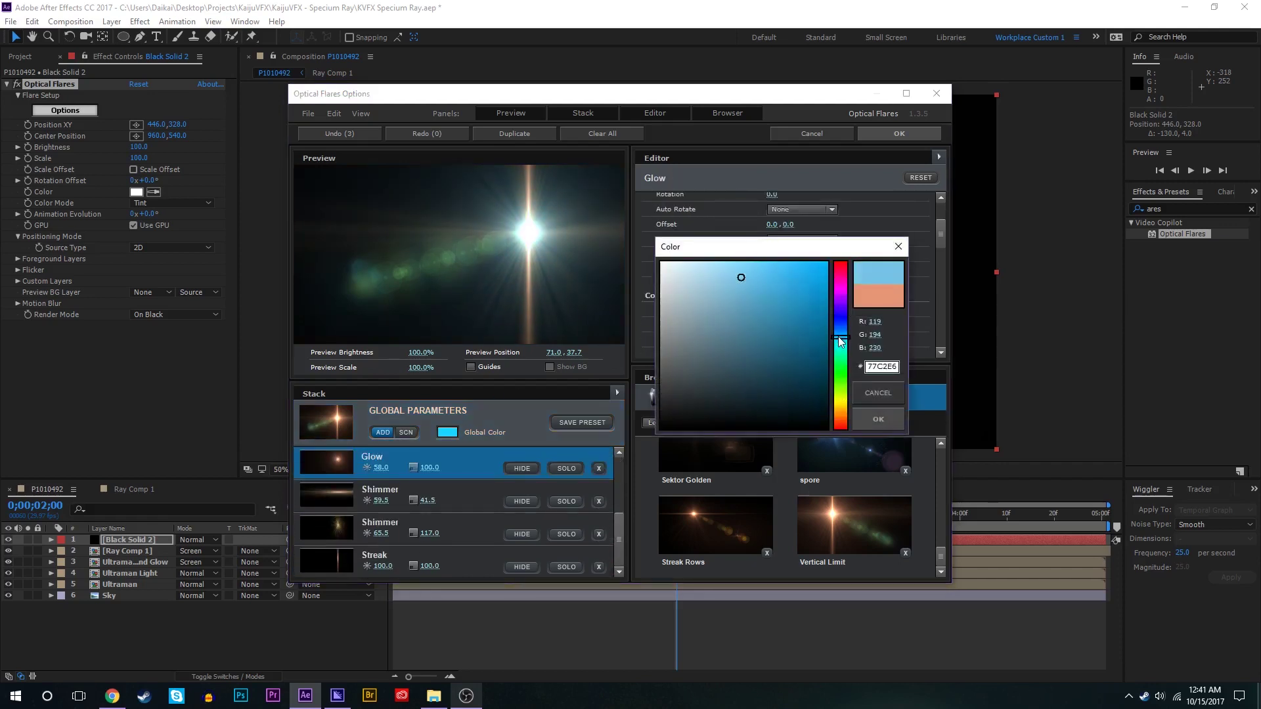
left_click(874, 395)
Recolour both Shimmer elements cyan.
left_click(459, 487)
left_click(781, 332)
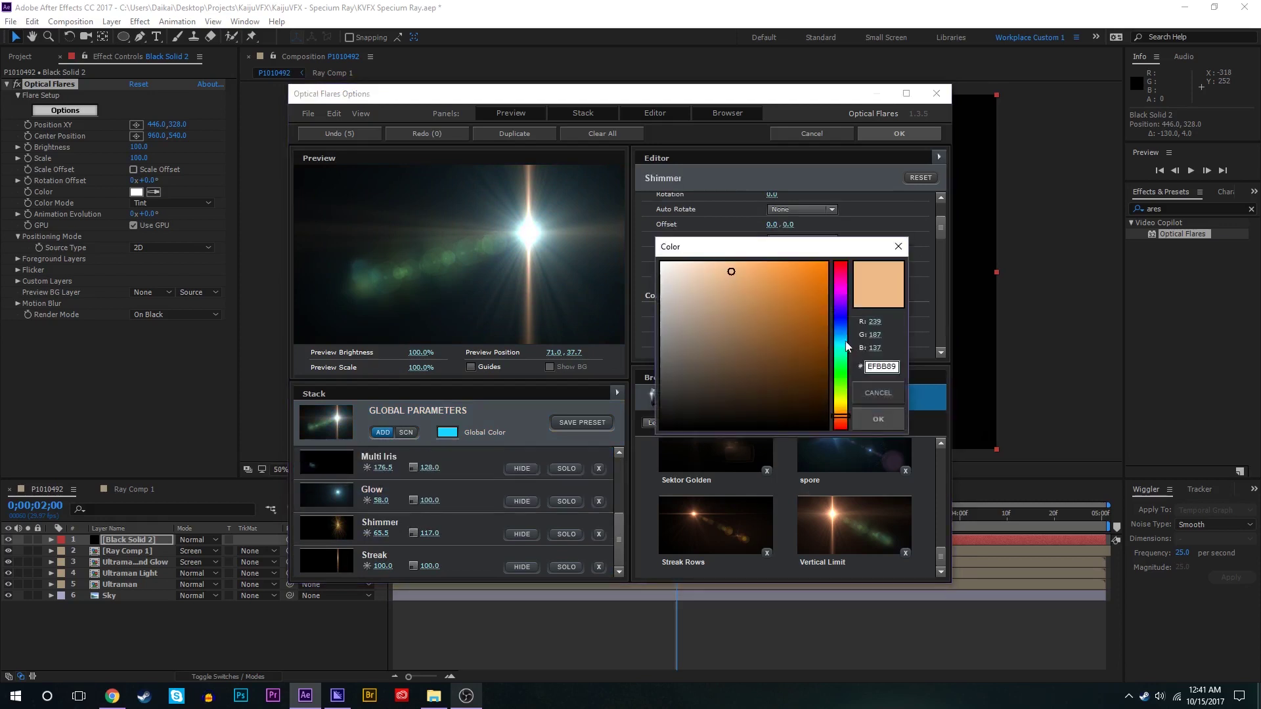
left_click(842, 340)
left_click(878, 420)
left_click(486, 541)
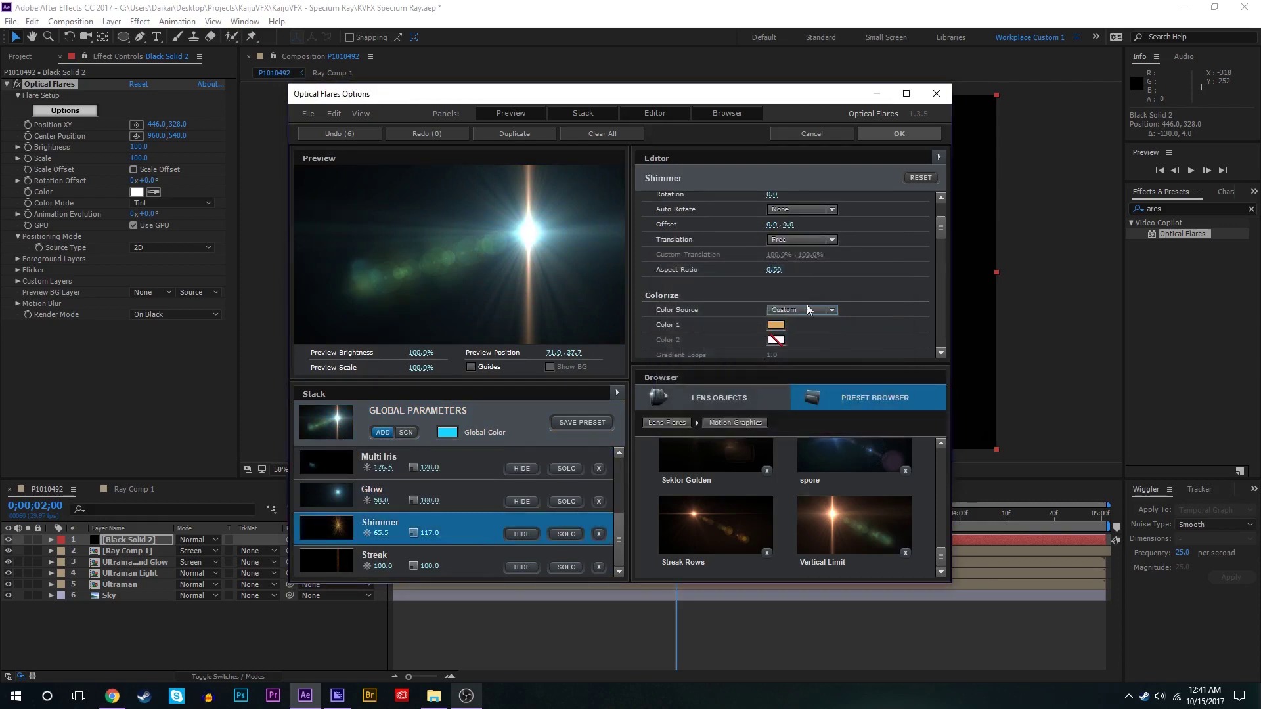
left_click(805, 308)
left_click(840, 340)
left_click(878, 419)
Recolour the Streak element light blue.
left_click(496, 555)
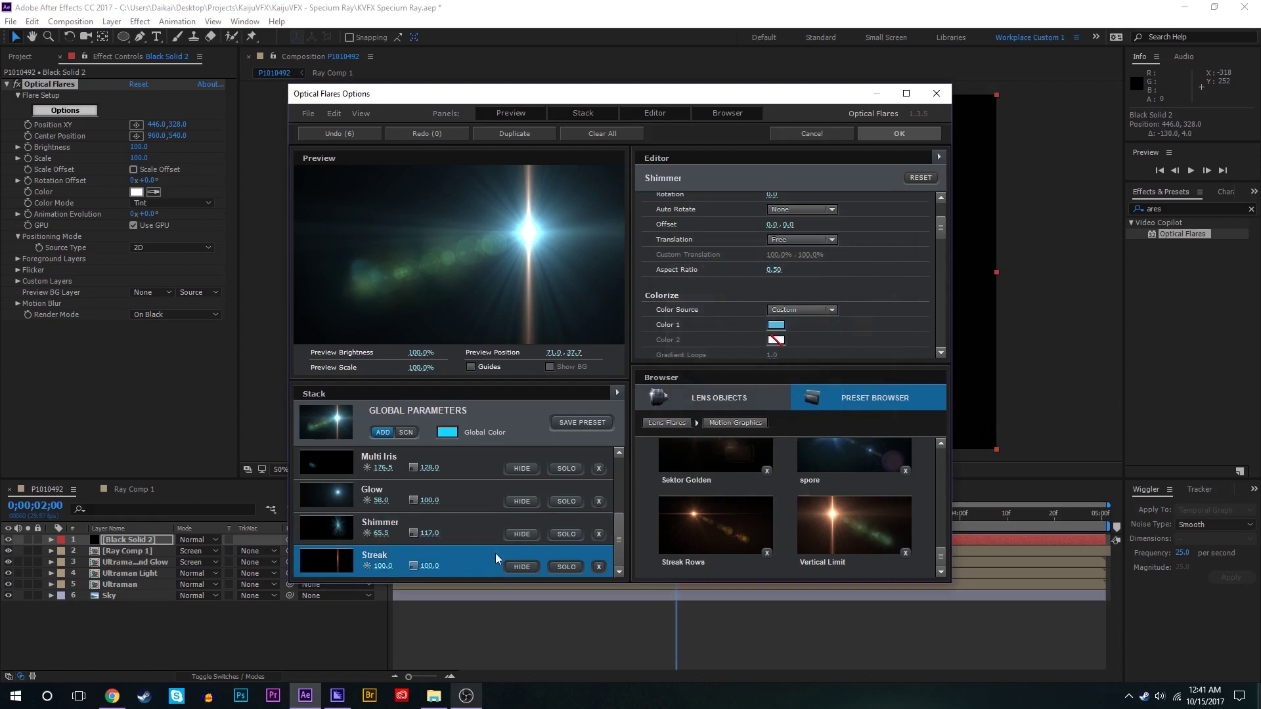
left_click(775, 325)
left_click(842, 340)
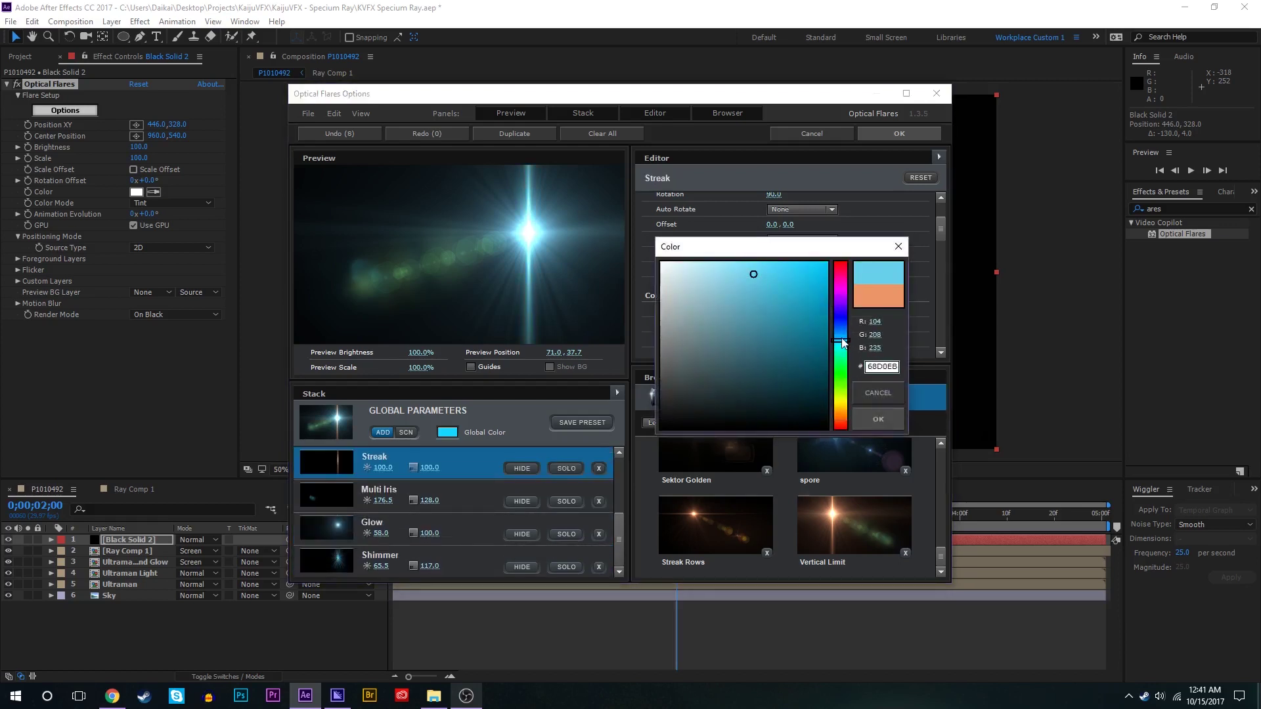
left_click(879, 419)
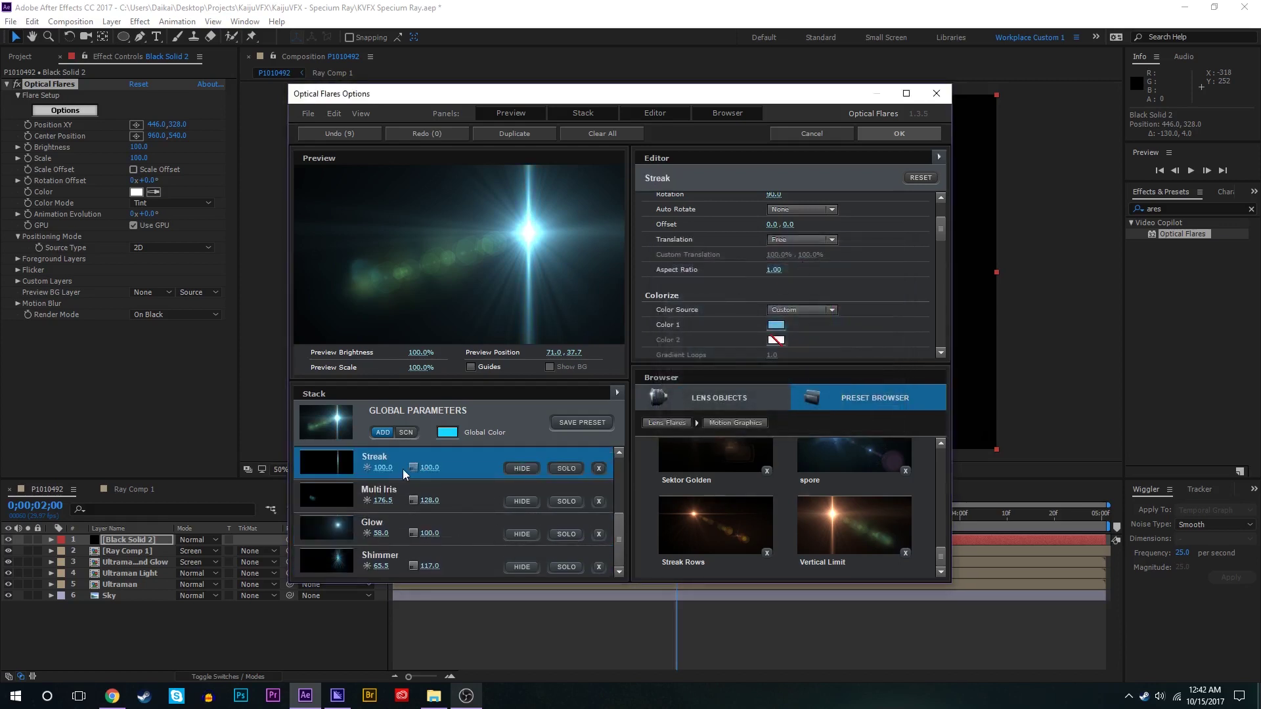
Move the flare down in the preview and reduce the vertical streak's stretch.
left_click_drag(558, 218, 557, 295)
scroll(877, 283, "up", 3)
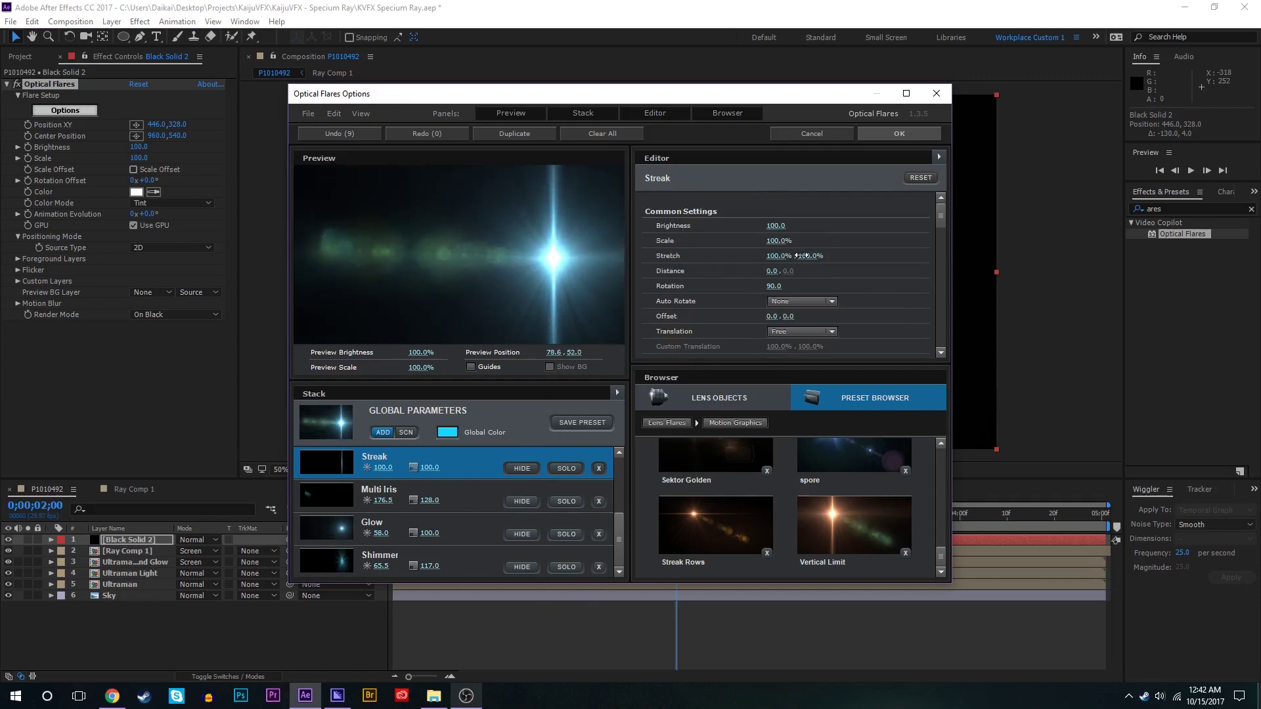
left_click_drag(793, 261, 710, 267)
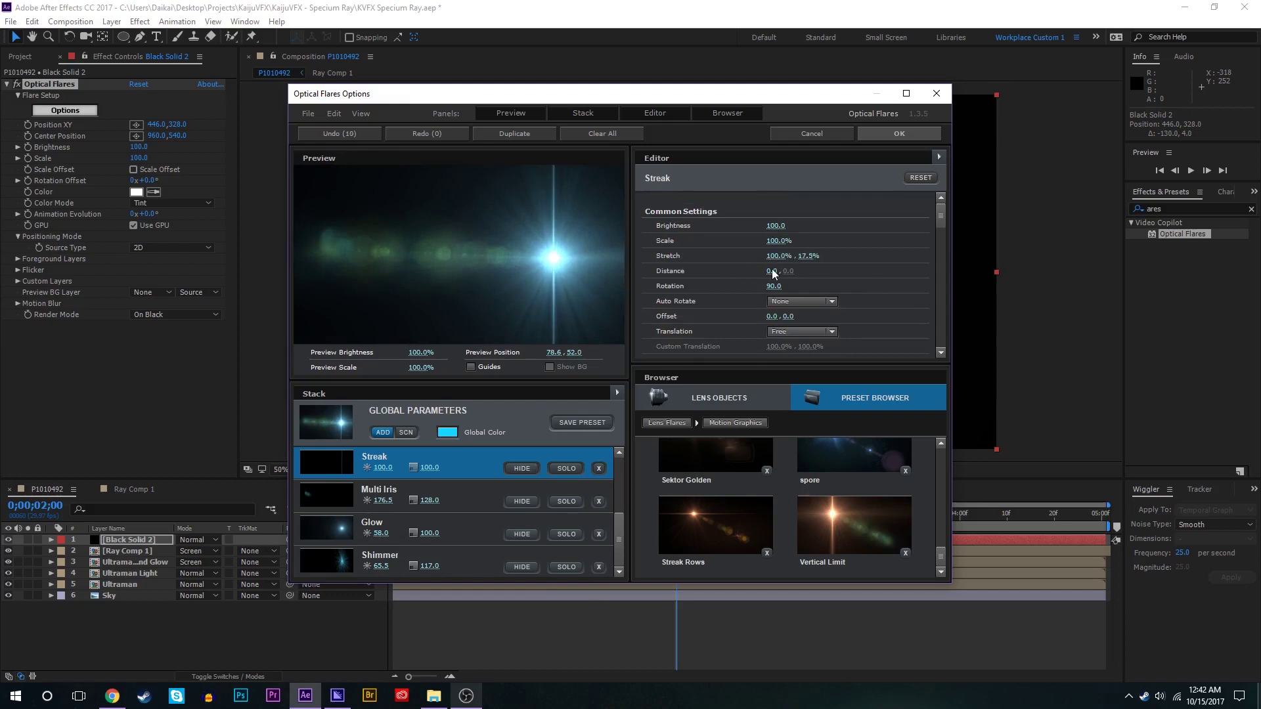
key("ctrl+z")
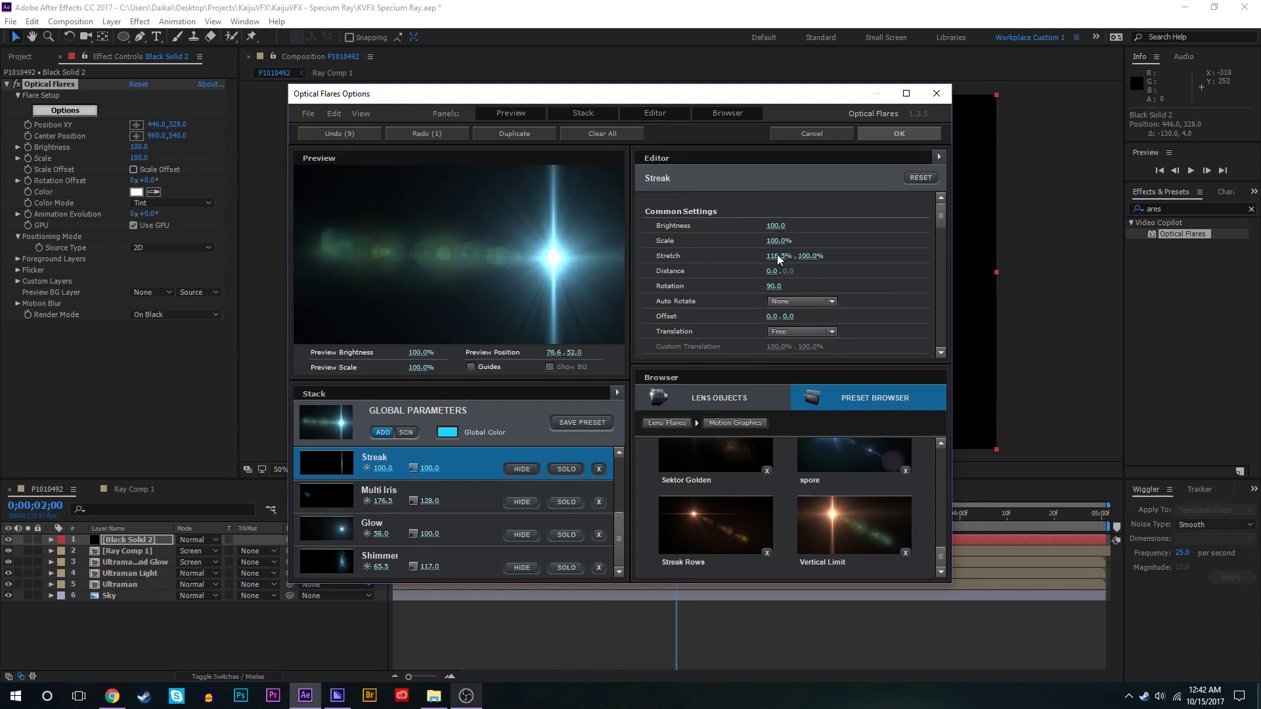
mouse_move(778, 254)
left_mouse_down()
mouse_move(633, 286)
mouse_move(695, 270)
left_mouse_up()
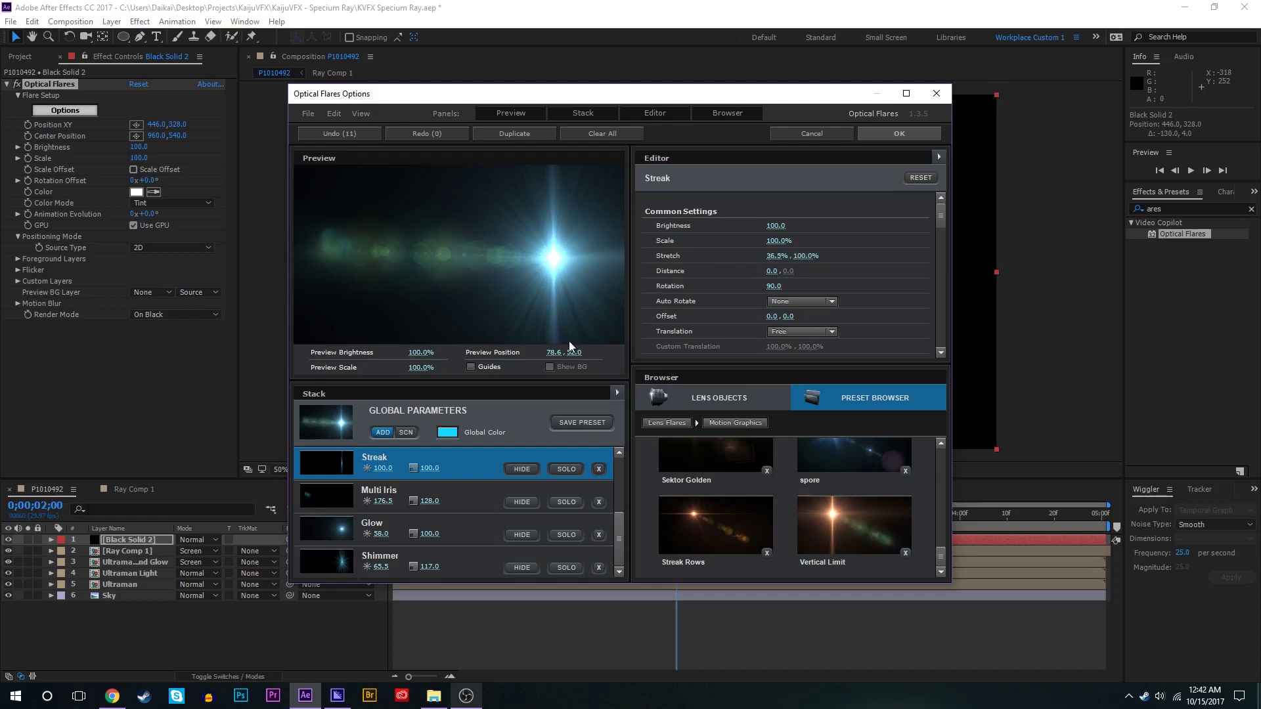
scroll(460, 499, "down", 3)
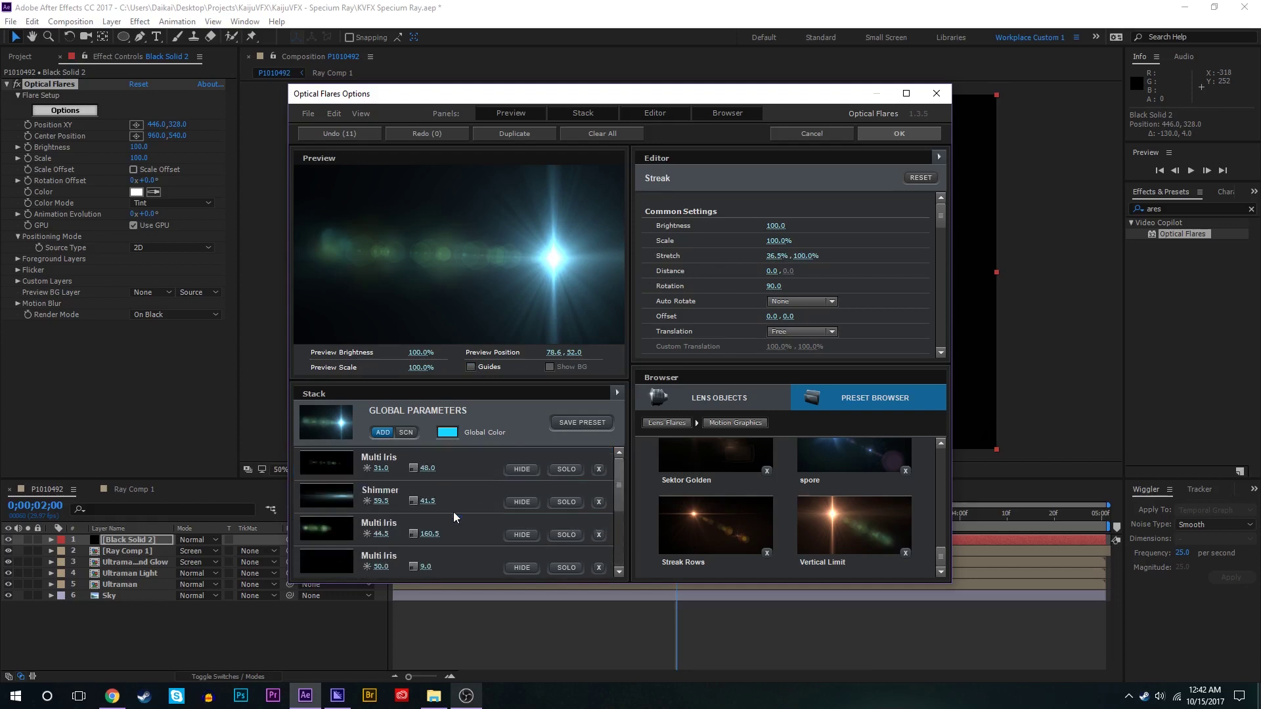
Tint two Multi Iris elements blue, nudge the flare, and apply the design with OK.
left_click(456, 529)
scroll(795, 270, "down", 3)
left_click(778, 325)
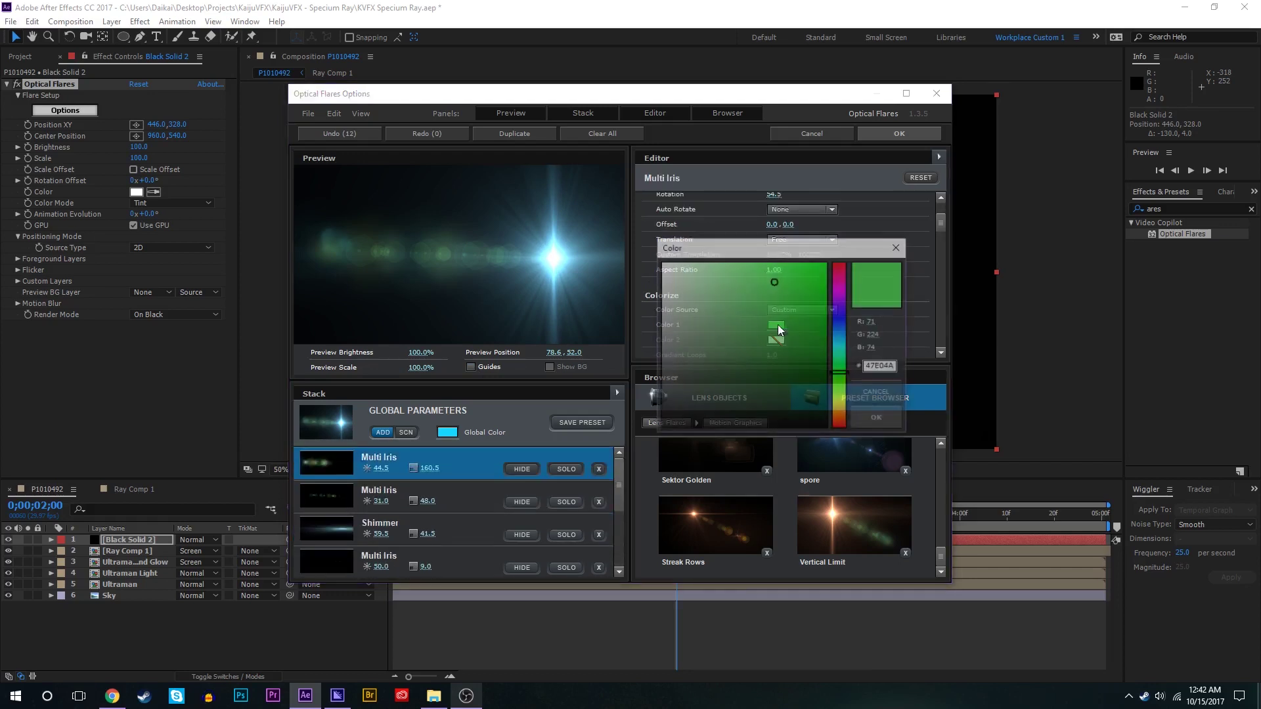
left_click(838, 337)
left_click(878, 419)
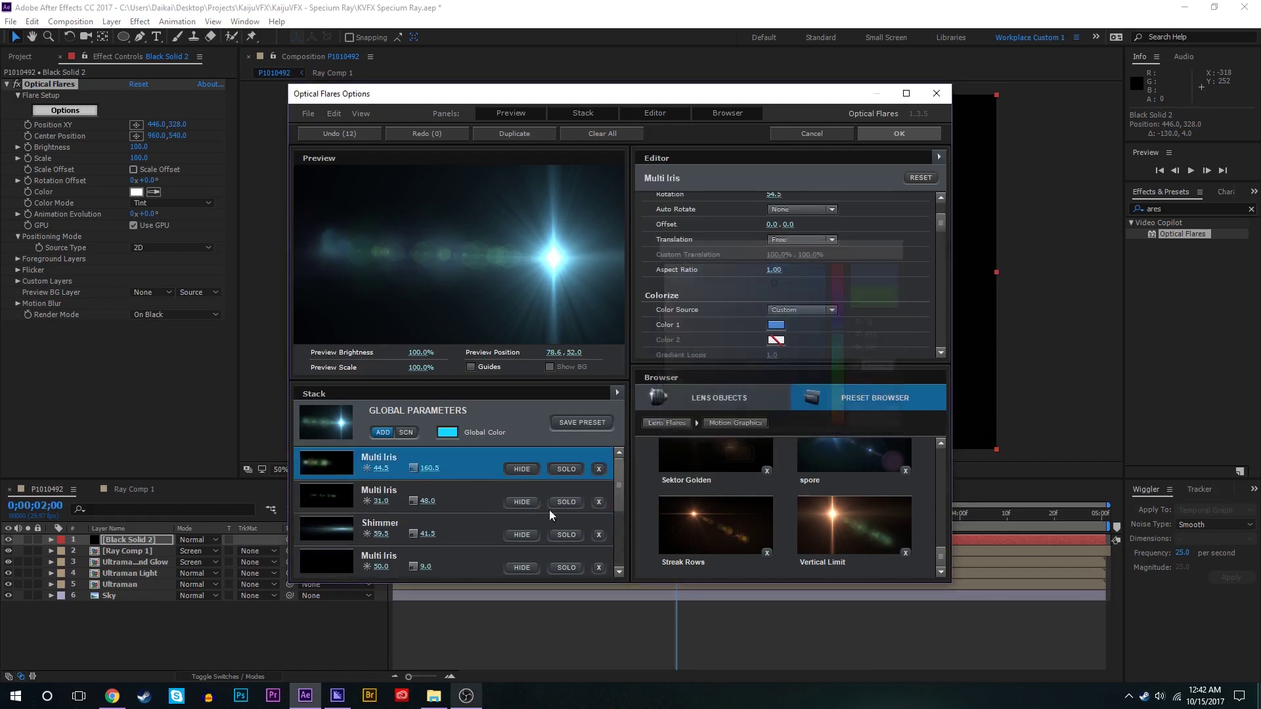
left_click(487, 506)
left_click(776, 325)
left_click(838, 337)
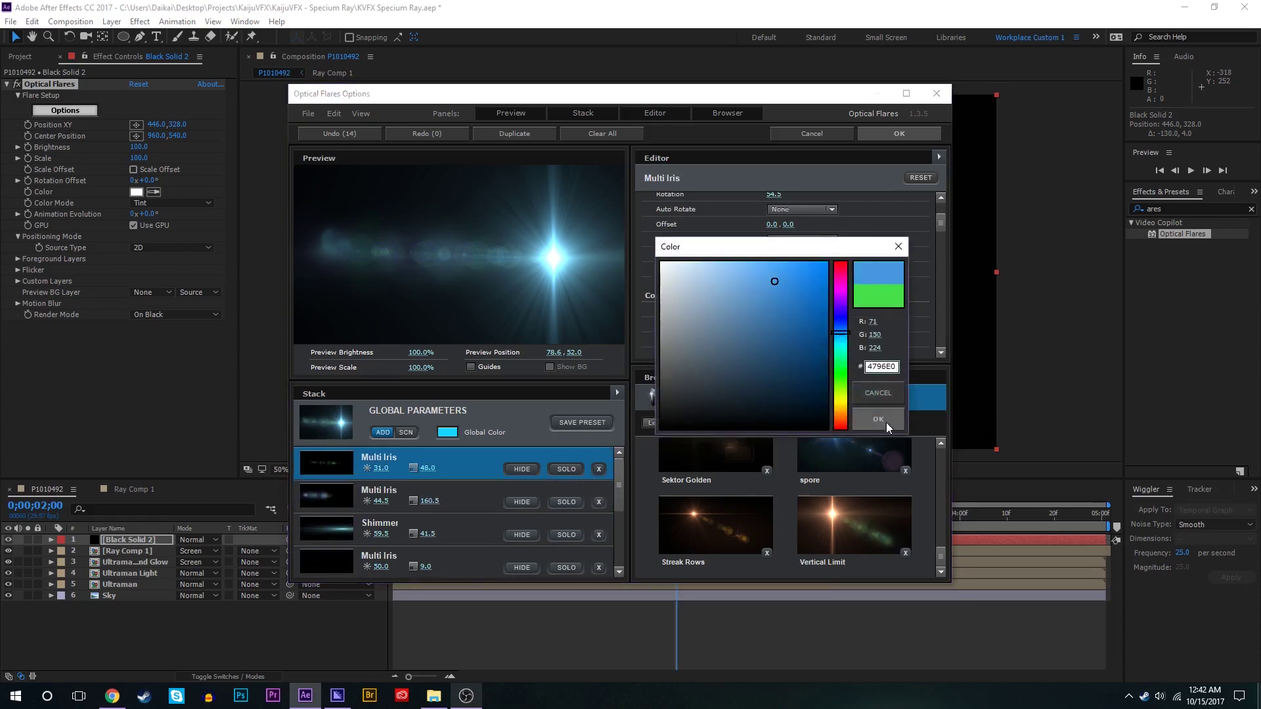
left_click(878, 419)
left_click_drag(554, 258, 579, 246)
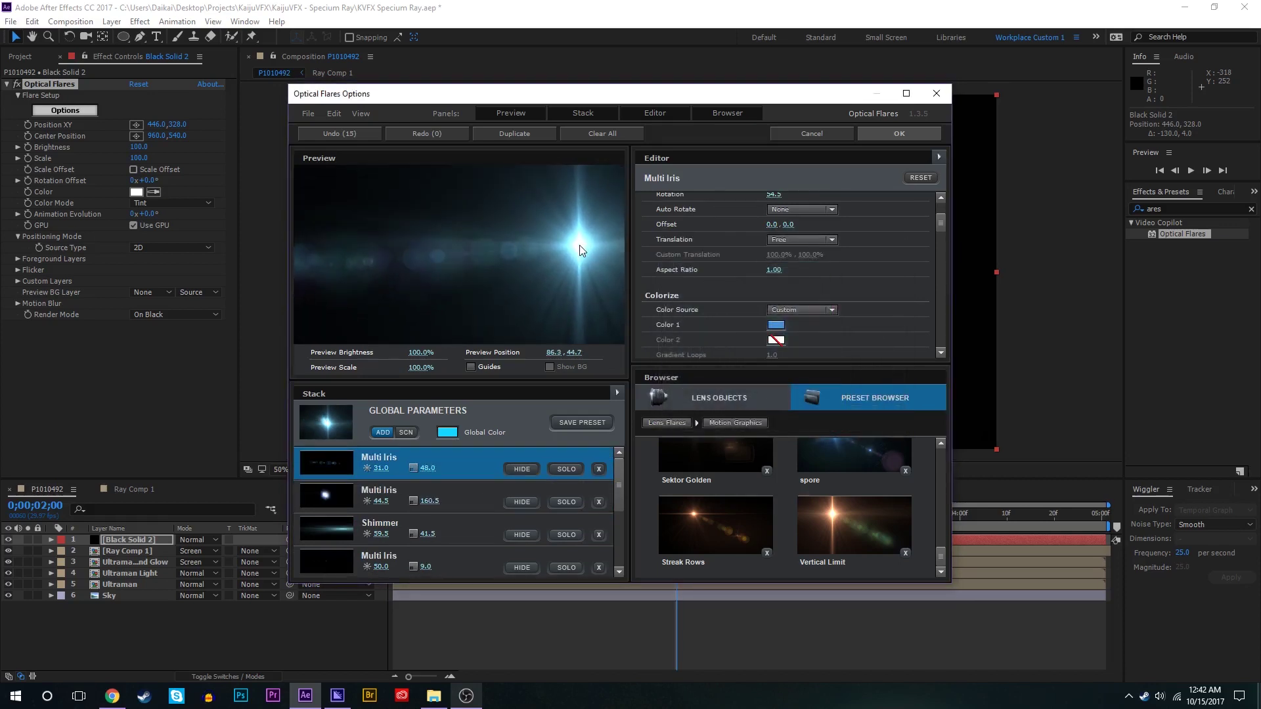
left_click(937, 132)
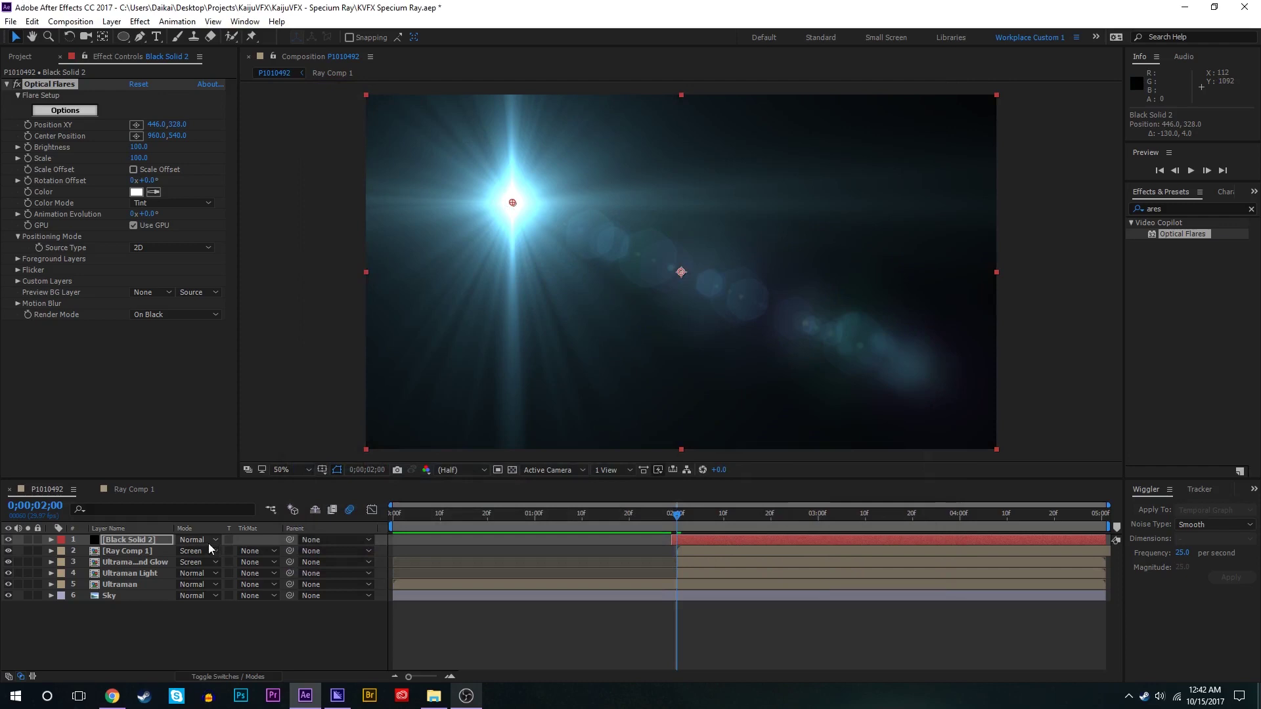
Set the flare layer to Screen mode and place the flare on Ultraman's raised hand.
left_click(204, 540)
left_click(272, 275)
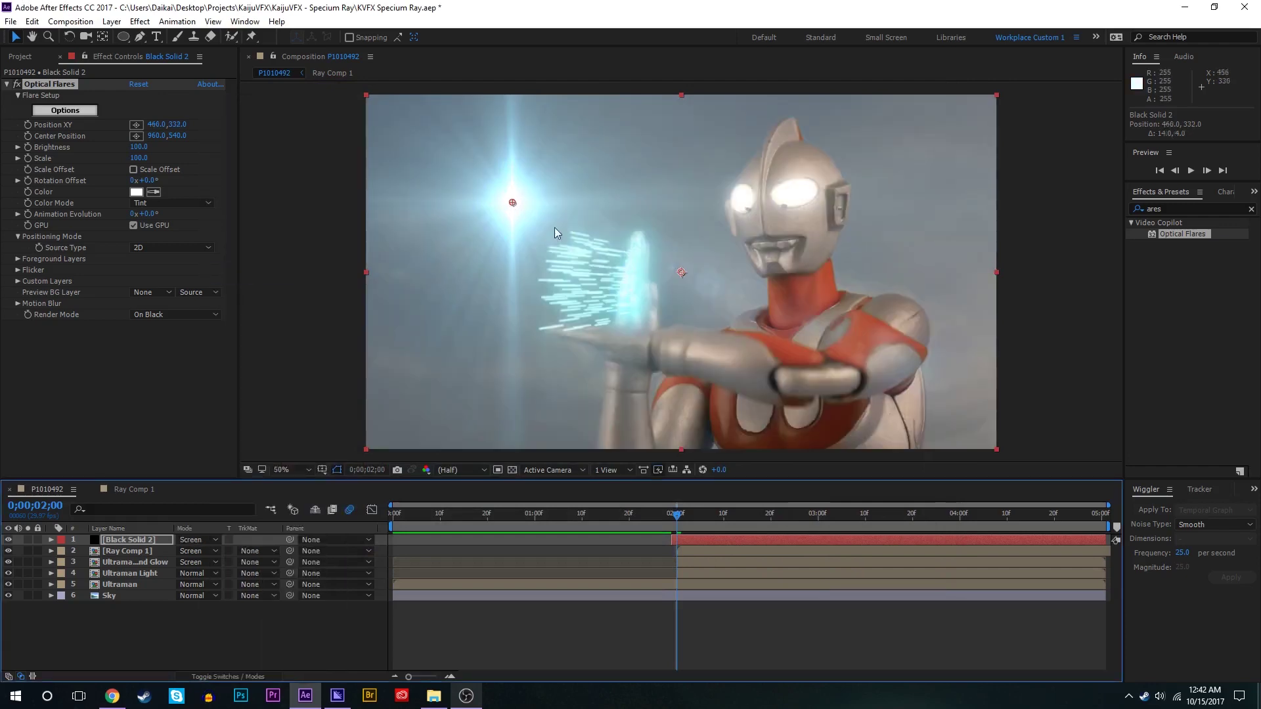
left_click_drag(513, 202, 590, 293)
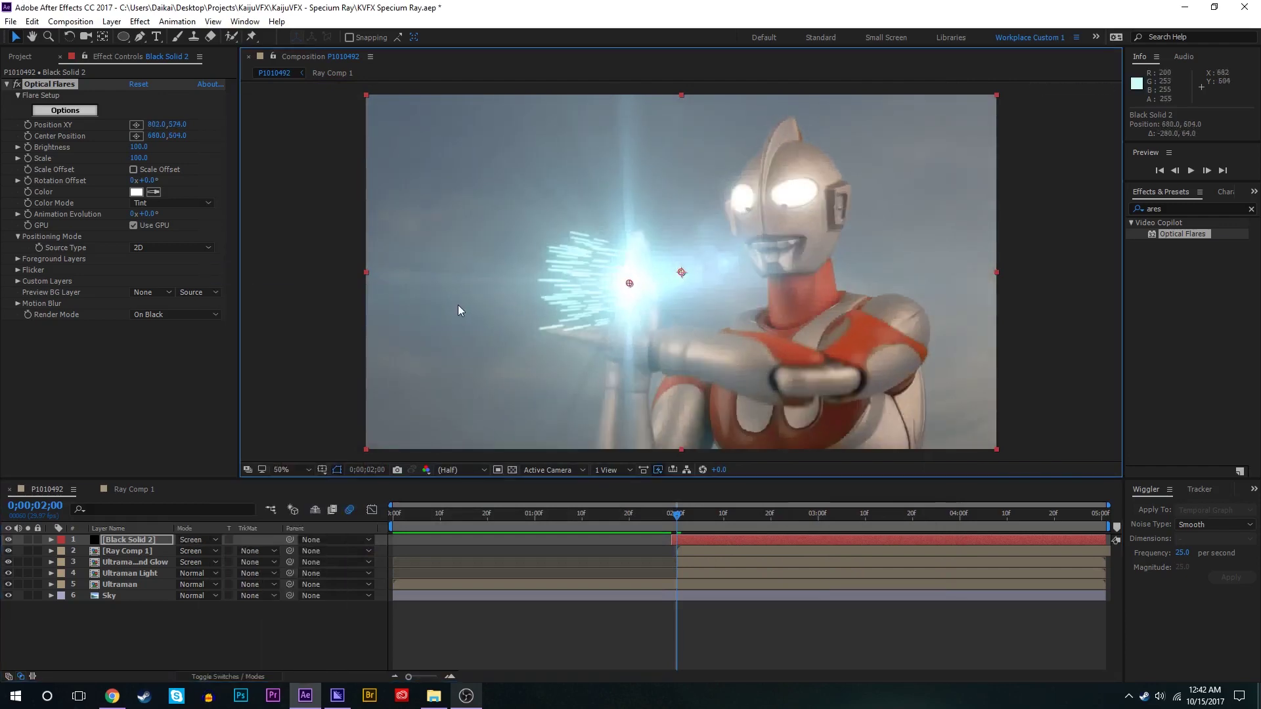
left_click_drag(457, 305, 424, 252)
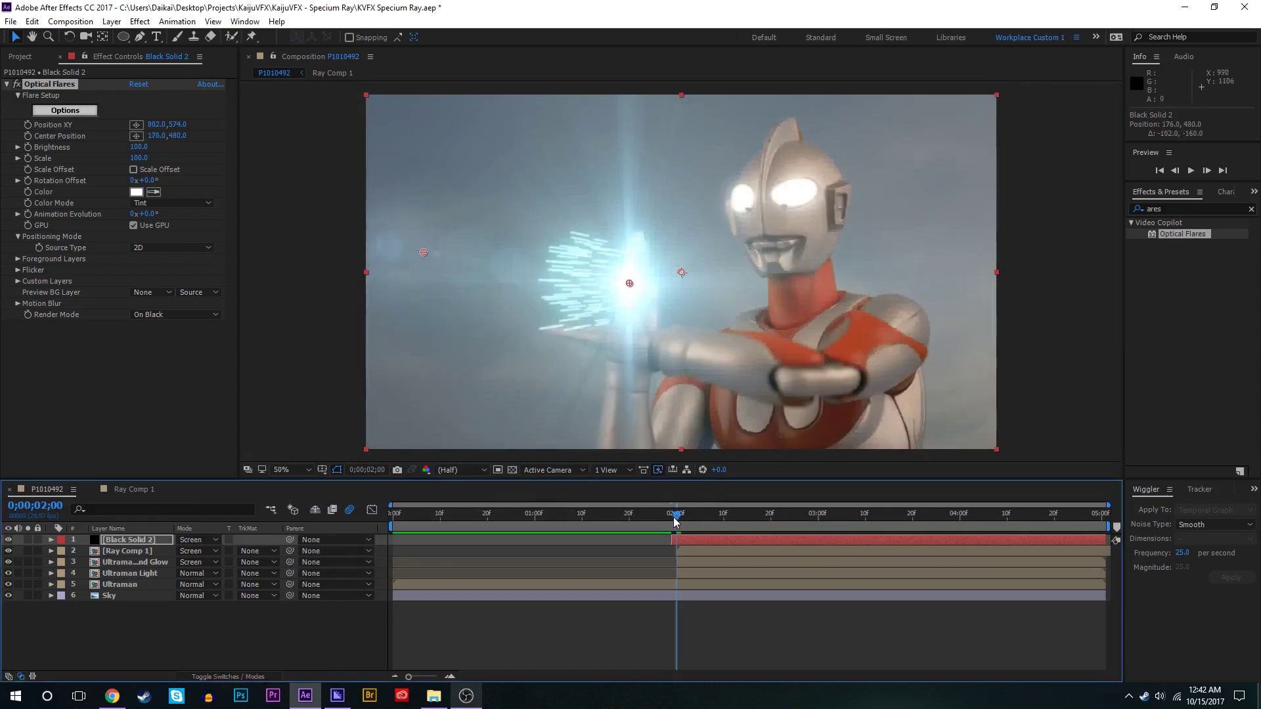
left_click_drag(676, 517, 699, 515)
left_click(724, 627)
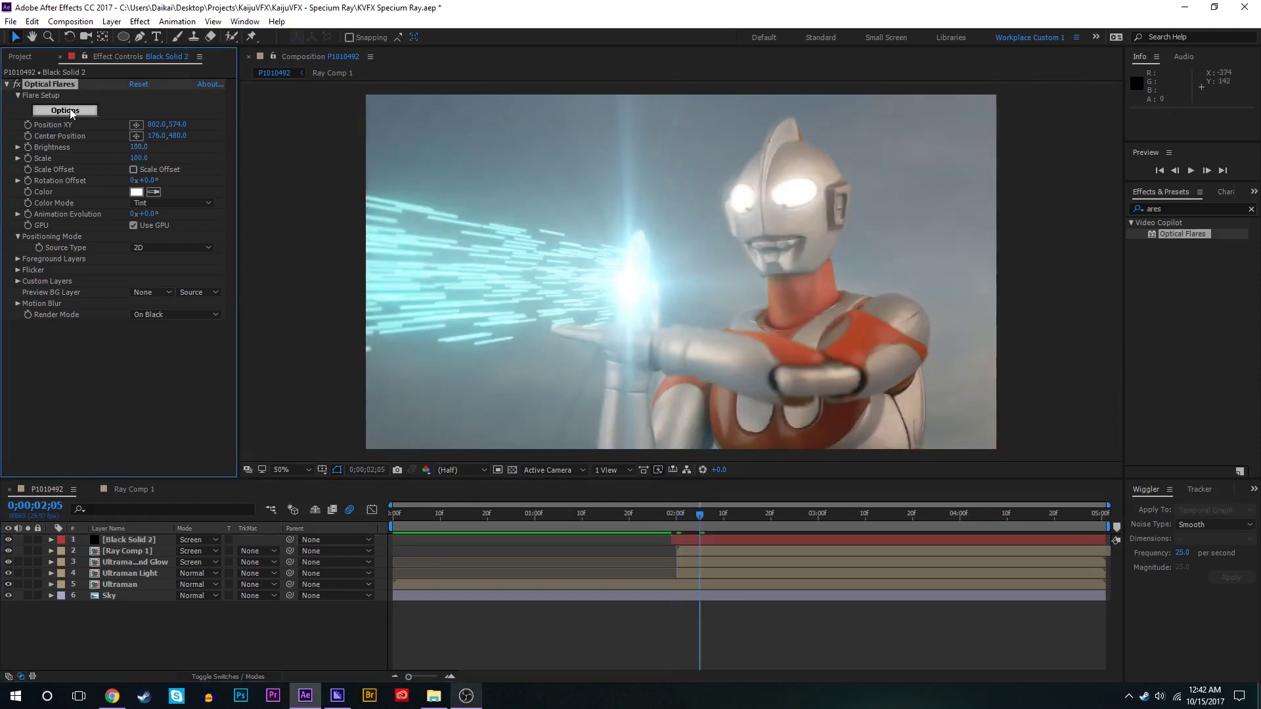
Lower the Optical Flares brightness to 70.
left_click(71, 111)
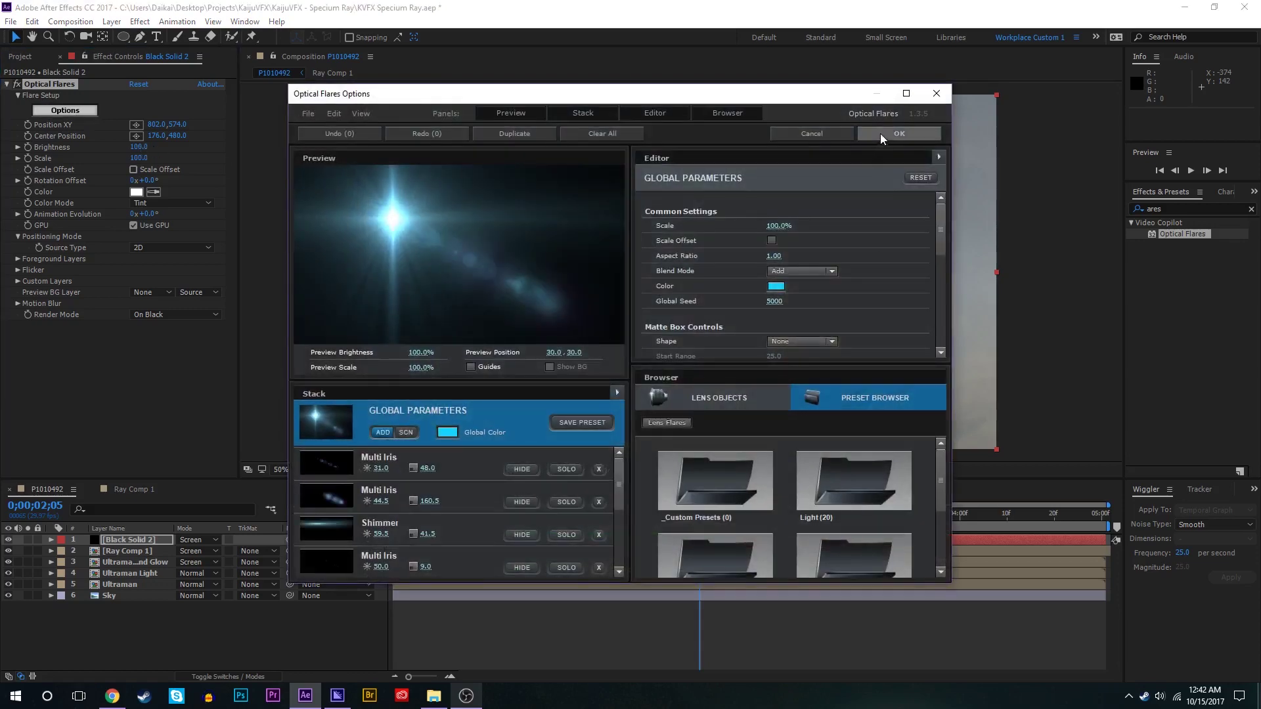
left_click(883, 133)
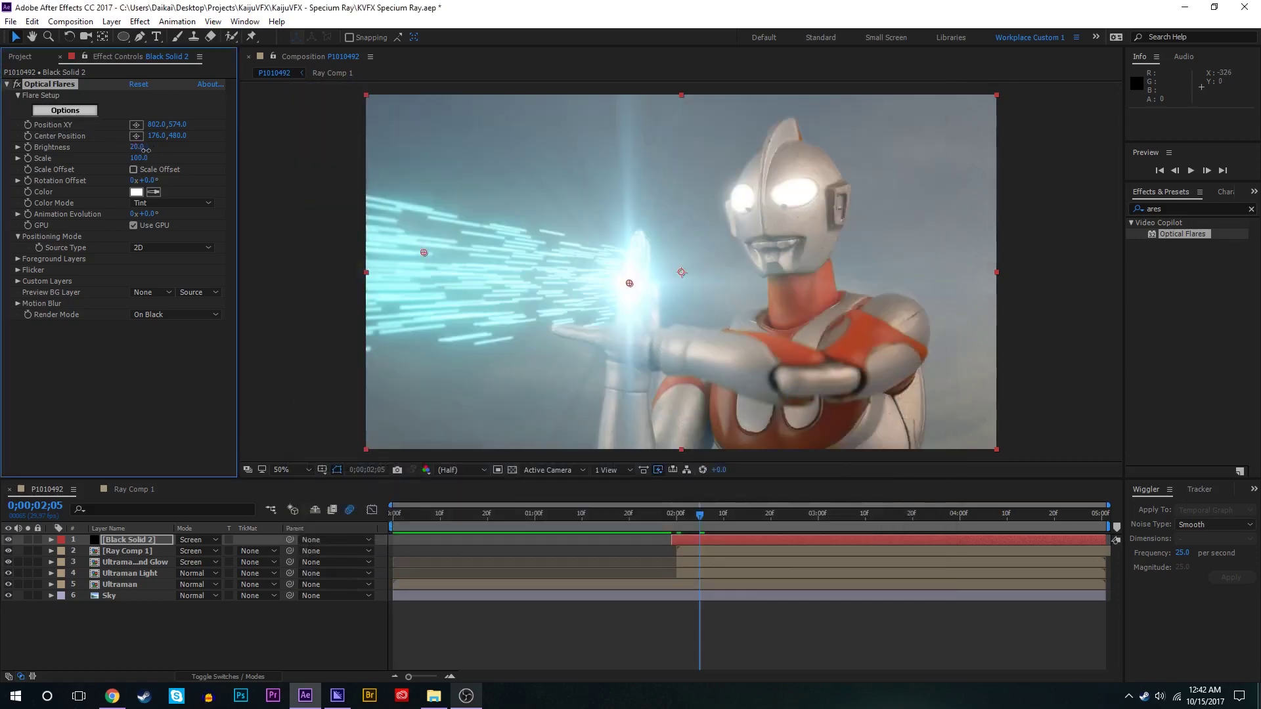
mouse_move(144, 150)
left_mouse_down()
mouse_move(161, 149)
mouse_move(146, 157)
left_mouse_up()
left_click(776, 637)
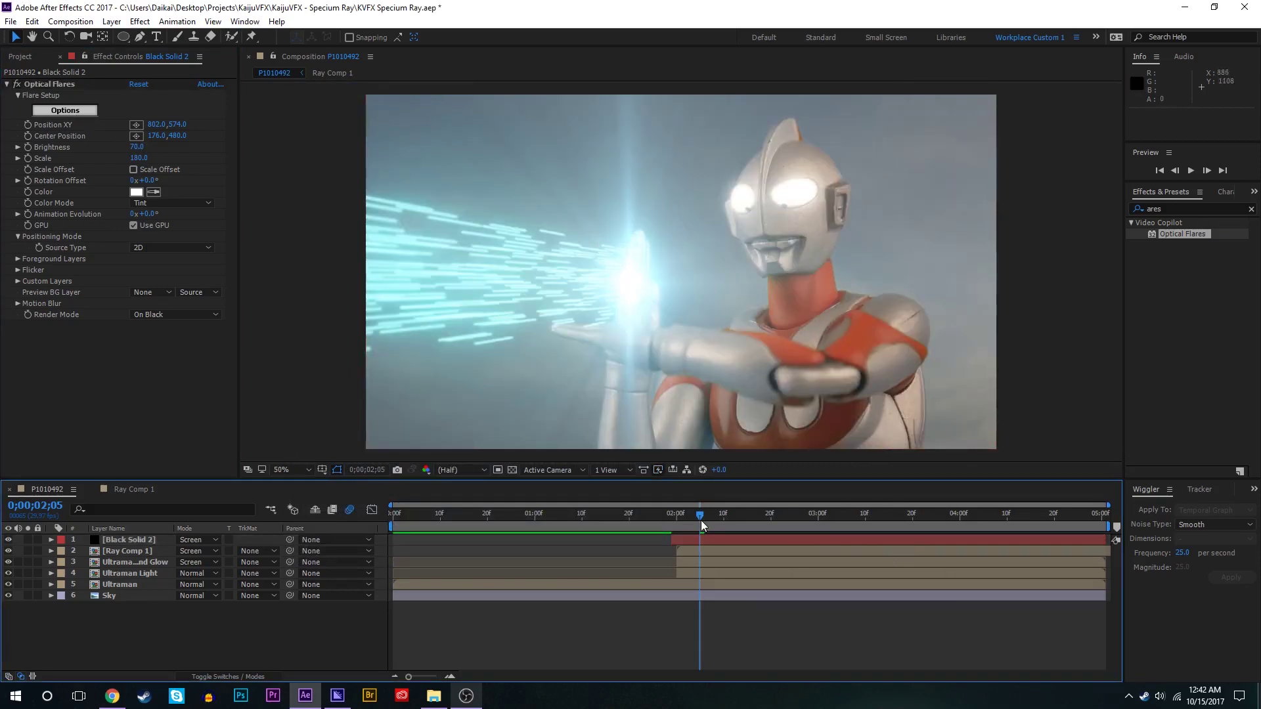
Keyframe flare brightness at 70, then set it to 150 at 2 seconds.
left_click(28, 146)
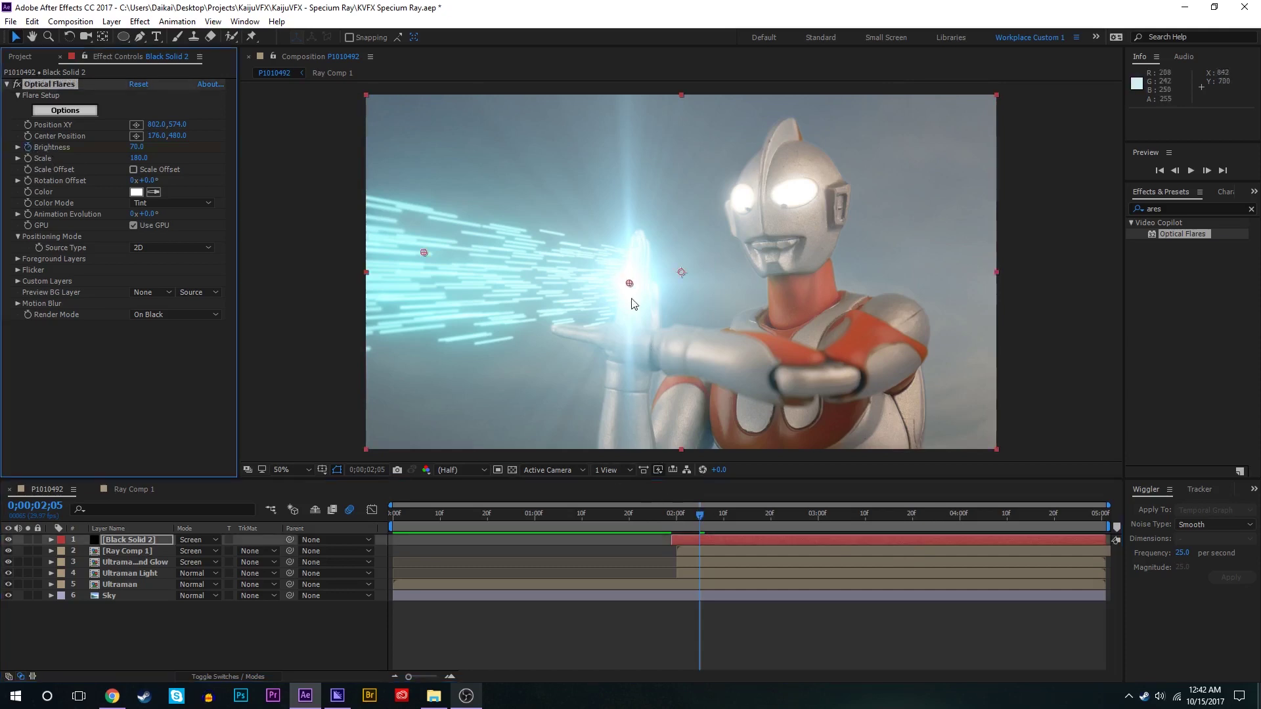
left_click(679, 516)
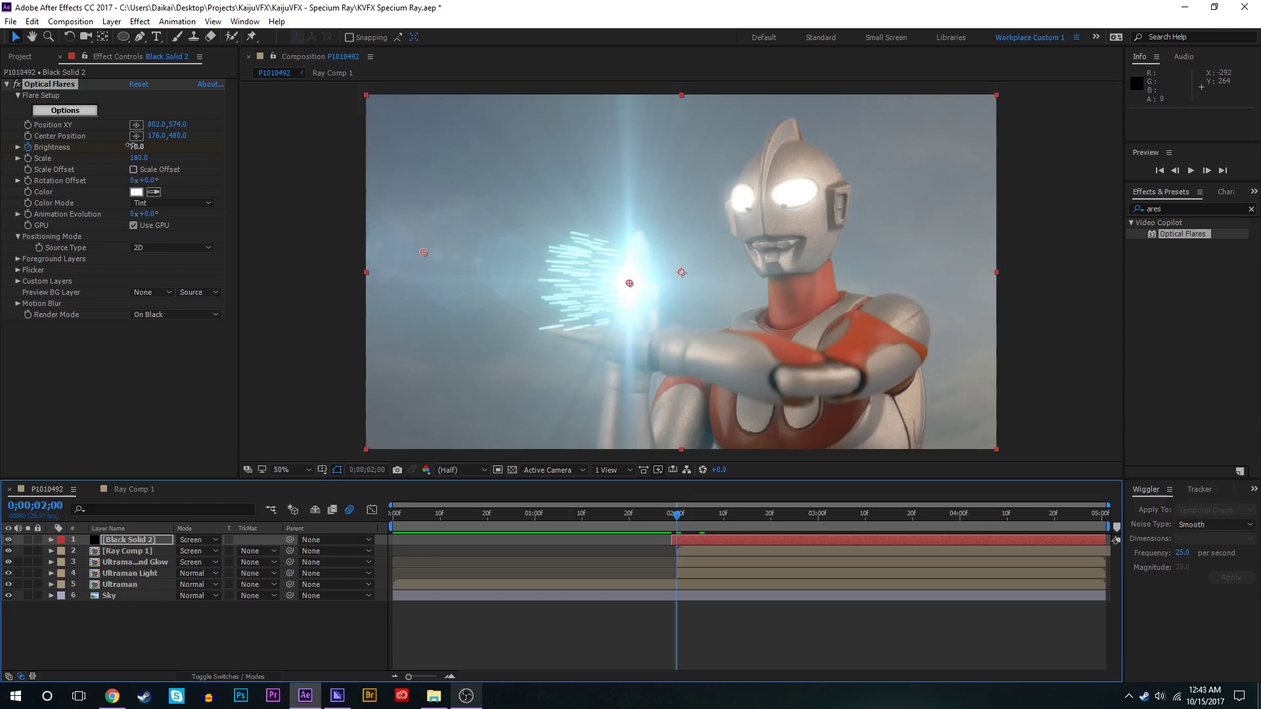
left_click_drag(130, 146, 135, 145)
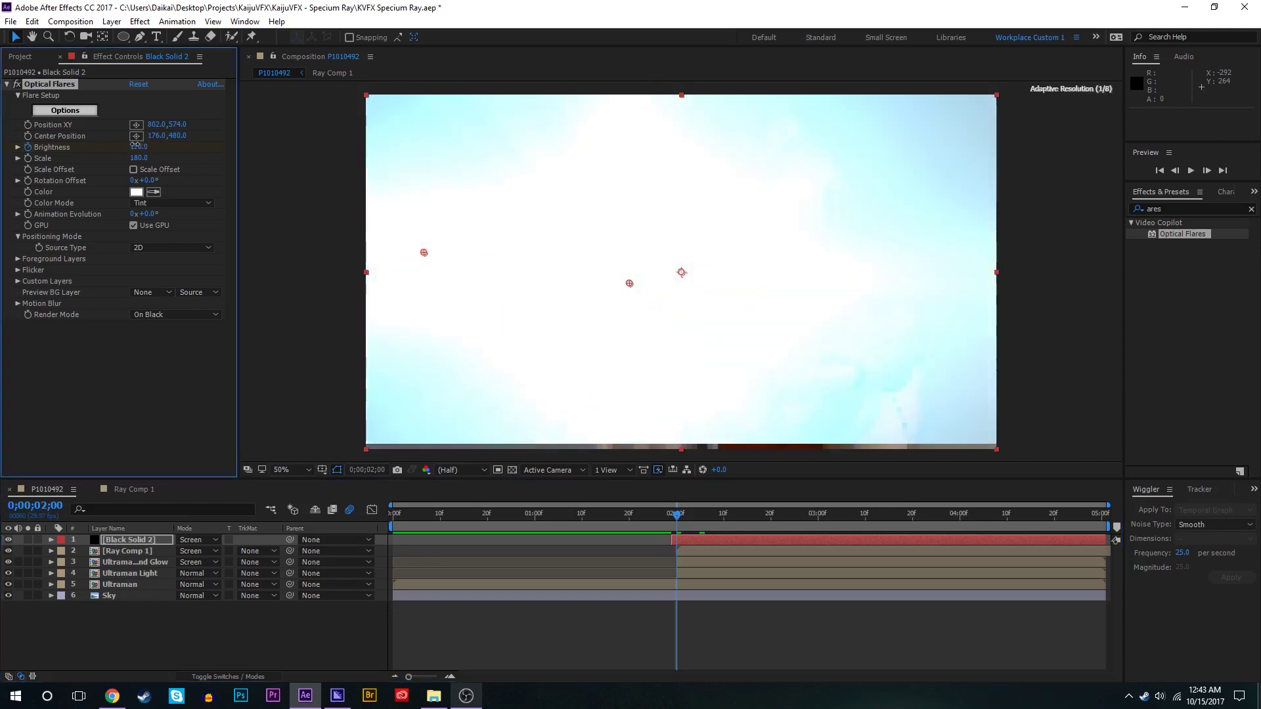
Reveal Black Solid 2's Brightness keyframes with U and preview the flash.
left_click(678, 518)
left_click(671, 535)
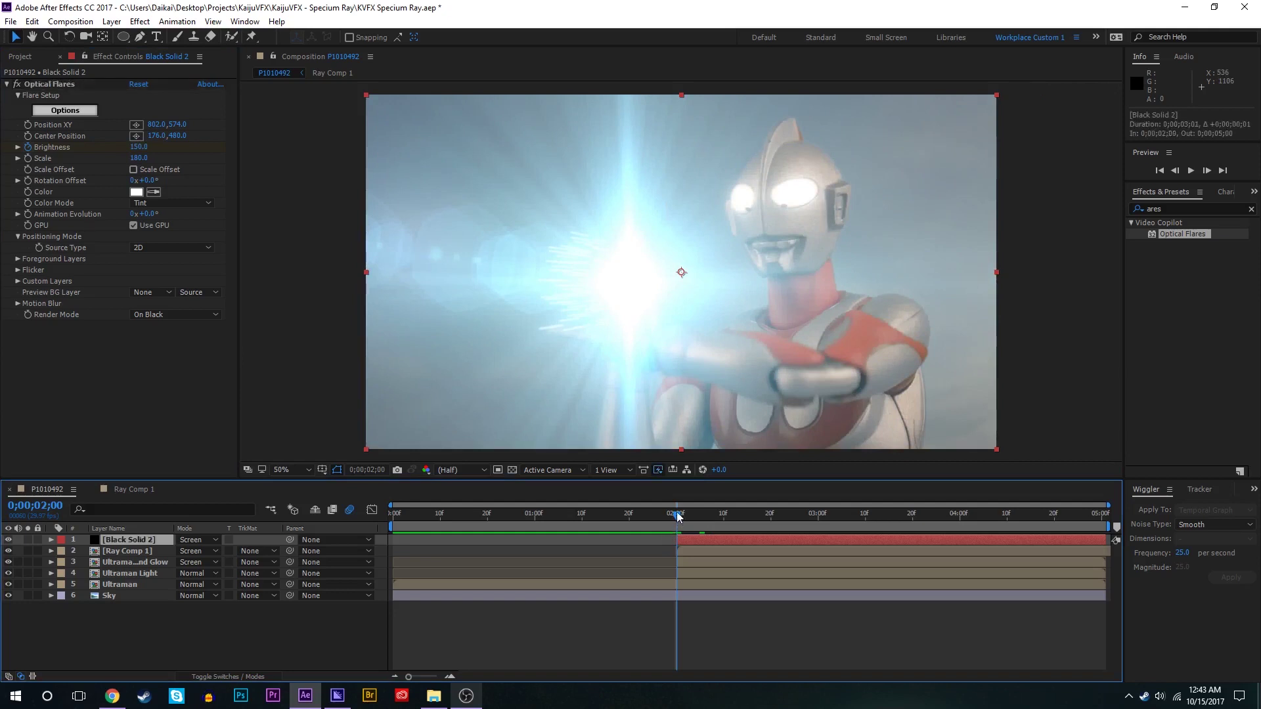
key("u")
left_click(698, 561)
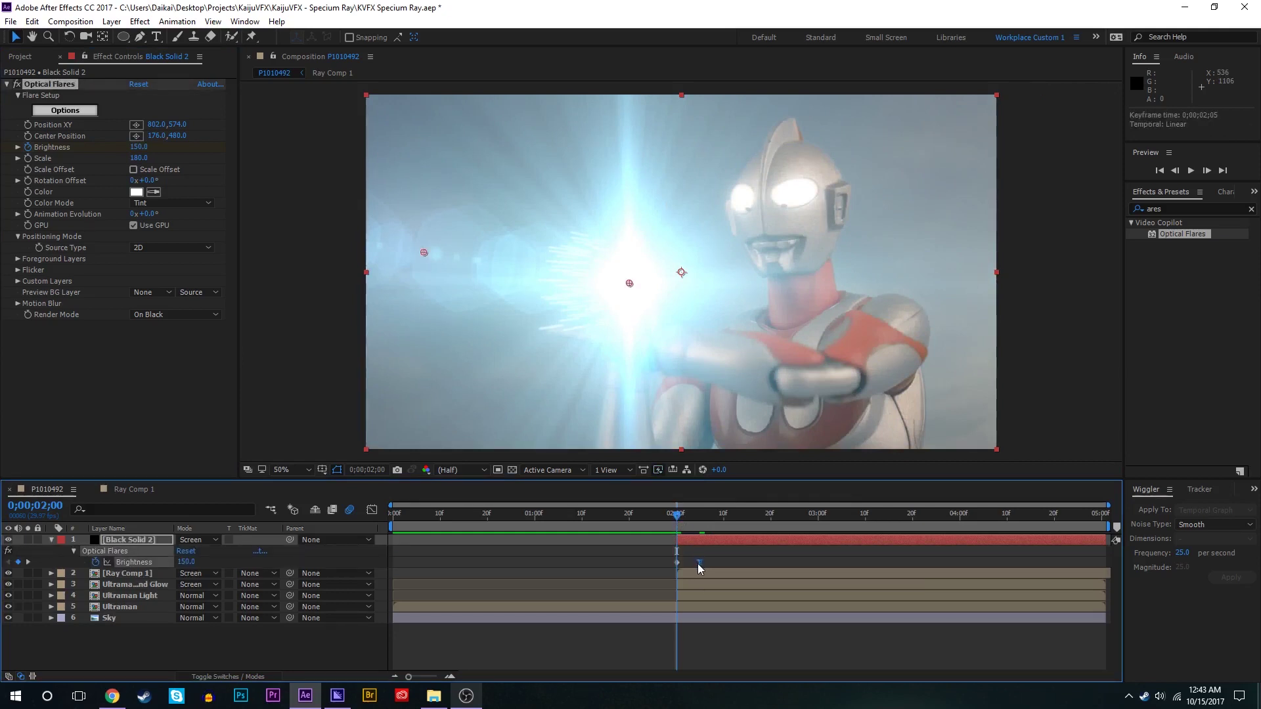
left_click(631, 524)
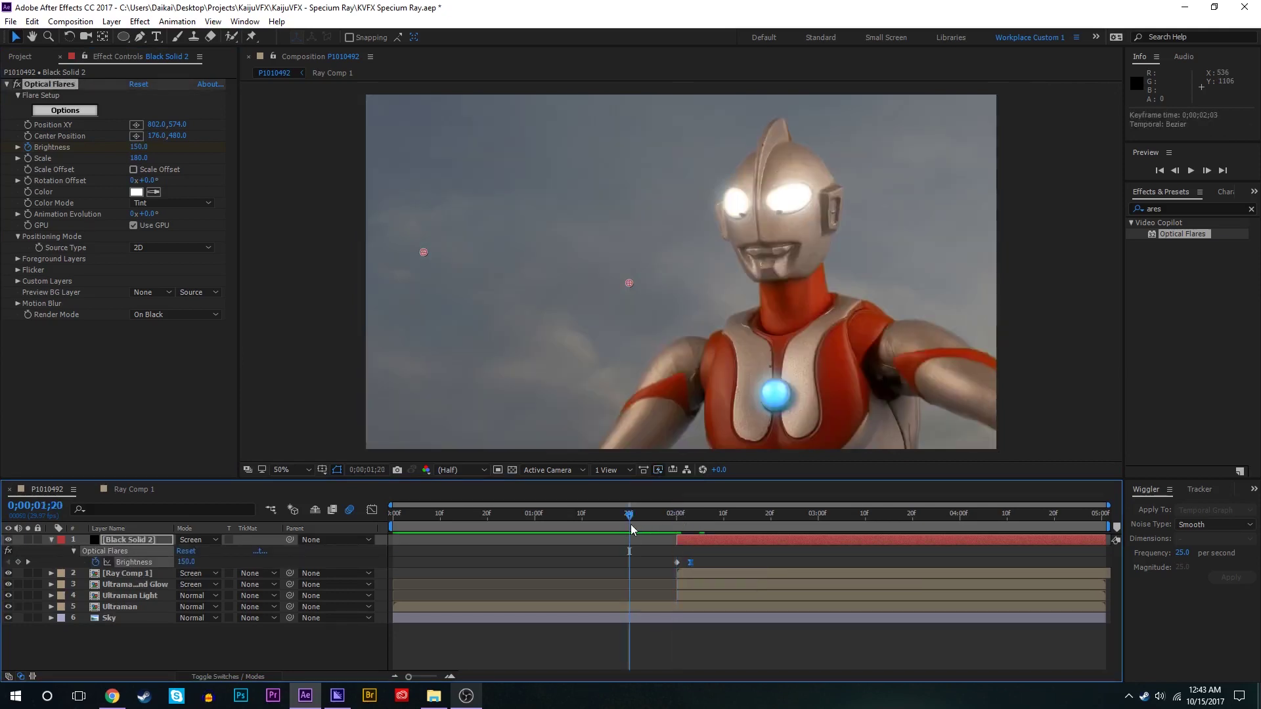
mouse_move(631, 524)
left_mouse_down()
mouse_move(706, 520)
mouse_move(622, 520)
left_mouse_up()
key("space")
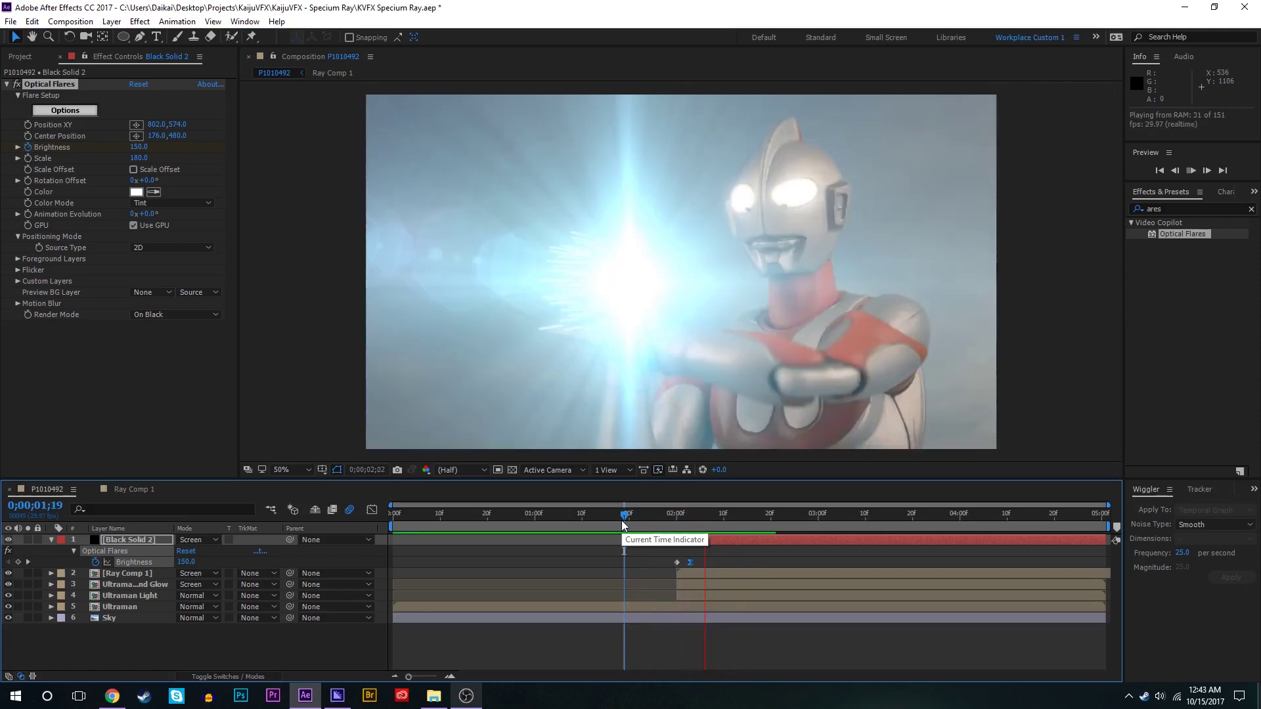
left_click_drag(622, 520, 639, 520)
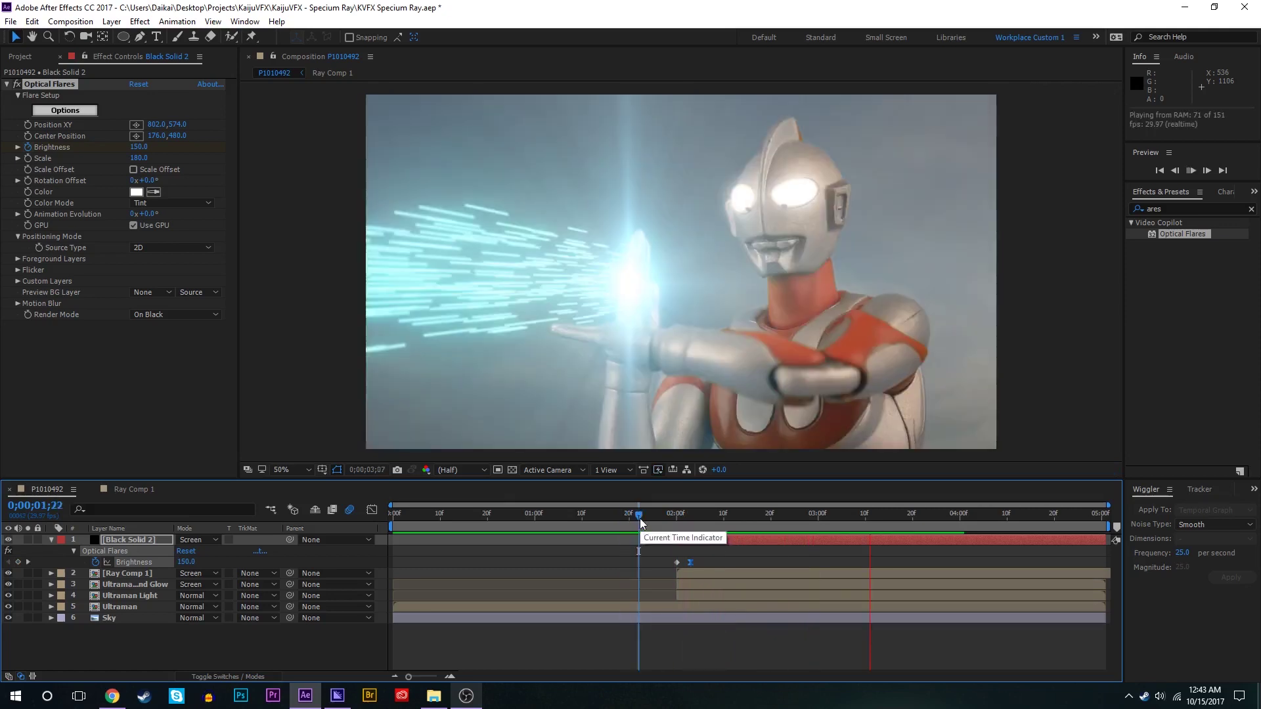
Adjust the flare's Flicker speed, set Flicker Amount to 36, and preview the result.
key("space")
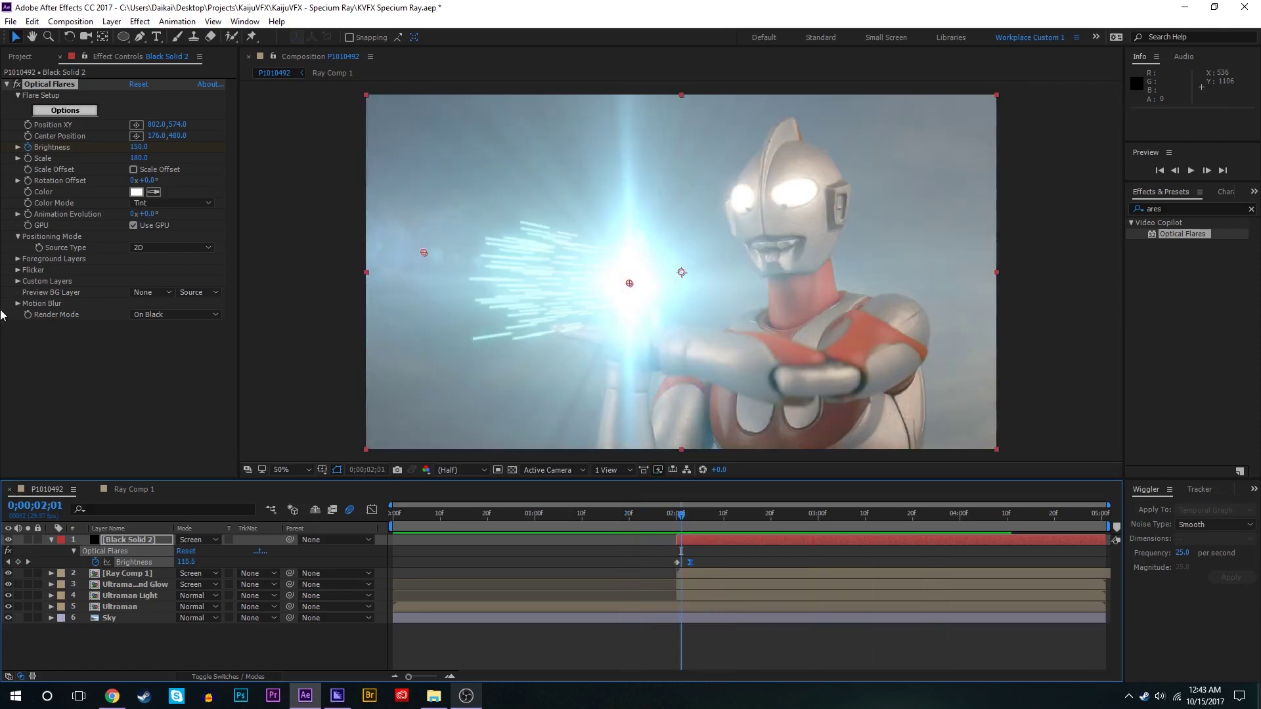
left_click(17, 270)
left_click_drag(136, 292, 202, 289)
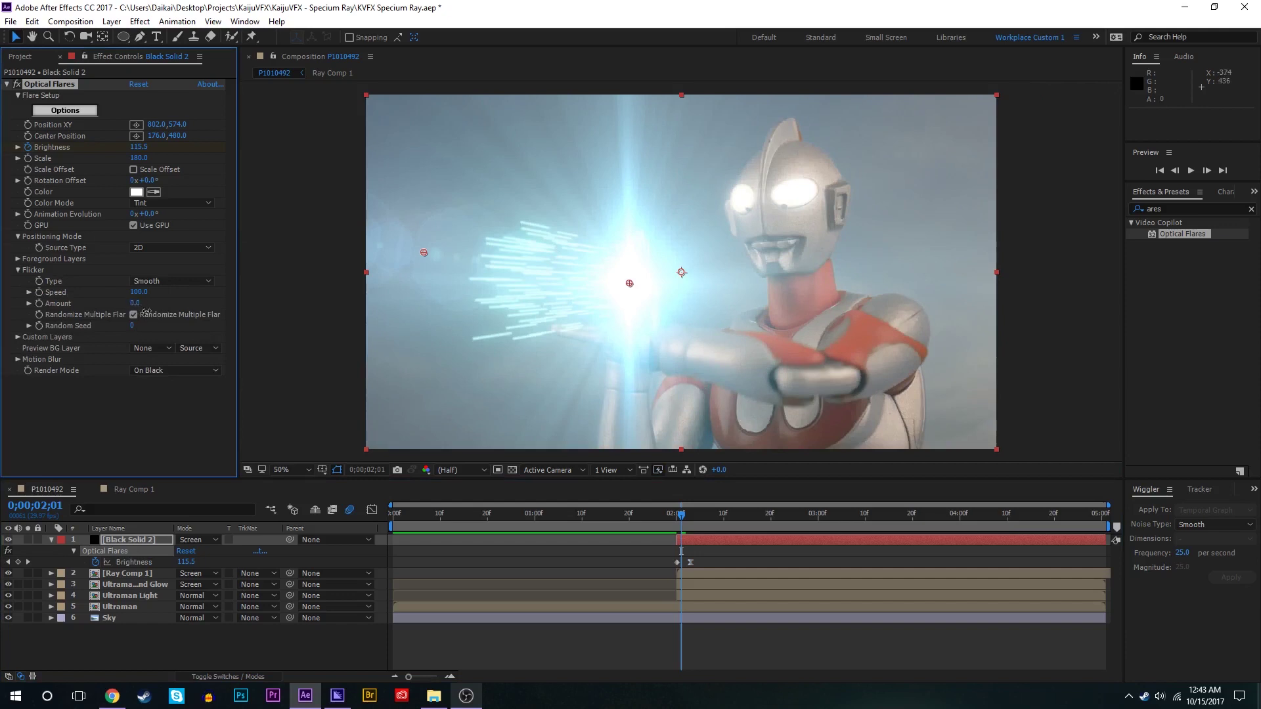
left_click_drag(146, 311, 159, 315)
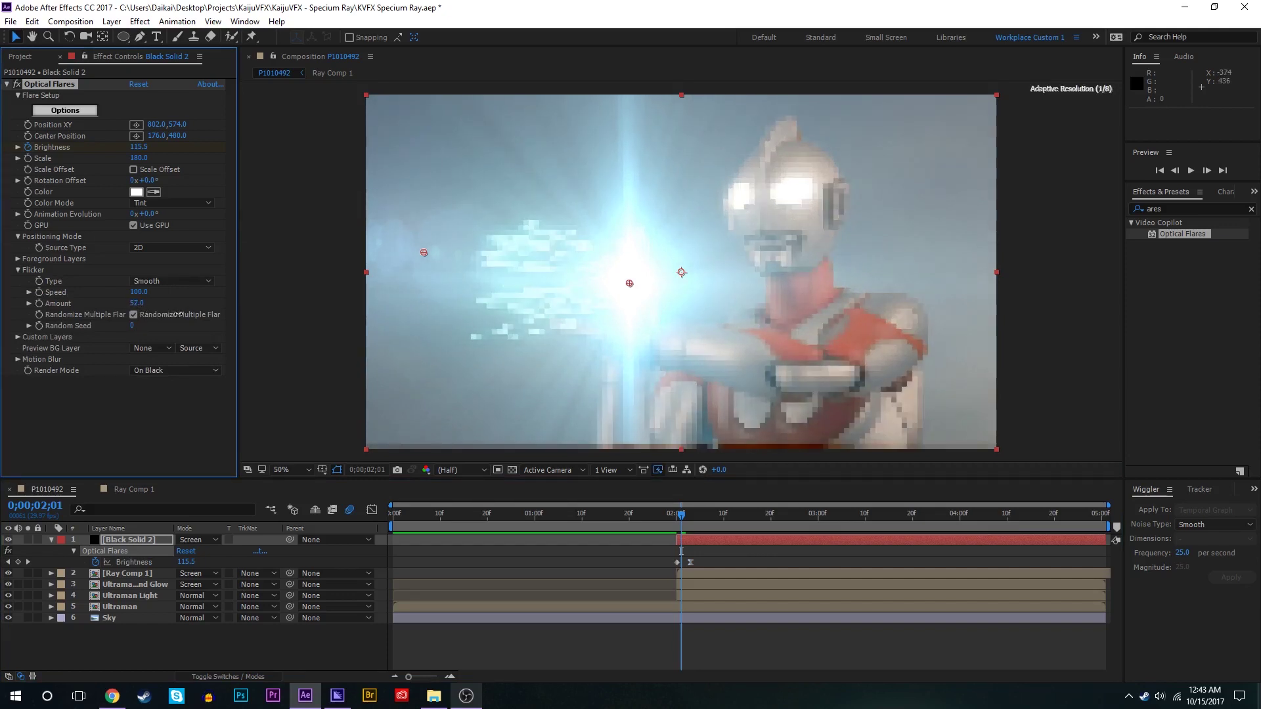
key("space")
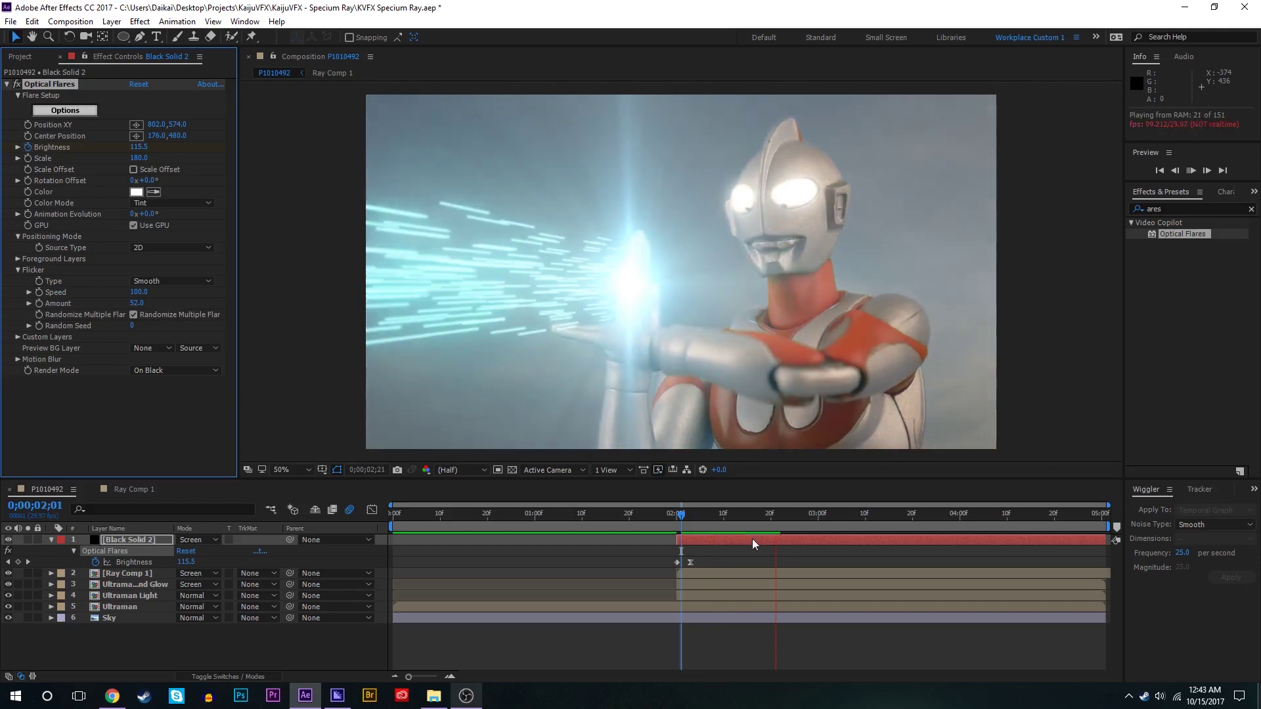
left_click(673, 516)
key("space")
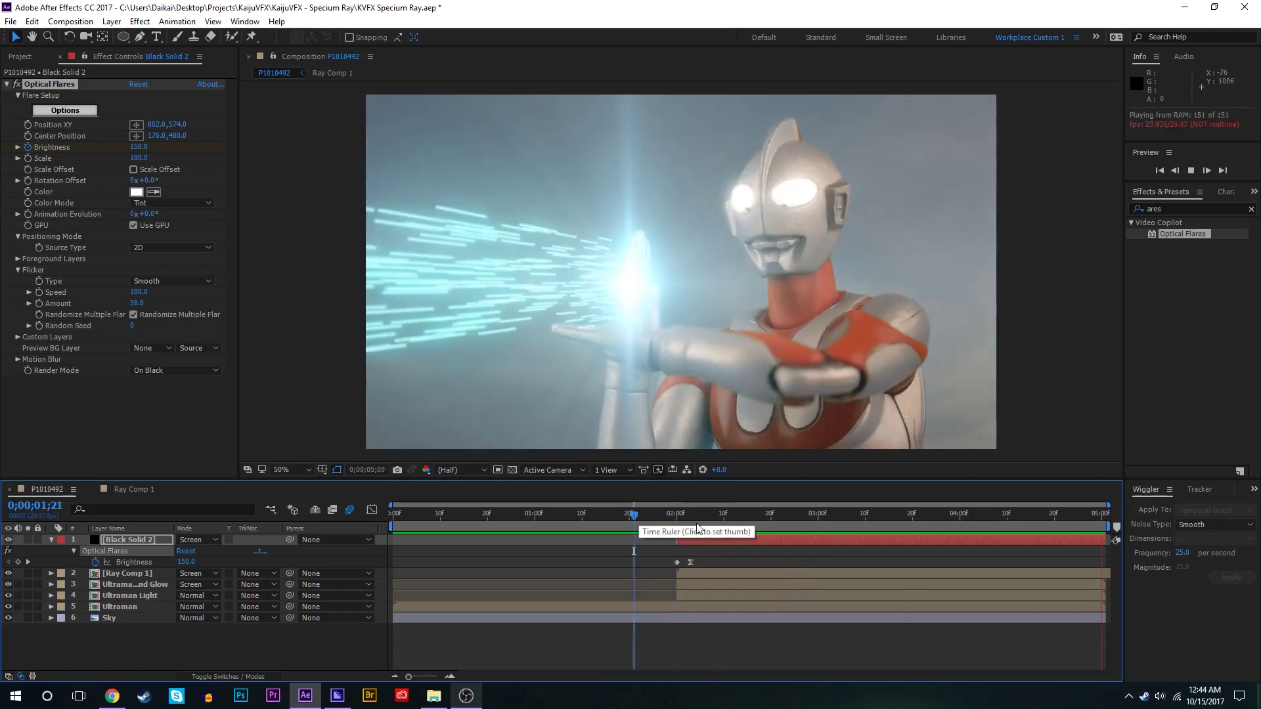
left_click(634, 513)
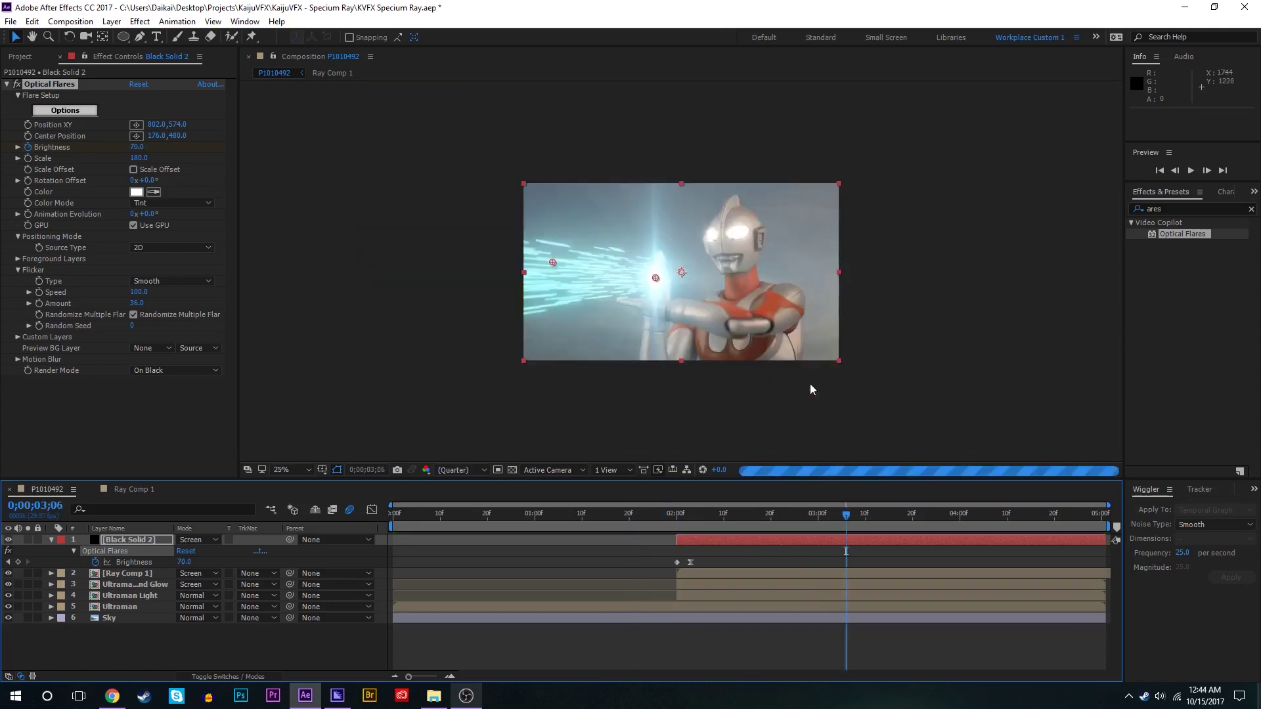
key("period")
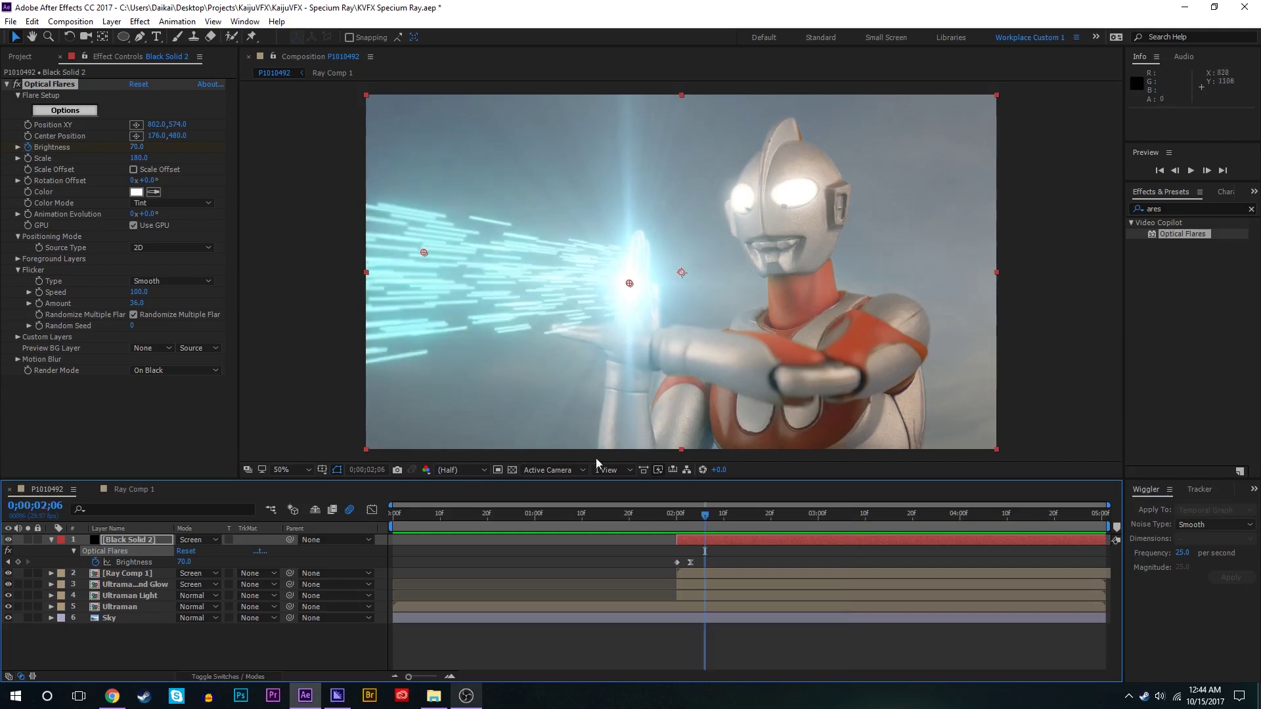
left_click_drag(729, 531, 779, 506)
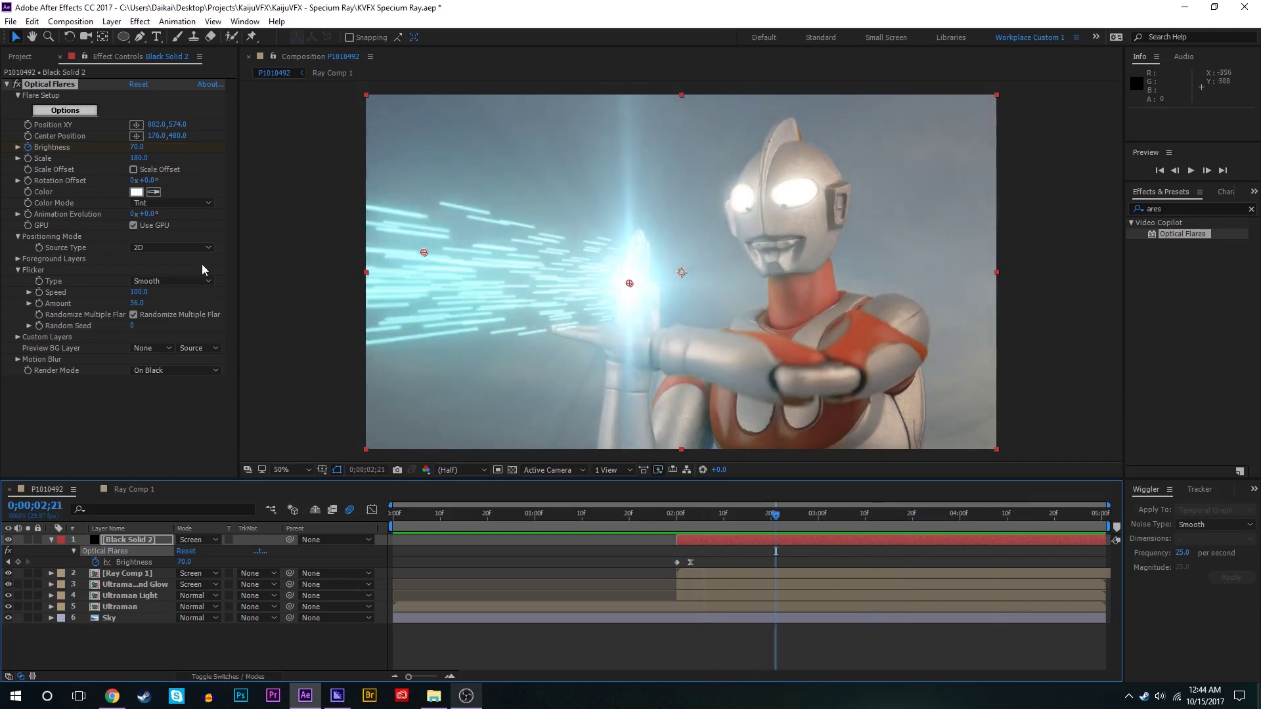